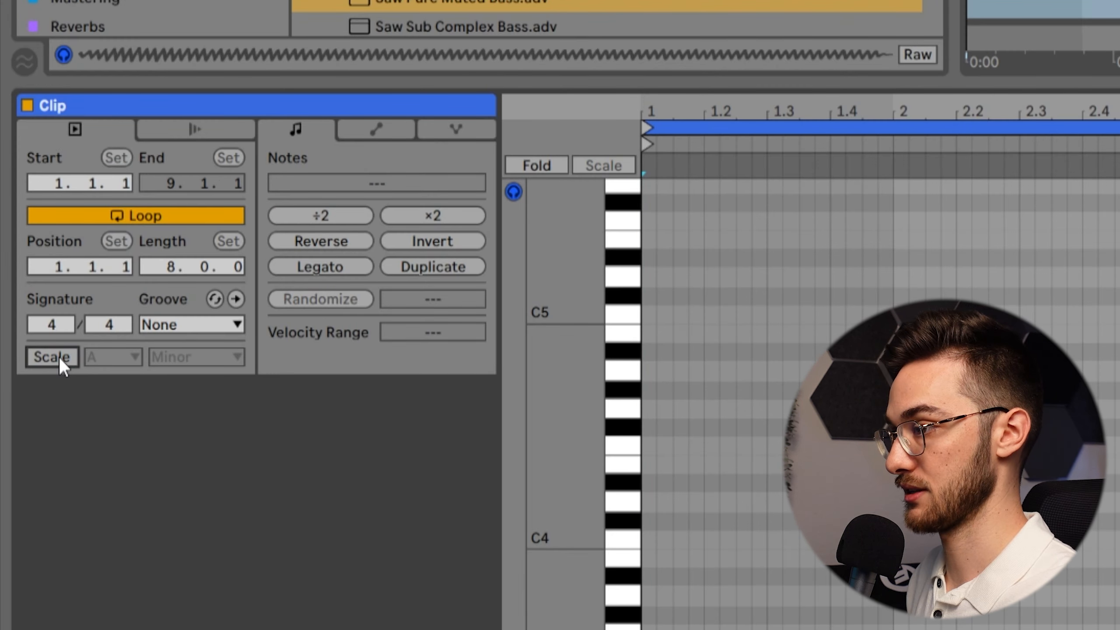
Step: Turn on scale highlighting for the clip and set it to C Major
left_click(59, 359)
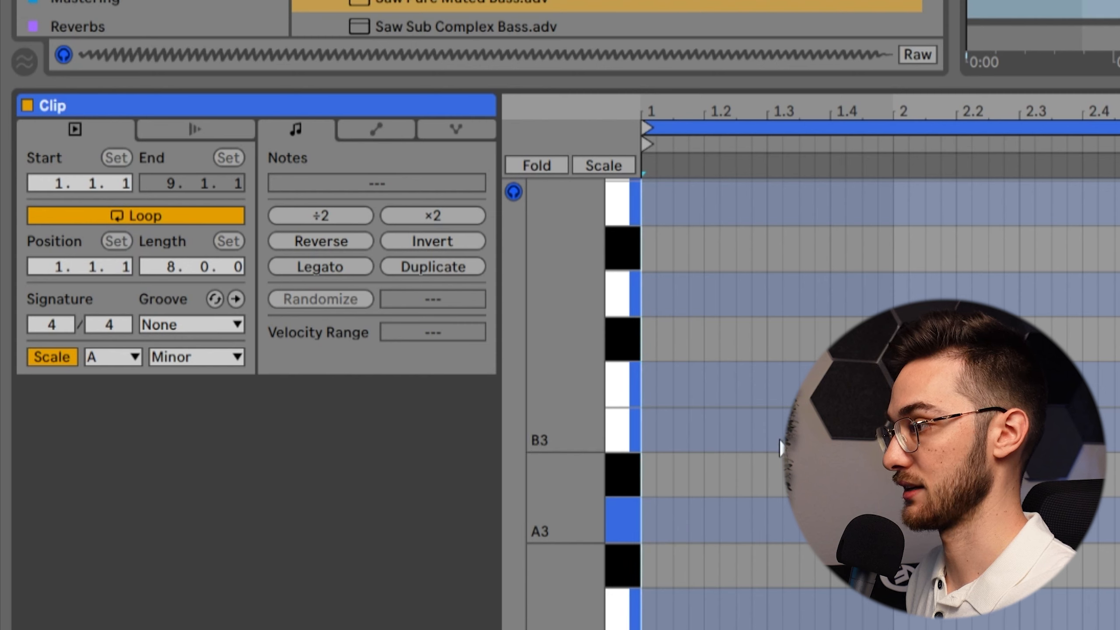
left_click(101, 361)
left_click(103, 382)
left_click(187, 356)
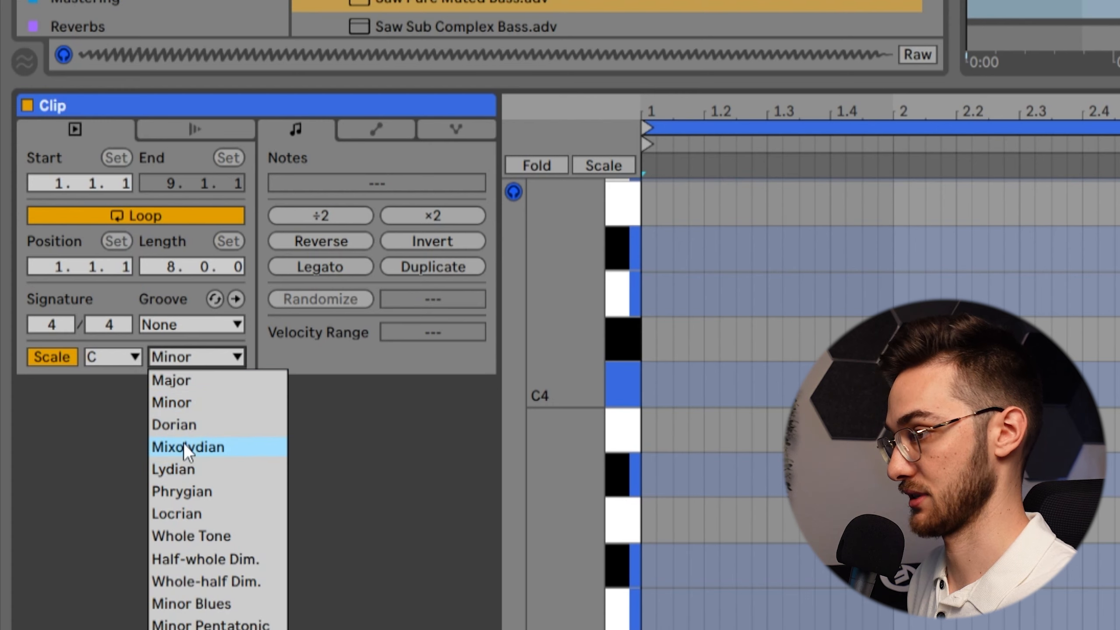
left_click(183, 387)
scroll(750, 483, "up", 2)
left_click_drag(596, 514, 618, 523)
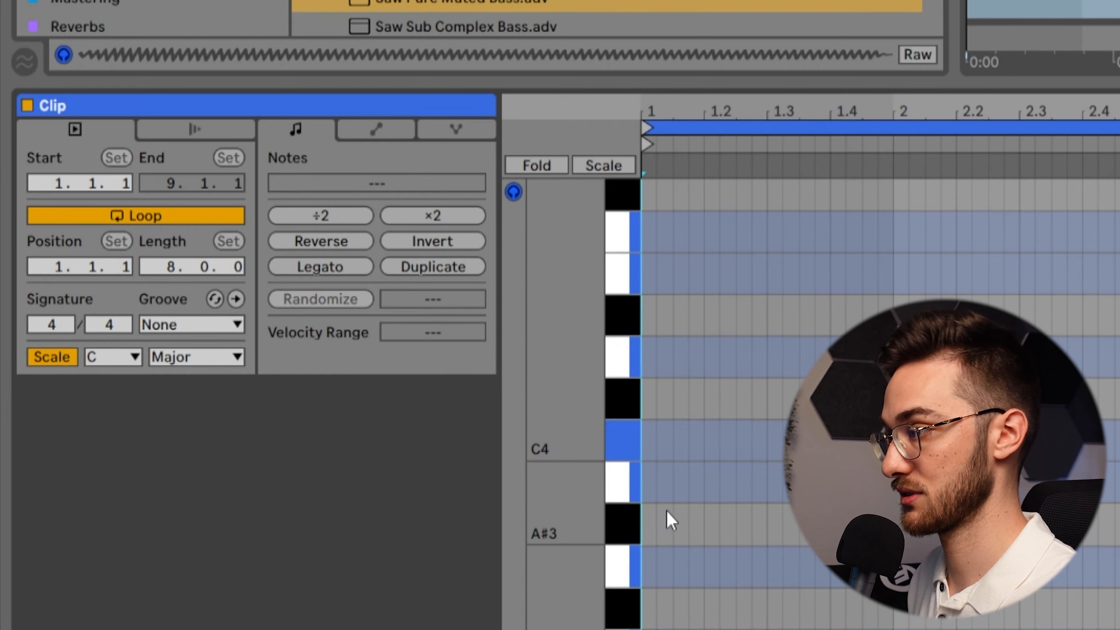
scroll(400, 234, "up", 3)
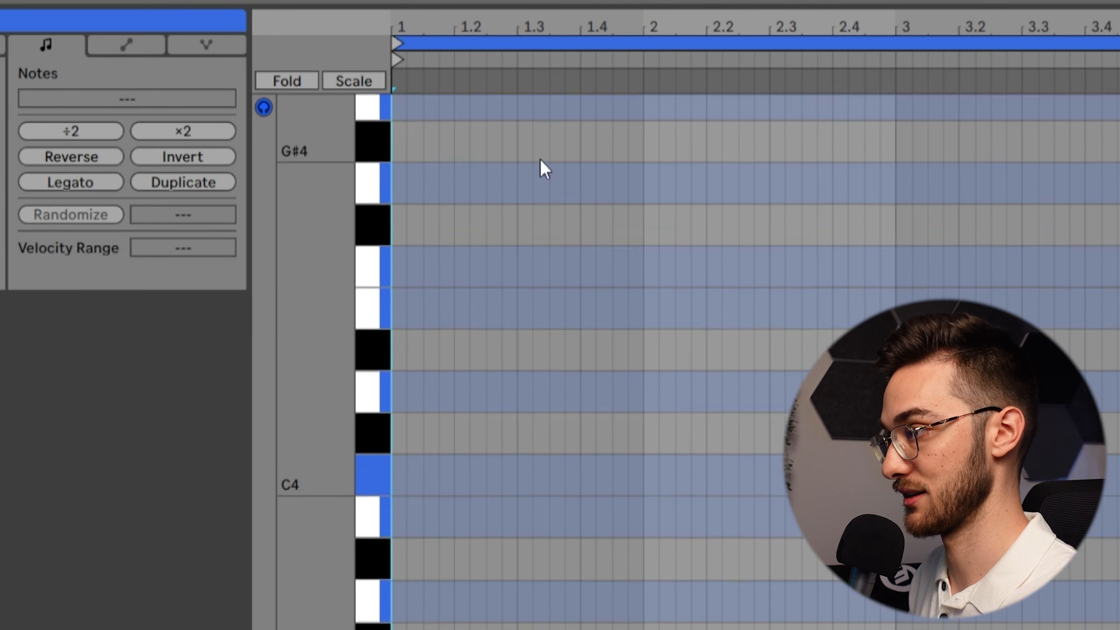
scroll(540, 160, "up", 1)
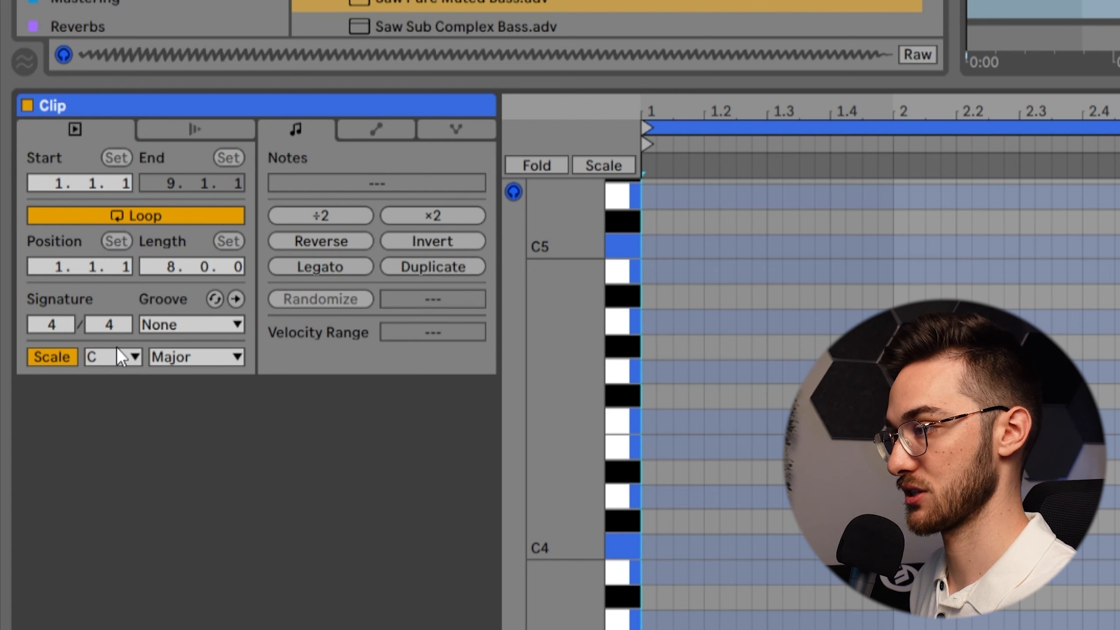
Step: Set the clip's scale to A Minor
left_click(106, 361)
left_click(97, 580)
left_click(180, 359)
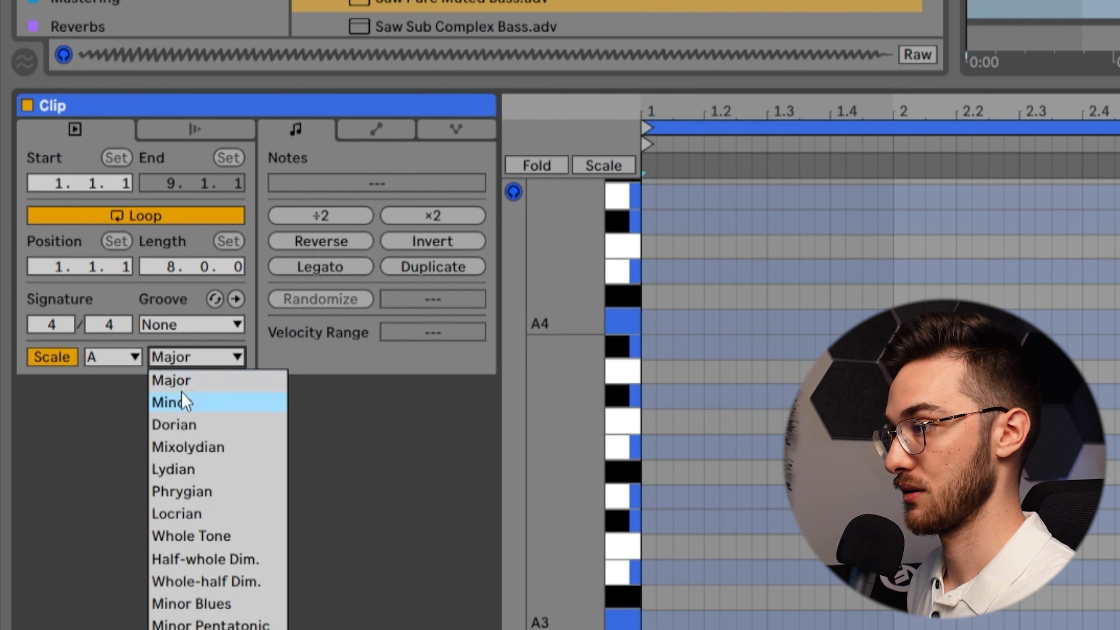
left_click(182, 397)
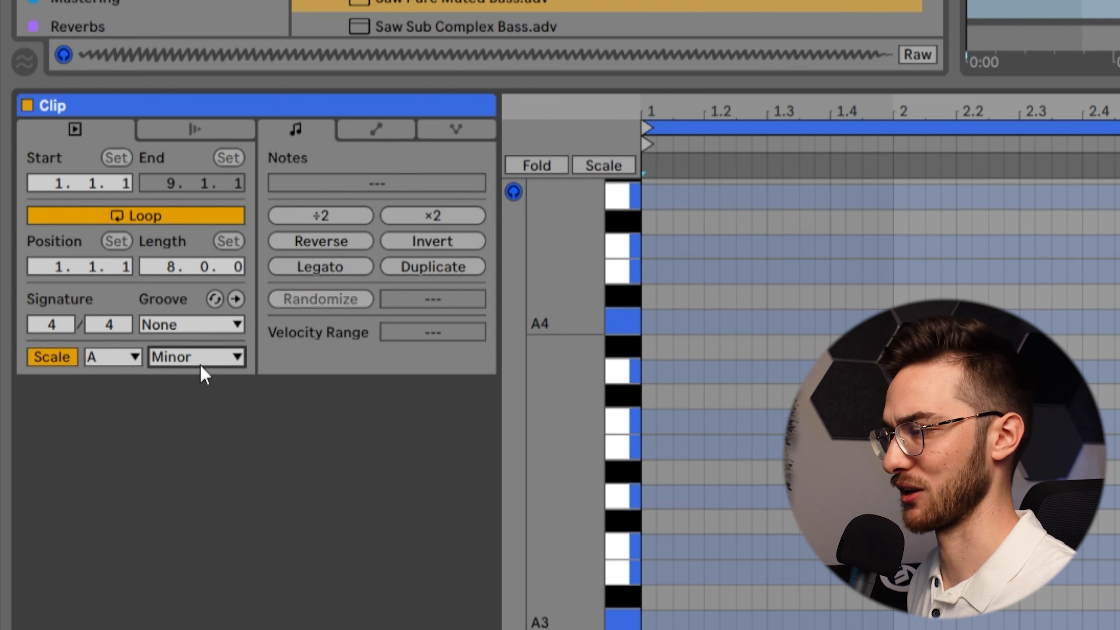
scroll(538, 487, "up", 3)
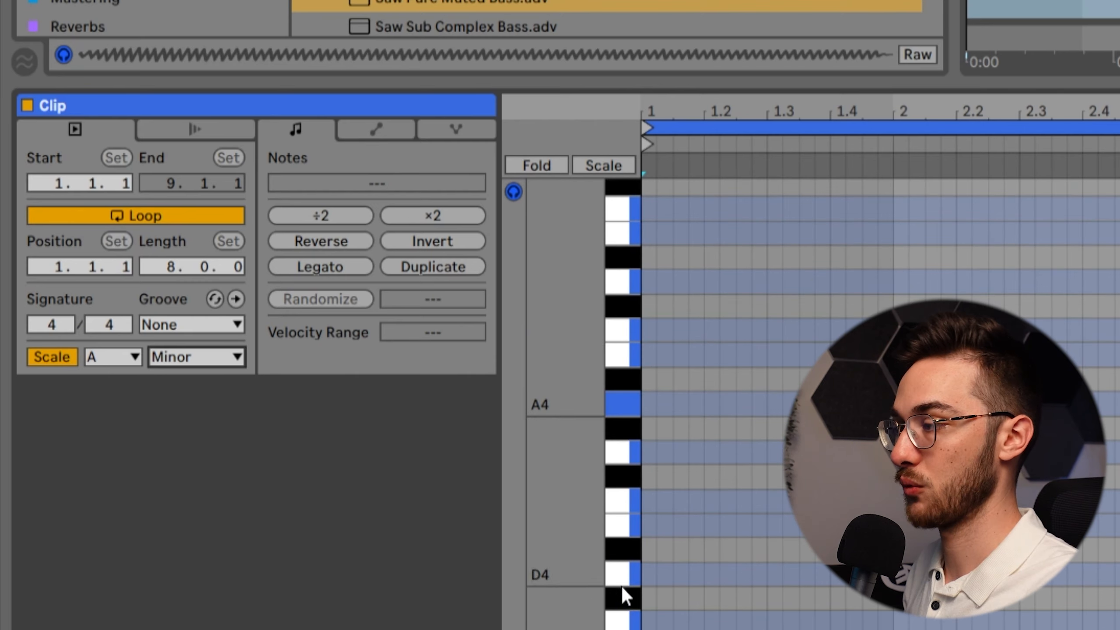
Step: Try the Major and Phrygian scale types on the clip, then return it to Minor
left_click(201, 356)
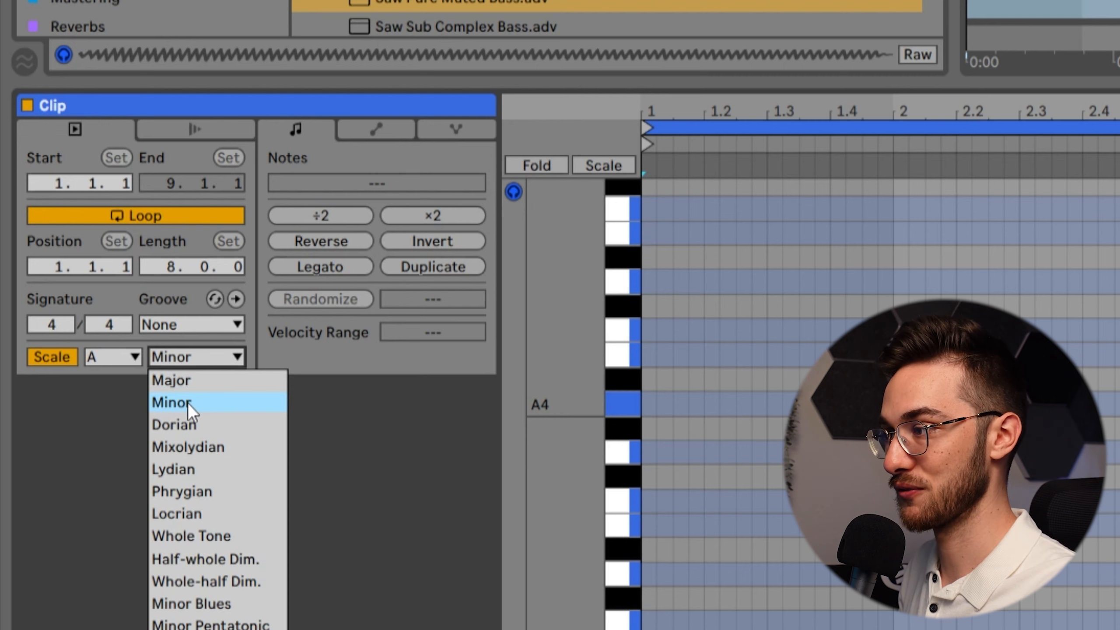
left_click(184, 383)
left_click(184, 356)
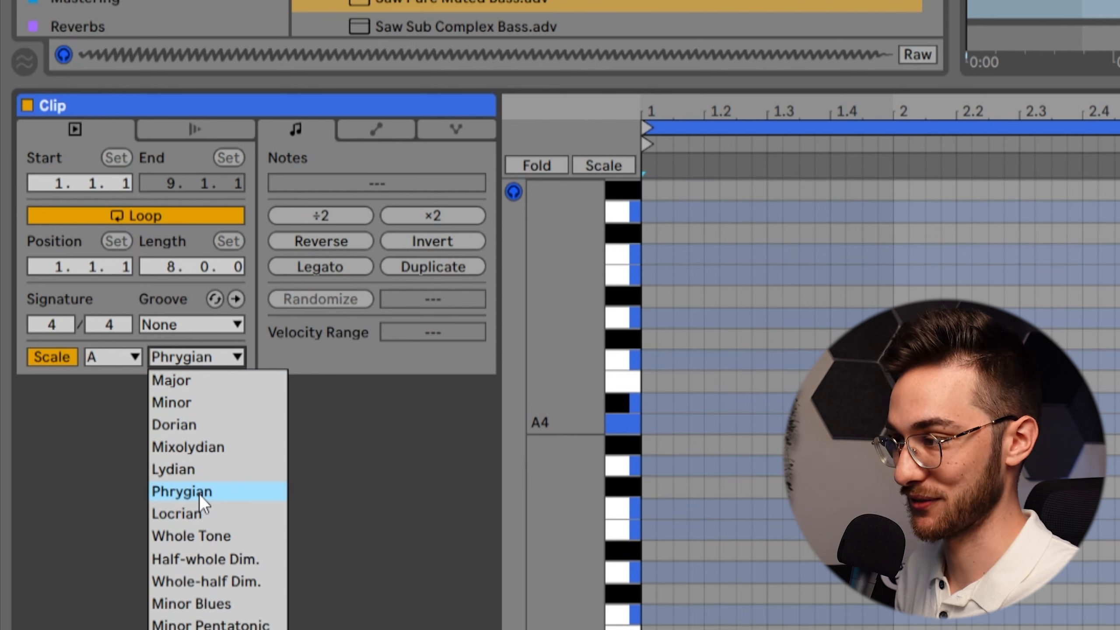
left_click(189, 403)
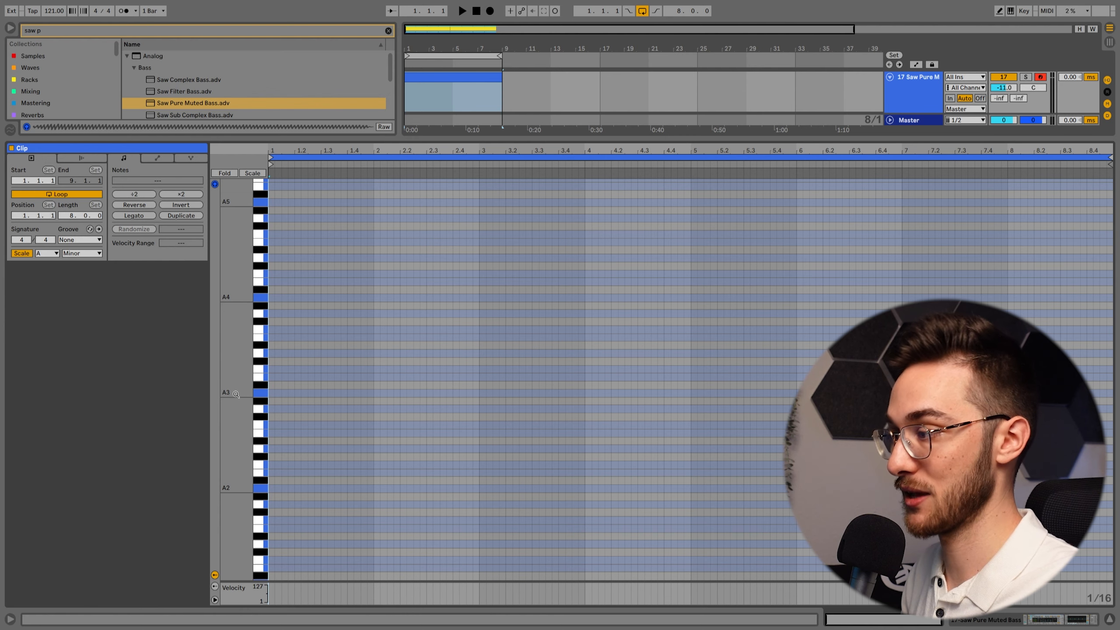
Step: Try placing short notes on A3, B3 and D#4 in the first bar of the clip
scroll(411, 304, "down", 2)
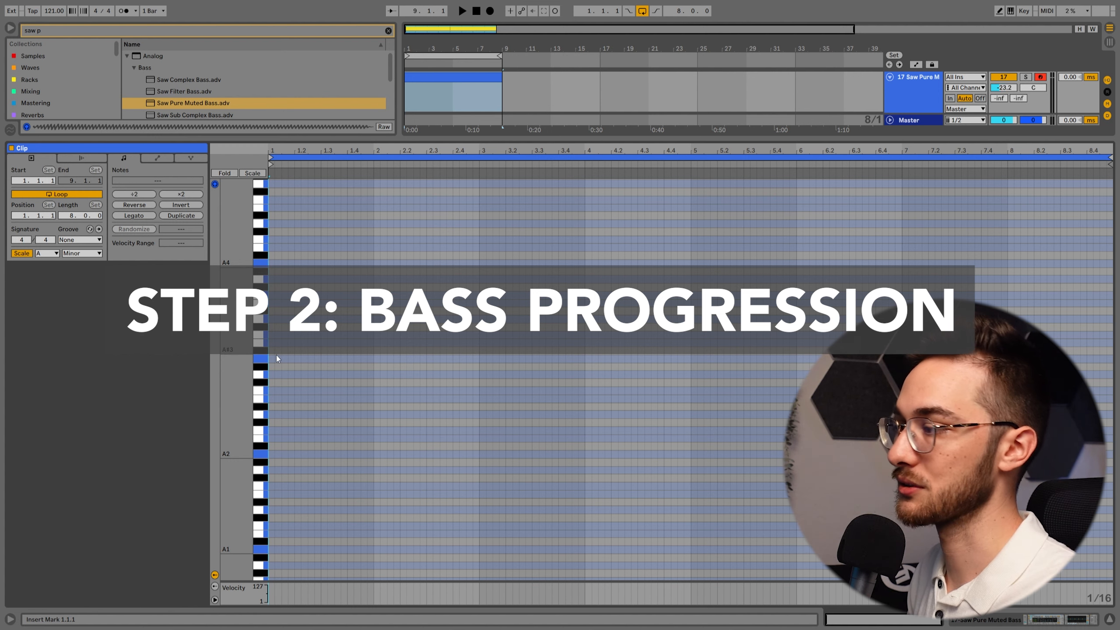
double_click(285, 359)
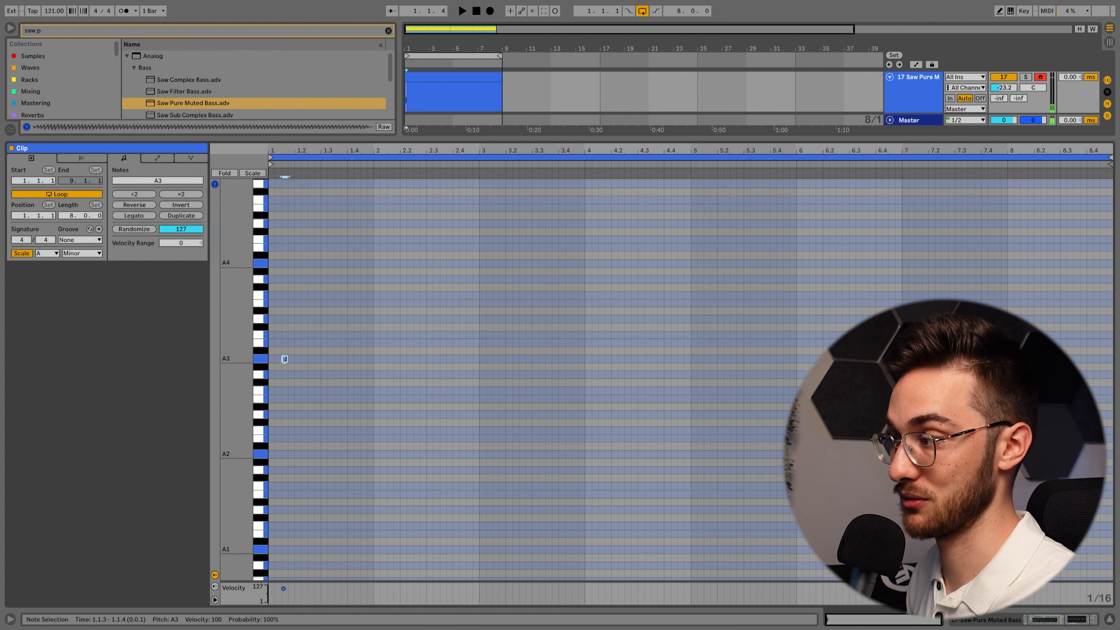
double_click(297, 344)
double_click(317, 311)
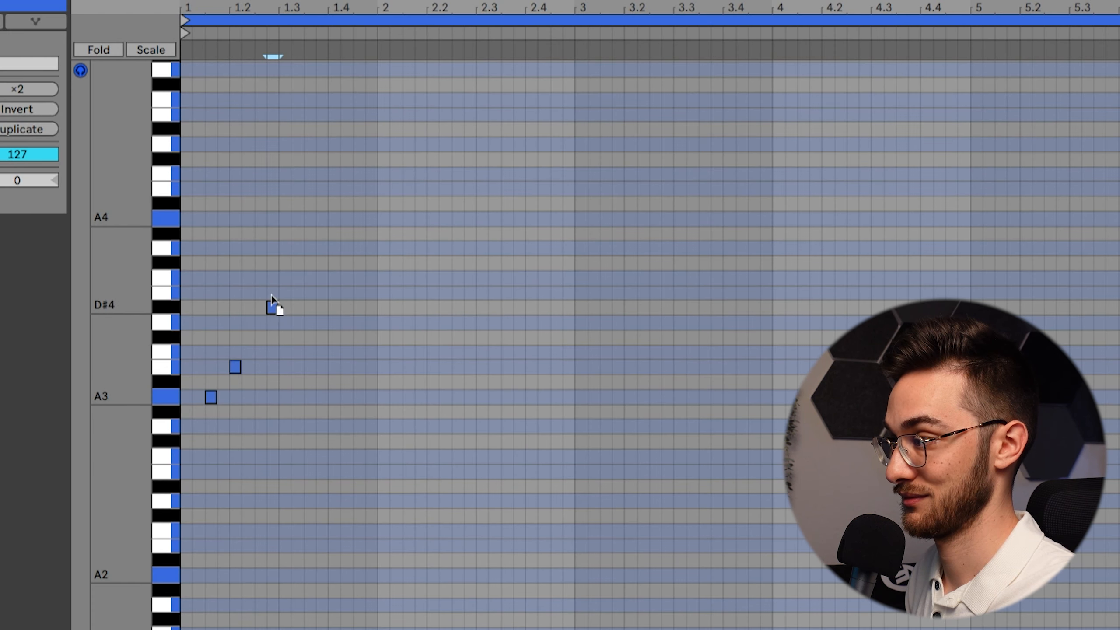
left_click(277, 282)
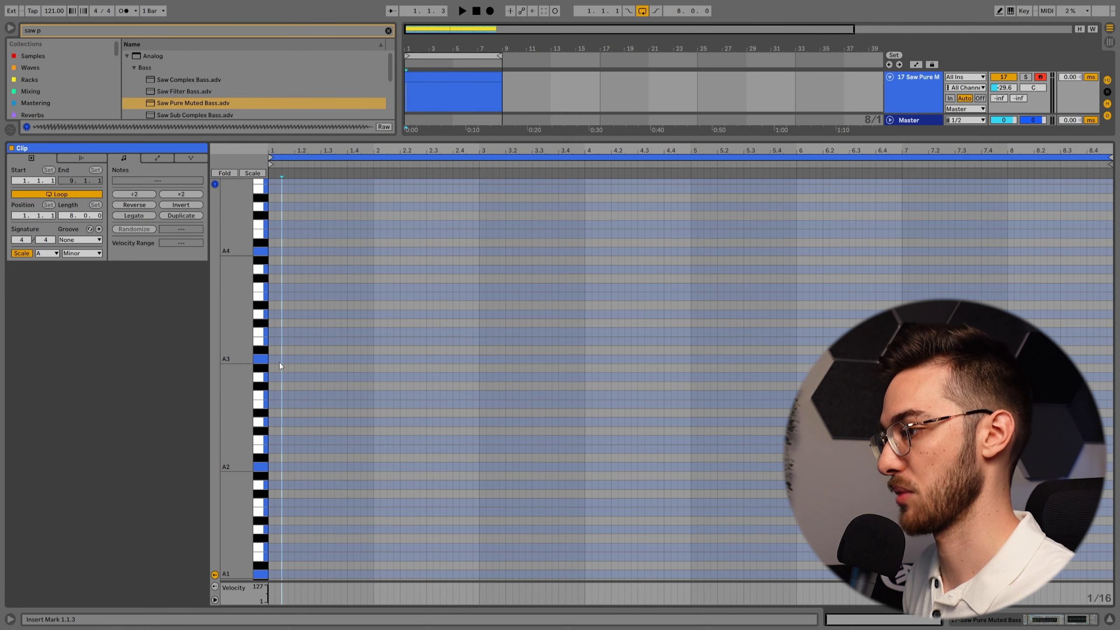
Step: Write a bass progression of one-bar notes A3, C4, F3 and D3 from bar 1, and play it back
left_click_drag(249, 363, 277, 356)
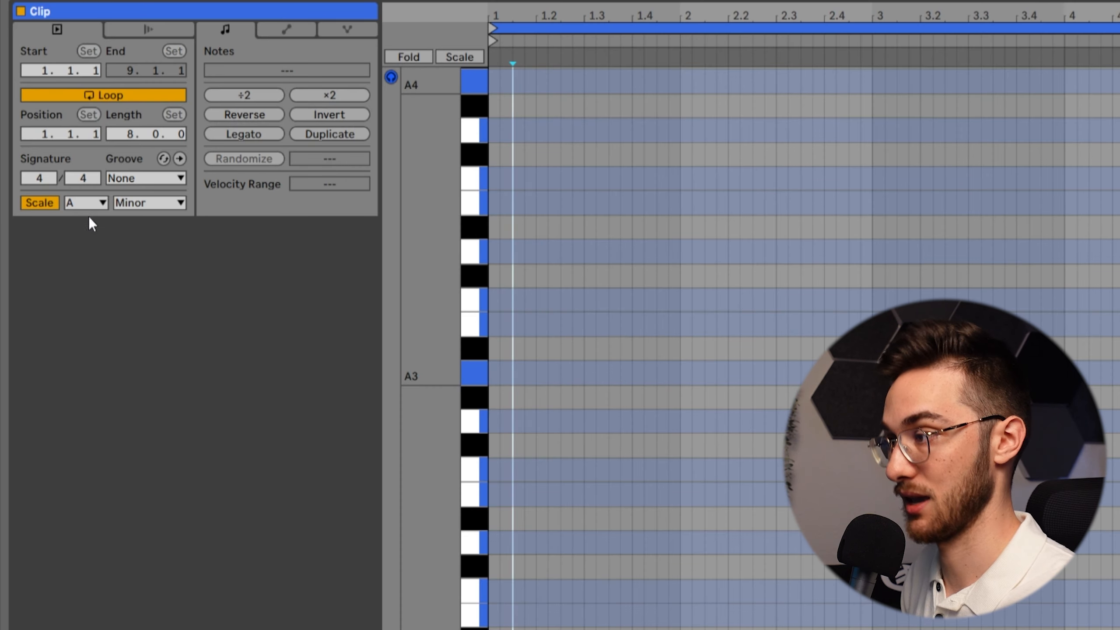
double_click(496, 371)
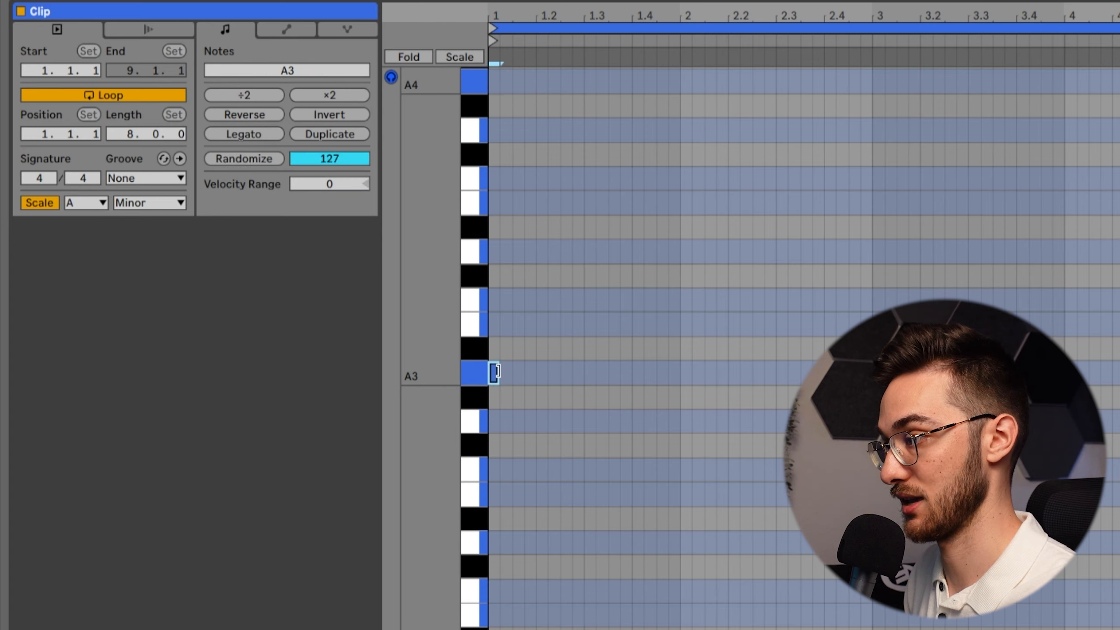
left_click_drag(497, 371, 679, 372)
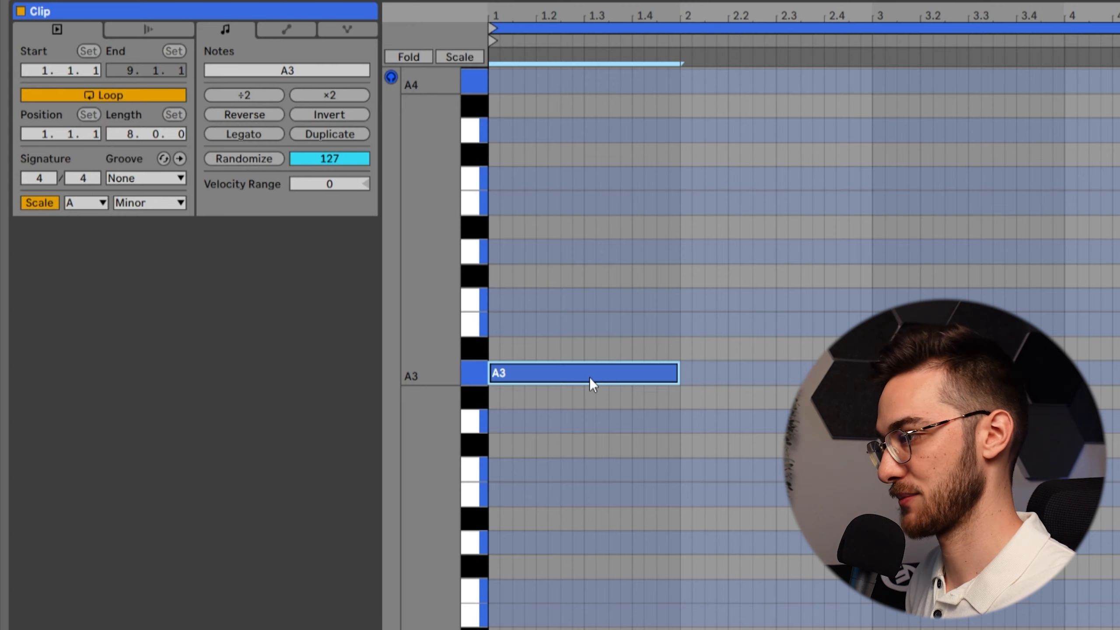
left_click_drag(518, 372, 713, 300, "ctrl")
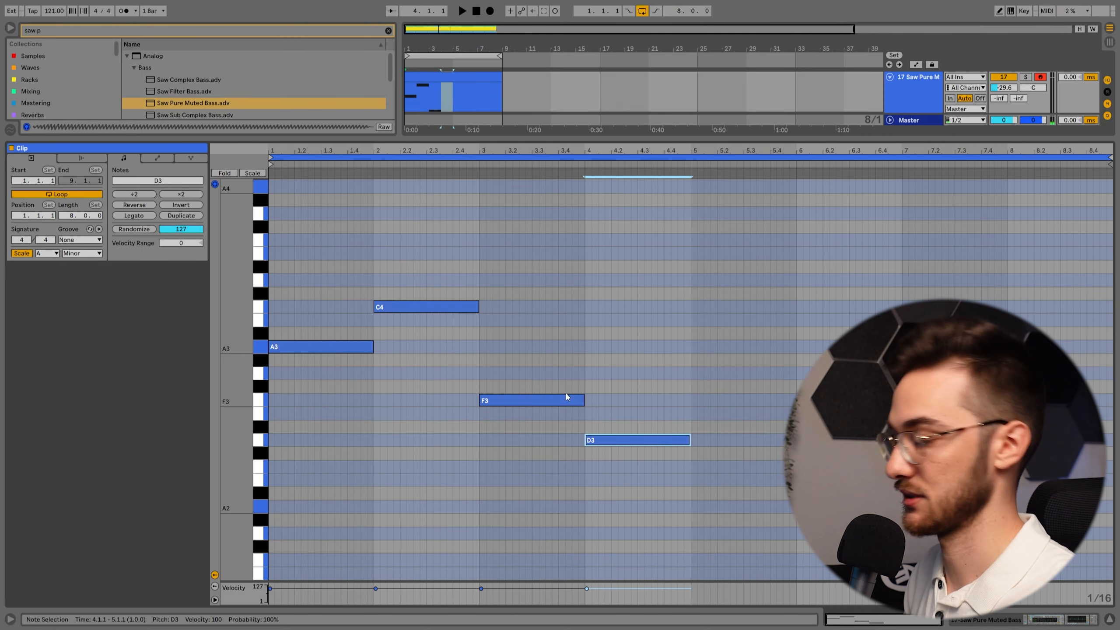
key("space")
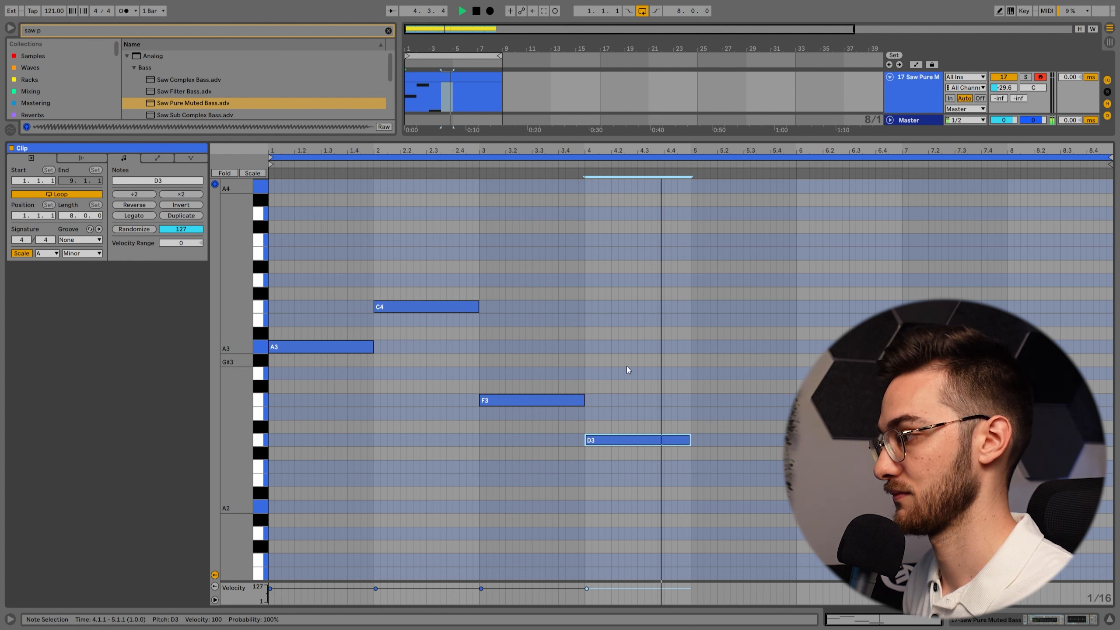
key("space")
Step: Change the second, third and fourth bass notes to B3, G3 and E3, and play the progression back
left_click_drag(399, 308, 399, 316)
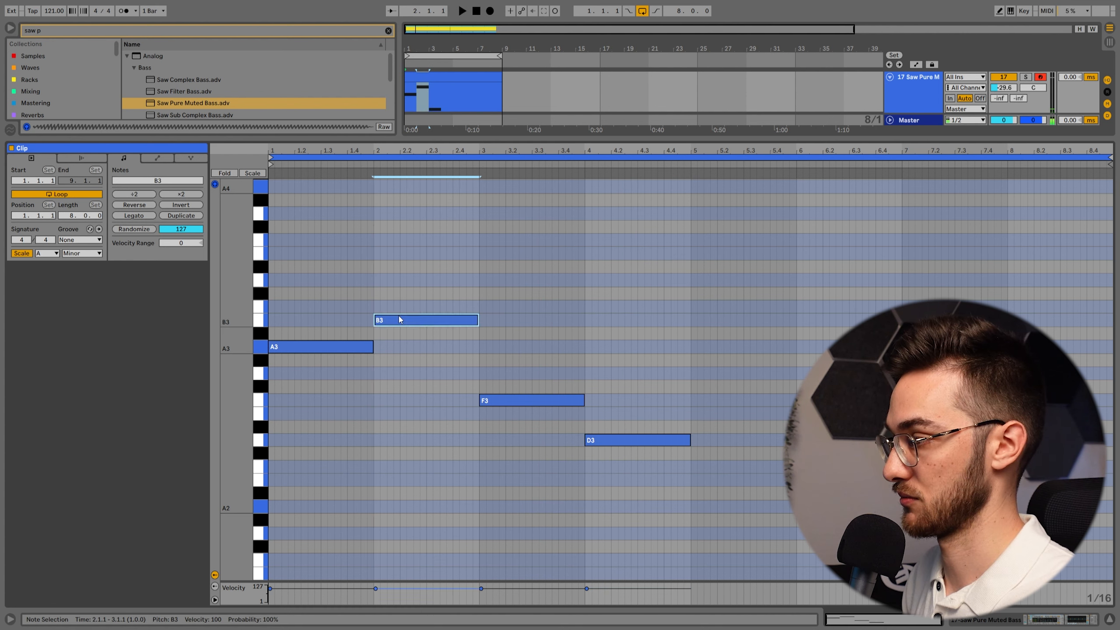
left_click_drag(501, 401, 501, 375)
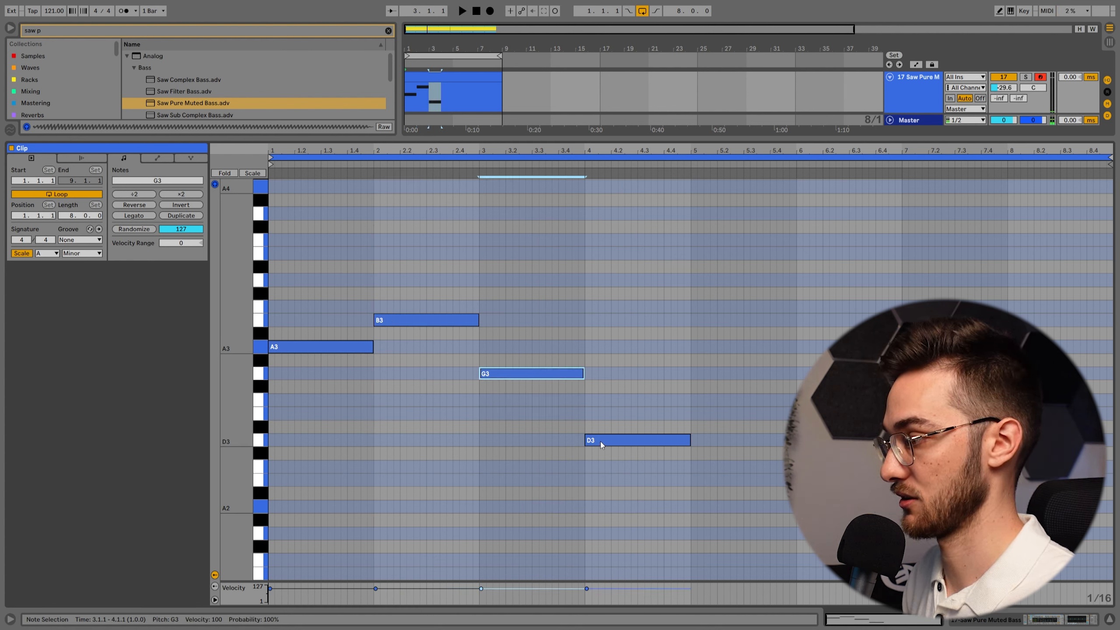
left_click_drag(601, 442, 601, 418)
key("space")
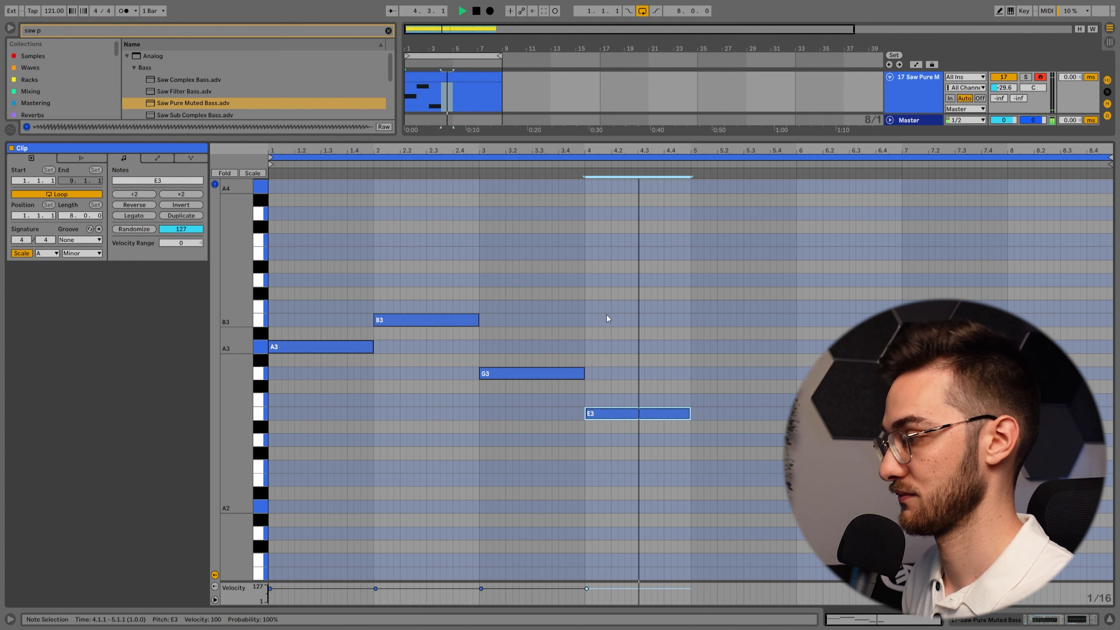
key("space")
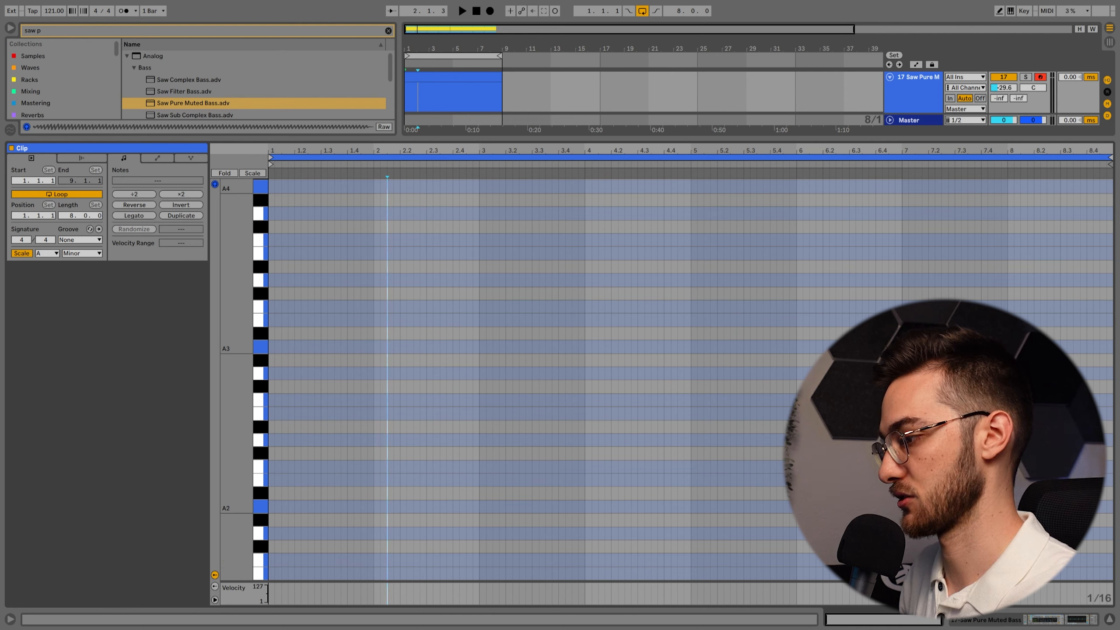
Step: Switch to the browser and look through the progressions on Hooktheory's Popular Chord Progressions page
mouse_move(394, 628)
left_click(394, 604)
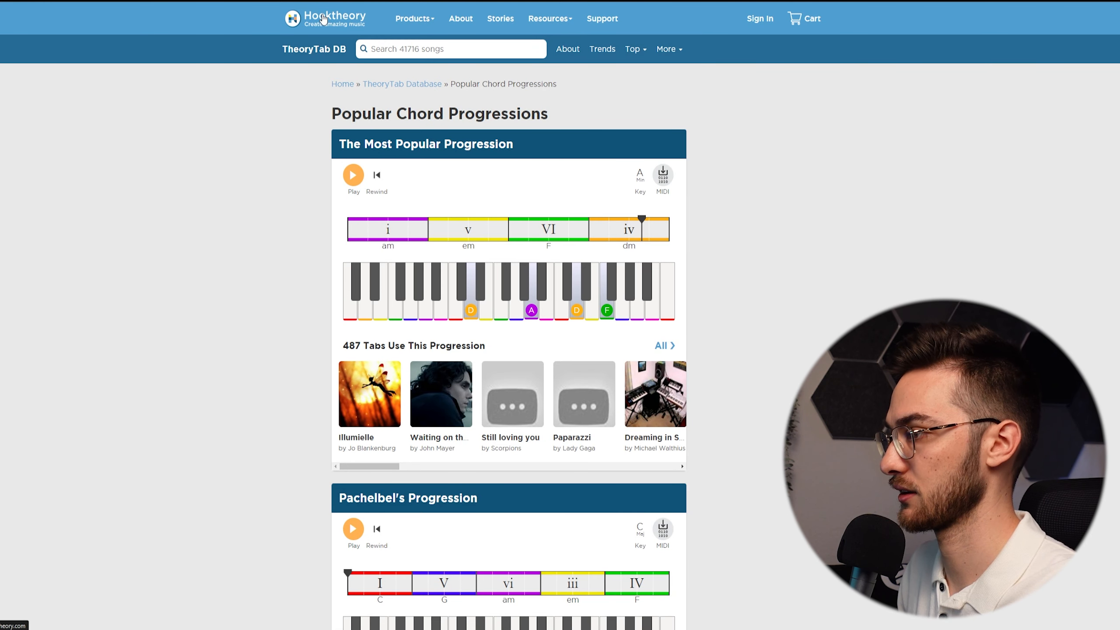
mouse_move(552, 18)
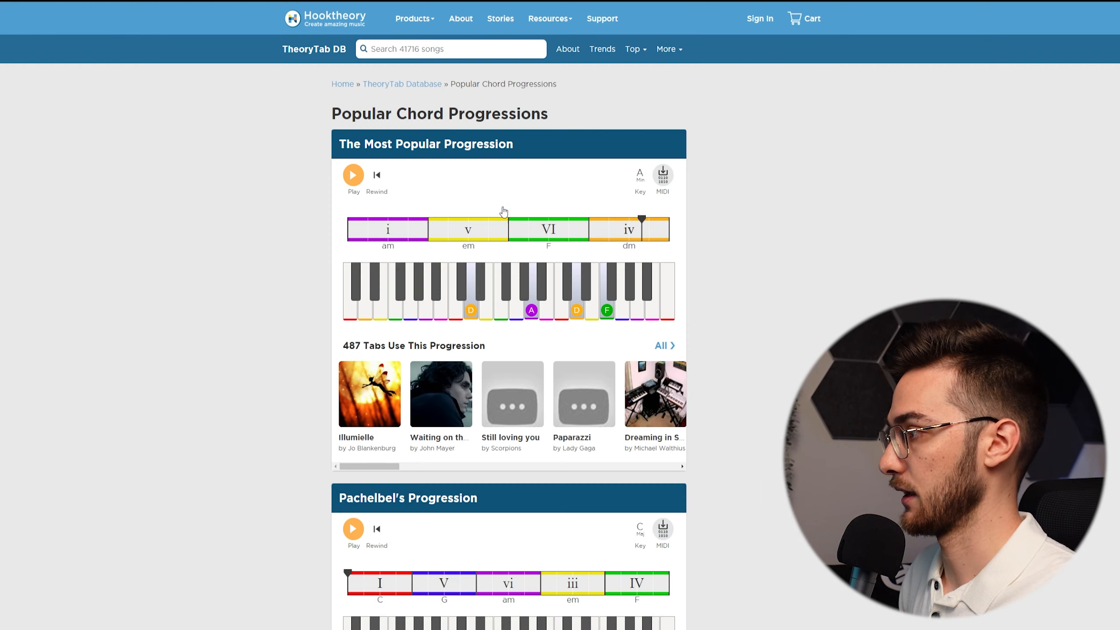
scroll(411, 208, "down", 10)
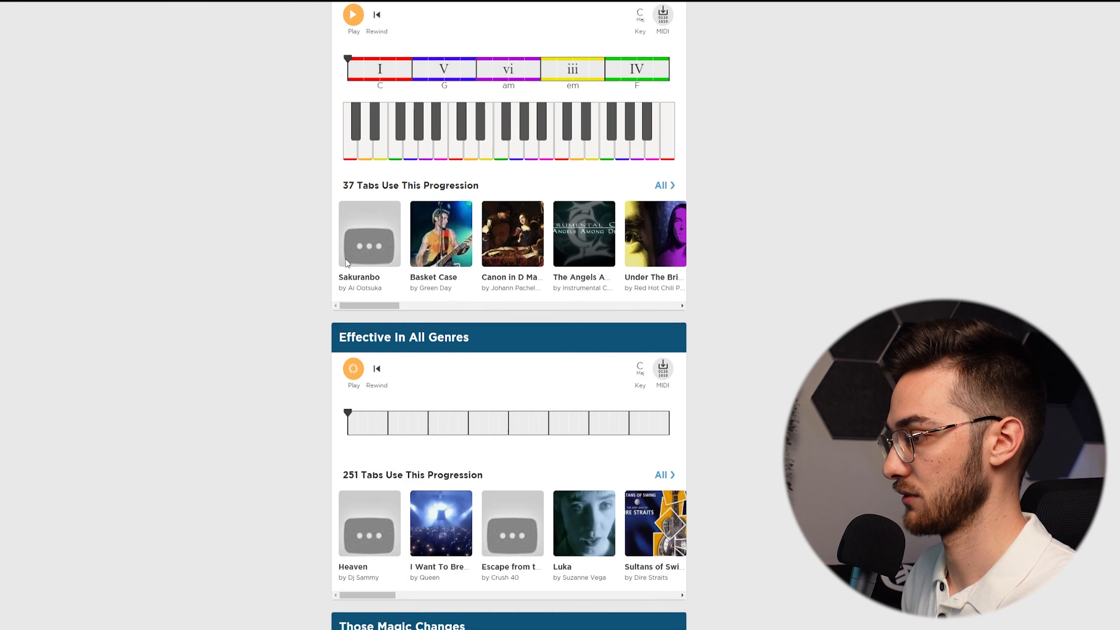
scroll(304, 296, "down", 2)
scroll(266, 327, "up", 12)
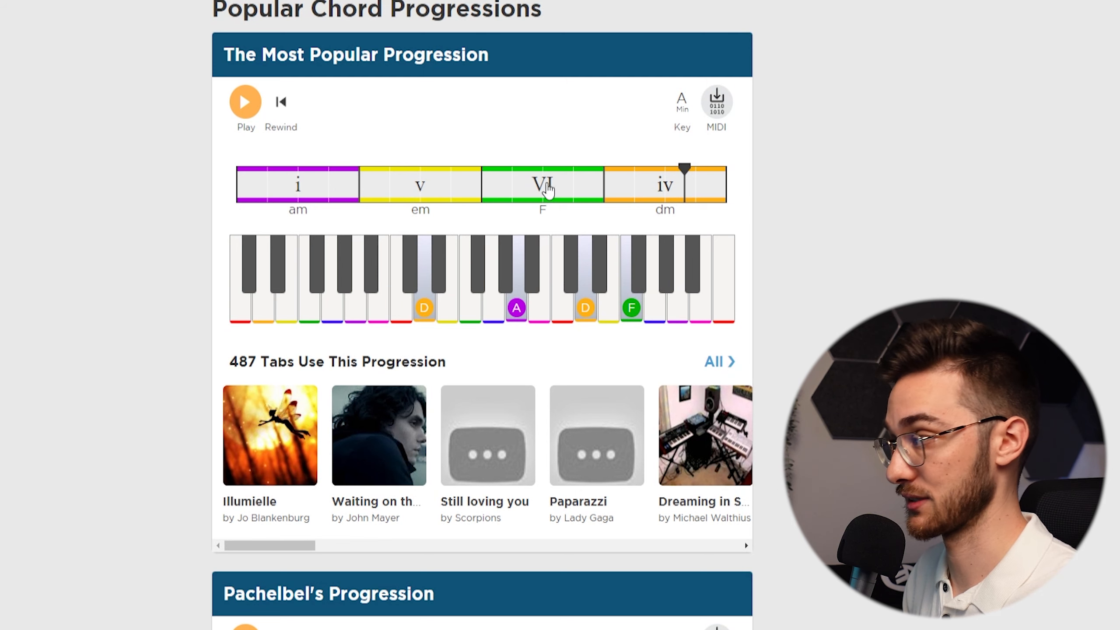
Step: View the key and scale choices for The Most Popular Progression without changing them
left_click(684, 104)
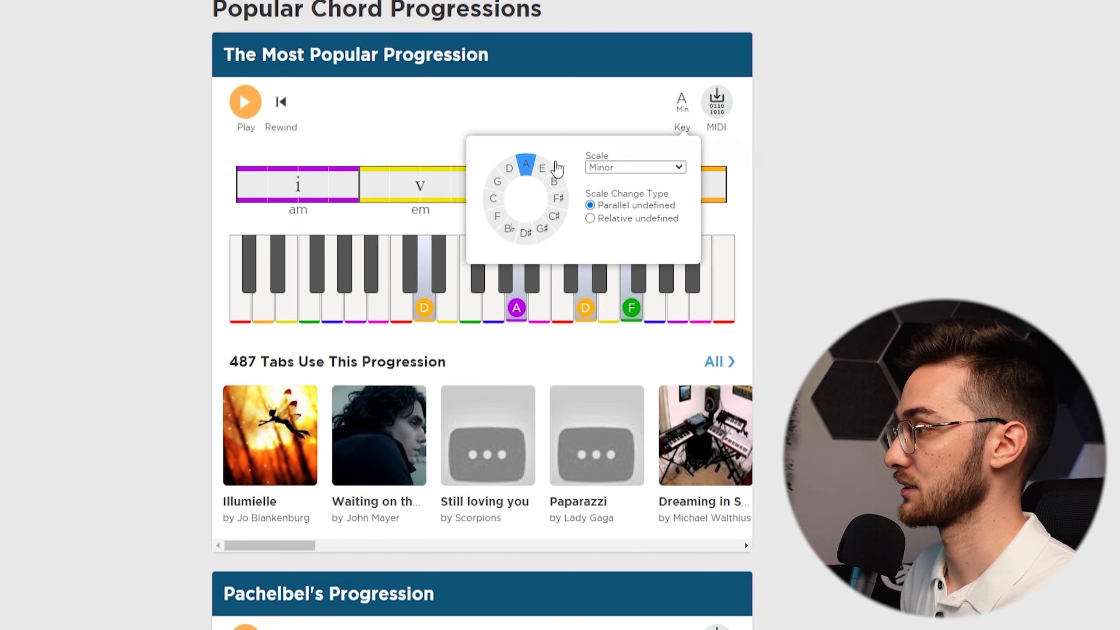
left_click(611, 170)
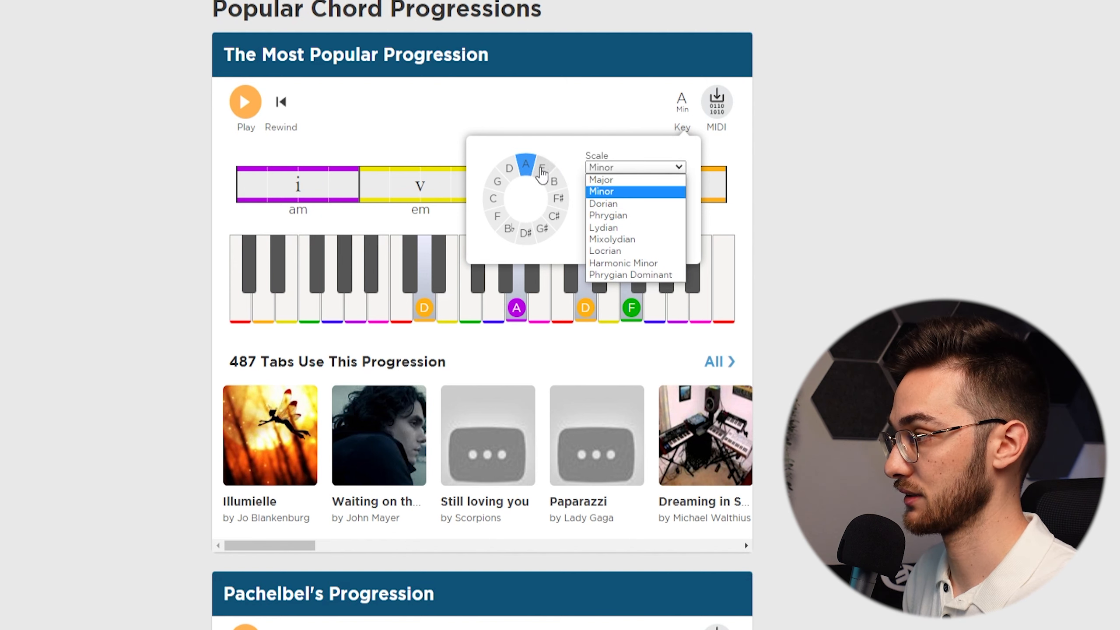
left_click(612, 167)
left_click(799, 135)
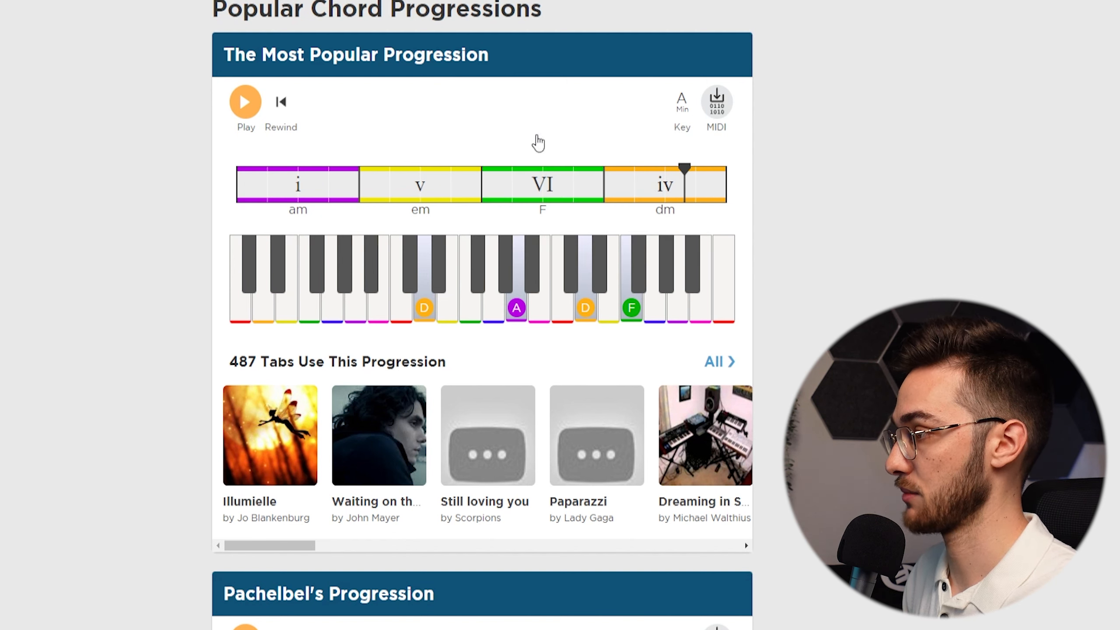
Step: Preview the i, v, VI and iv chords of The Most Popular Progression
left_click(302, 188)
left_click(415, 188)
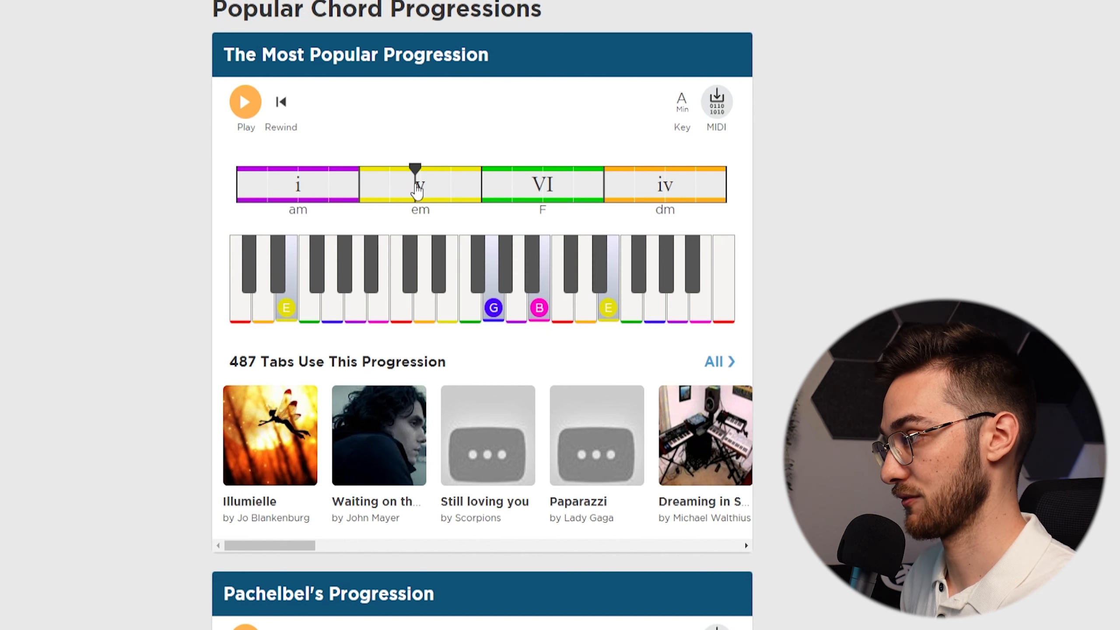
left_click(564, 193)
left_click(677, 193)
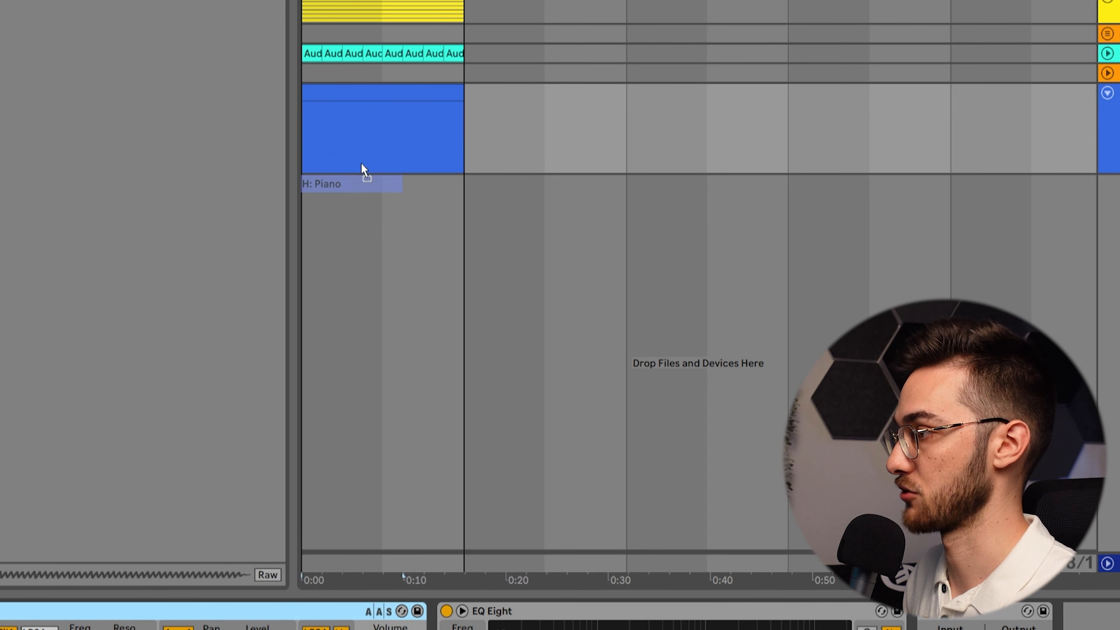
Step: Place the Piano MIDI clip at bar 9 on the Saw Pure Muted Bass track, and delete all time signature changes and the tempo automation
left_click_drag(343, 104, 516, 106)
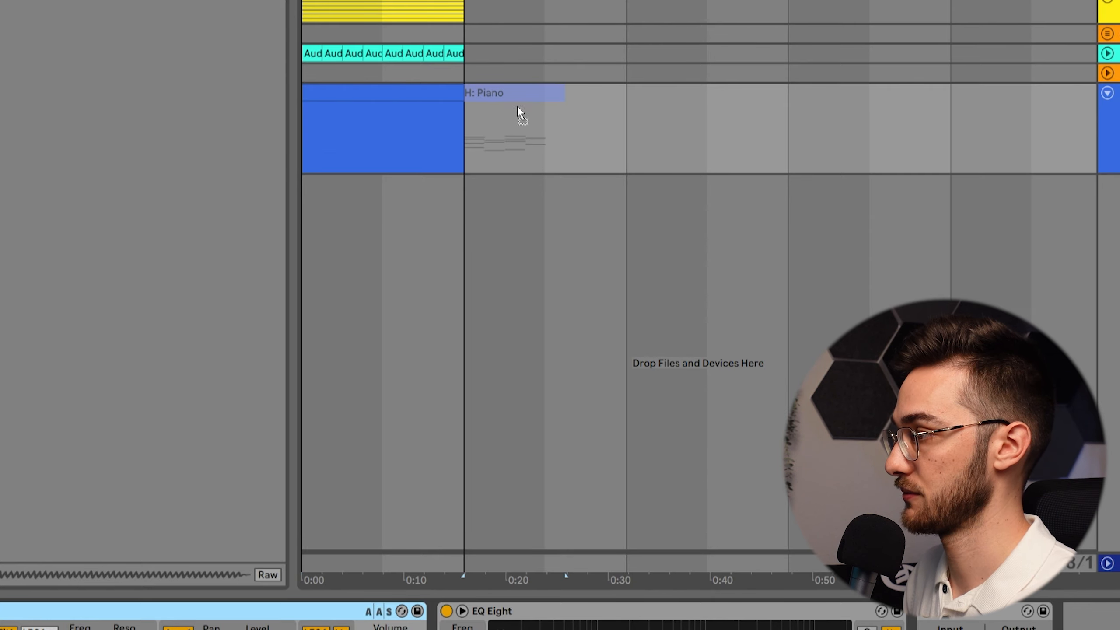
right_click(504, 56)
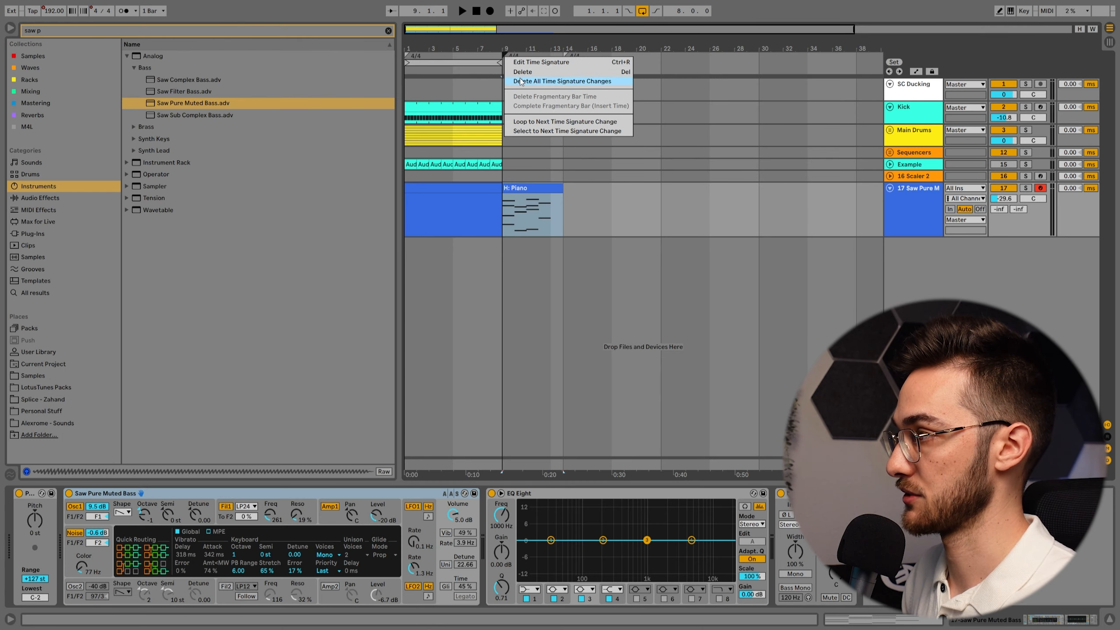
left_click(520, 82)
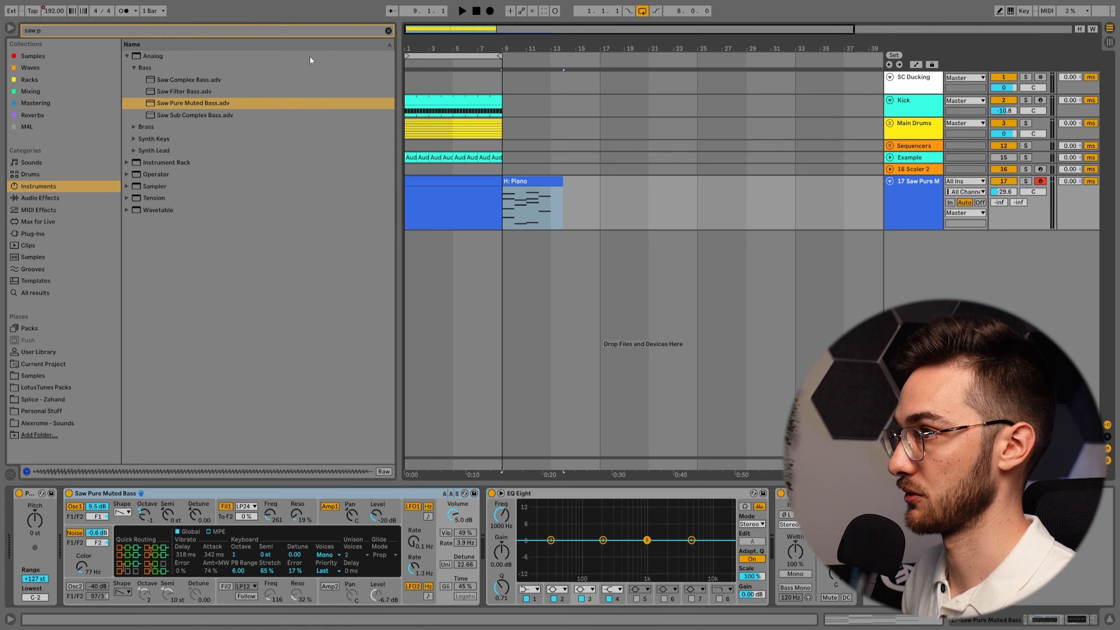
right_click(48, 13)
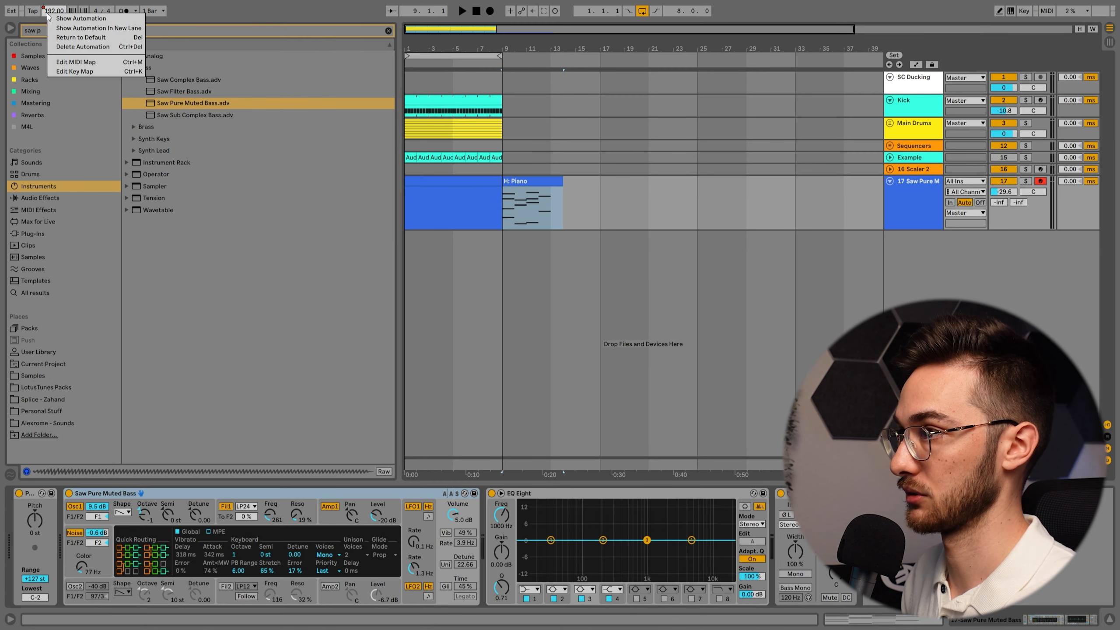
left_click(78, 47)
Step: Open the Piano clip's notes and delete every chord note above the lowest bass note of each chord
left_click(520, 196)
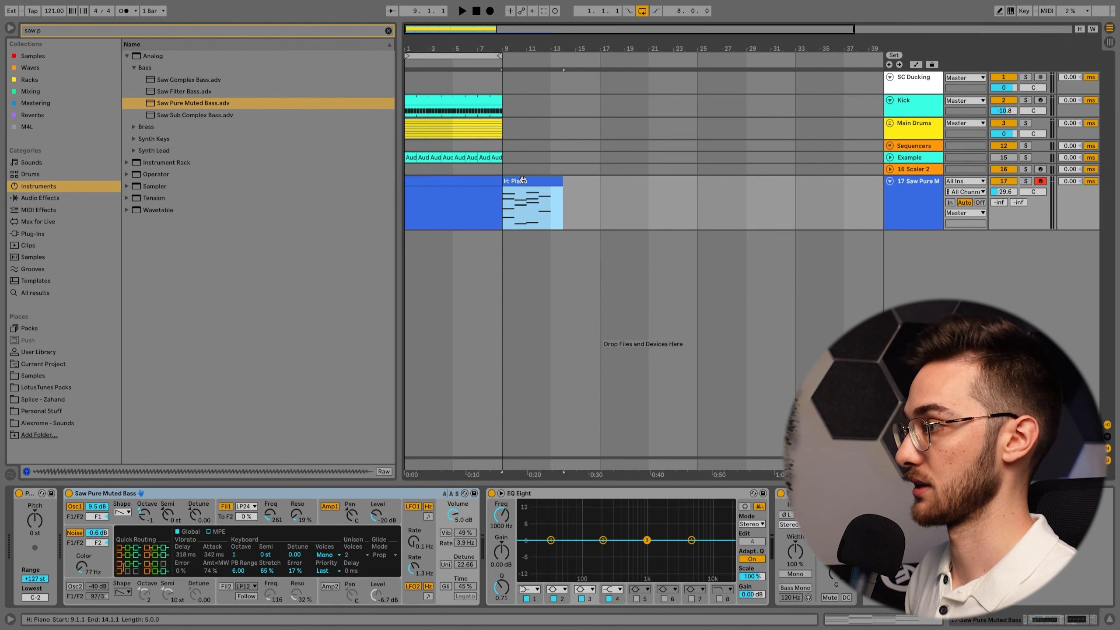
double_click(560, 181)
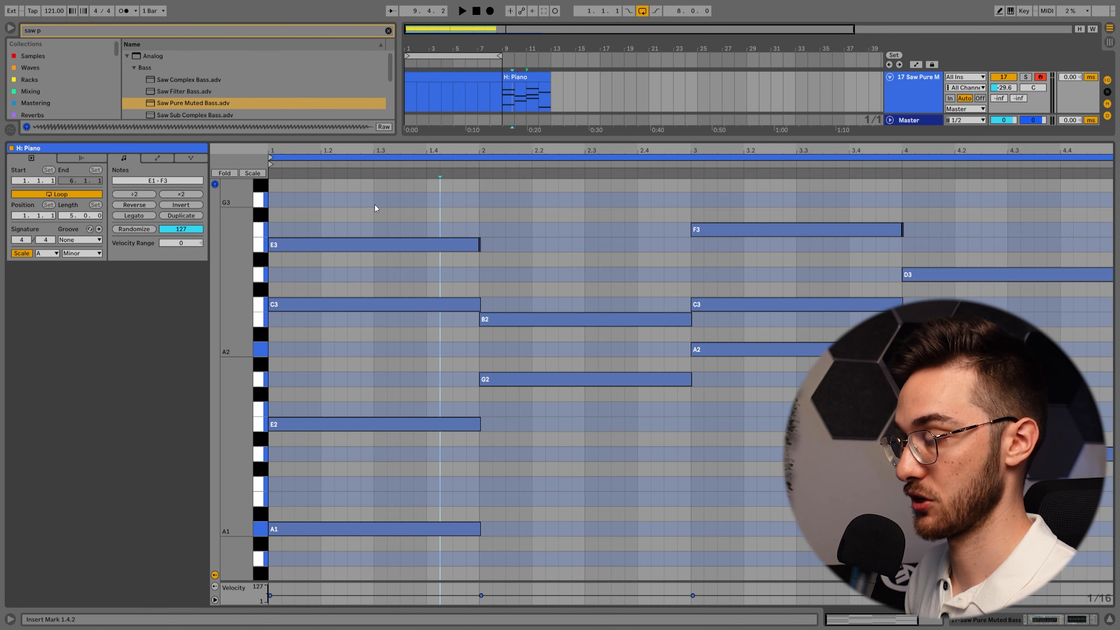
left_click_drag(362, 199, 449, 422)
key("Delete")
left_click_drag(451, 212, 531, 422)
key("Delete")
scroll(744, 420, "down", 4)
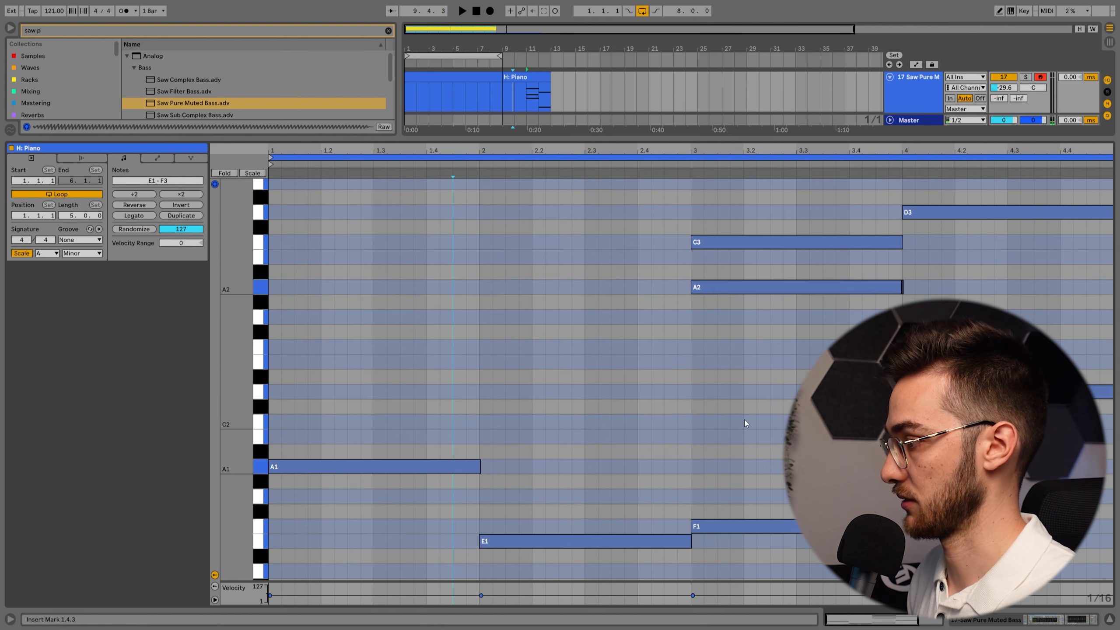
scroll(774, 345, "up", 3)
left_click_drag(774, 346, 787, 190)
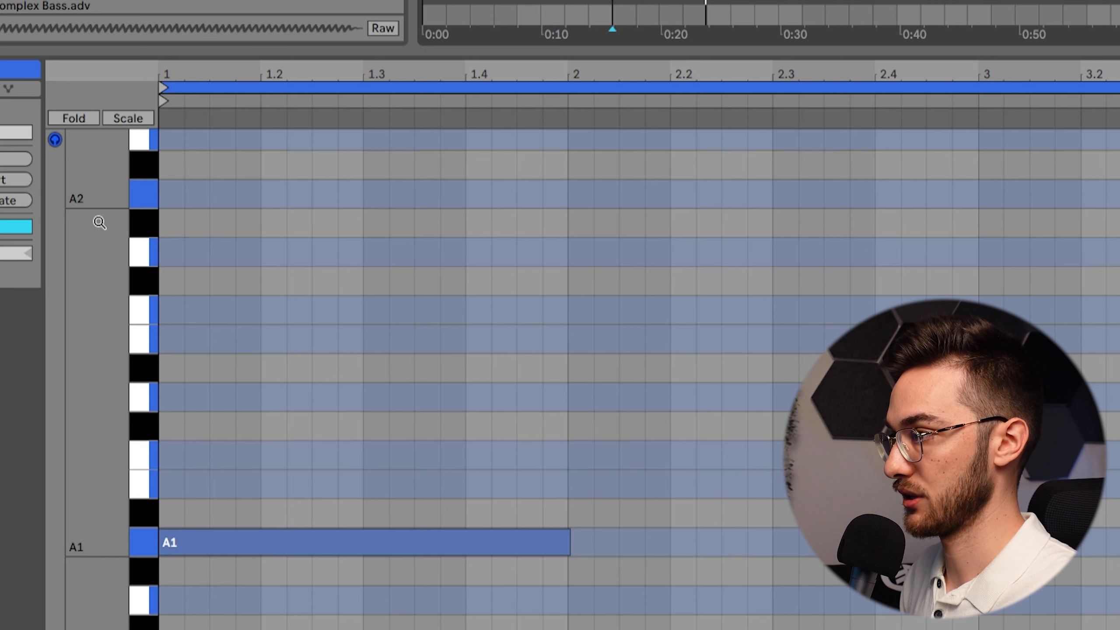
Step: Limit the piano roll to scale notes, duplicate the A1 note up to E2, move the copy to bar 2 and lower it to E1
left_click(129, 119)
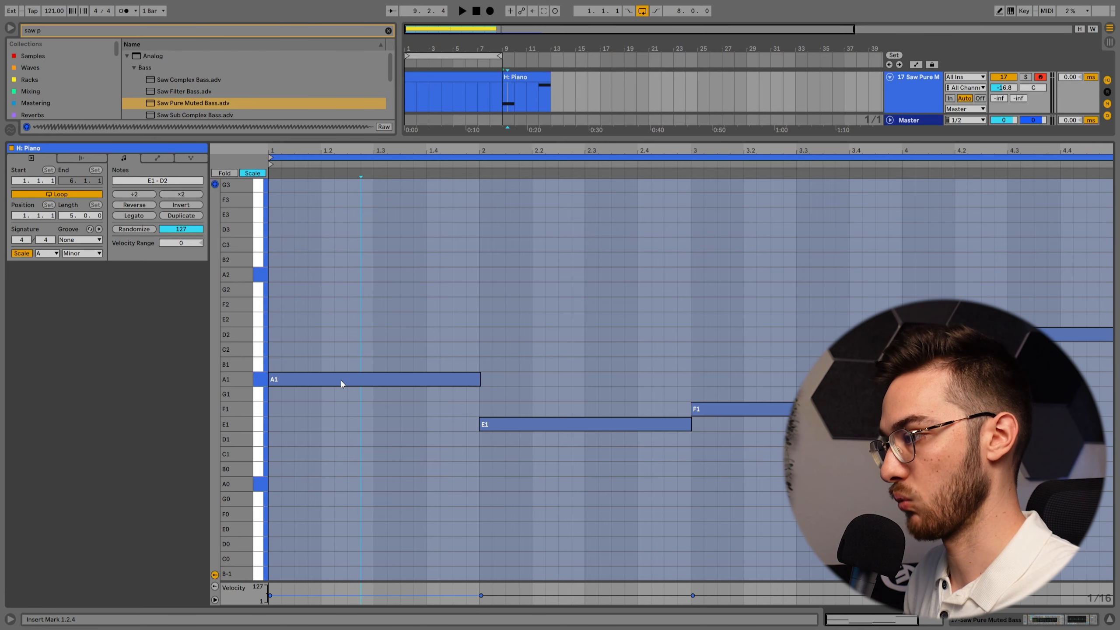
left_click(341, 380)
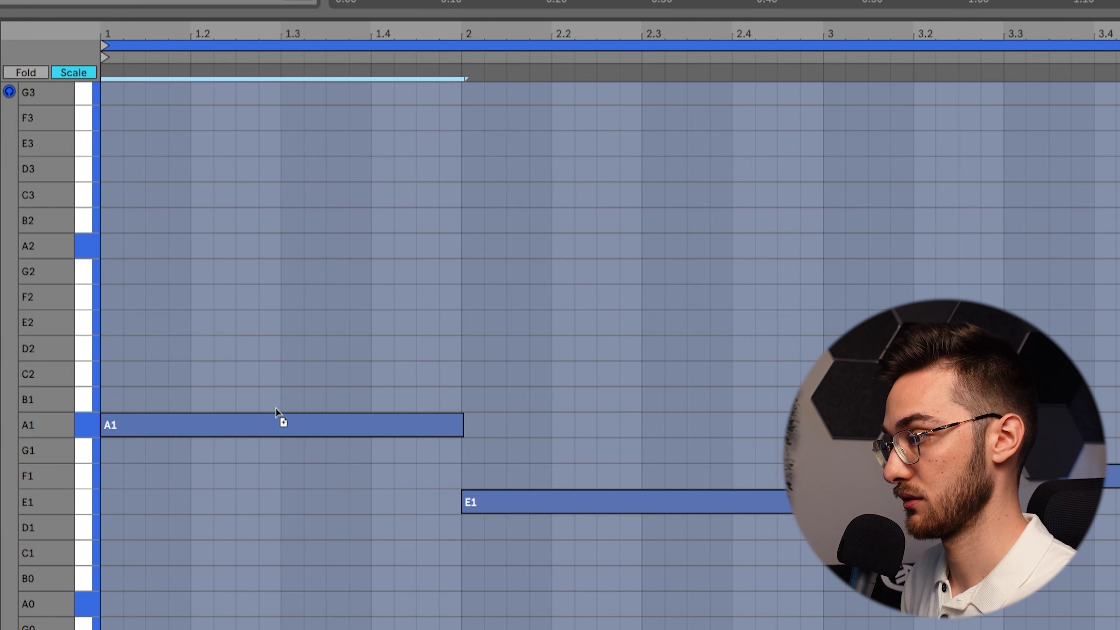
left_click_drag(374, 376, 371, 334)
left_click_drag(277, 351, 195, 326)
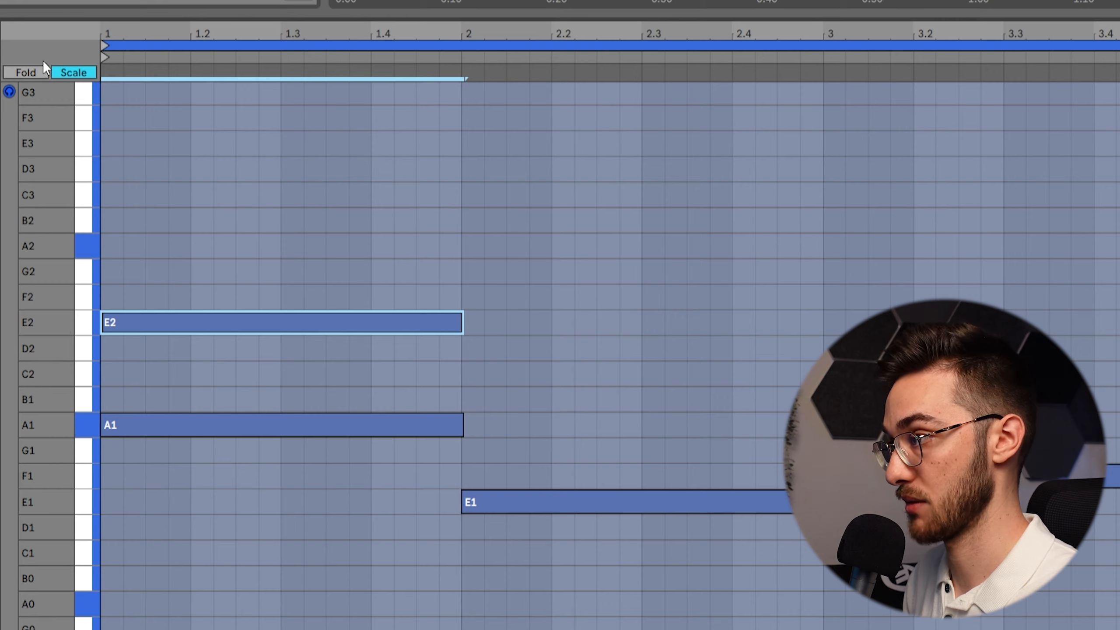
left_click_drag(168, 330, 528, 330)
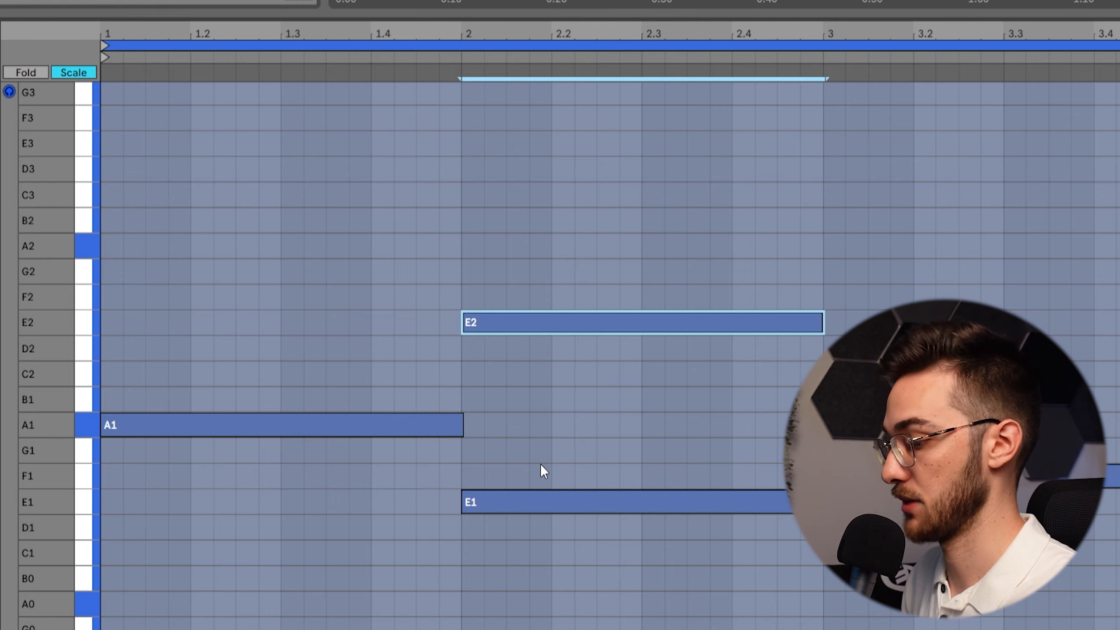
key("shift+Down")
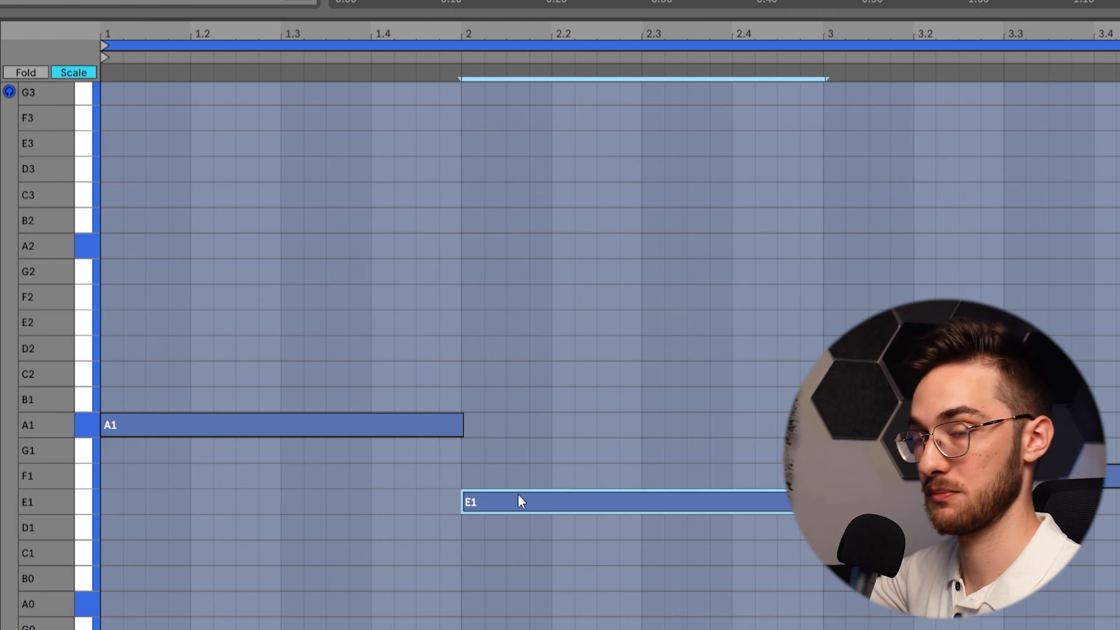
Step: Try the bar 2 E note in different octaves and bring it back to E1
key("ctrl+c")
key("ctrl+v")
key("shift+Up")
key("shift+Up")
key("shift+Down")
key("shift+Down")
key("shift+Down")
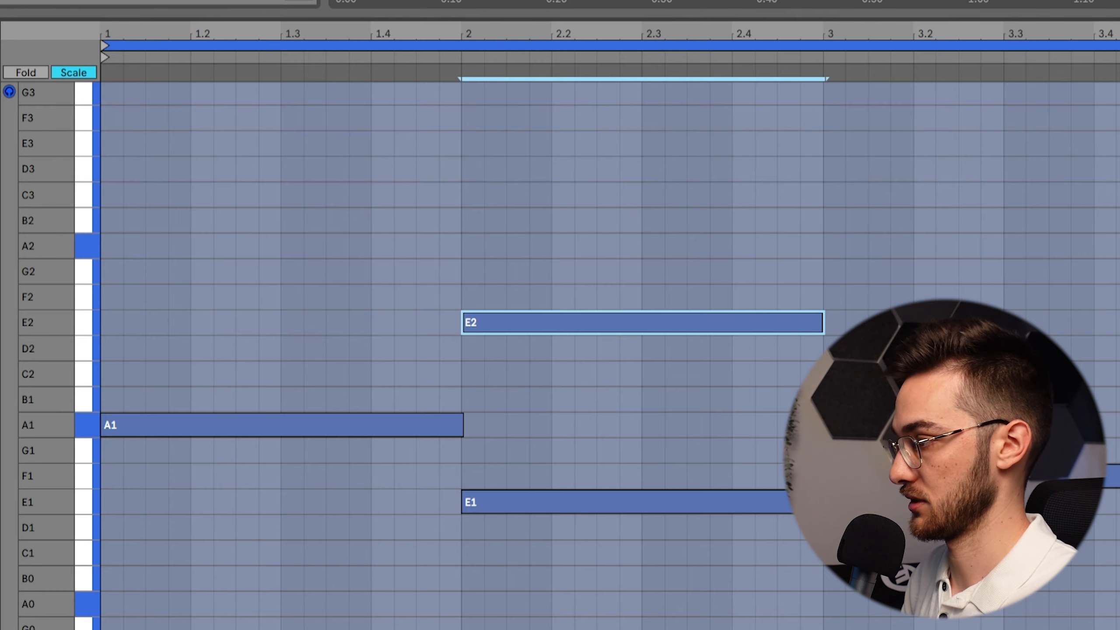
key("shift+Up")
key("shift+Up")
key("shift+Up")
key("shift+Down")
key("shift+Down")
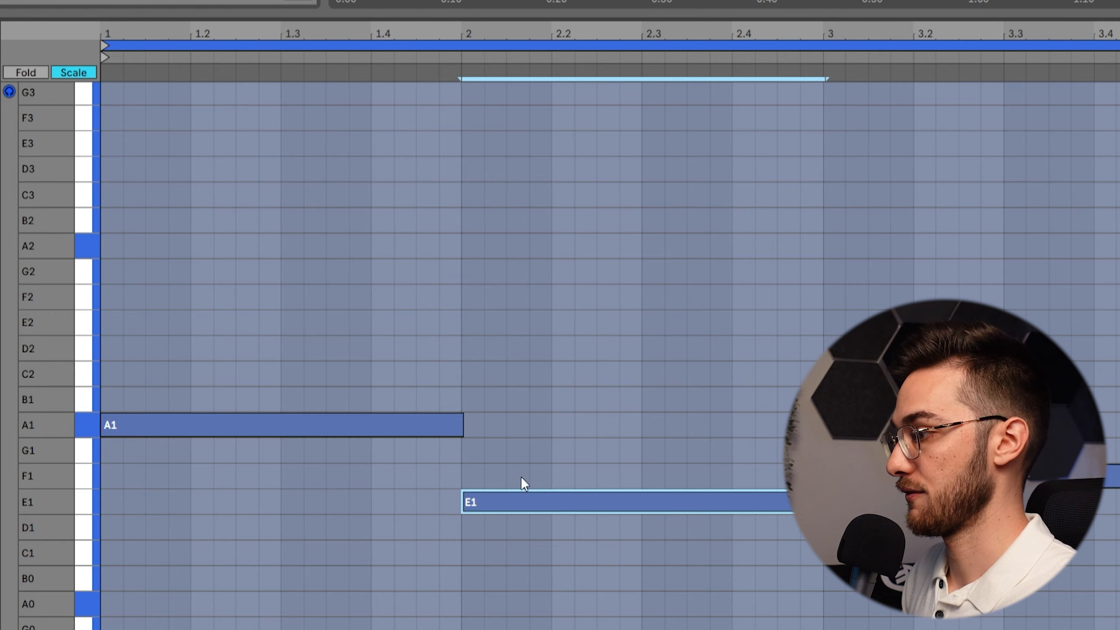
Step: Duplicate the A1 note up to F2, move the copy to bar 3 and lower it an octave to F1
left_click(302, 421)
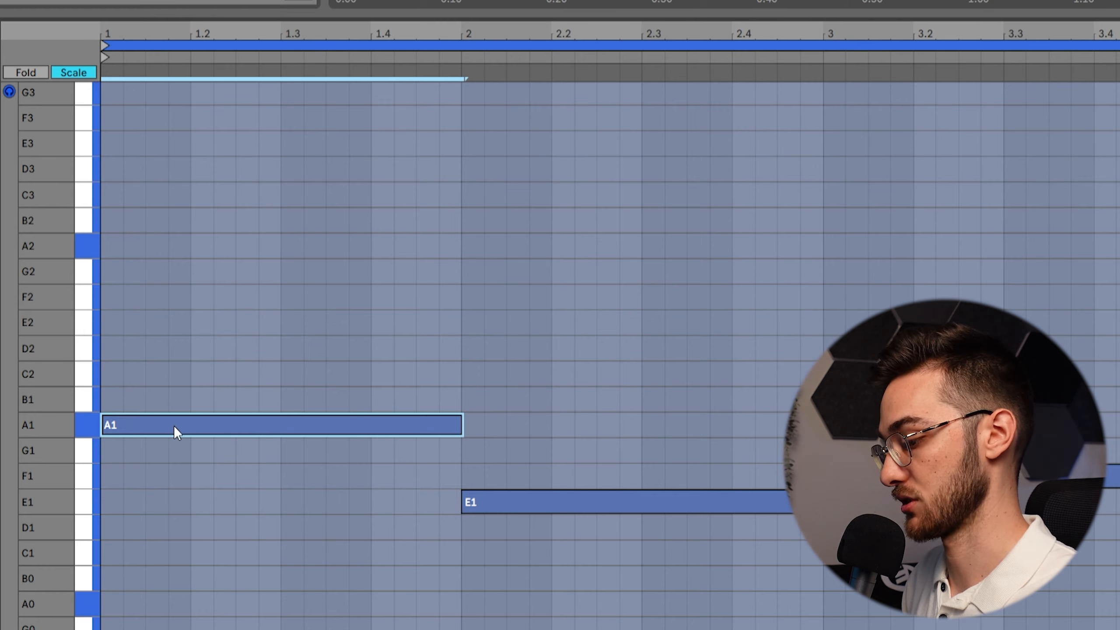
left_click_drag(171, 428, 173, 310)
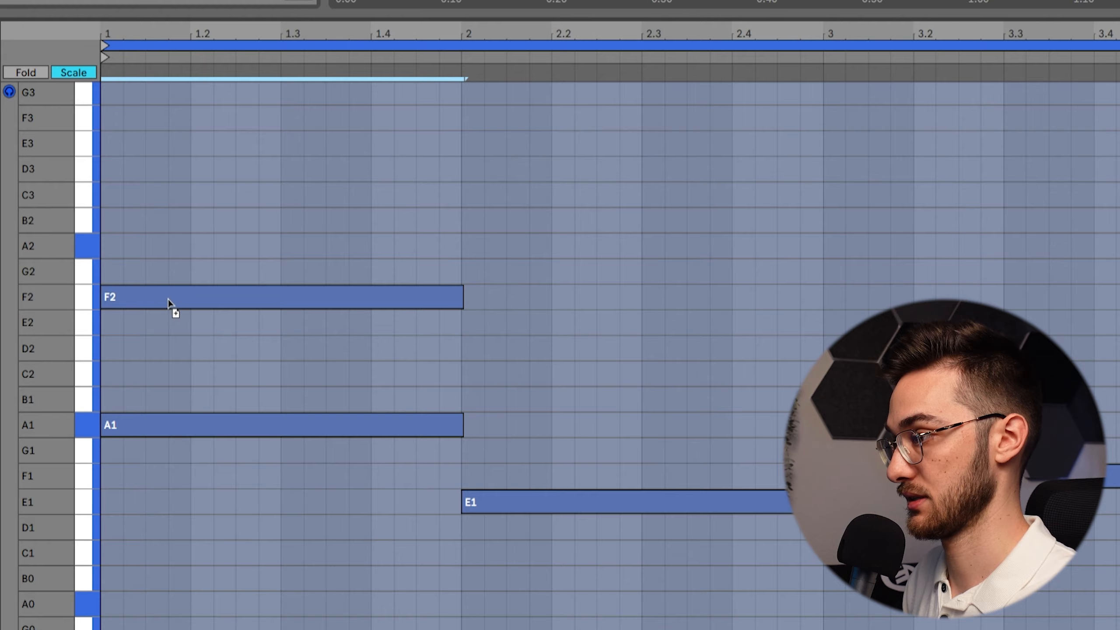
key("Right")
key("Right")
key("Right")
key("Right")
key("Right")
key("Right")
key("Right")
key("Right")
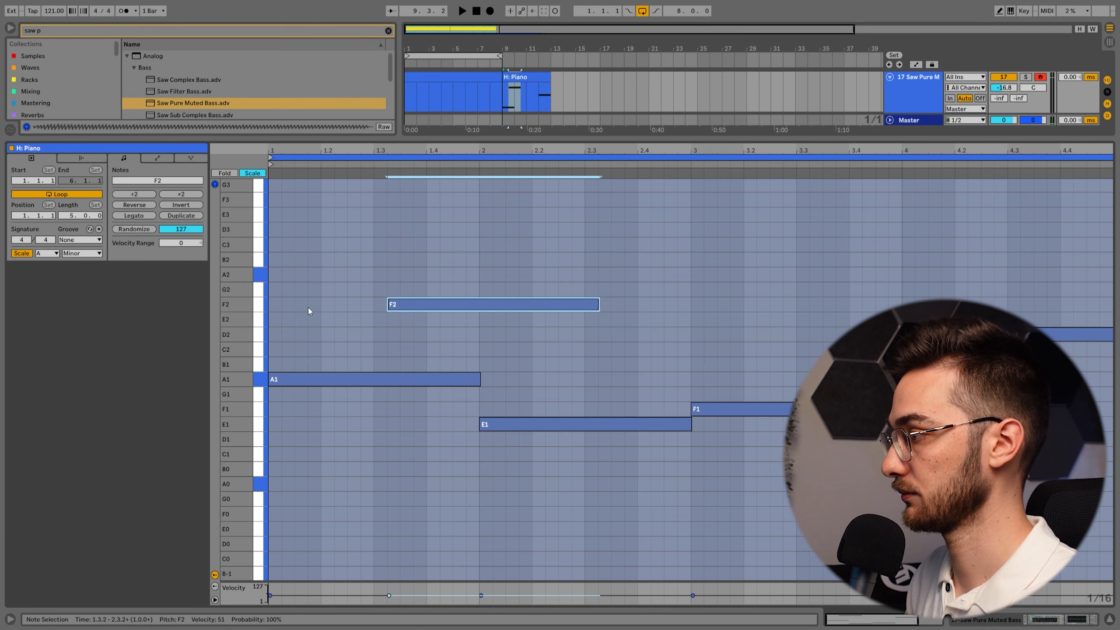
key("Right")
key("Right")
key("Right")
key("Right")
key("Right")
key("Right")
key("Right")
key("Right")
key("Right")
key("Right")
key("Right")
key("Right")
key("Right")
key("Right")
key("Right")
key("Right")
key("Right")
key("Right")
key("Right")
key("Right")
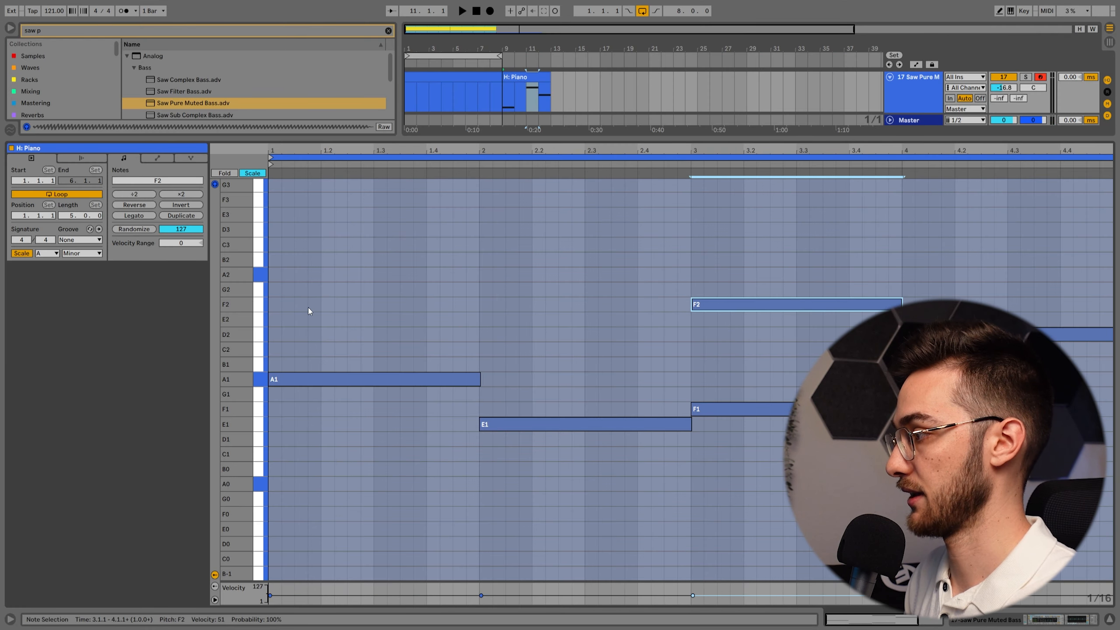
key("Delete")
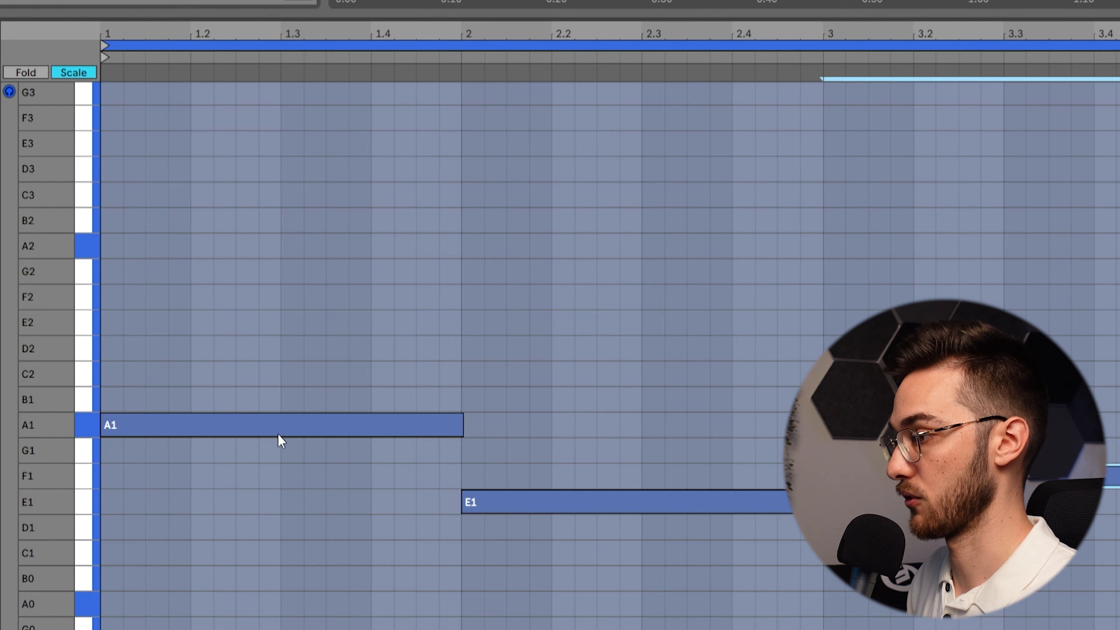
Step: Duplicate the A1 note up to D2 and move the copy to the start of bar 4
left_click(372, 384)
left_click_drag(246, 435, 240, 358)
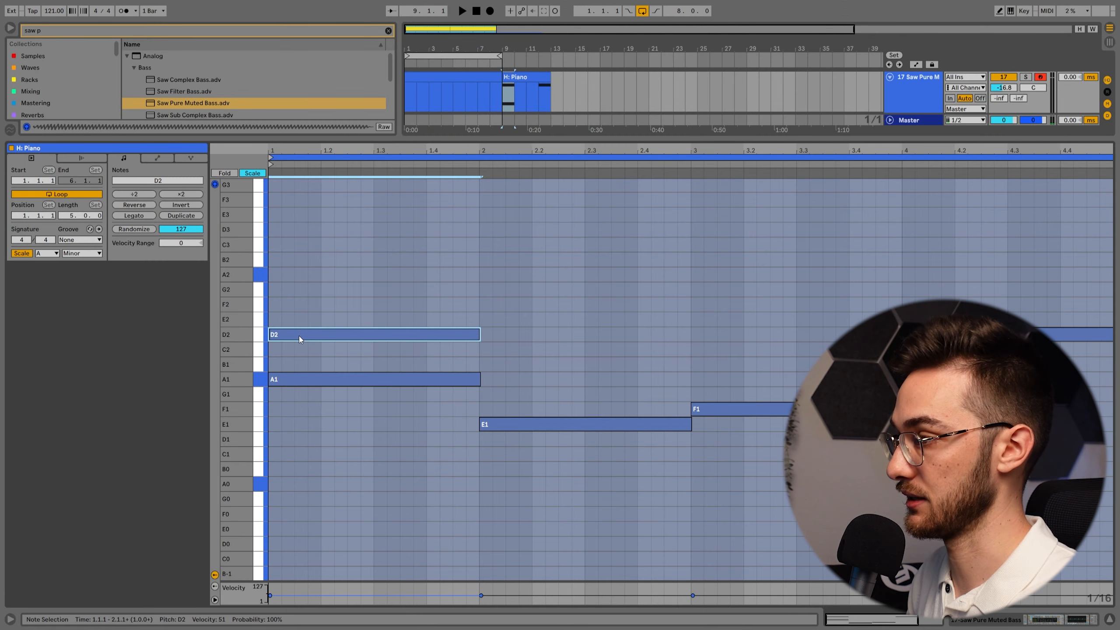
left_click_drag(155, 351, 1119, 352)
key("ctrl+z")
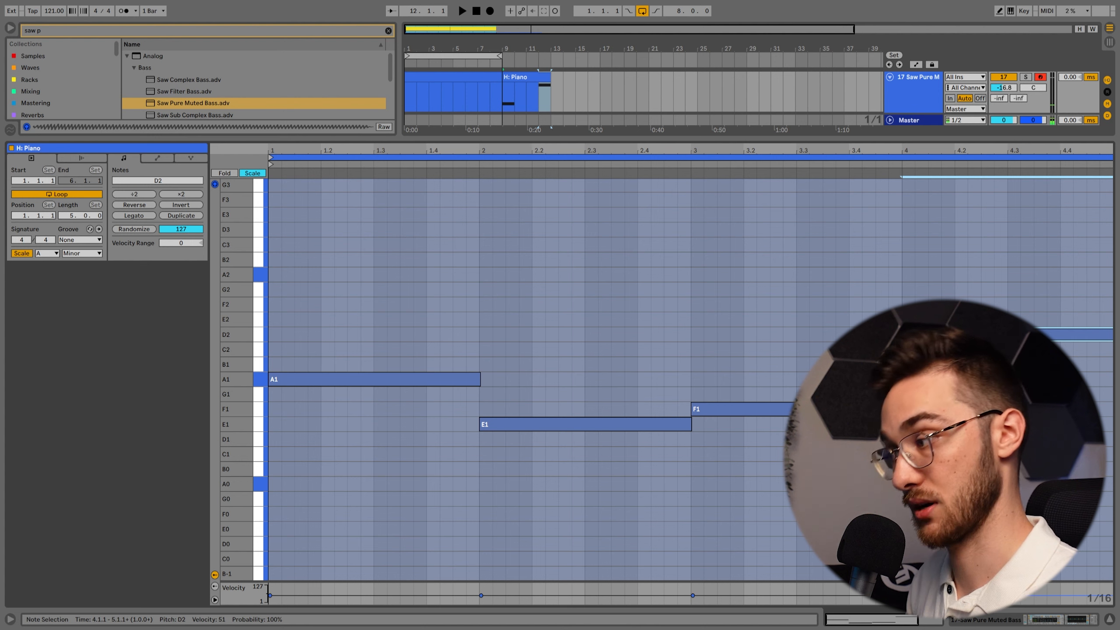
Step: Show all chromatic notes in the piano roll and try moving a copy of the A1 note upward by semitones
left_click(254, 176)
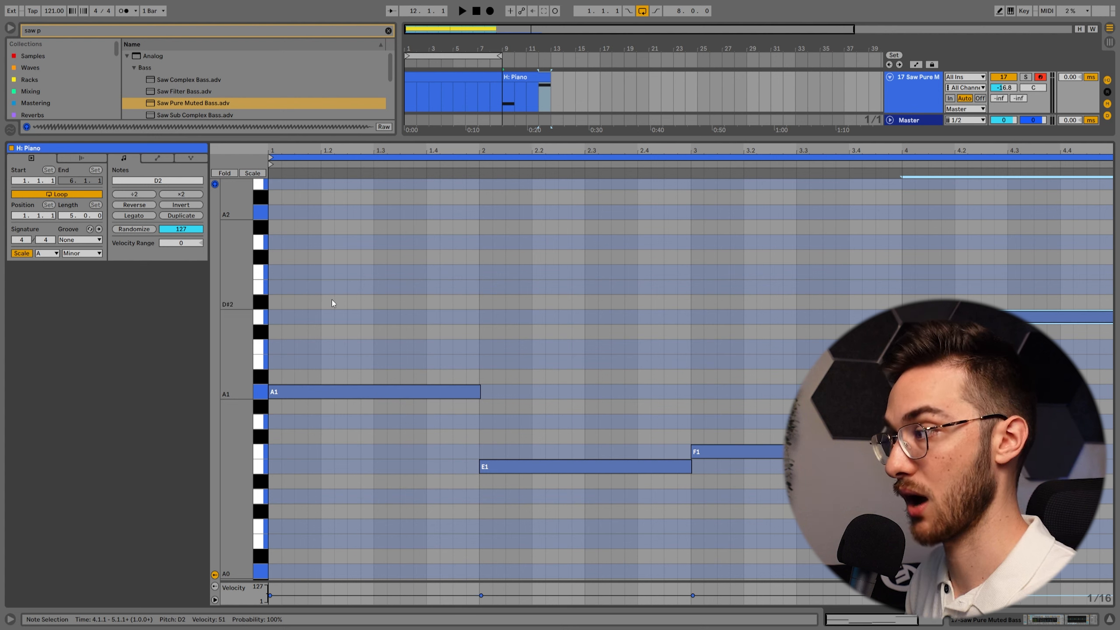
left_click(304, 390)
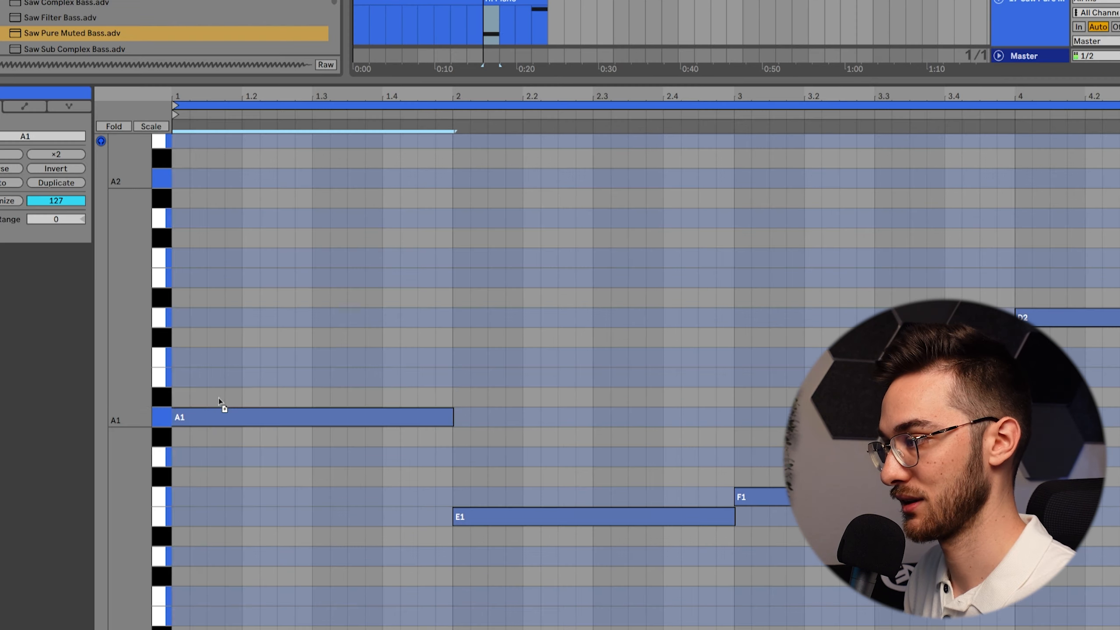
left_click_drag(306, 392, 304, 361)
left_click_drag(219, 376, 217, 287)
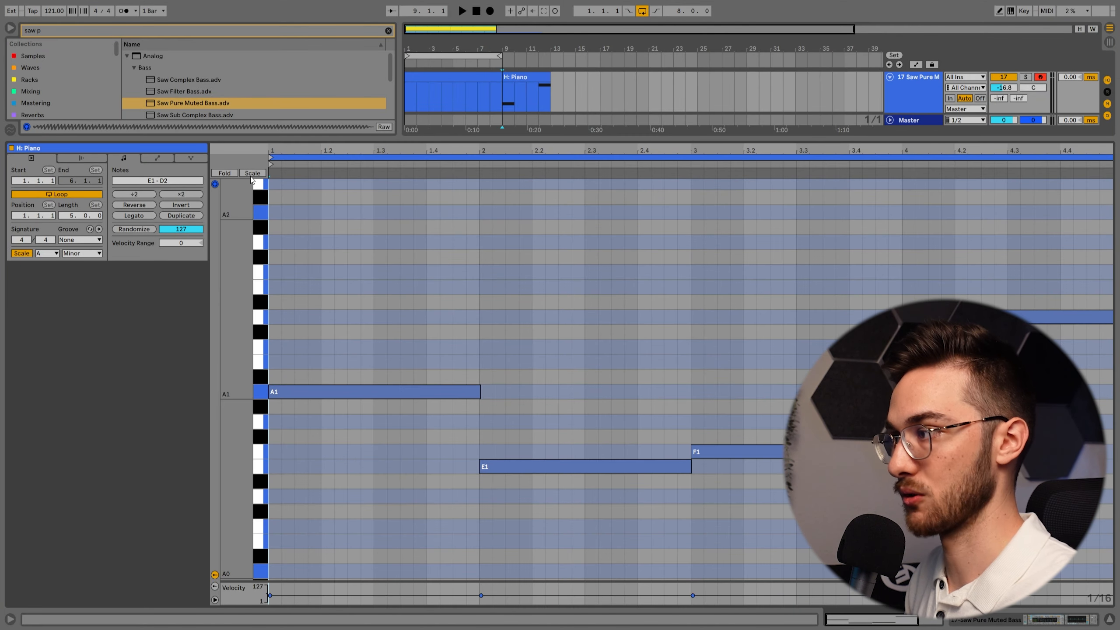
Step: Limit the piano roll to scale notes again and duplicate the first bar's A1 note up to E2
left_click(151, 127)
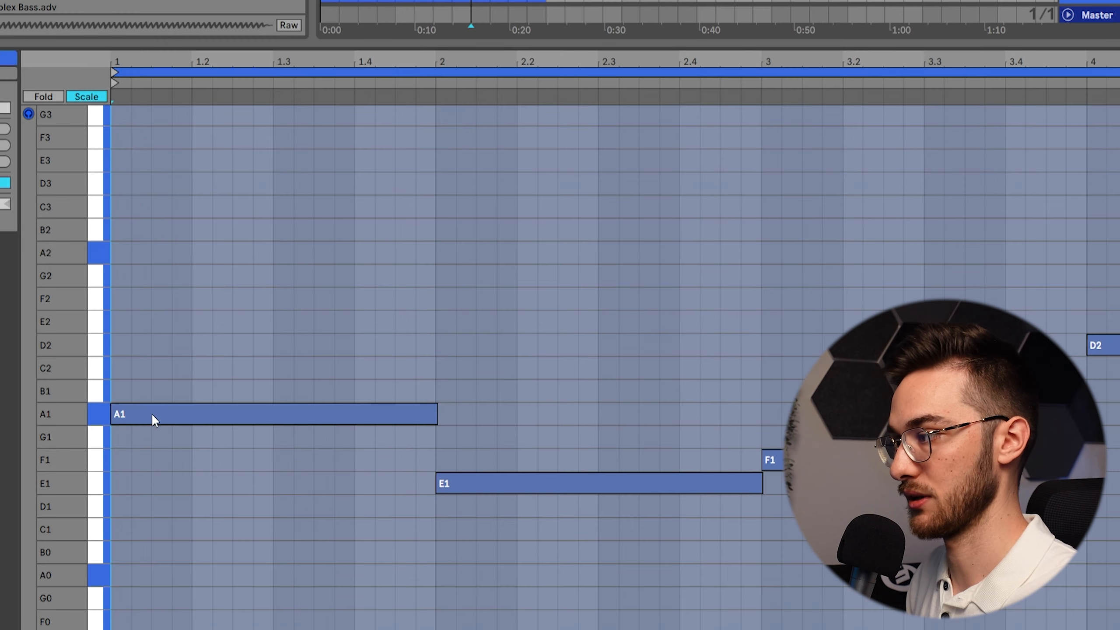
left_click_drag(295, 379, 289, 344)
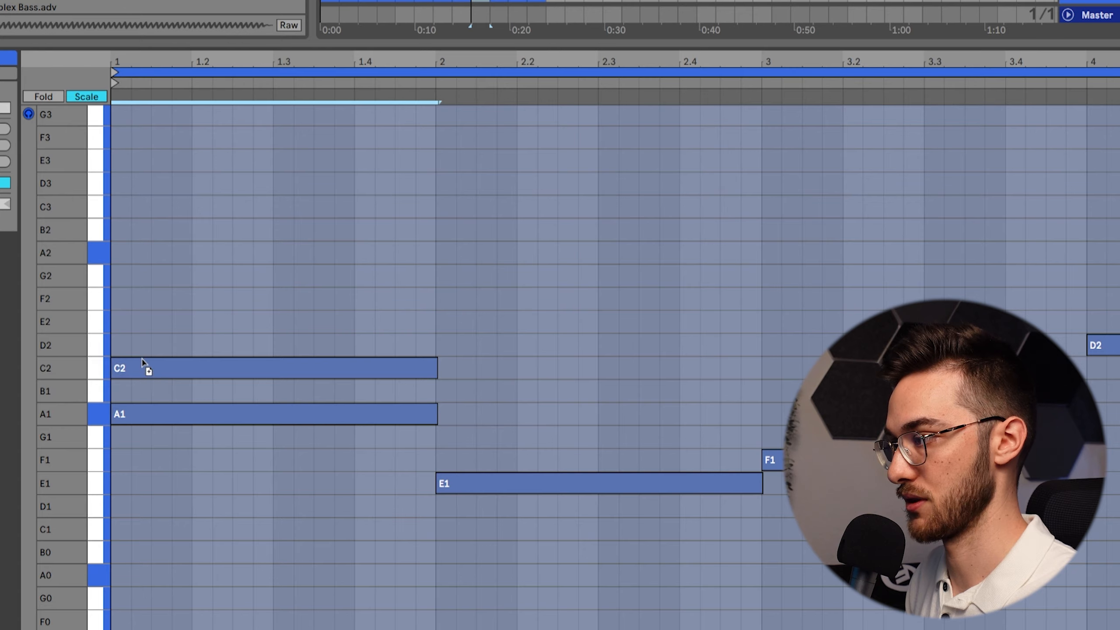
left_click_drag(142, 362, 148, 328)
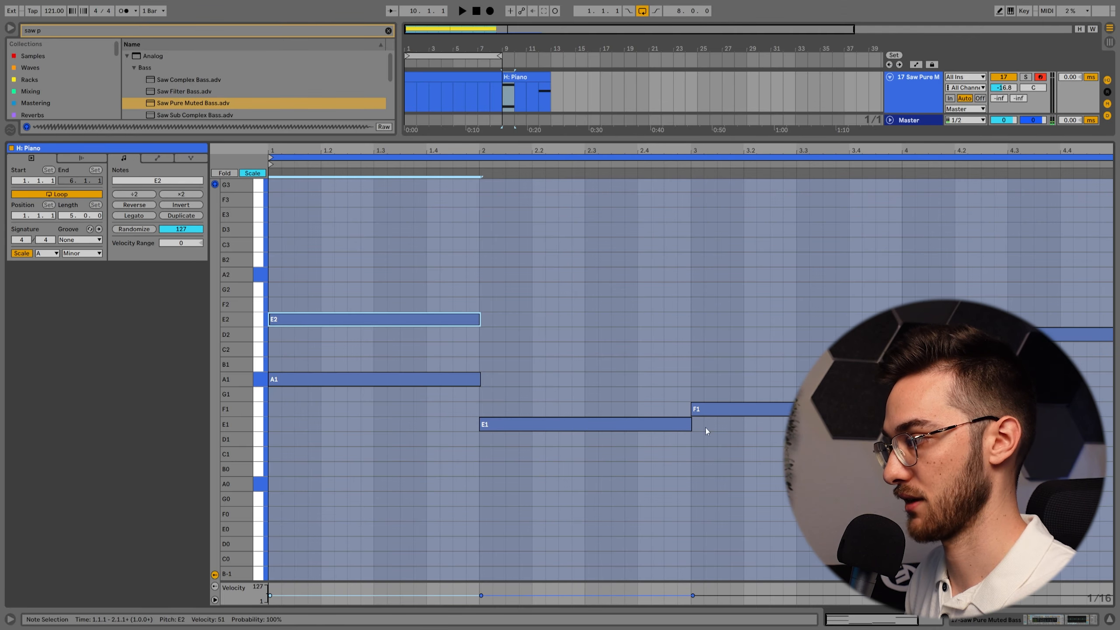
left_click(445, 306)
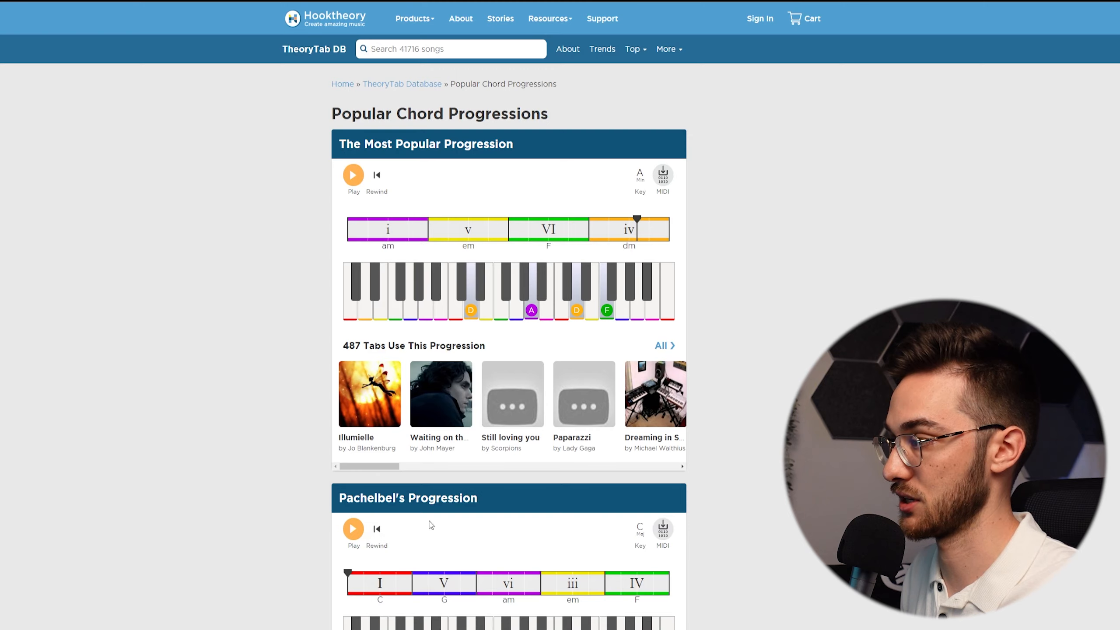
Step: On Hooktheory's Popular Chord Progressions page, set the Effective In All Genres progression to the key of A with the Minor scale
scroll(486, 340, "down", 8)
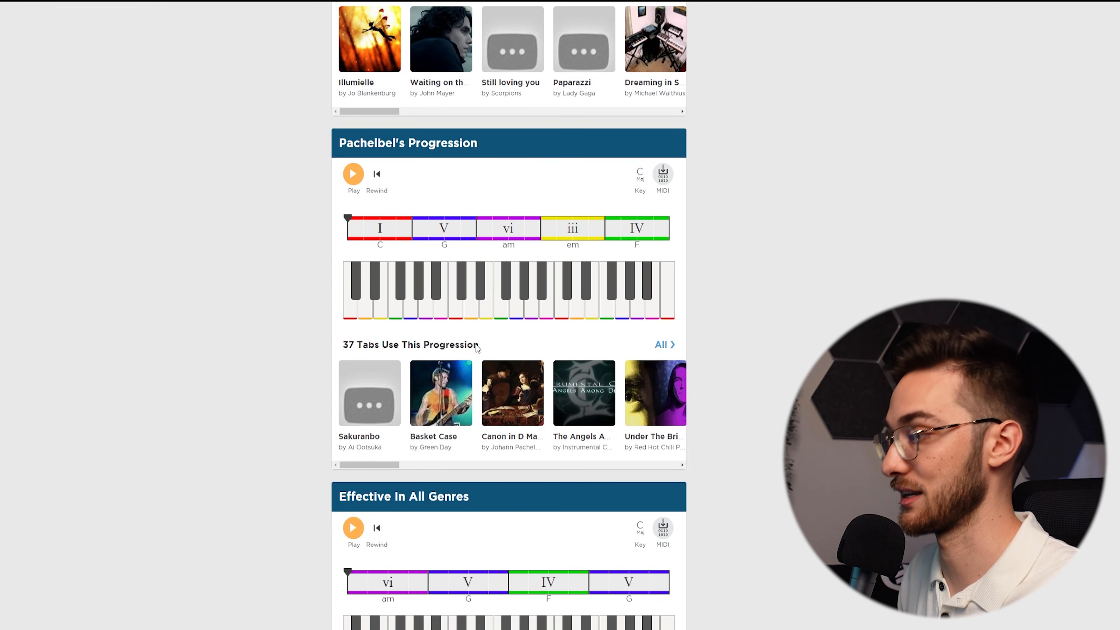
scroll(477, 348, "down", 8)
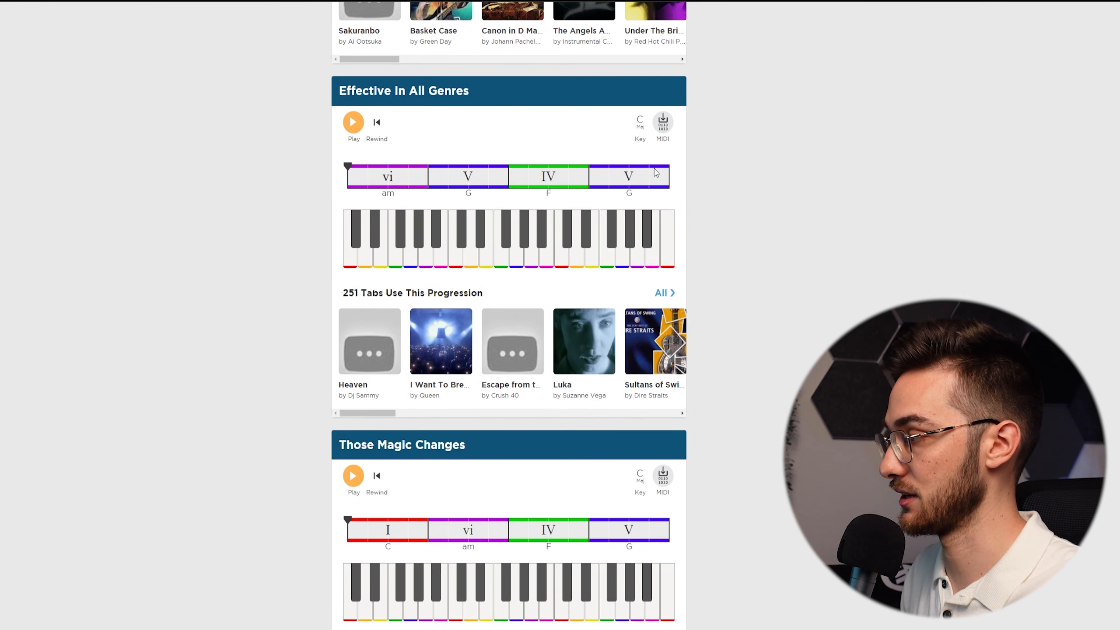
left_click(639, 122)
left_click(559, 186)
left_click(609, 165)
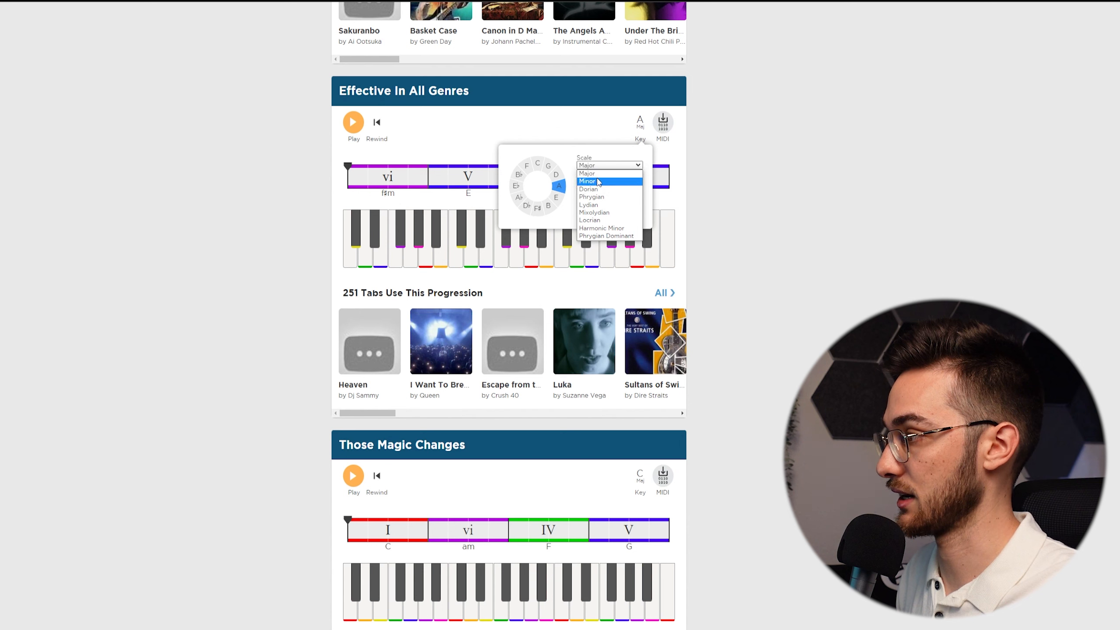
left_click(599, 182)
left_click(719, 161)
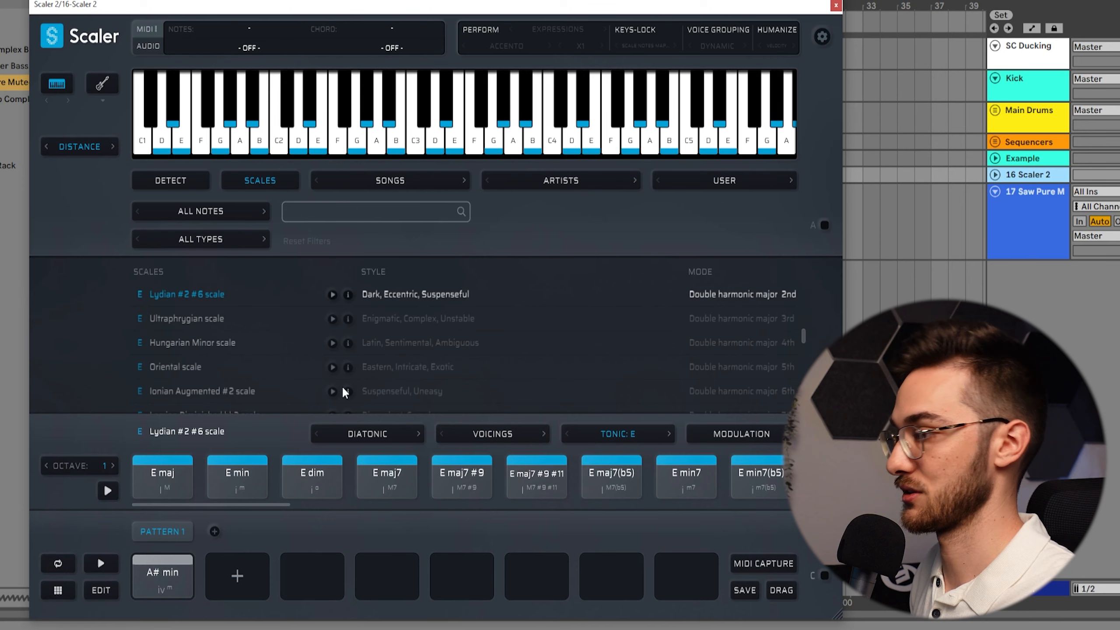
Step: Switch to the Scaler 2 plug-in and select the A Minor scale in its scale list
left_click(180, 487)
left_click(358, 491)
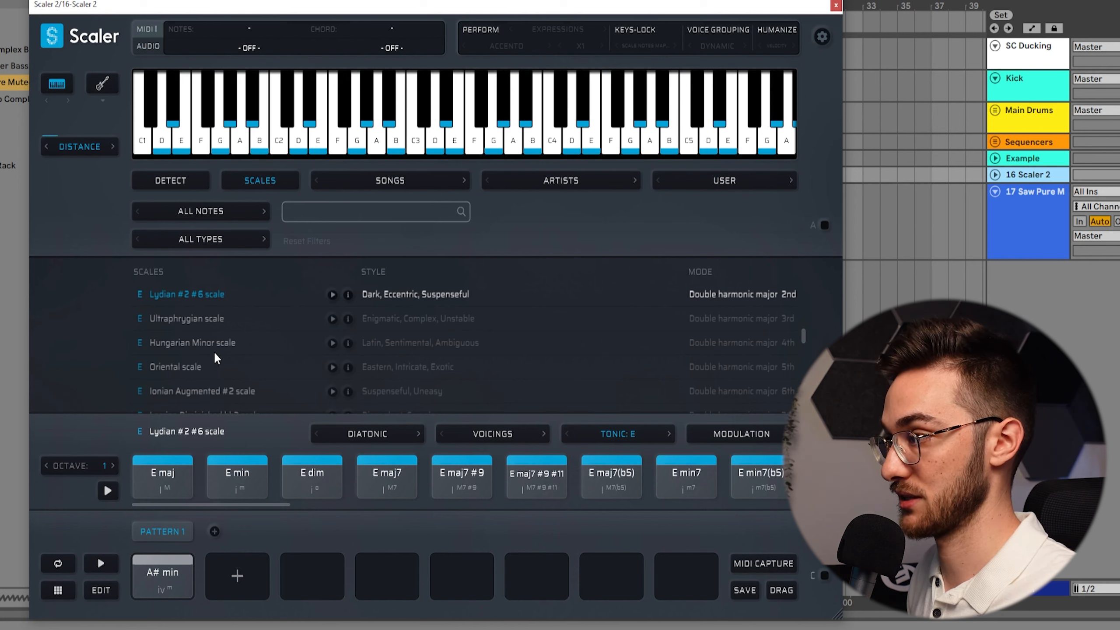
scroll(195, 311, "up", 3)
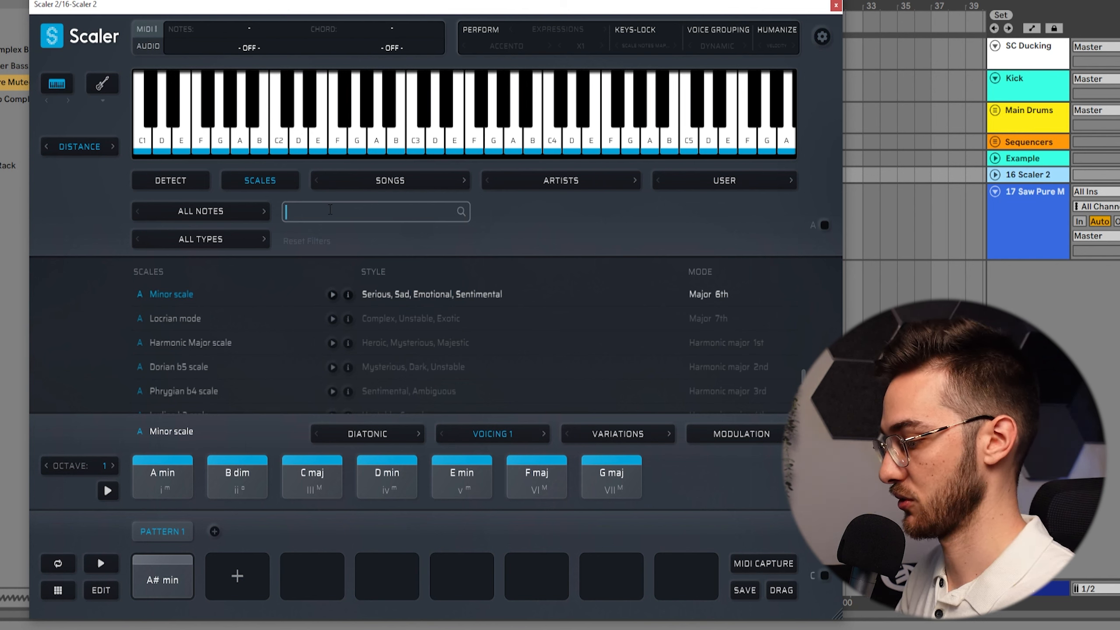
Step: Search the scale list for "a minor" and audition the A Minor scale's chords, trying different orders starting from A min
type("minor")
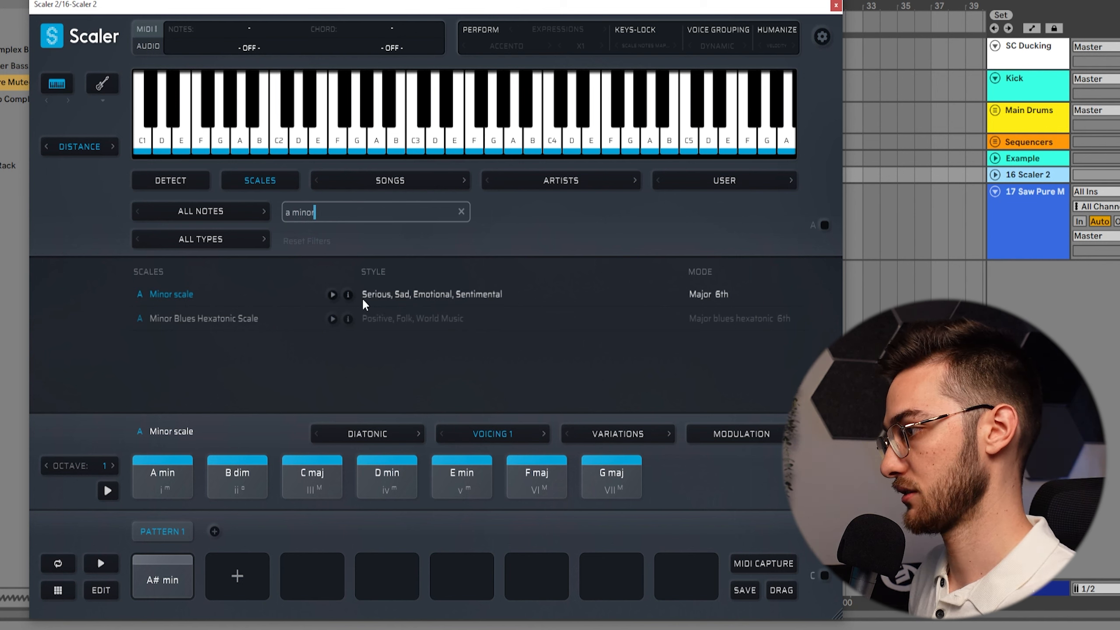
left_click(235, 477)
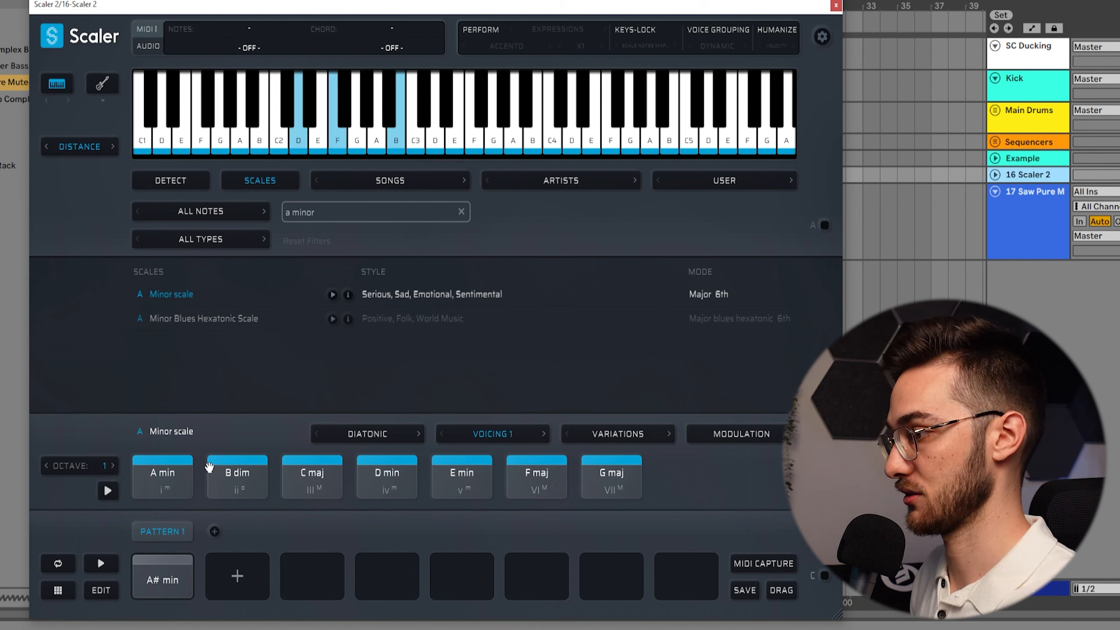
left_click(462, 479)
left_click(631, 483)
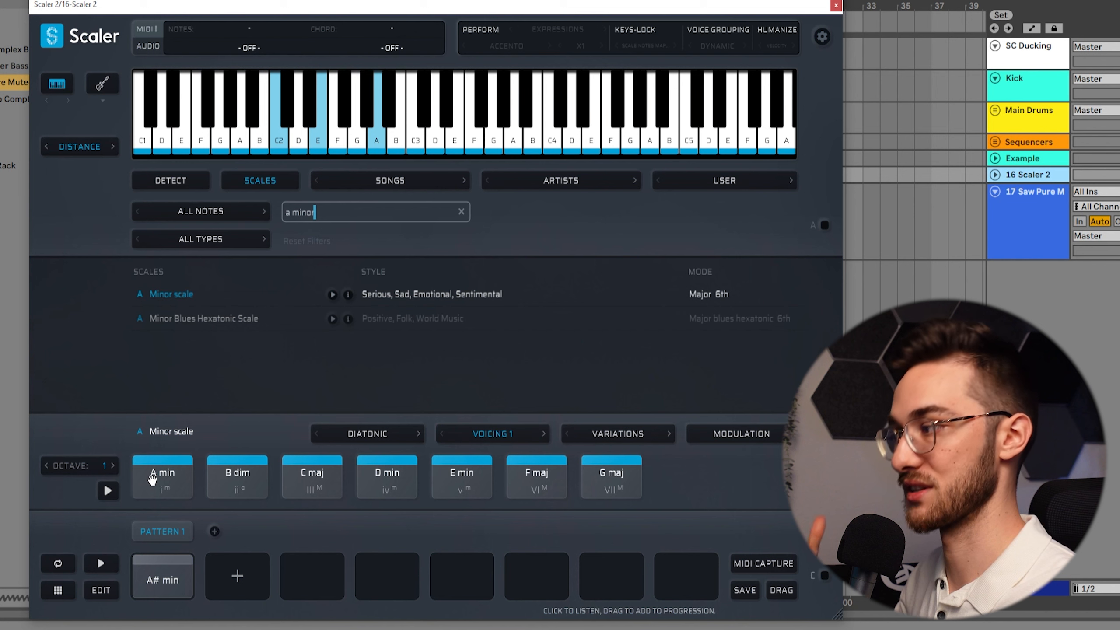
left_click(237, 483)
left_click(170, 491)
left_click(166, 489)
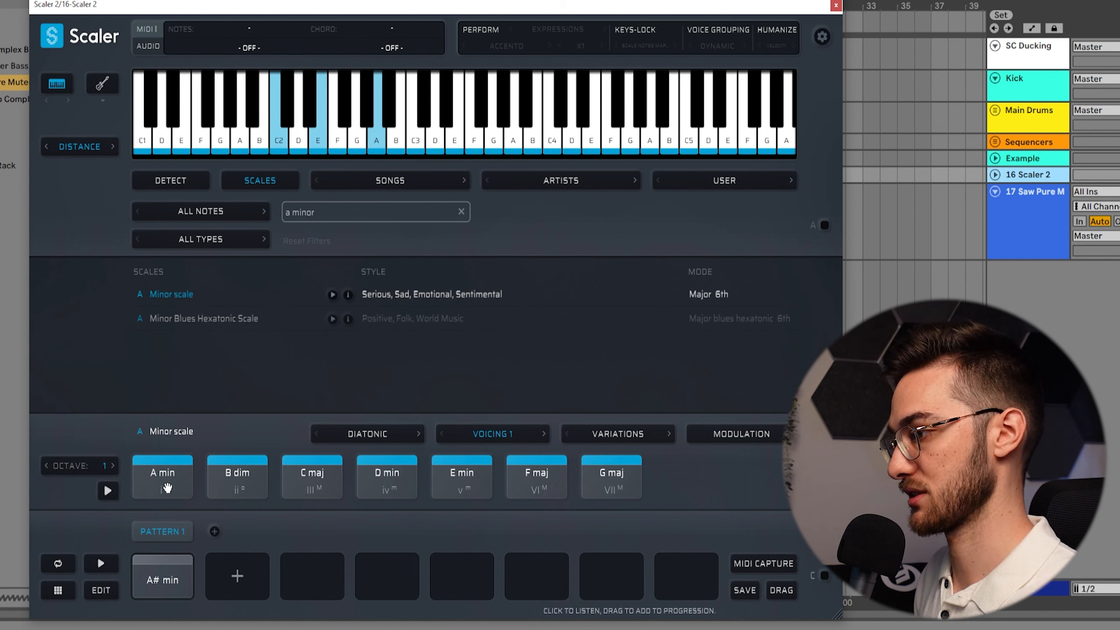
left_click(230, 491)
left_click(381, 492)
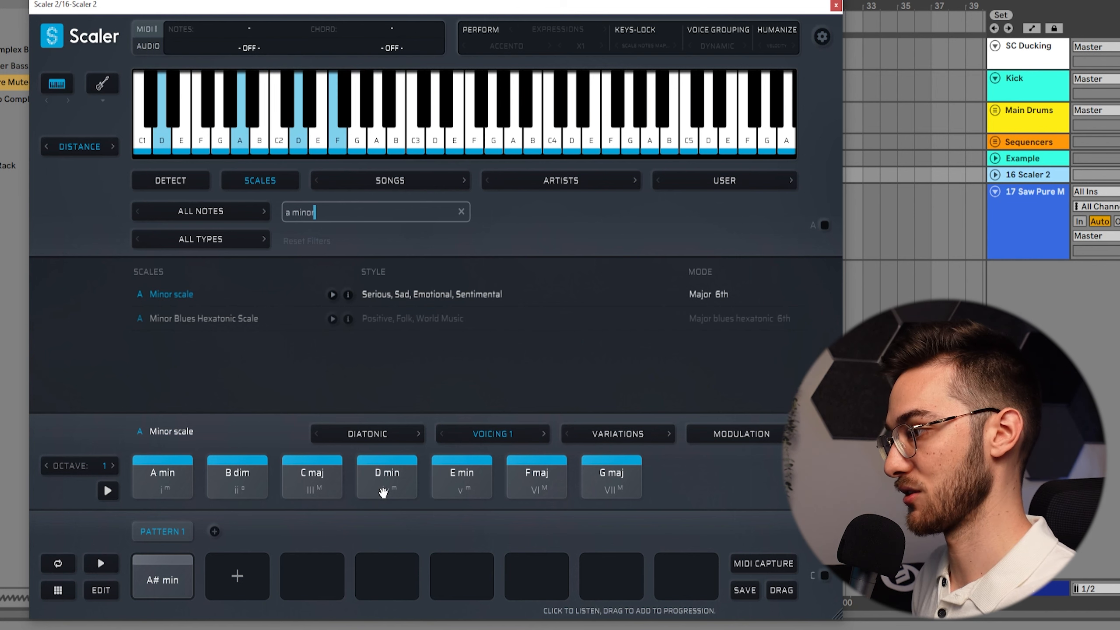
left_click(455, 491)
left_click(560, 492)
left_click(162, 488)
left_click(210, 488)
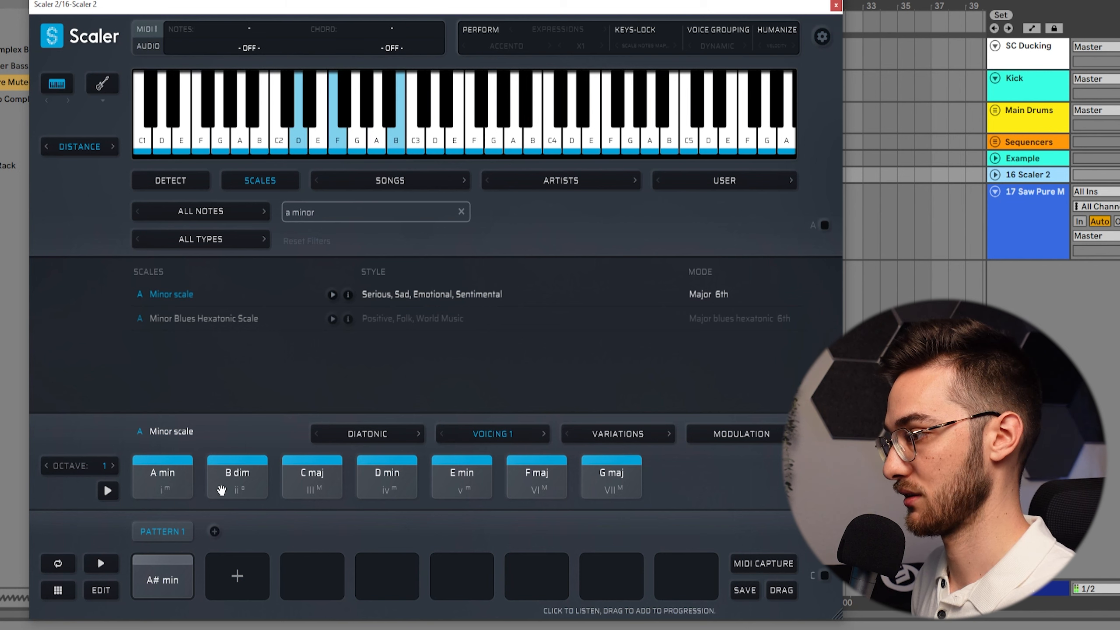
left_click(459, 488)
left_click(536, 488)
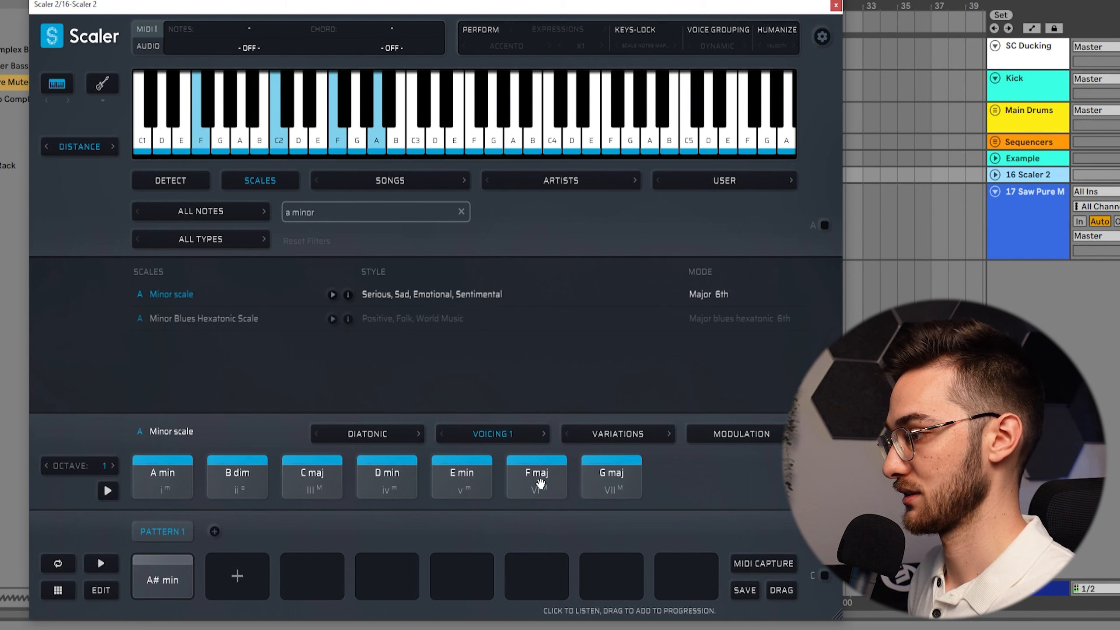
left_click(387, 485)
left_click(232, 485)
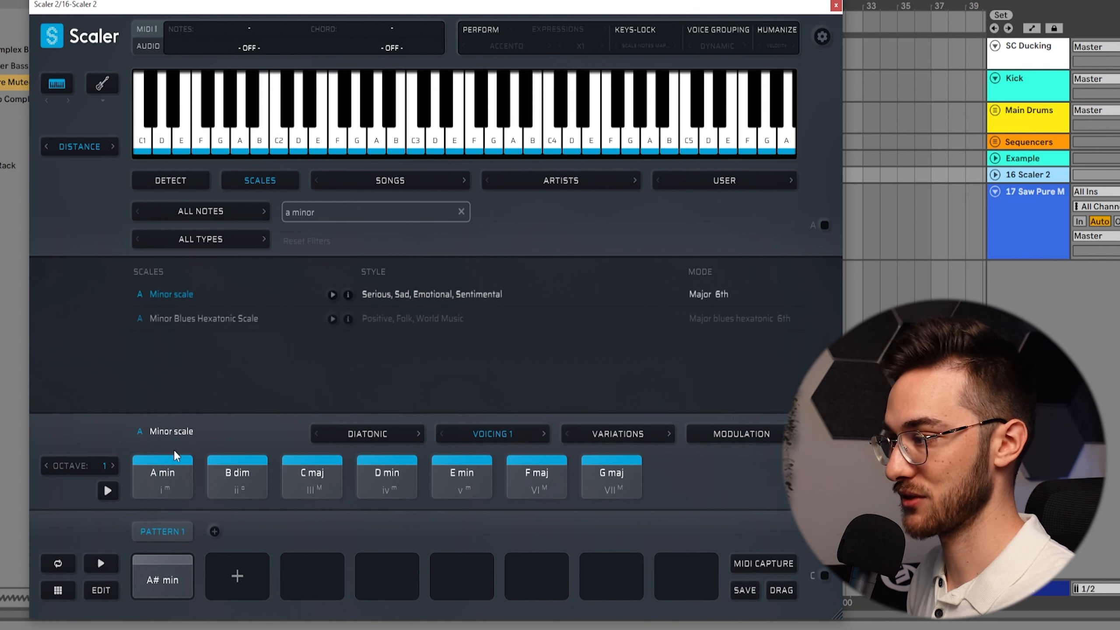
Step: Audition further chord sequences from A min, combining C maj, D min, G maj, F maj and B dim
left_click(178, 464)
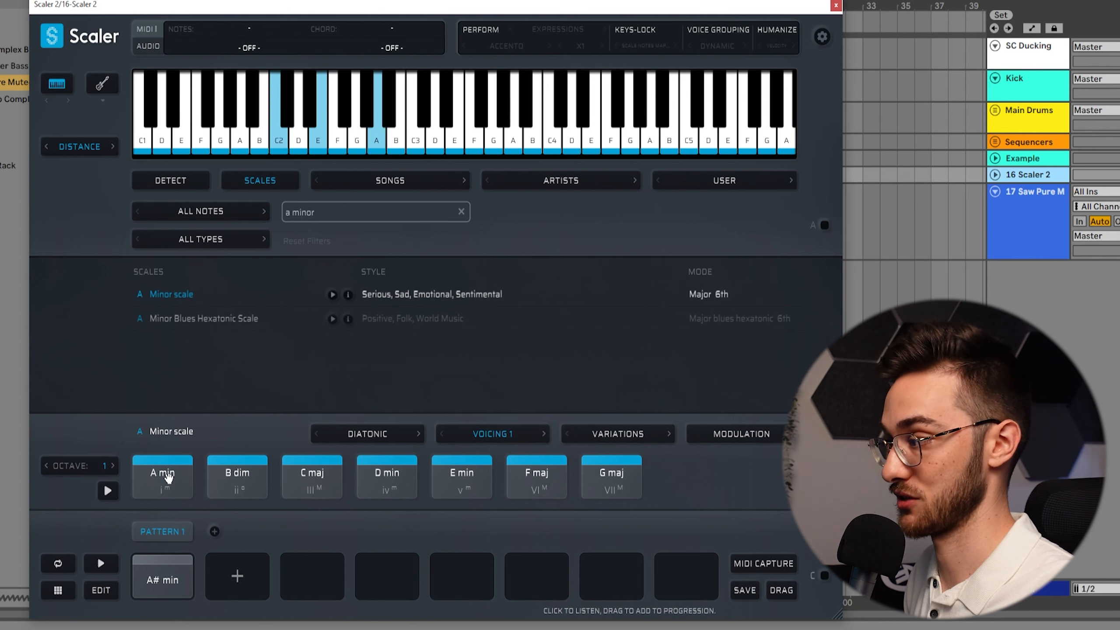
left_click(321, 487)
left_click(387, 485)
left_click(607, 478)
left_click(537, 482)
left_click(234, 485)
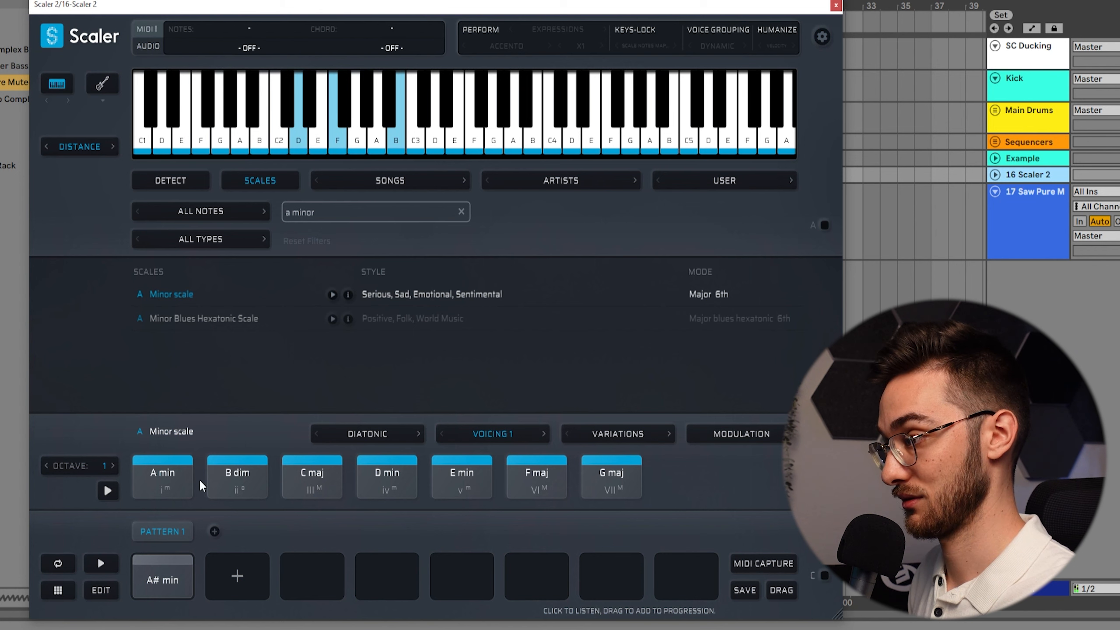
left_click(181, 485)
left_click(247, 482)
left_click(315, 480)
left_click(388, 479)
left_click(611, 477)
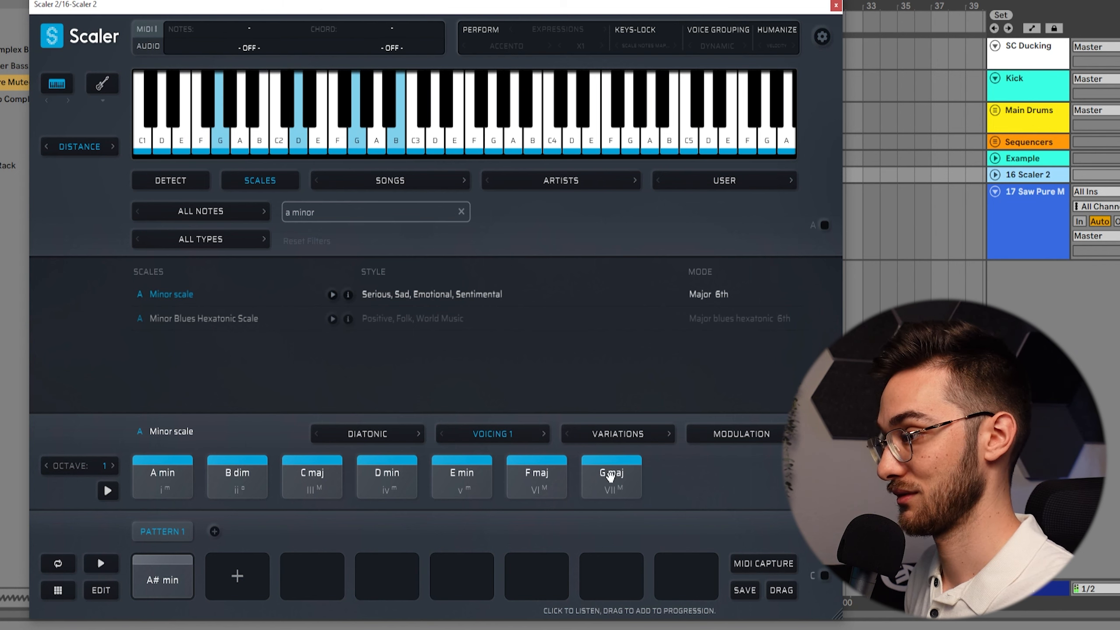
left_click(165, 473)
left_click(325, 473)
left_click(404, 481)
left_click(248, 476)
left_click(388, 485)
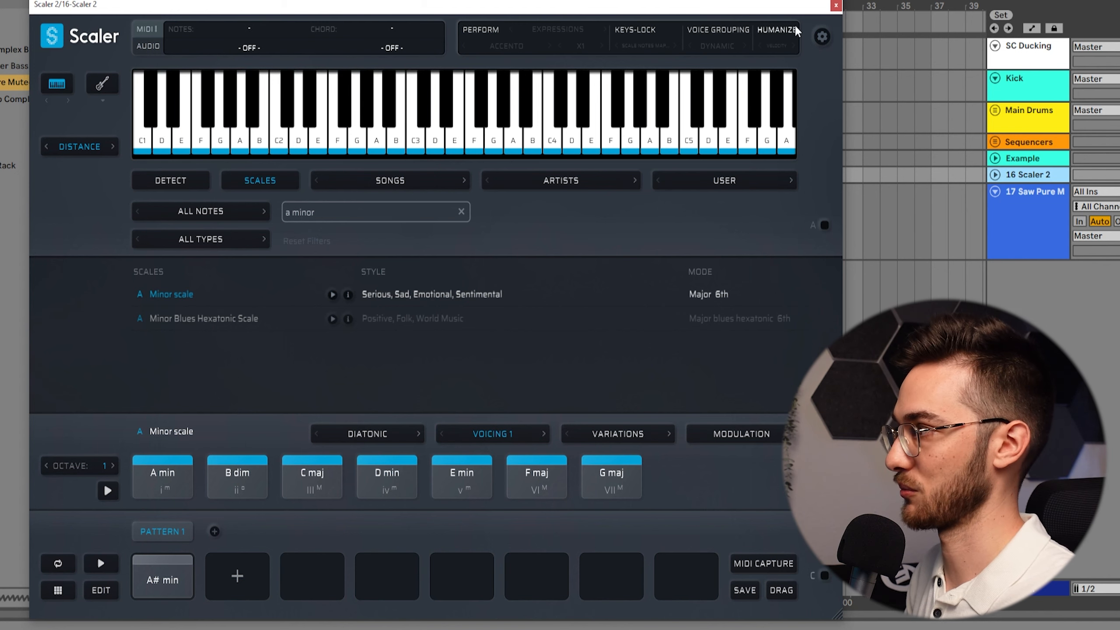
Step: Close Scaler 2, move the piano clip on the Saw Pure Muted Bass track from bar 9 to bar 1, and open it
left_click(836, 7)
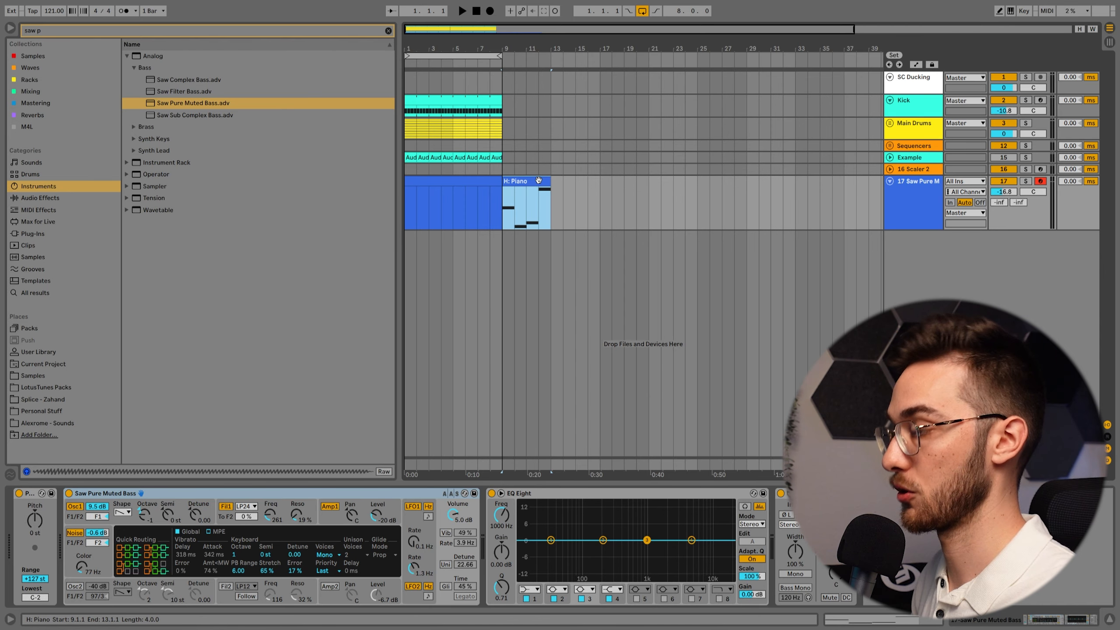
left_click_drag(539, 180, 439, 185)
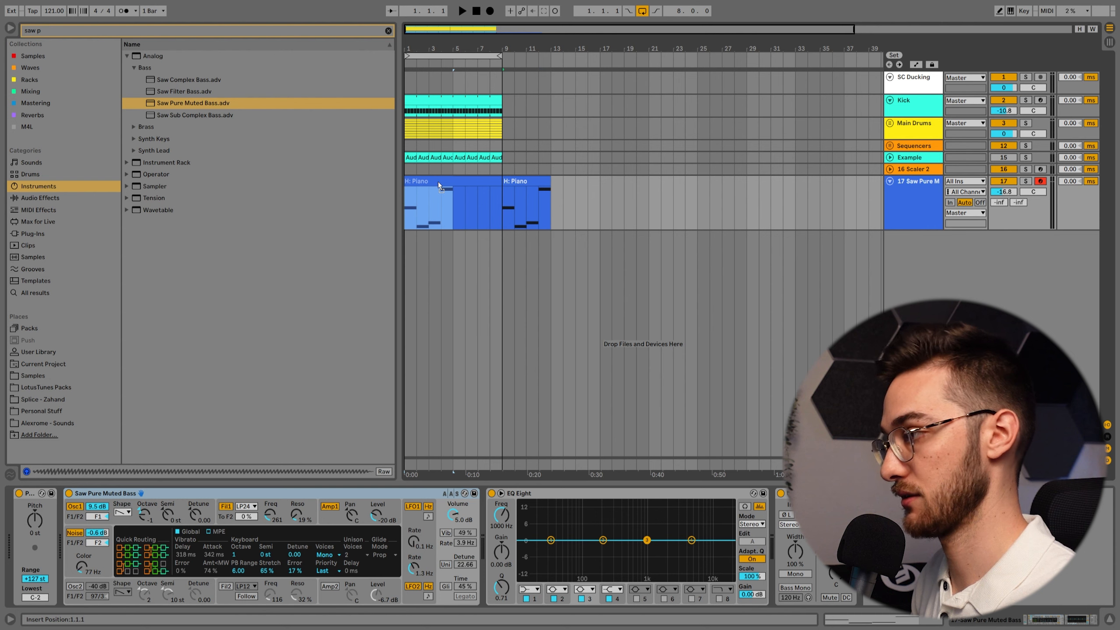
double_click(438, 182)
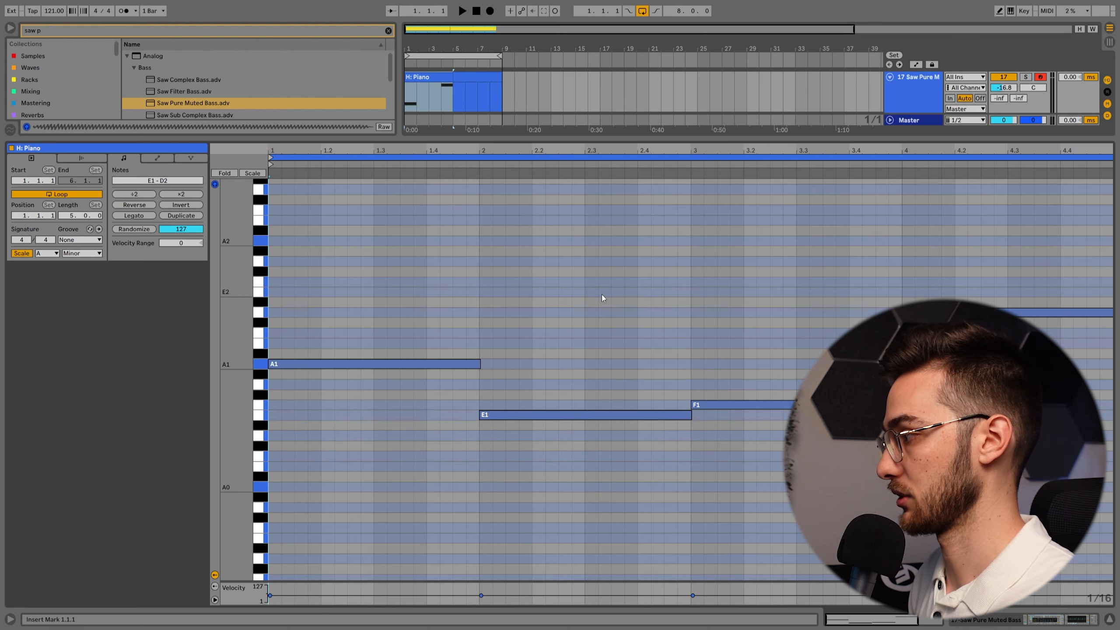
Step: Shorten all four bass notes in the clip to one beat each
left_click_drag(227, 360, 207, 329)
left_click(481, 307)
key("ctrl+a")
left_click_drag(480, 335, 382, 335)
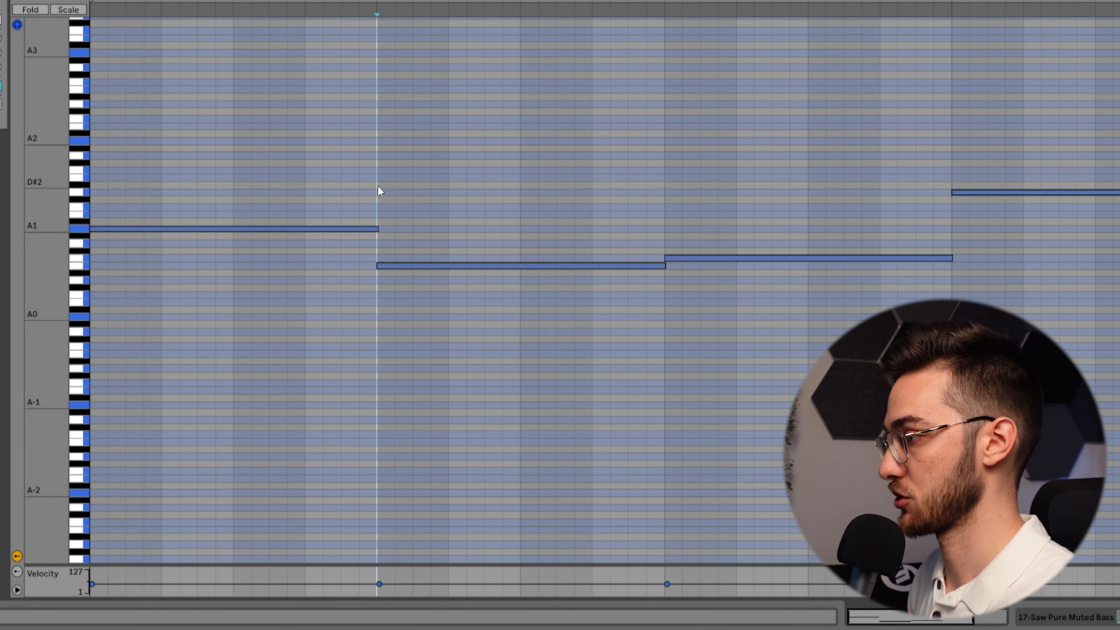
mouse_move(244, 230)
left_mouse_down()
mouse_move(146, 229)
mouse_move(162, 229)
left_mouse_up()
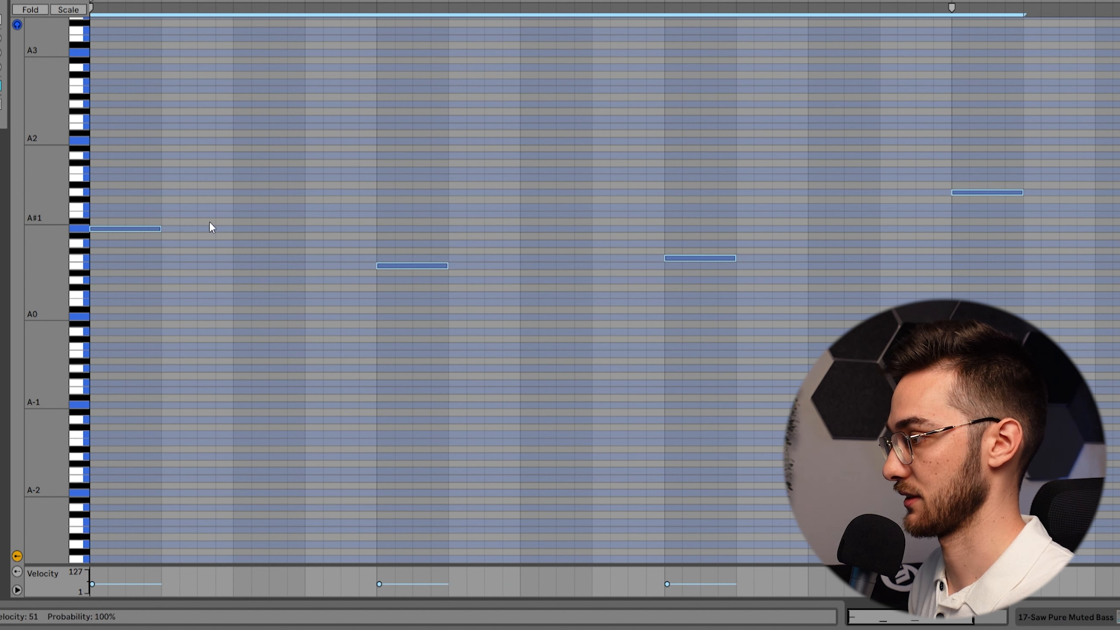
left_click(383, 218)
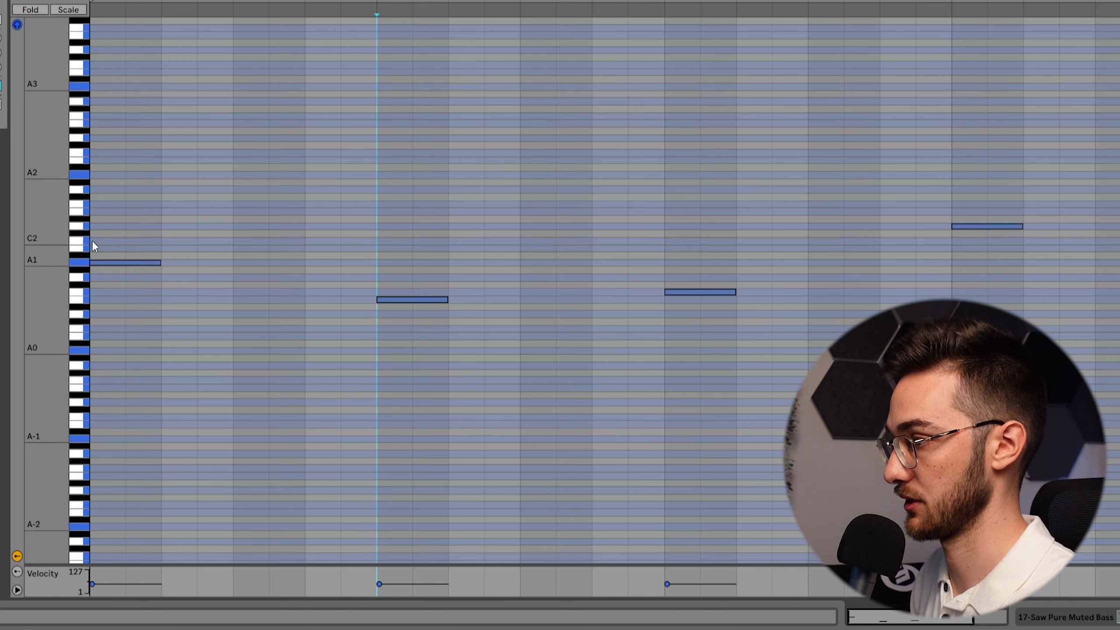
Step: Limit the piano roll to scale notes and play the shortened bass progression back with the drums in the arrangement
left_click(68, 13)
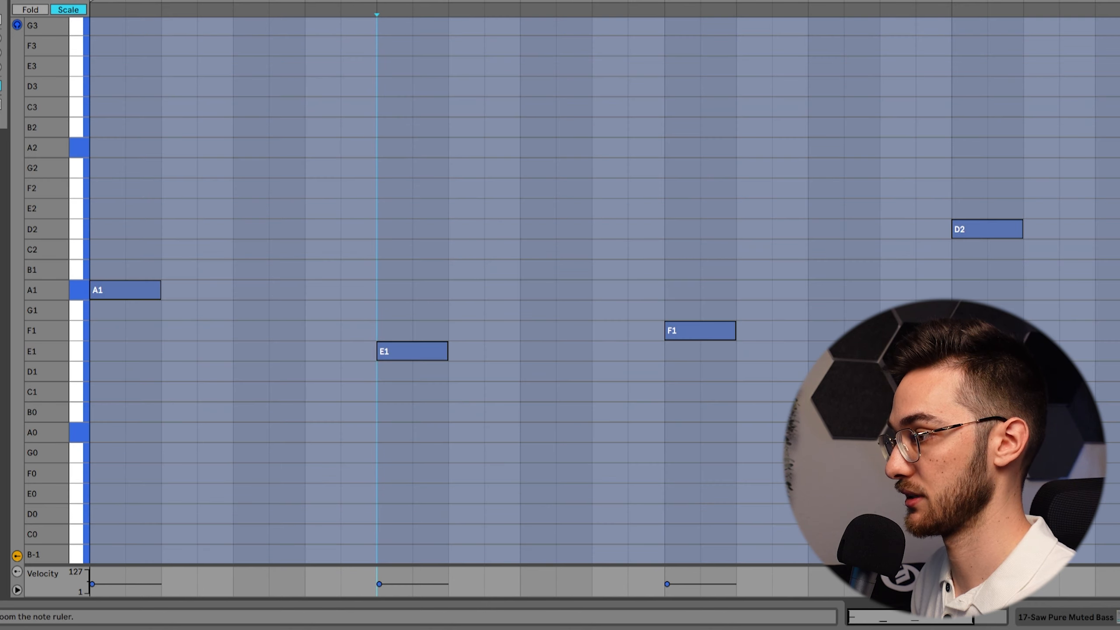
left_click_drag(57, 235, 53, 251)
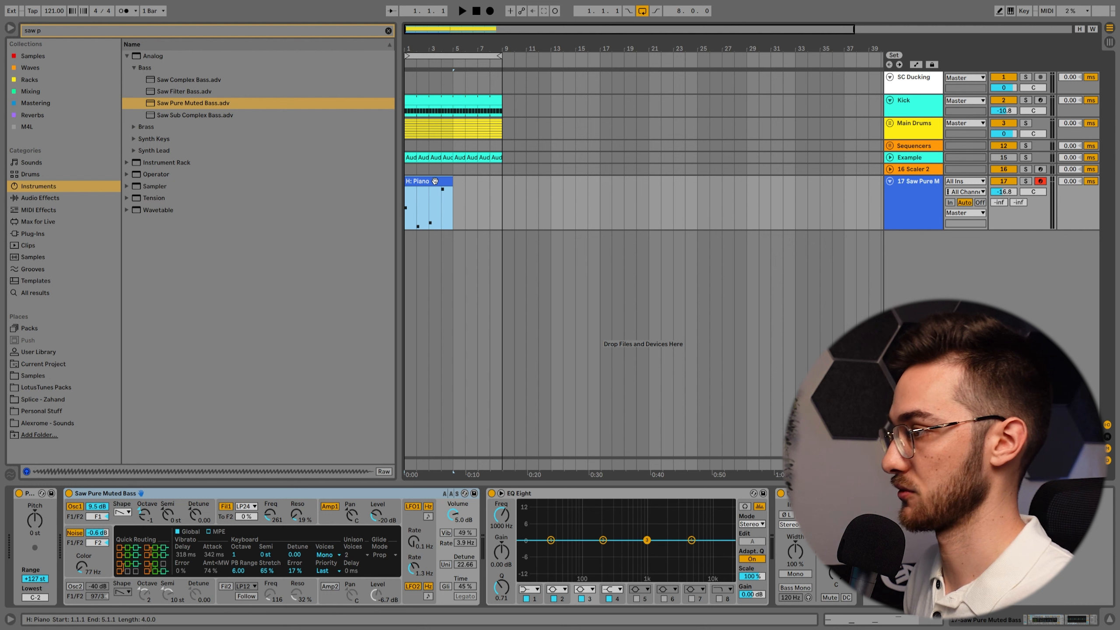
key("space")
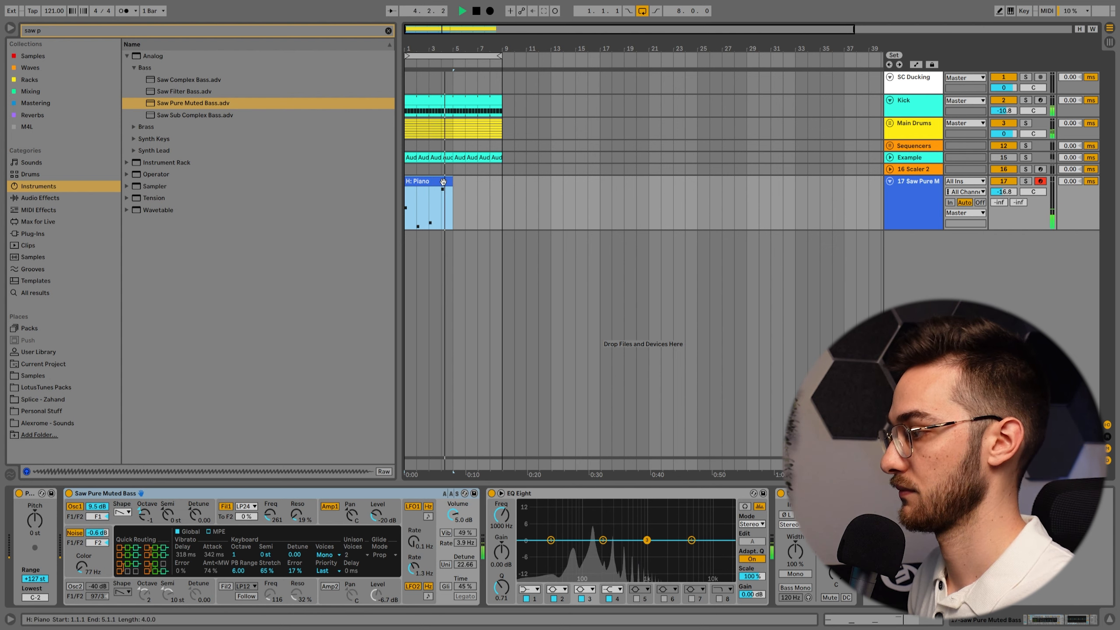
key("space")
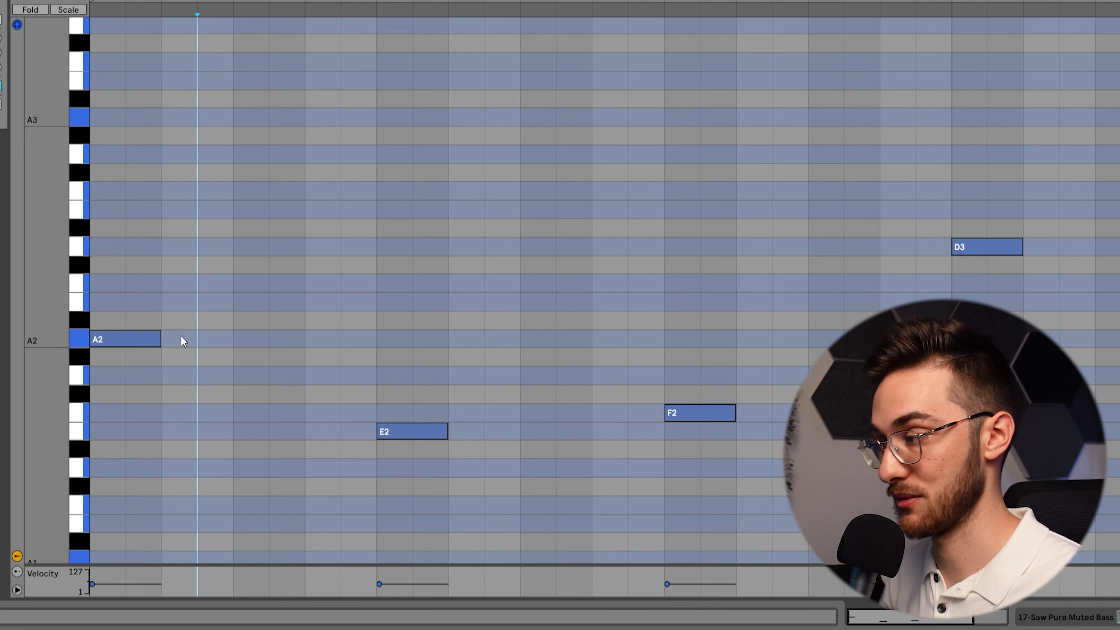
Step: Add a half-beat A#2 note directly after the first A2 note and raise it six semitones to E3
left_click(120, 340)
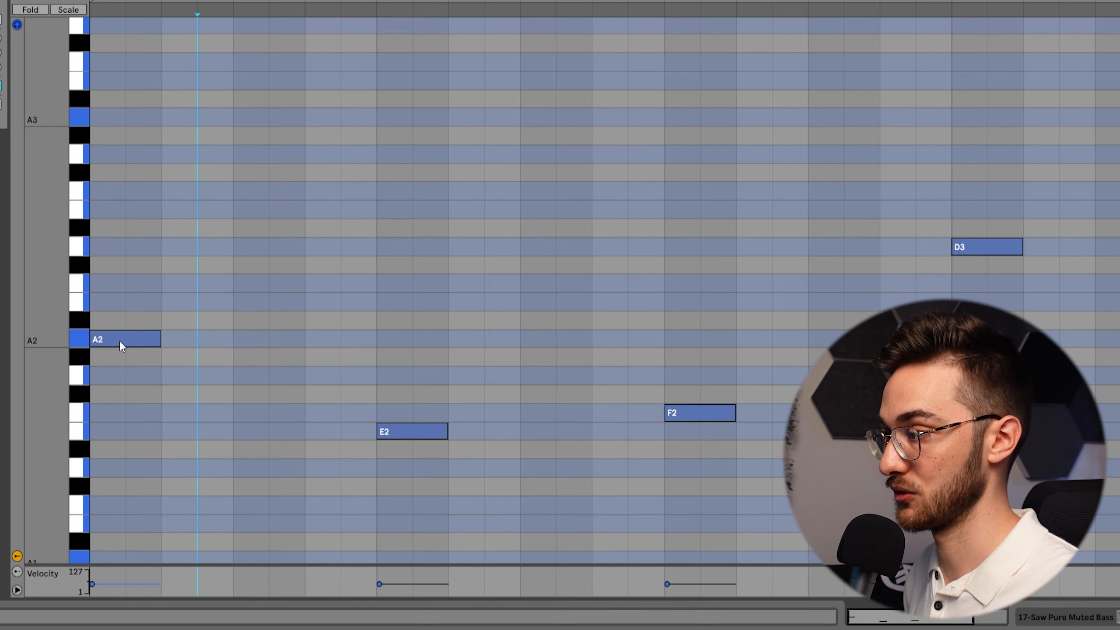
double_click(173, 320)
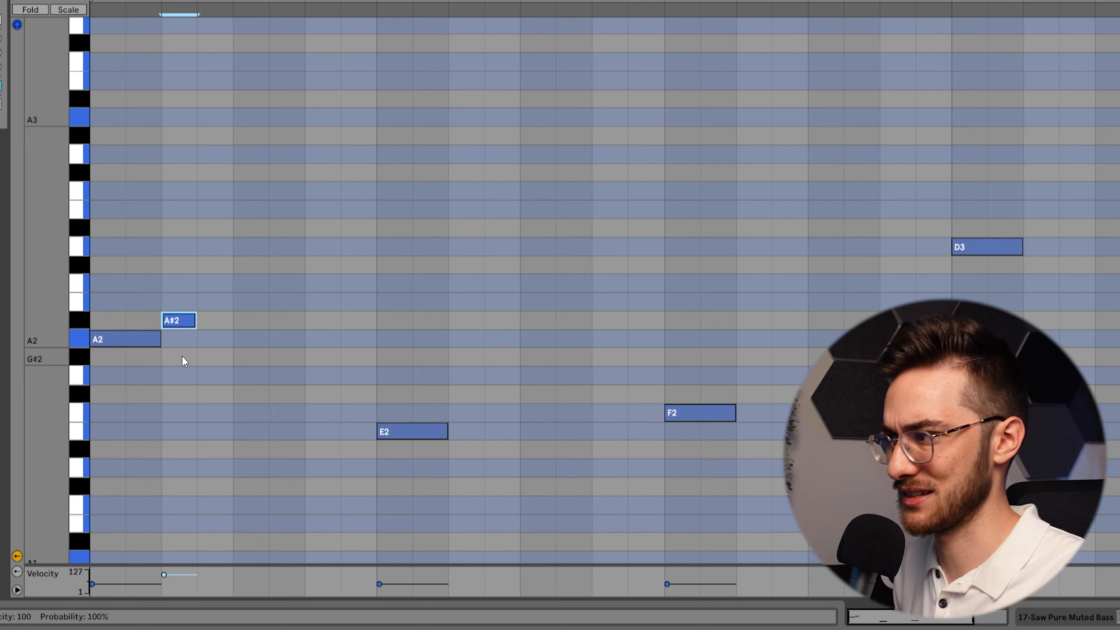
key("Up")
key("Up")
key("Up")
key("Up")
key("Up")
key("Up")
left_click(131, 340)
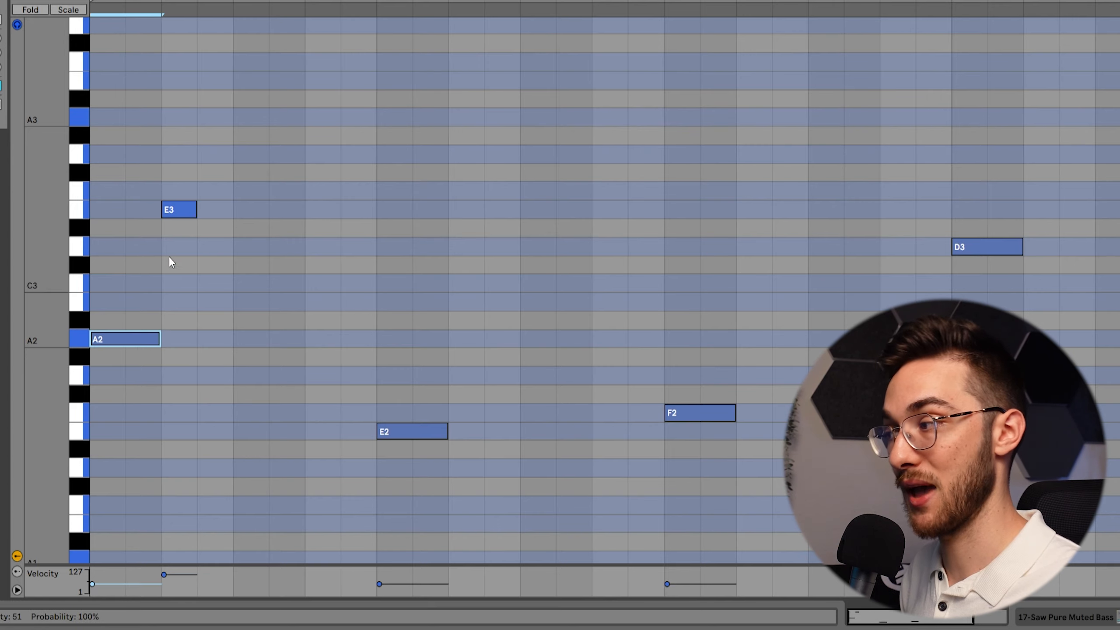
left_click(175, 210)
left_click(147, 339)
left_click_drag(165, 282, 176, 174)
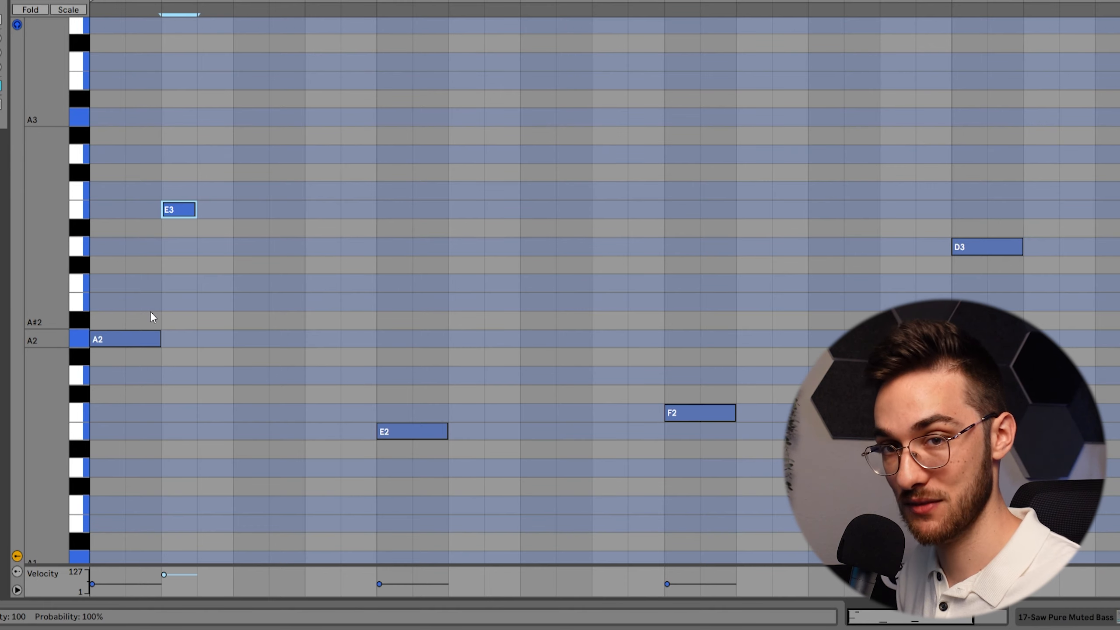
Step: Switch to the Word document with the melody interval table and read the Perfect Fifth row's semitones, name and feeling
left_click(58, 629)
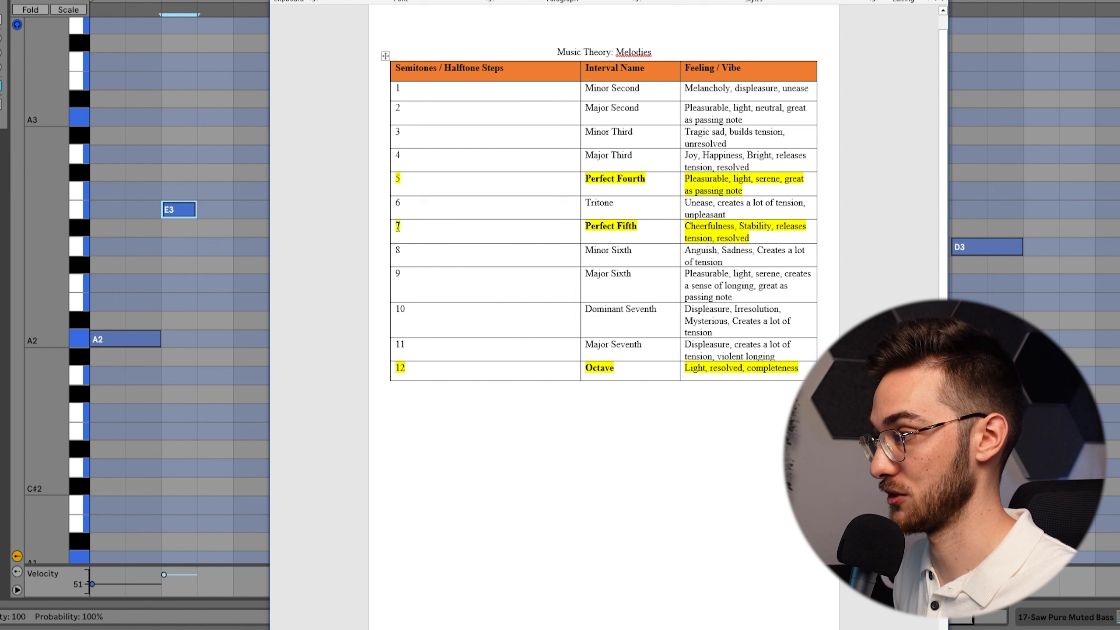
left_click_drag(398, 226, 427, 226)
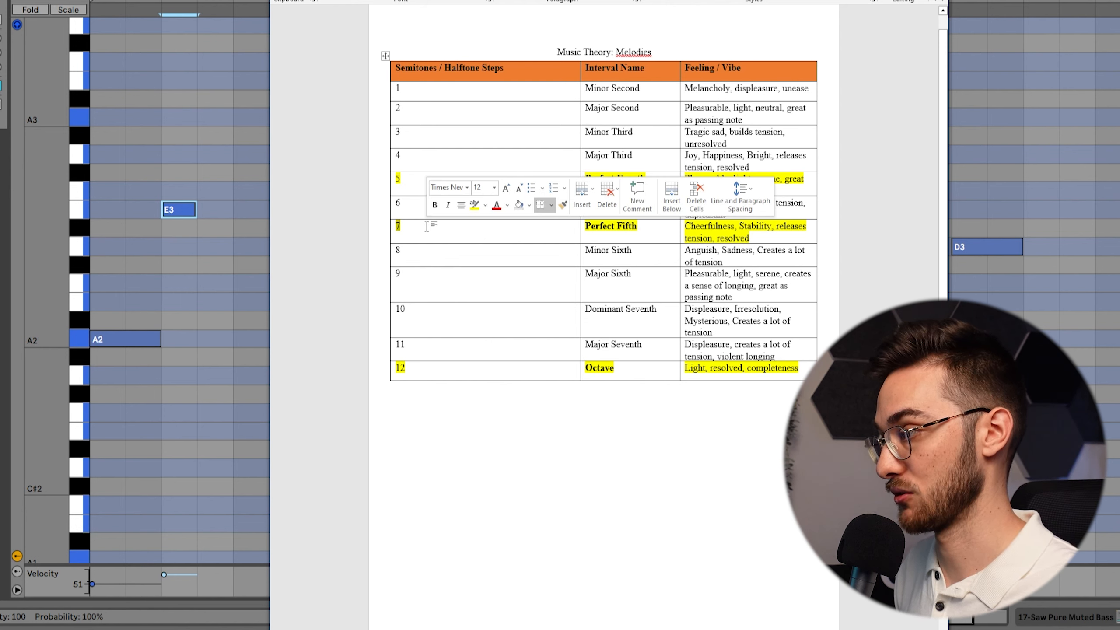
left_click(425, 229)
left_click_drag(603, 225, 635, 230)
left_click(723, 229)
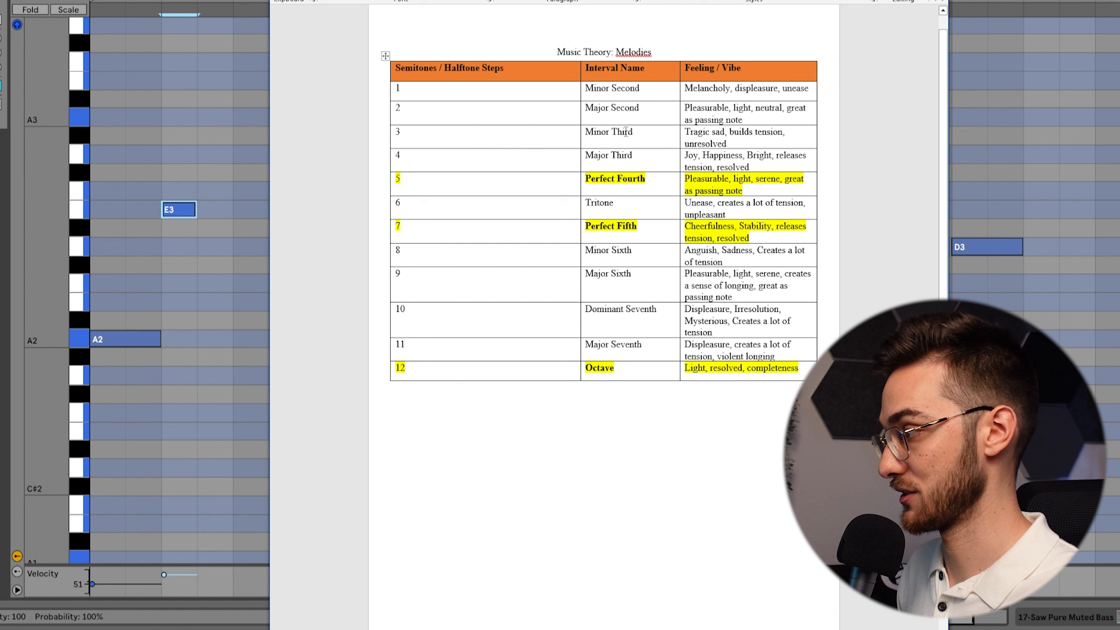
Step: Examine the Minor Third and Perfect Fourth rows in the interval table
left_click_drag(692, 133, 724, 133)
left_click(749, 135)
left_click_drag(585, 134, 632, 133)
left_click(402, 133)
left_click(206, 241)
left_click(183, 240)
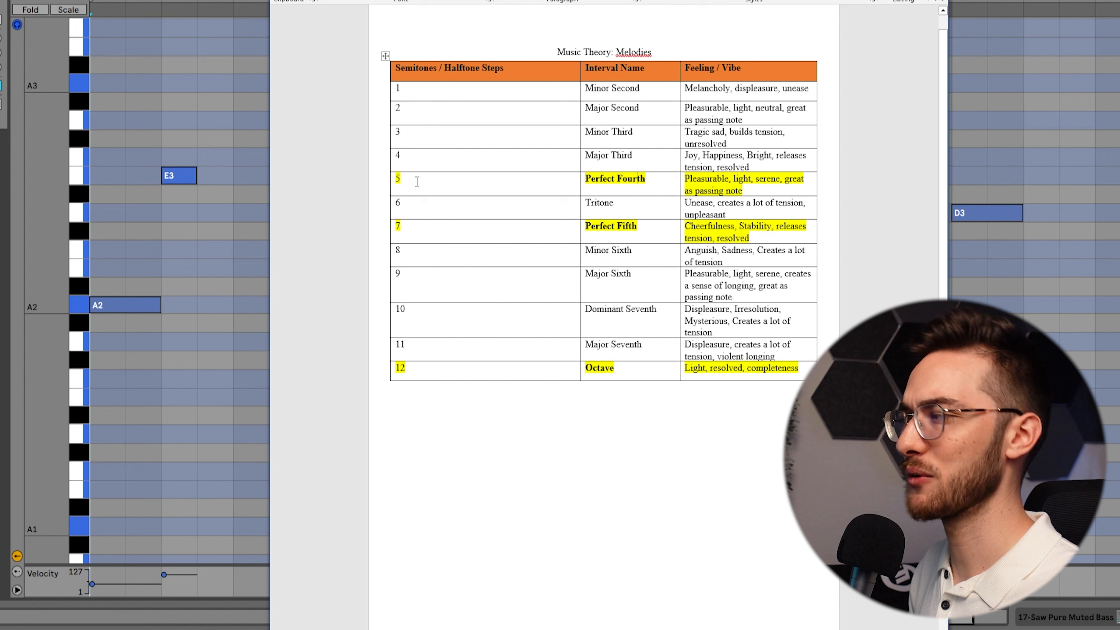
left_click(617, 182)
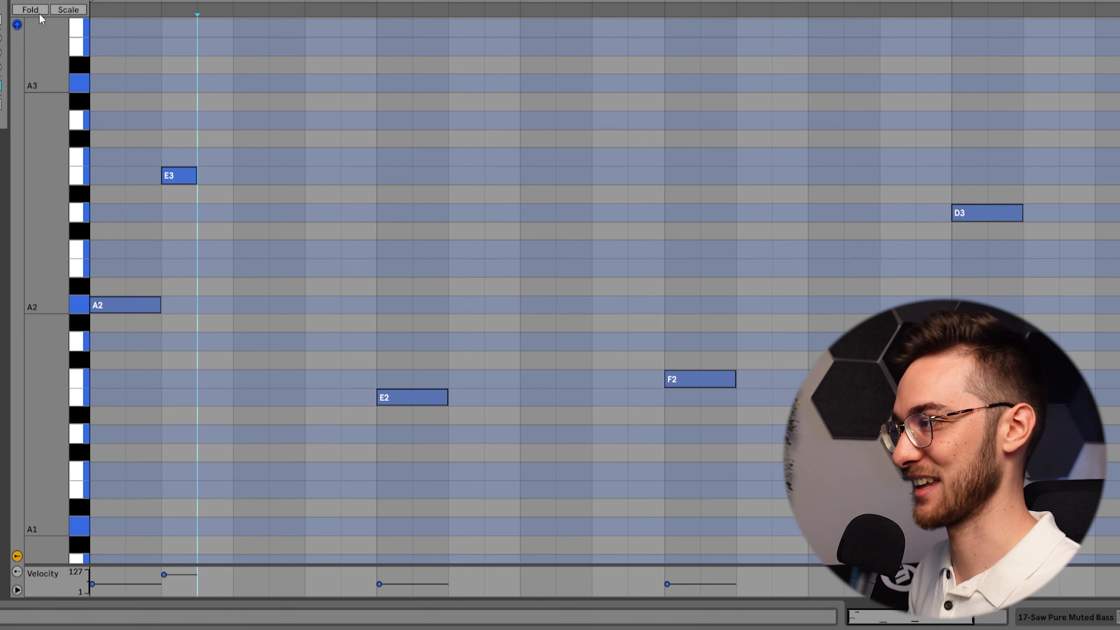
Step: Duplicate the first A2 note in the Ableton Live piano roll and raise the copy five semitones to D3
left_click(131, 307)
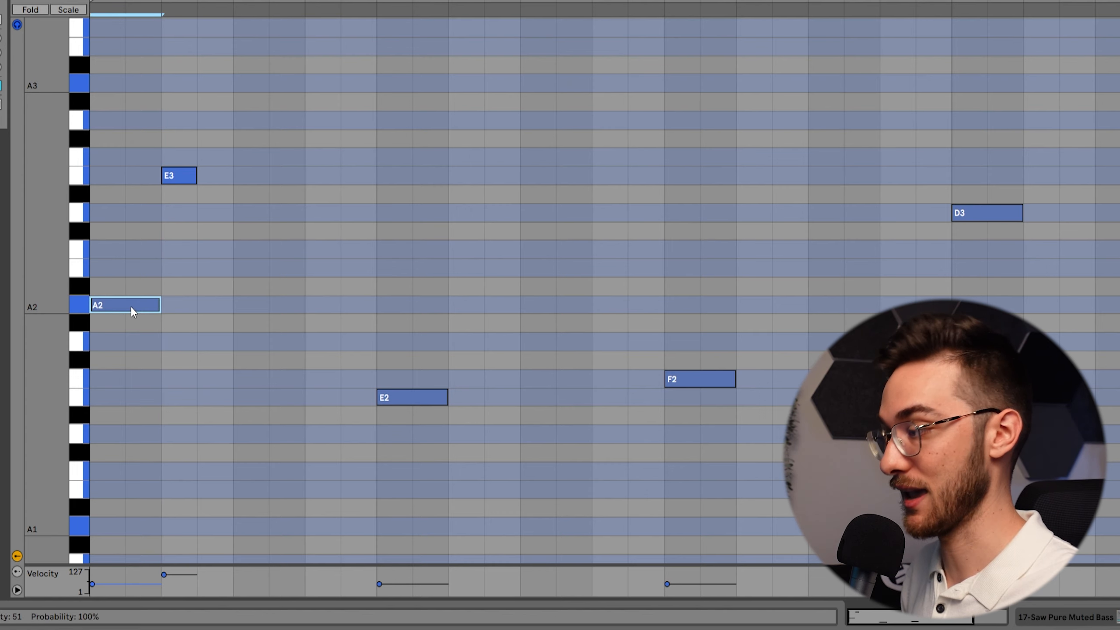
key("ctrl+c")
key("ctrl+v")
key("Up")
key("Up")
key("Up")
key("Up")
key("Up")
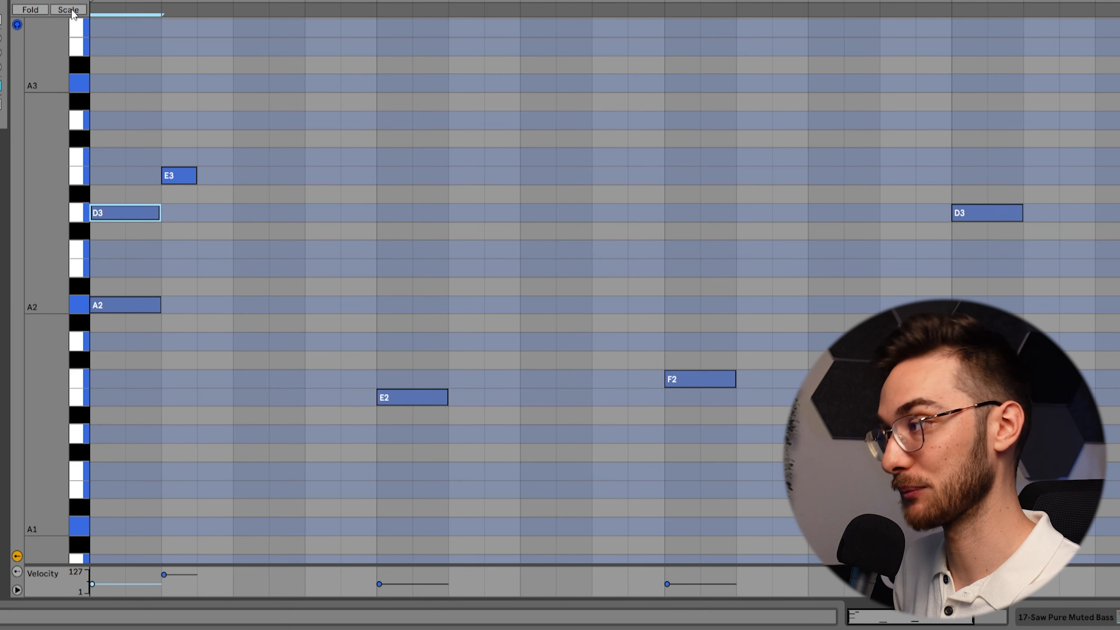
Step: Limit the piano roll to scale notes and move the D3 copy back down onto A2
left_click(72, 12)
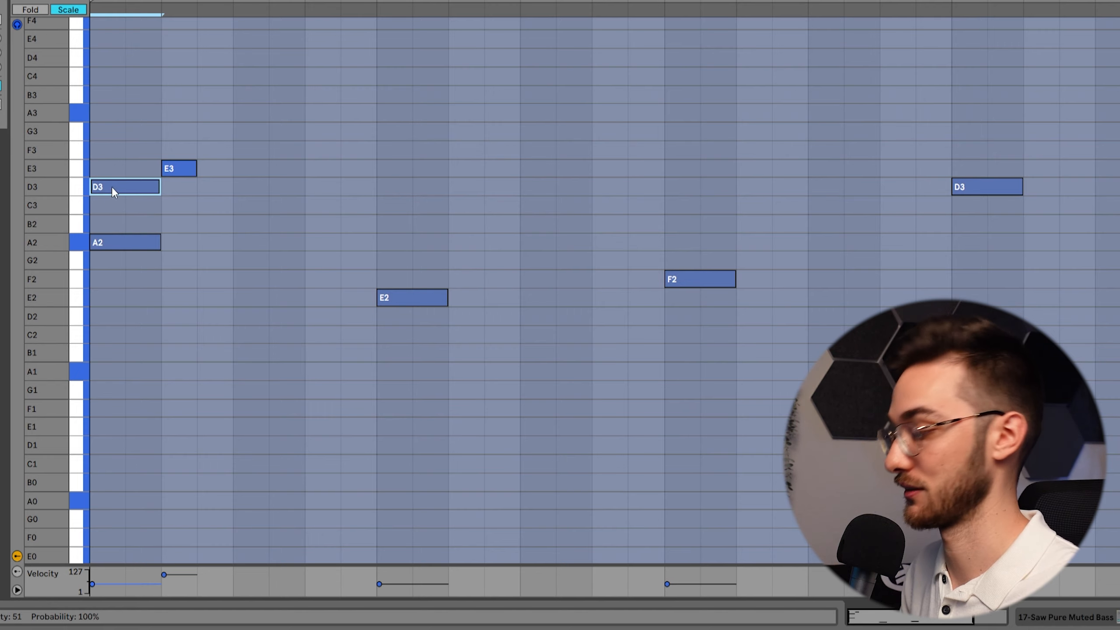
left_click_drag(112, 187, 116, 243)
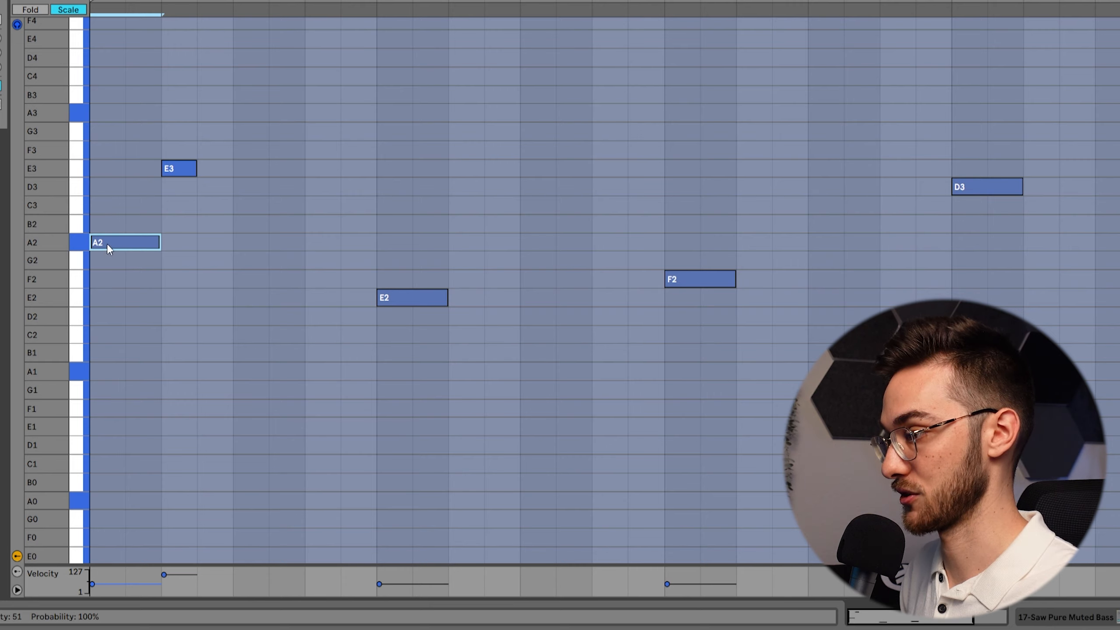
Step: Raise the copied A2 note at the start of the clip three scale steps to D3
key("Up")
key("Up")
key("Up")
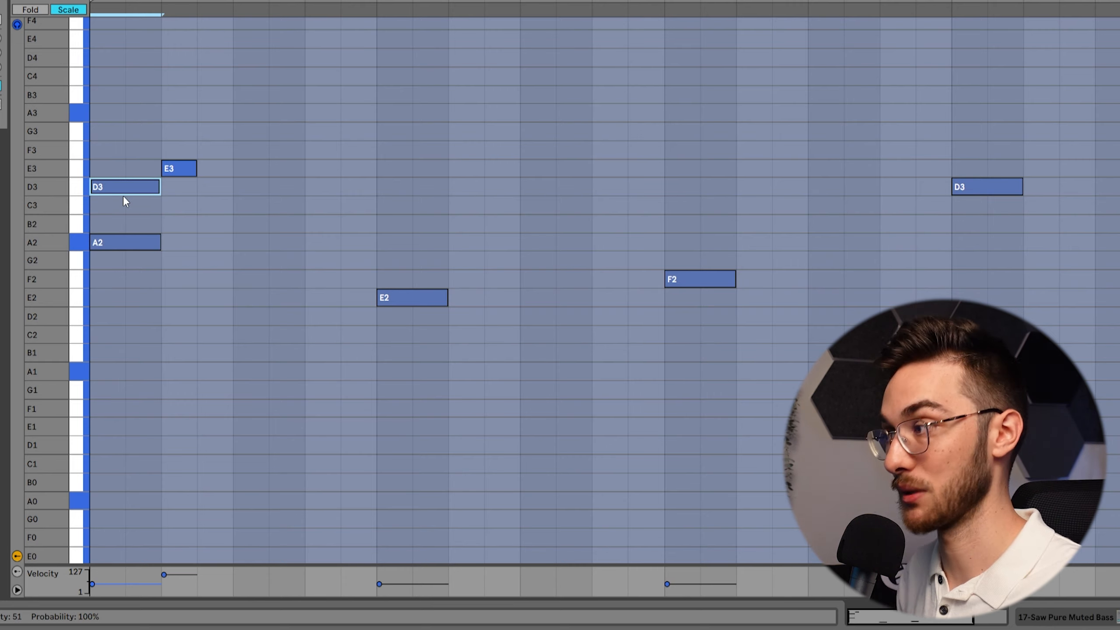
Step: Turn off the scale-only view and delete the D3 copy above the first A2 note
left_click(68, 11)
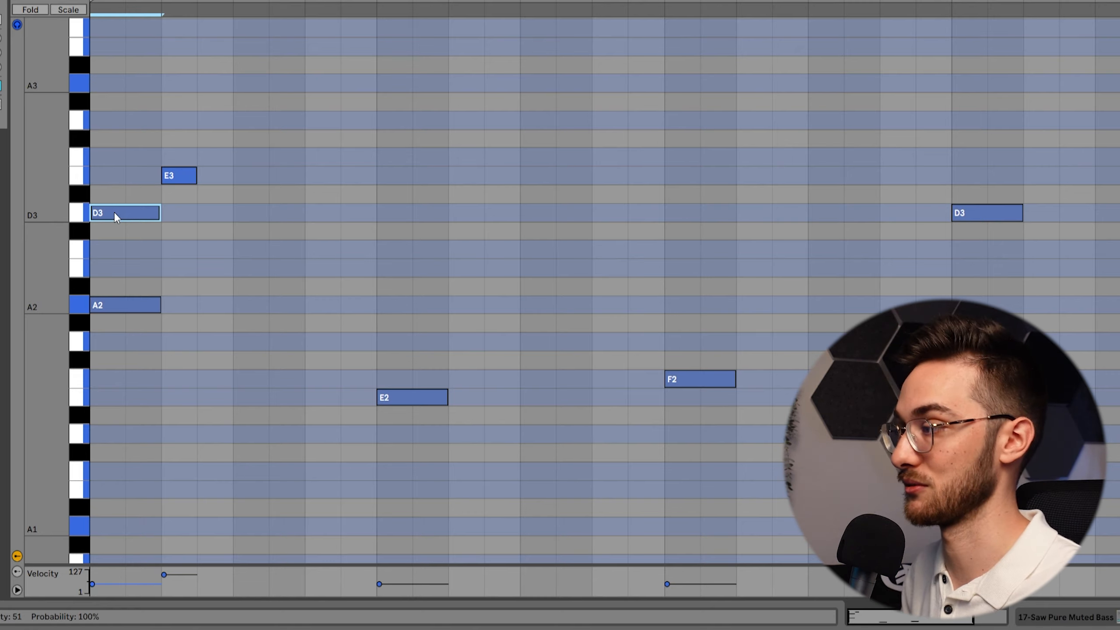
key("Delete")
scroll(278, 321, "up", 2)
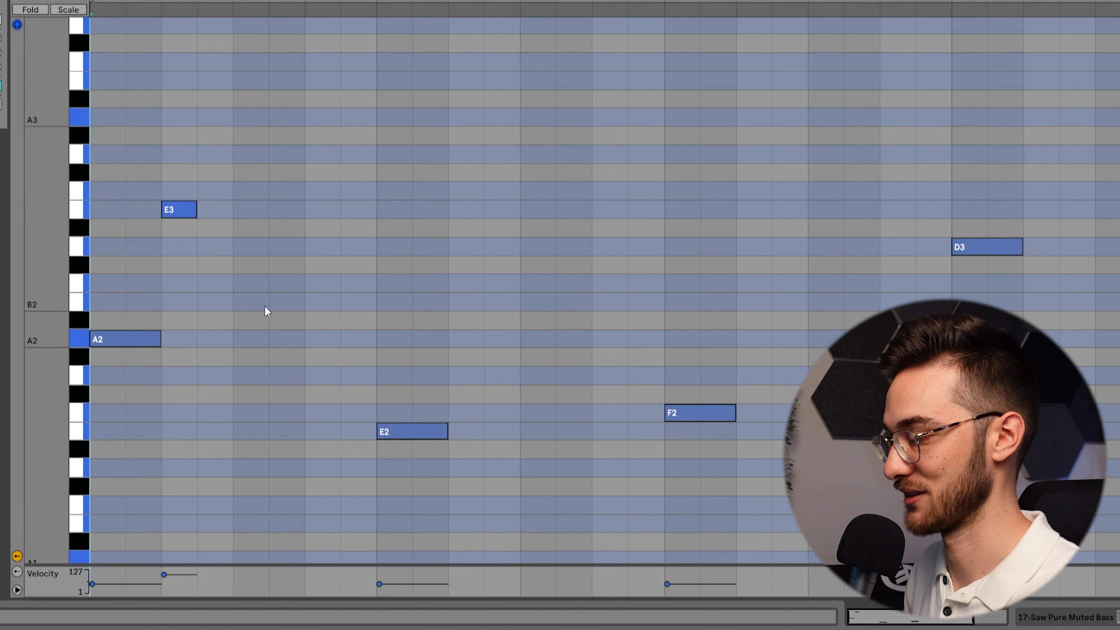
Step: Check the first A2 bass note against the E3 melody note that follows it
scroll(267, 311, "down", 2)
left_click(186, 175)
scroll(138, 289, "up", 2)
left_click(146, 339)
scroll(178, 265, "down", 1)
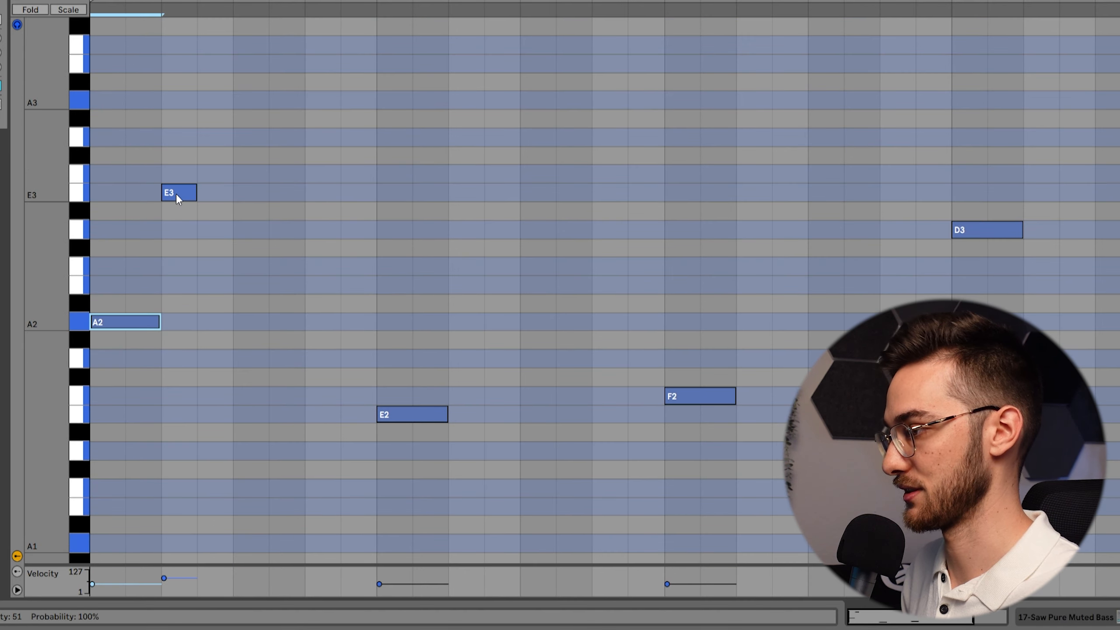
left_click(175, 194)
scroll(238, 218, "down", 2)
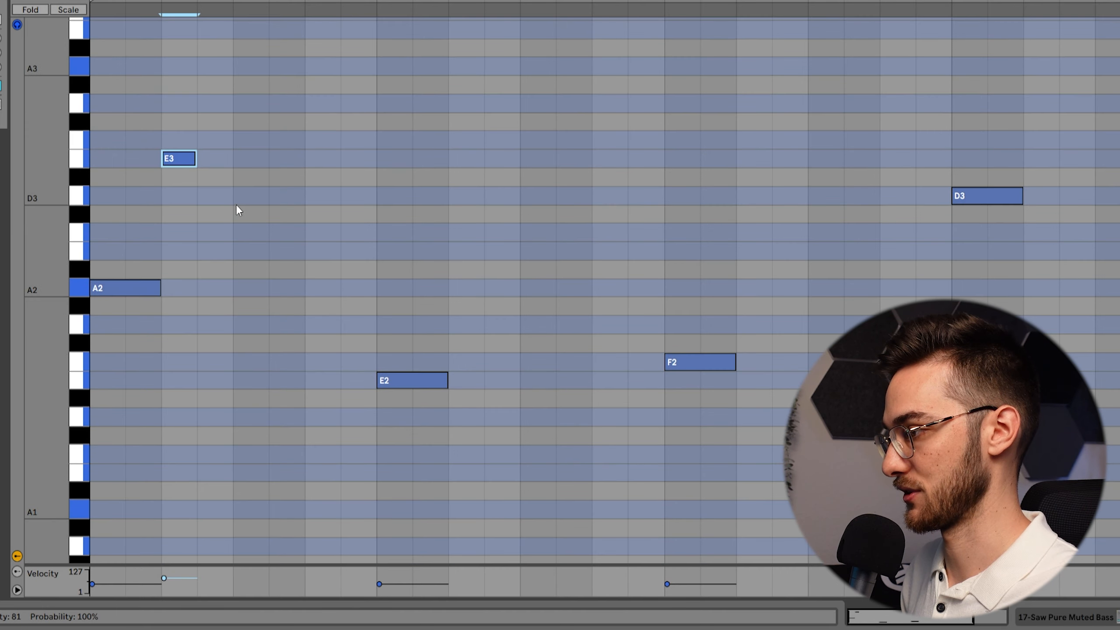
Step: Add a D3 and another E3 eighth note after the first E3, and play the phrase
double_click(243, 198)
left_click(185, 163)
left_click(245, 197)
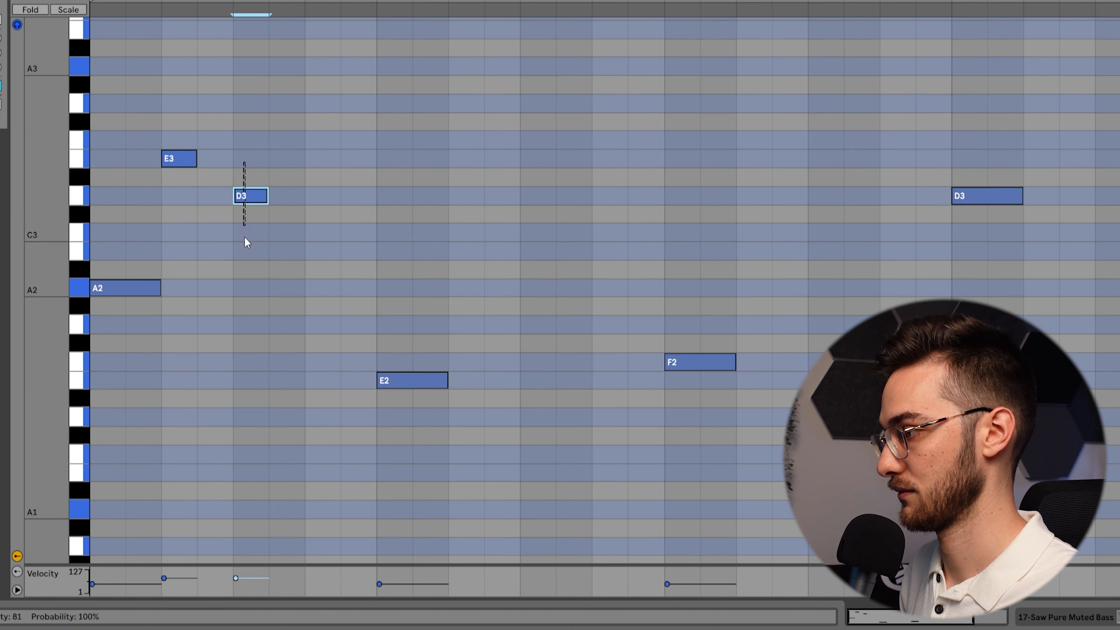
double_click(344, 163)
left_click_drag(343, 164, 324, 167)
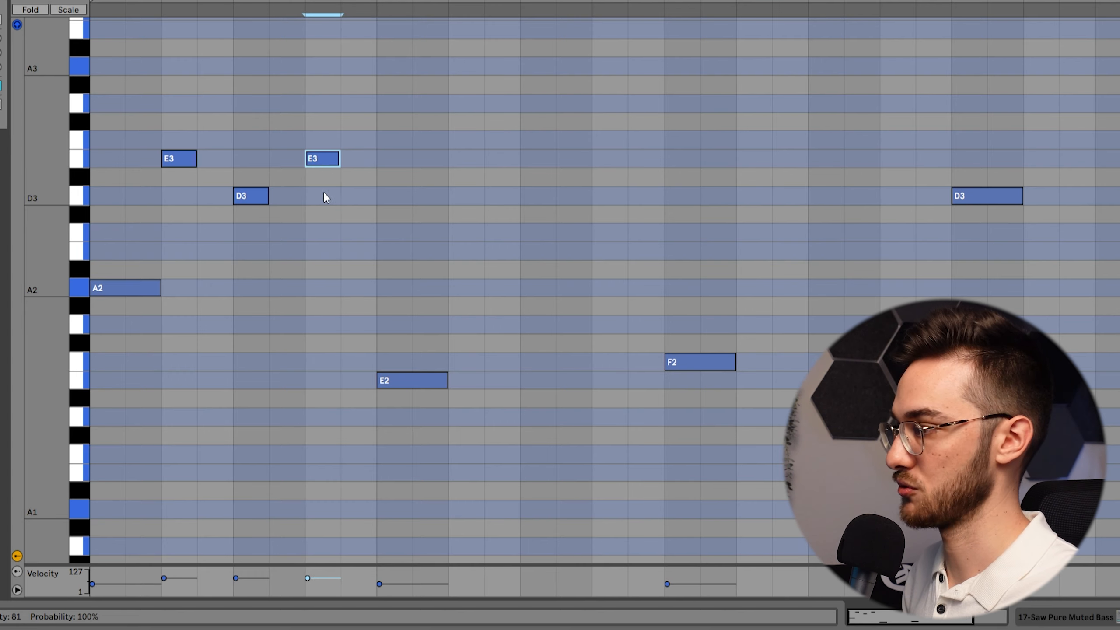
scroll(293, 284, "up", 2)
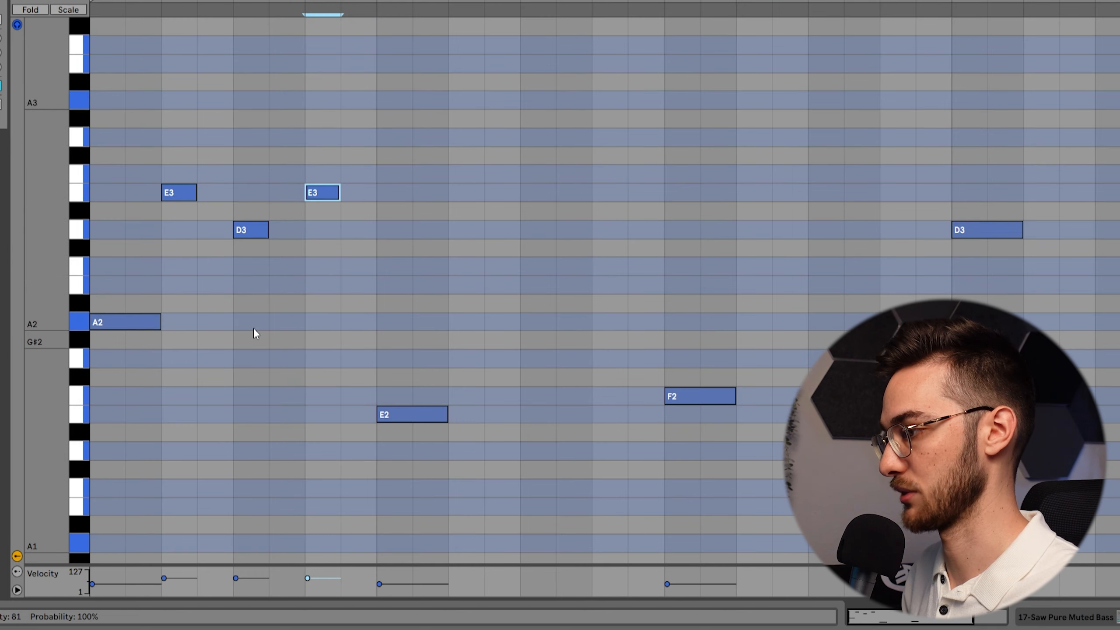
key("space")
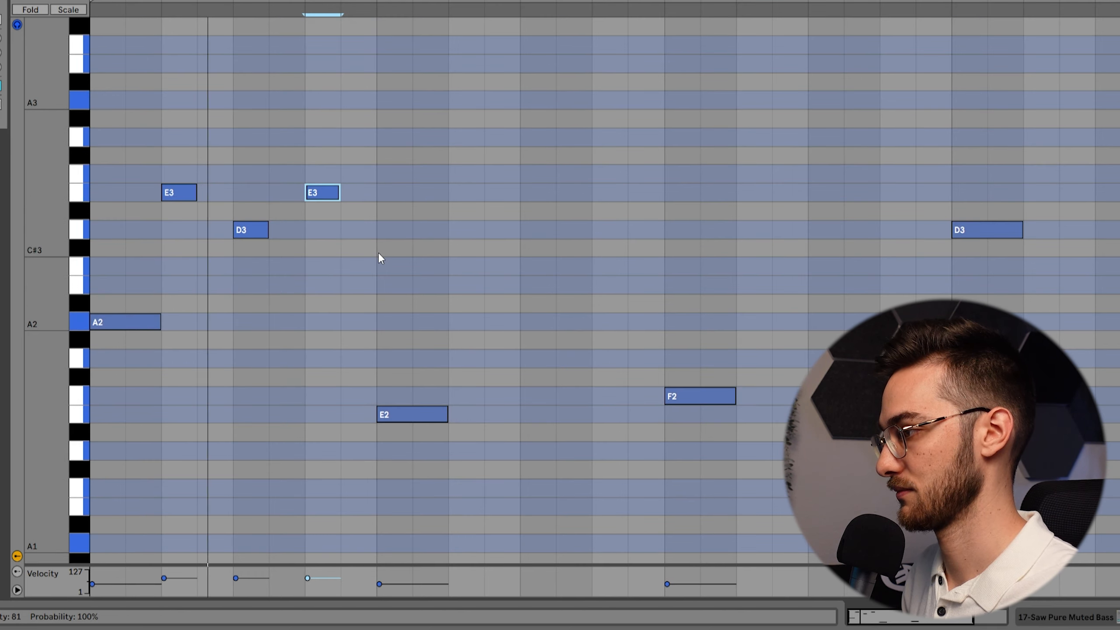
key("space")
Step: Set a fixed 1/16 grid and rework the melody after A2 into sixteenth notes E3, D3, E3, D3, E3
right_click(366, 234)
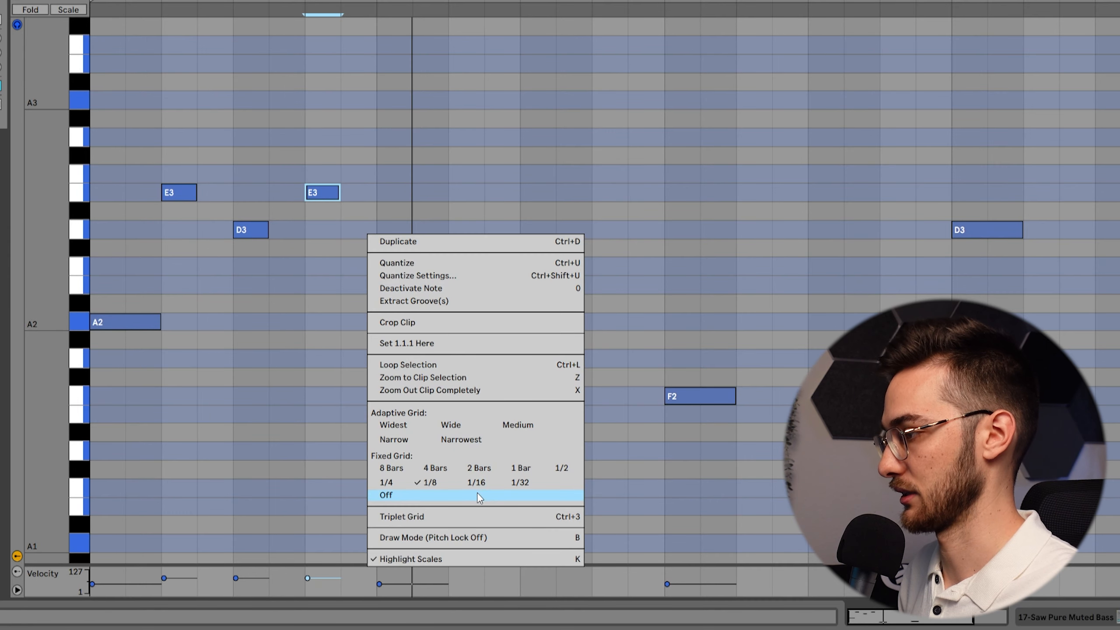
left_click(478, 484)
left_click(318, 274)
left_click_drag(195, 194, 179, 193)
left_click_drag(254, 232, 216, 230)
left_click_drag(312, 194, 241, 194)
left_click_drag(268, 194, 252, 193)
left_click_drag(247, 193, 357, 190)
Step: Play the reworked phrase and delete its last E3 note
key("space")
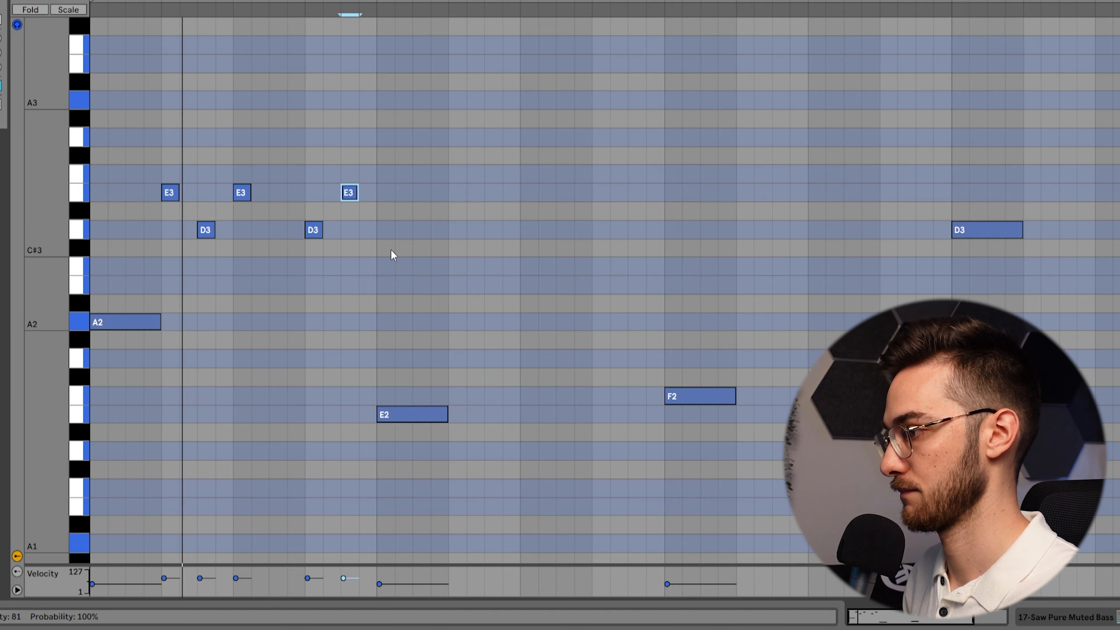
scroll(410, 232, "down", 2)
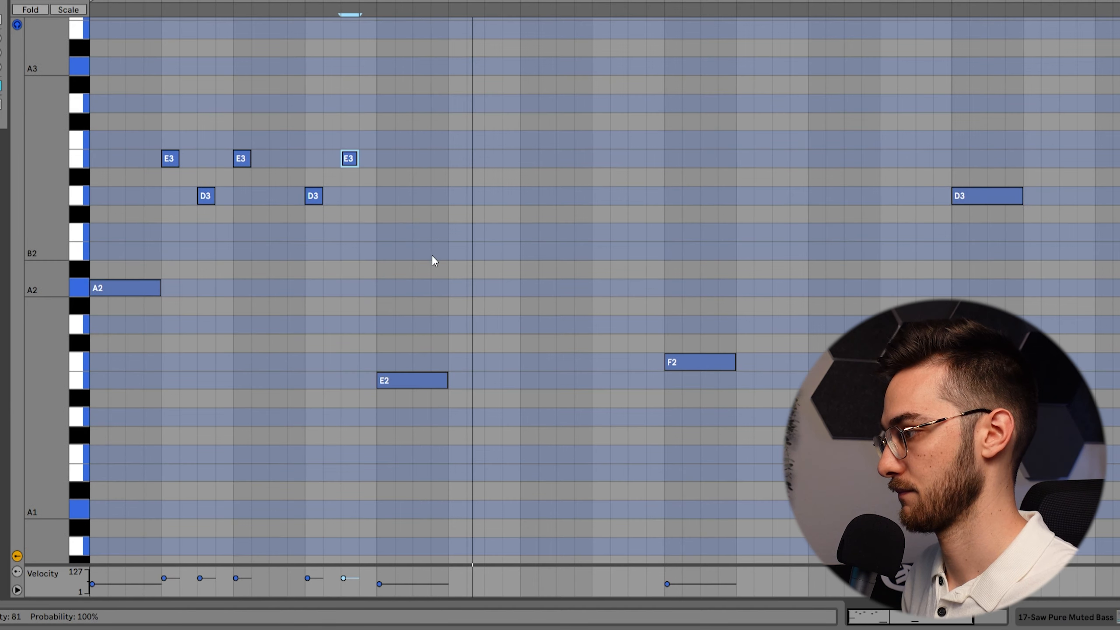
key("space")
key("Delete")
left_click(418, 304)
scroll(422, 316, "down", 3)
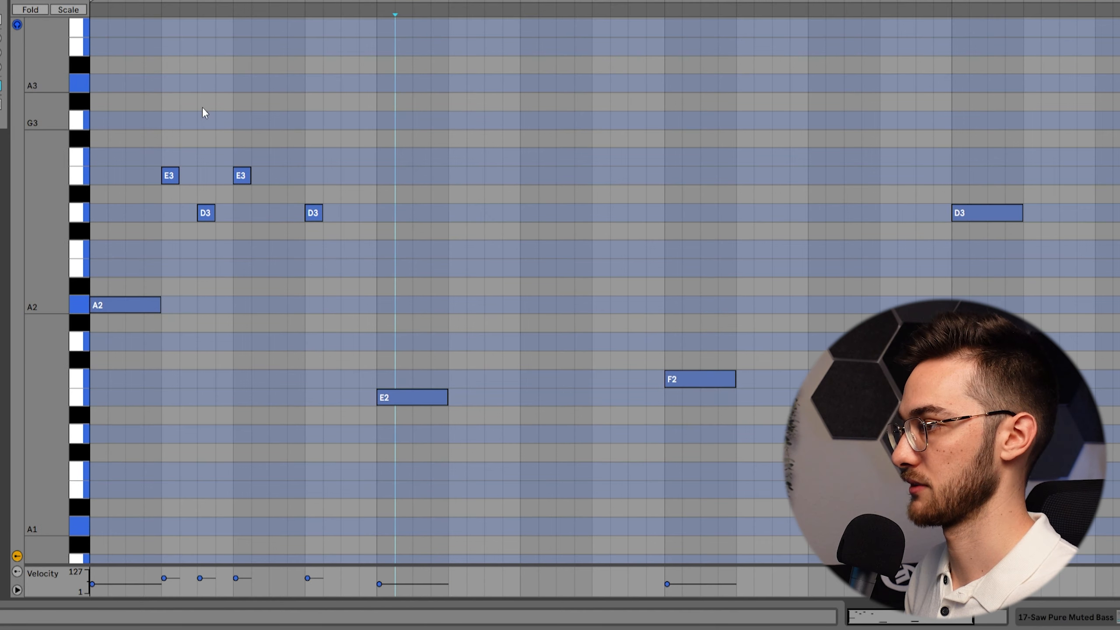
Step: Limit the piano roll to scale notes, duplicate the E3–D3 phrase after E2 and lower the copy three scale steps to B2 and A2
left_click(71, 11)
left_click_drag(378, 227, 55, 83)
key("ctrl+d")
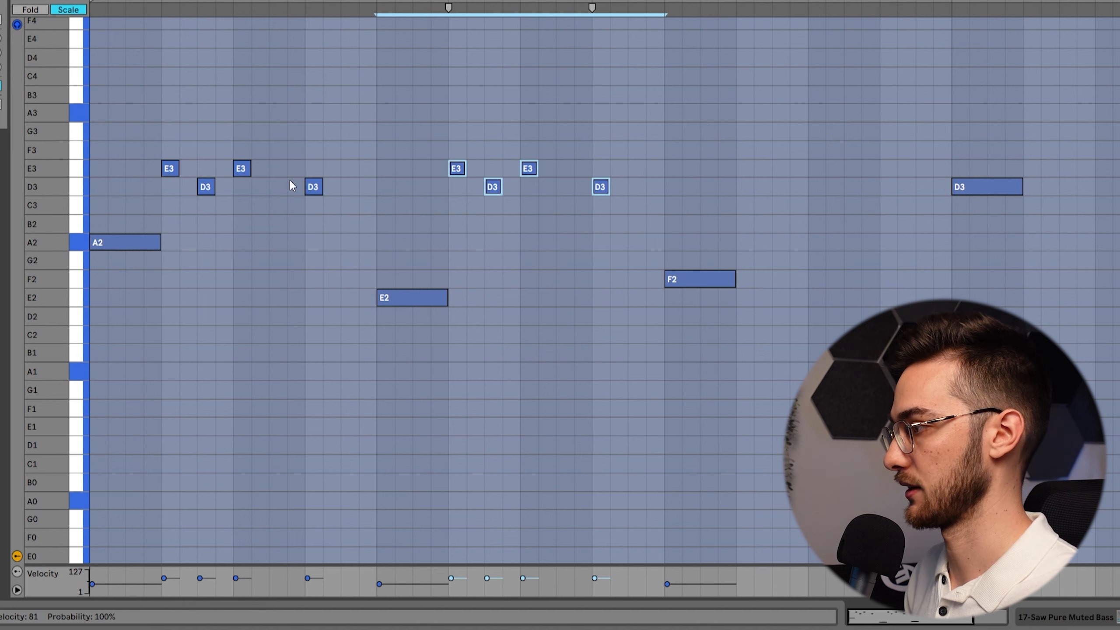
key("Down")
key("Down")
key("Down")
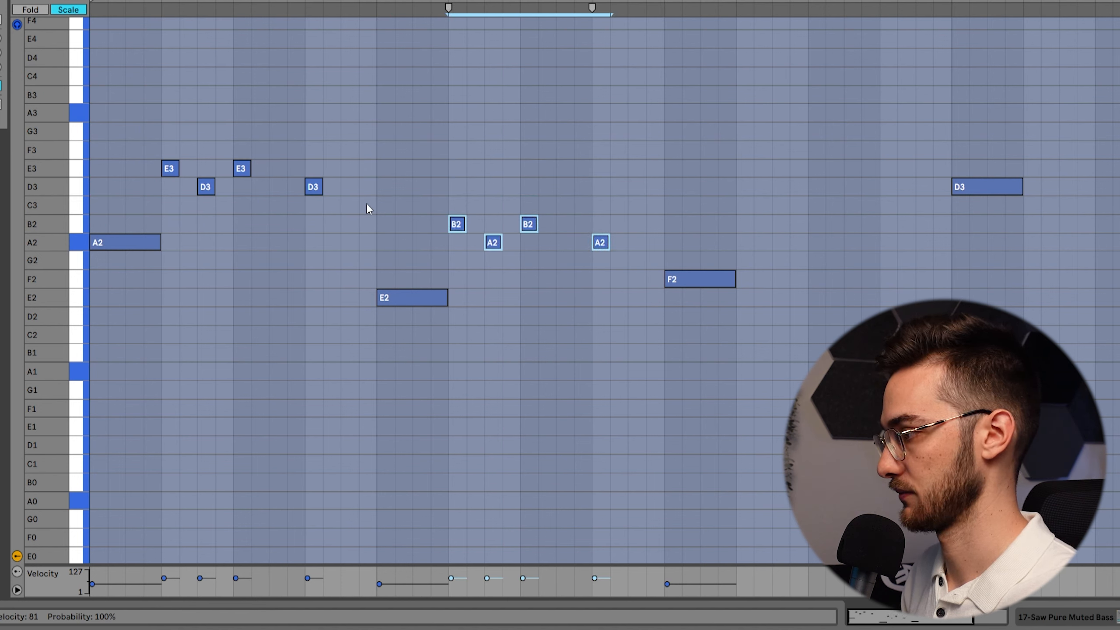
left_click(434, 236)
Step: Check the E2 bass note against the first B2 and A2 melody notes that follow it
left_click(431, 298)
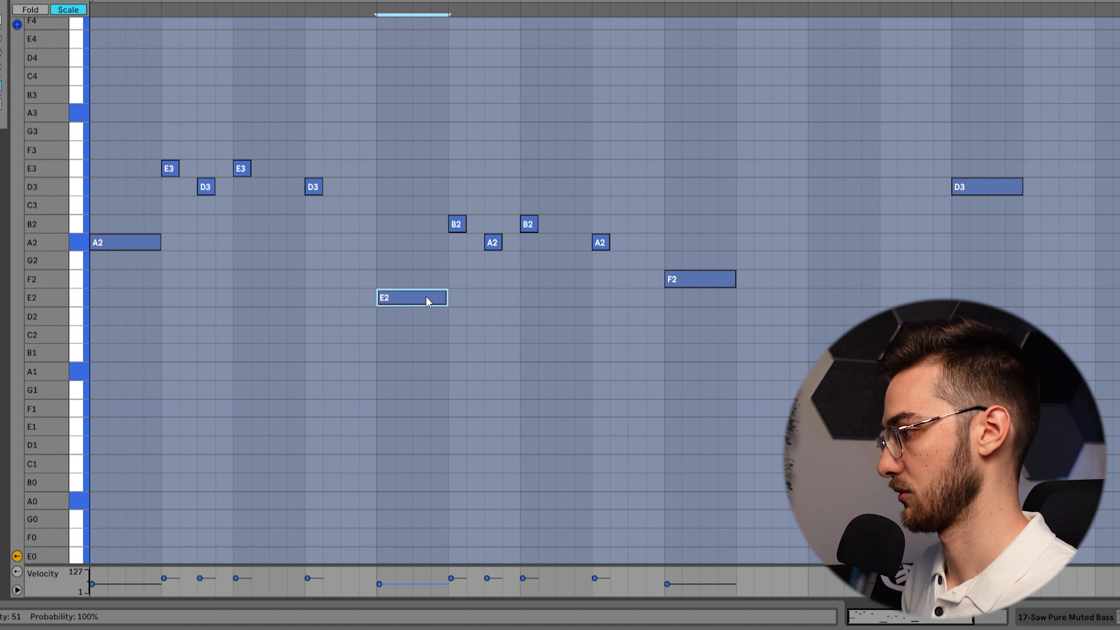
left_click(417, 281)
left_click_drag(421, 250, 429, 238)
left_click(428, 232)
left_click(460, 228)
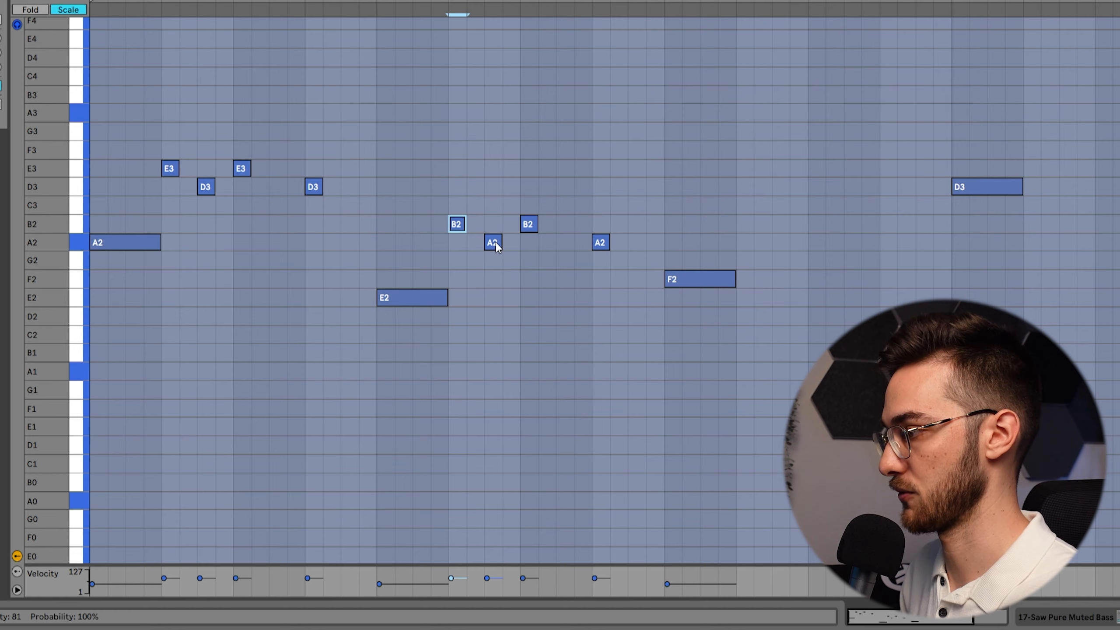
left_click(495, 246)
left_click(460, 230)
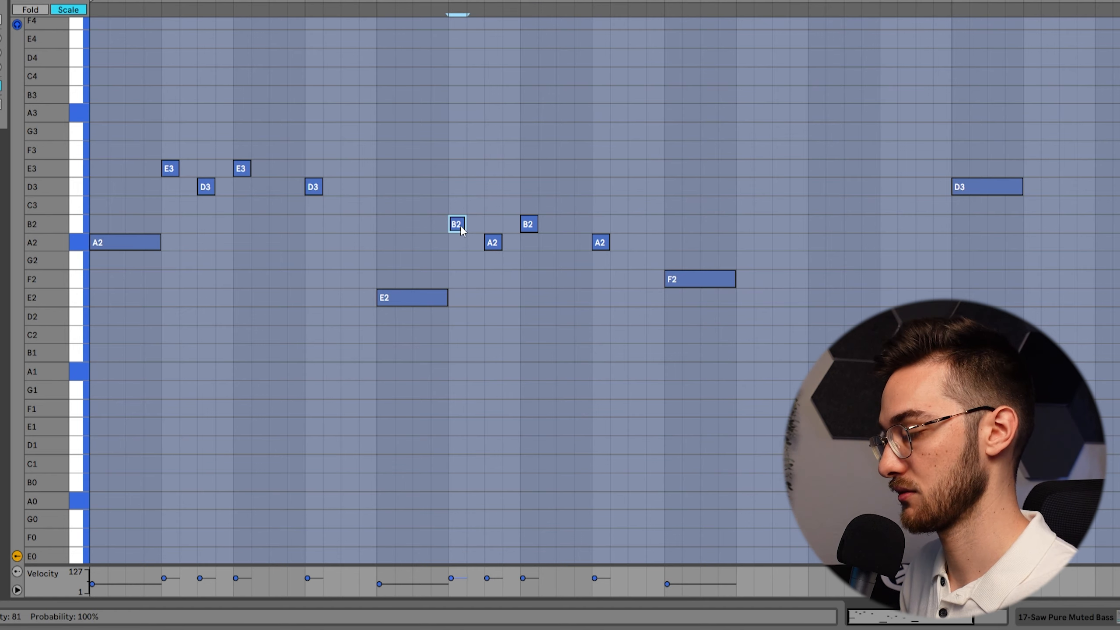
Step: Show all chromatic notes and examine the distance from E2 to the B2 and A2 melody notes
left_click(68, 9)
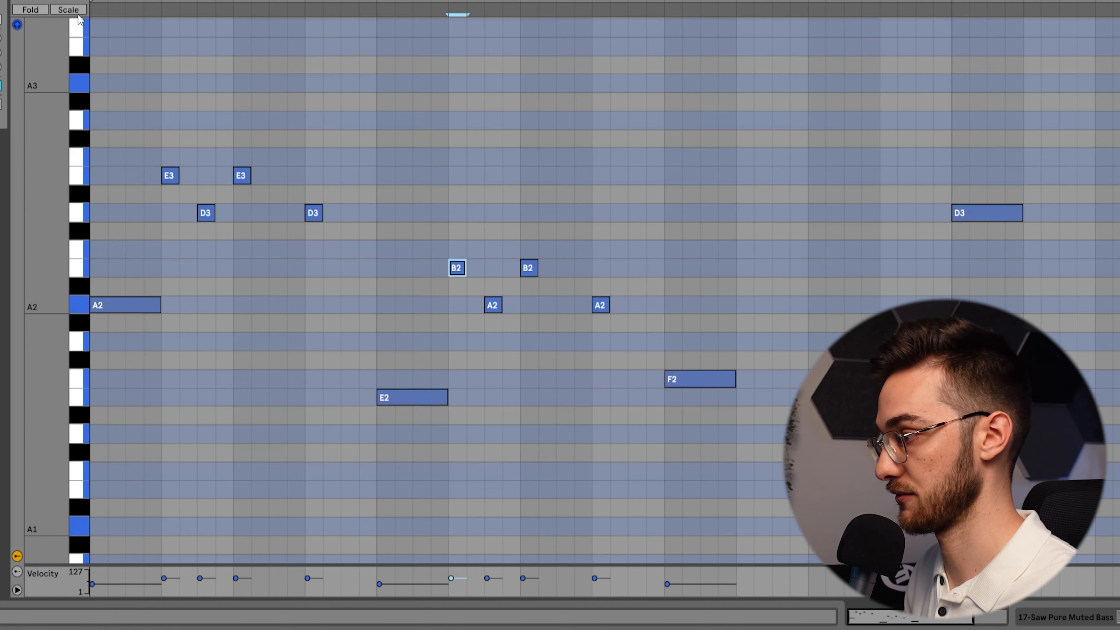
scroll(506, 310, "down", 1)
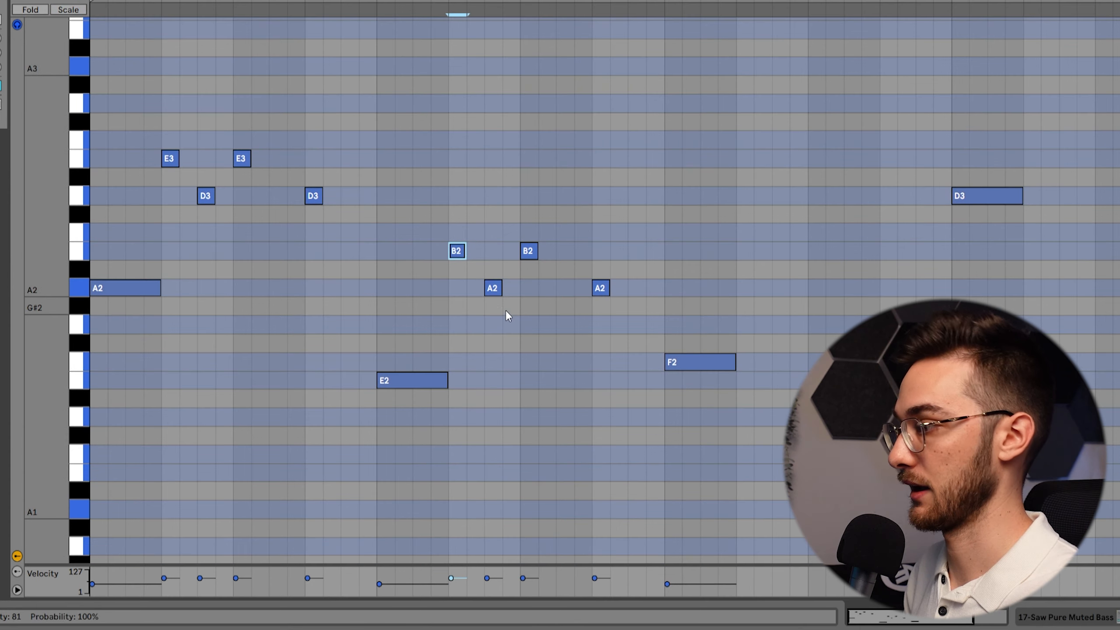
left_click(498, 267)
left_click(495, 288)
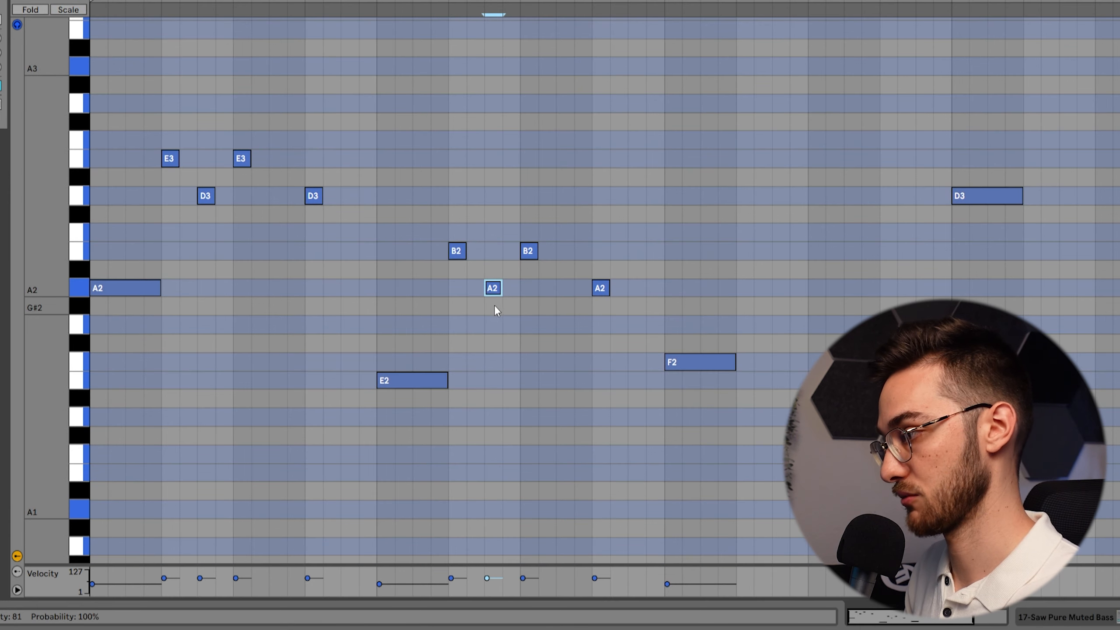
left_click_drag(430, 324, 406, 417)
left_click(432, 337)
Step: Limit the piano roll to scale notes and duplicate the four-note B2–A2 phrase so it follows F2
key("g")
left_click_drag(427, 211, 659, 306)
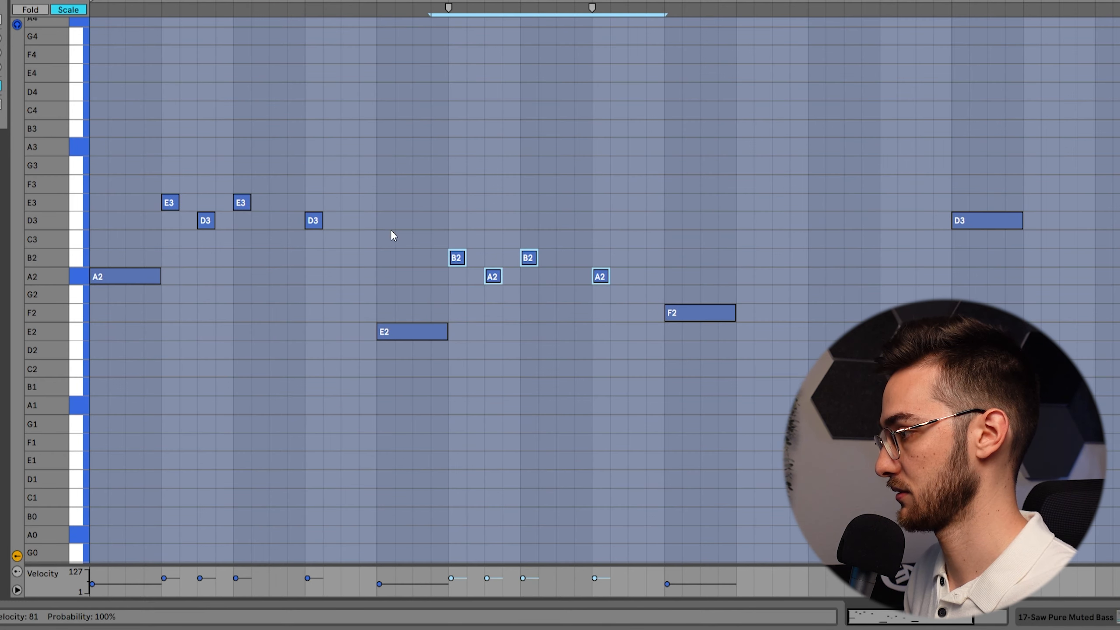
key("ctrl+d")
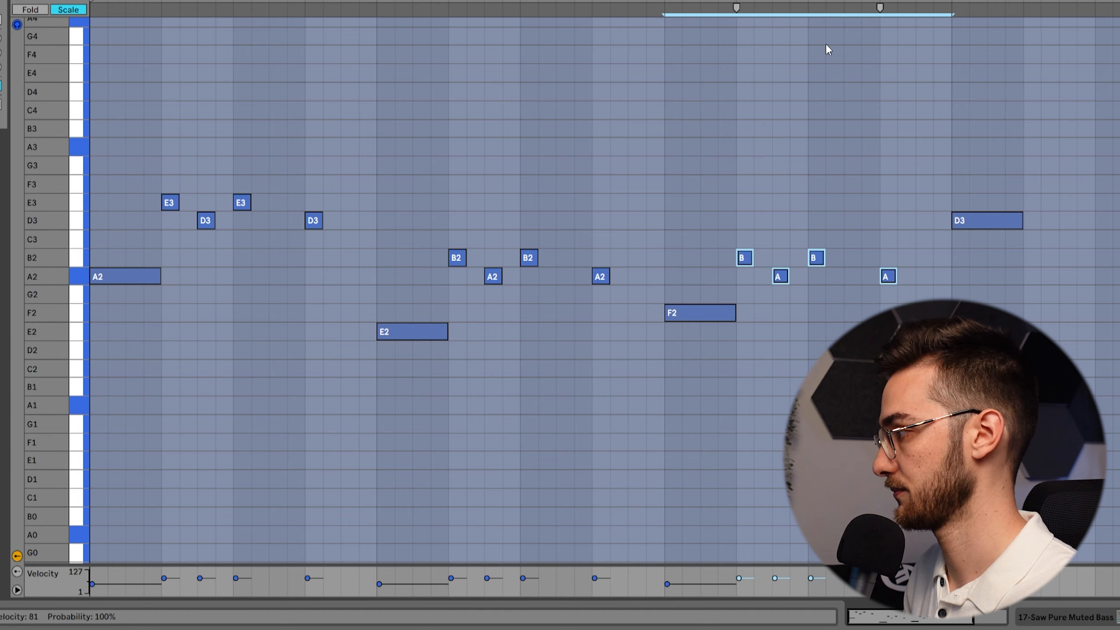
scroll(622, 263, "down", 2)
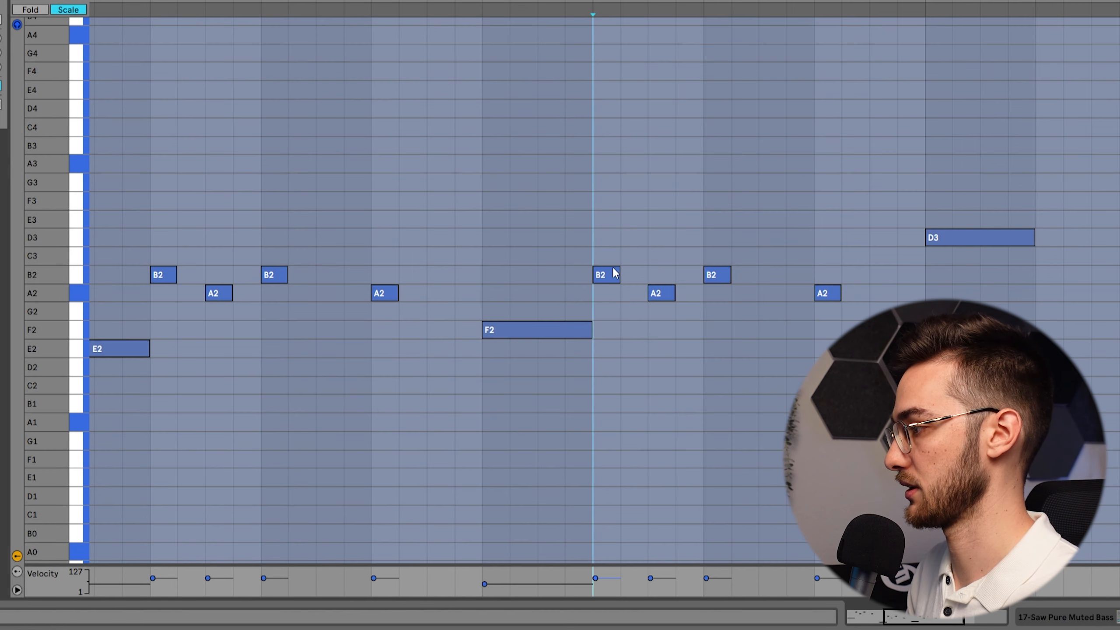
Step: Copy the F2 bass note up to B2 and C3 as interval guides, and delete both copies
scroll(616, 273, "up", 1)
left_click(527, 349)
left_click_drag(527, 349, 527, 274)
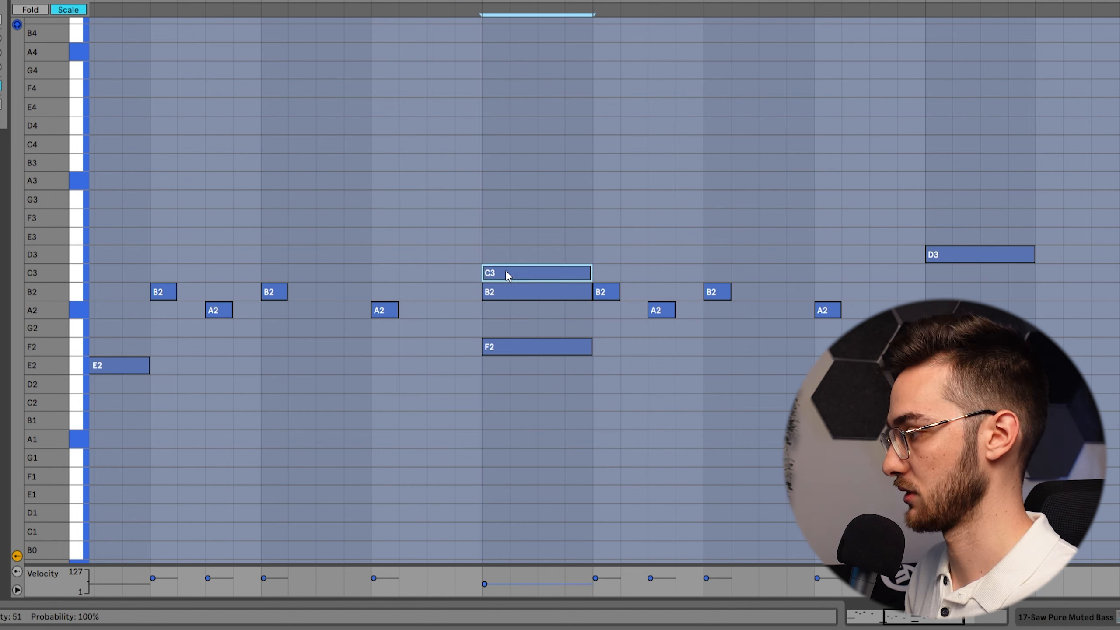
left_click_drag(500, 201, 518, 286)
key("Delete")
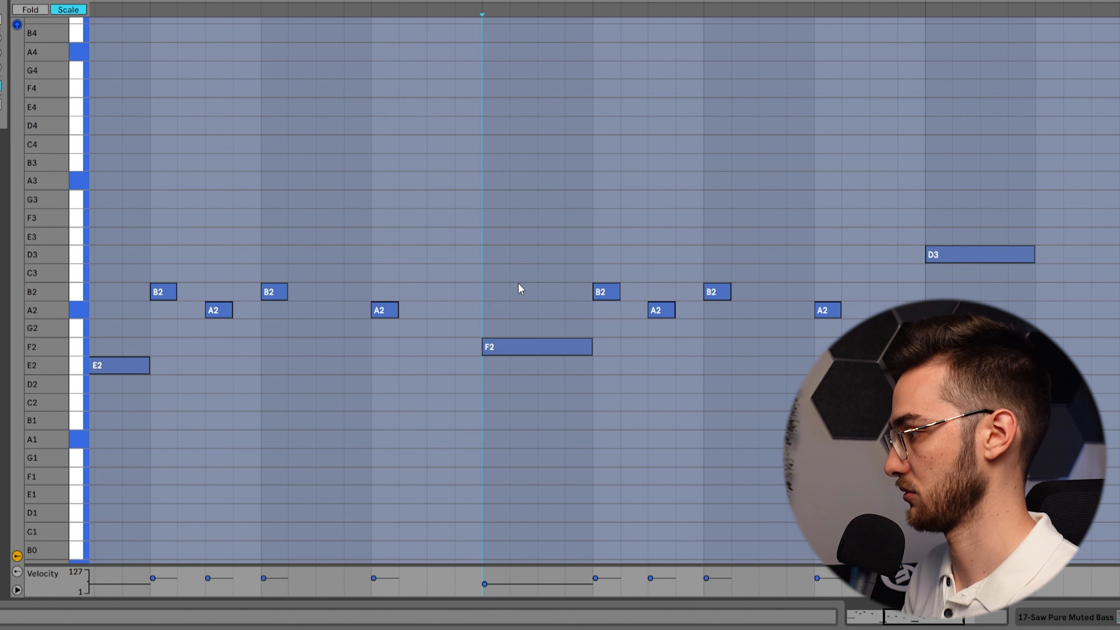
Step: Raise the four melody notes after F2 one scale step to C3 and B2
left_click_drag(575, 262, 841, 333)
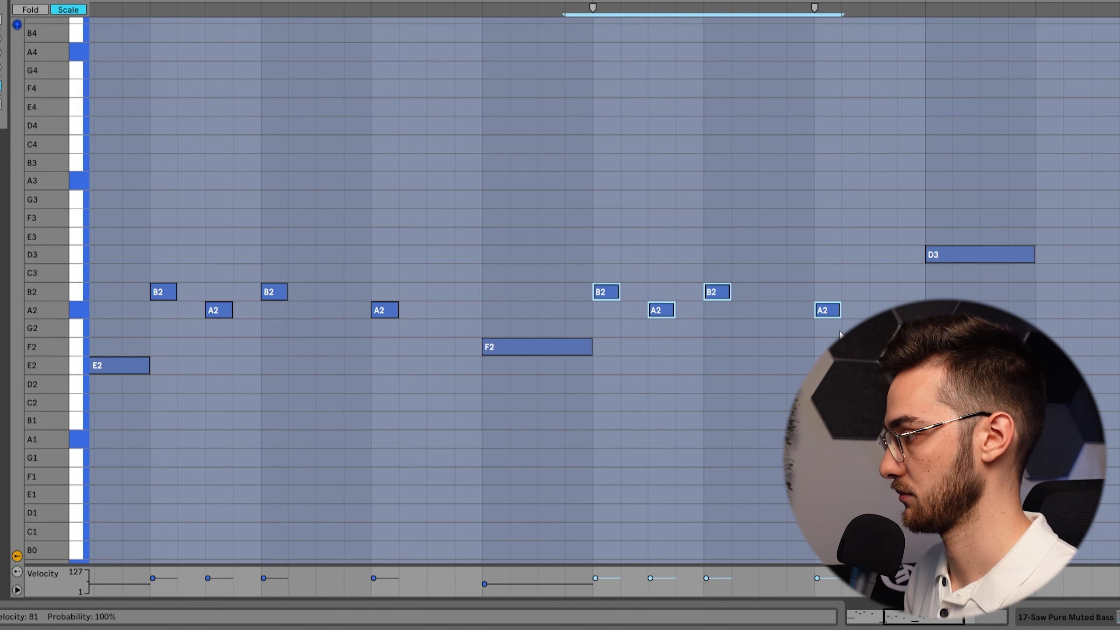
key("Up")
key("minus")
Step: Duplicate the C3–B2 phrase after the D3 bass note and raise the copy three scale steps to F3 and E3
left_click_drag(703, 189, 403, 315)
key("ctrl+d")
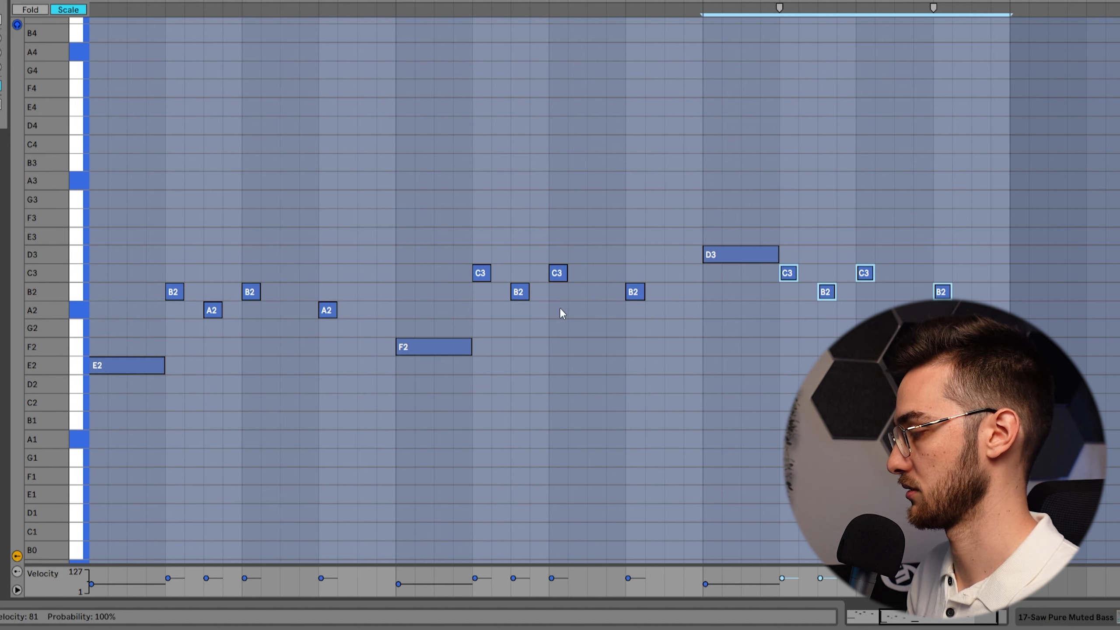
key("Up")
key("Up")
key("Up")
Step: Copy the D3 bass note up to G3 and A3 as interval guides, and delete both copies
left_click_drag(742, 261, 710, 239)
left_click_drag(711, 216, 728, 190)
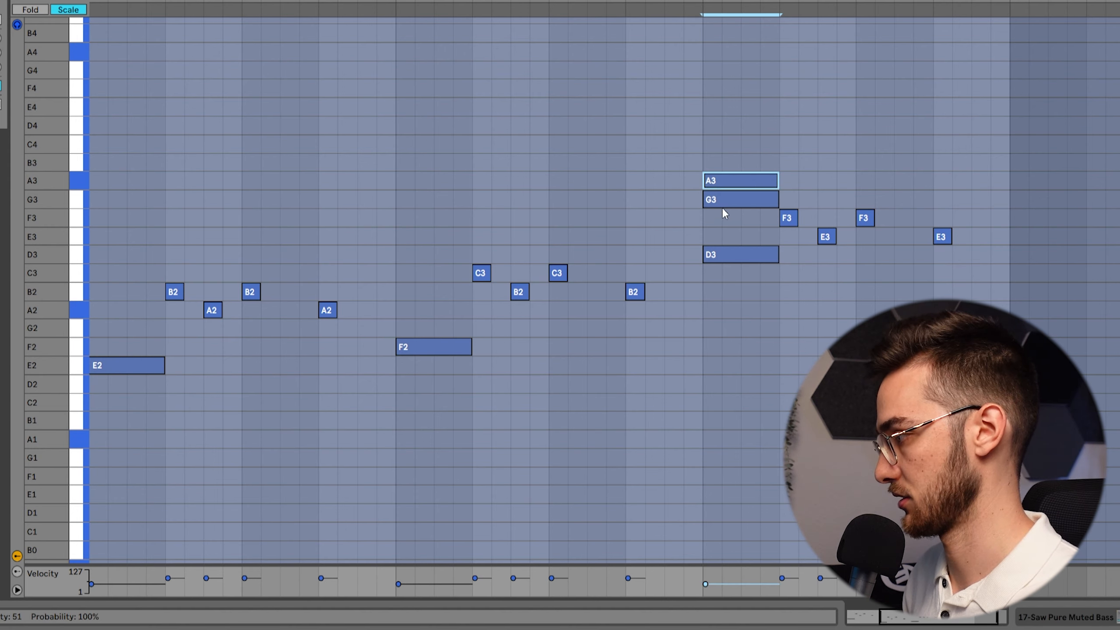
left_click_drag(738, 130, 802, 220)
key("Delete")
Step: Raise the four melody notes after D3 two scale steps to A3 and G3
left_click_drag(830, 214, 945, 263)
key("Up")
key("Up")
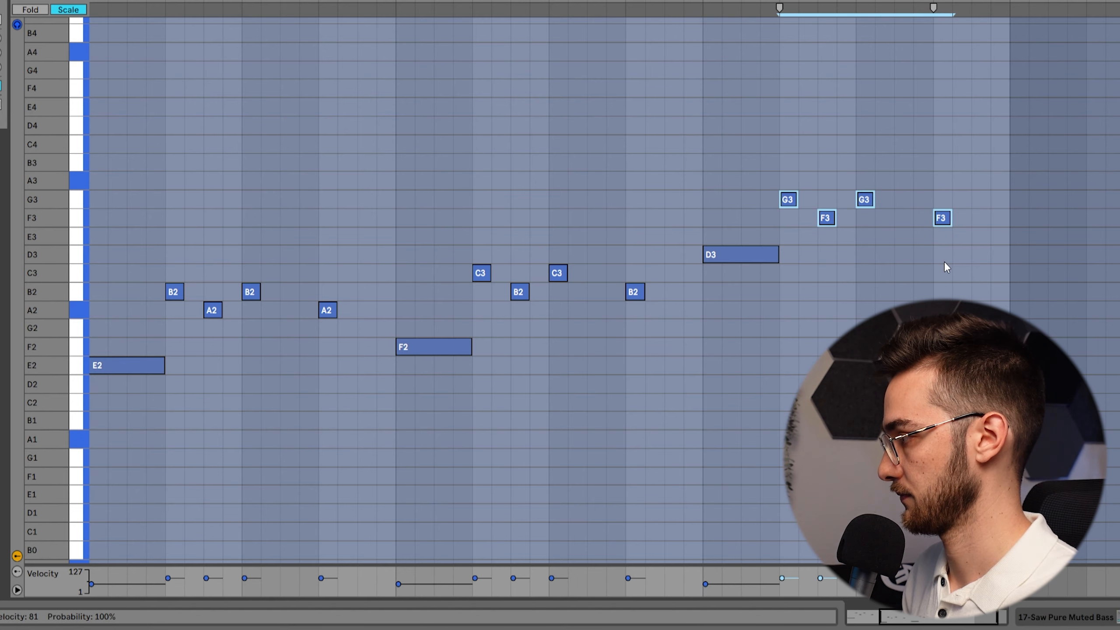
left_click_drag(945, 3, 697, 1)
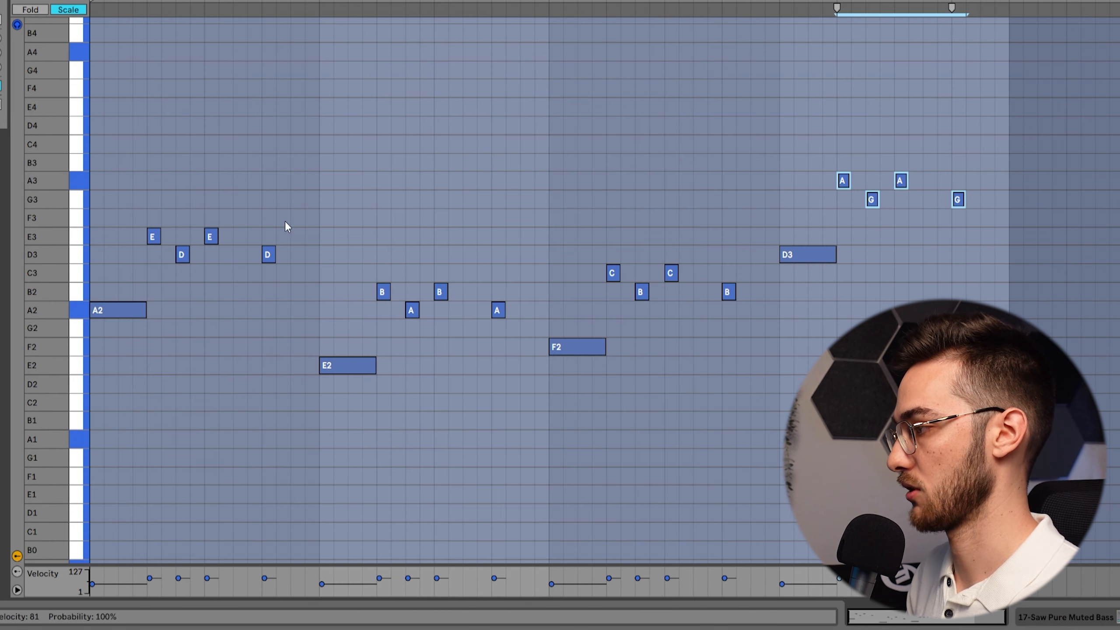
Step: Show all chromatic notes and play the whole bass and melody clip from the start
left_click(68, 9)
key("space")
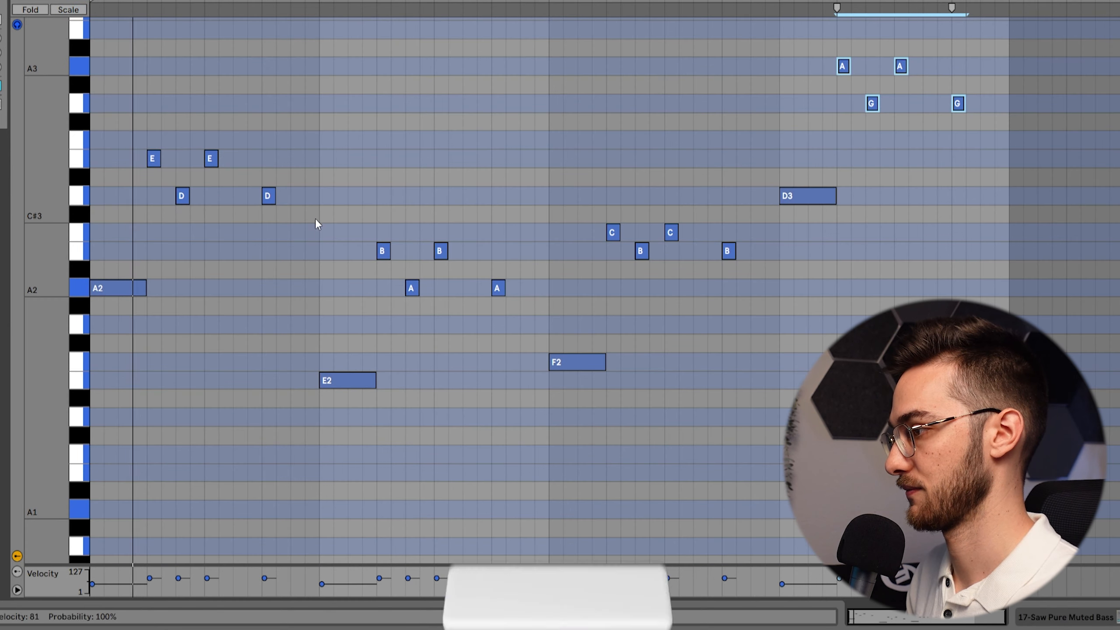
left_click(334, 168)
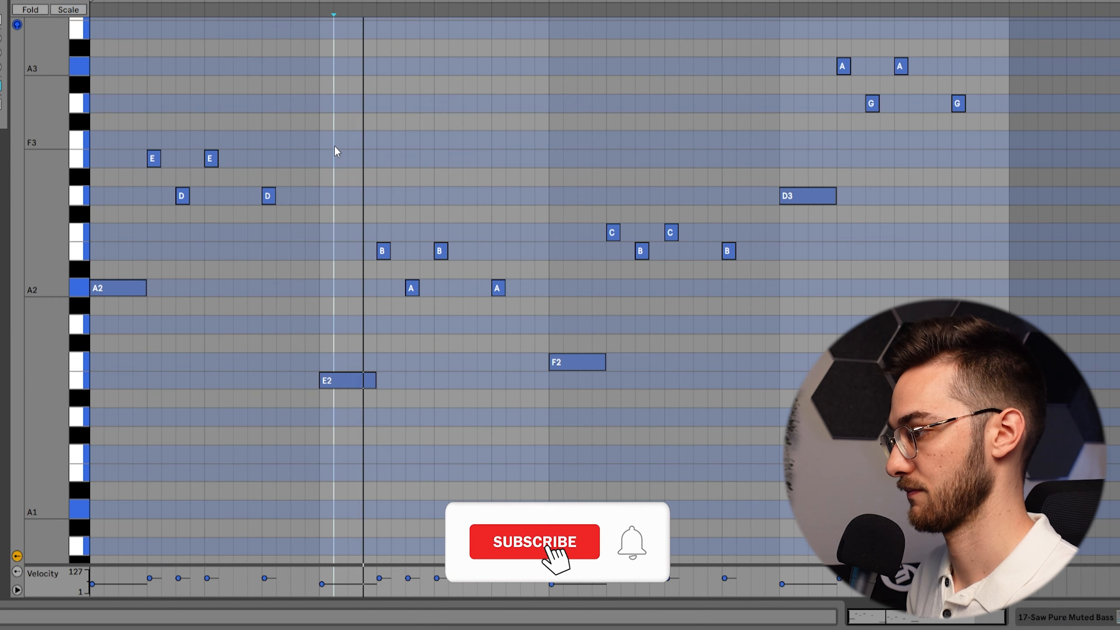
scroll(402, 184, "up", 2)
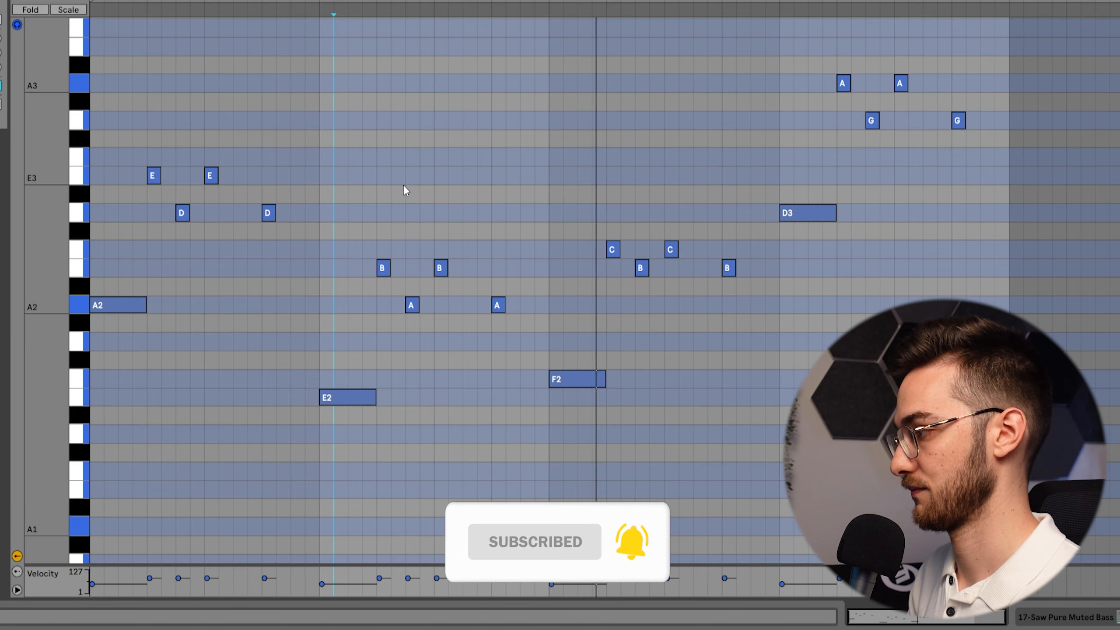
scroll(569, 190, "up", 2)
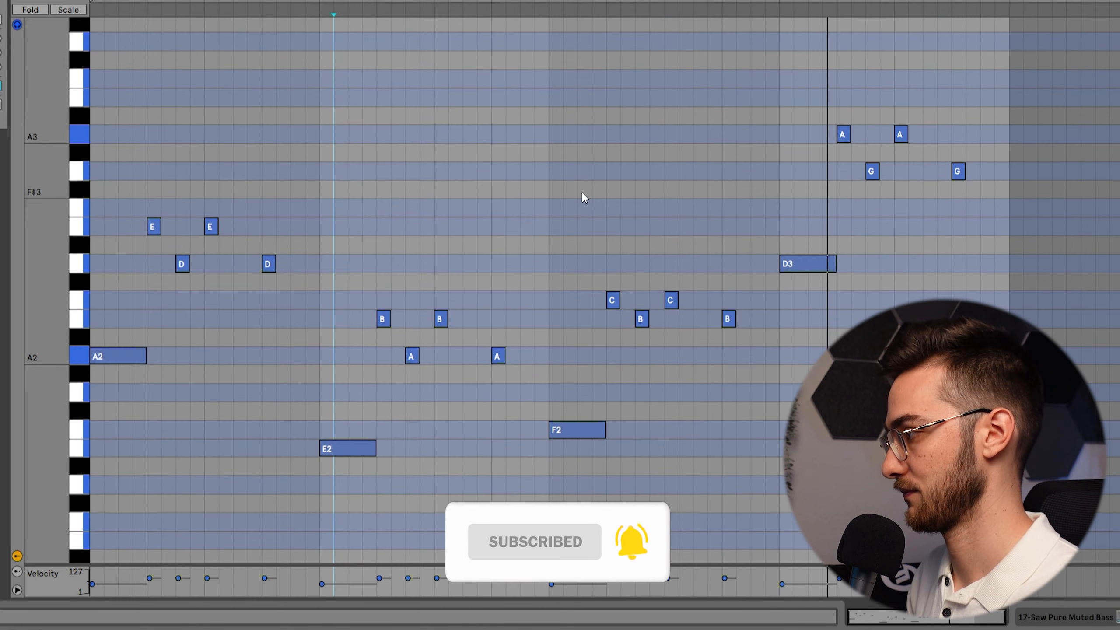
Step: Lower the D3 bass note and its four melody notes by one octave and play the clip
left_click_drag(811, 71, 994, 298)
key("shift+Down")
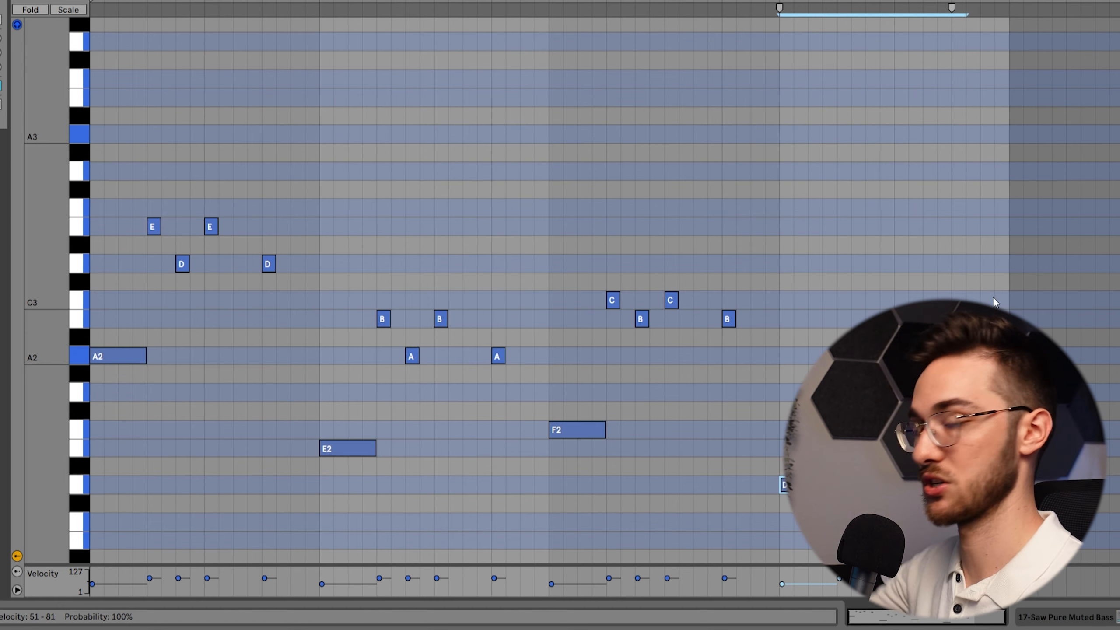
left_click(563, 216)
key("space")
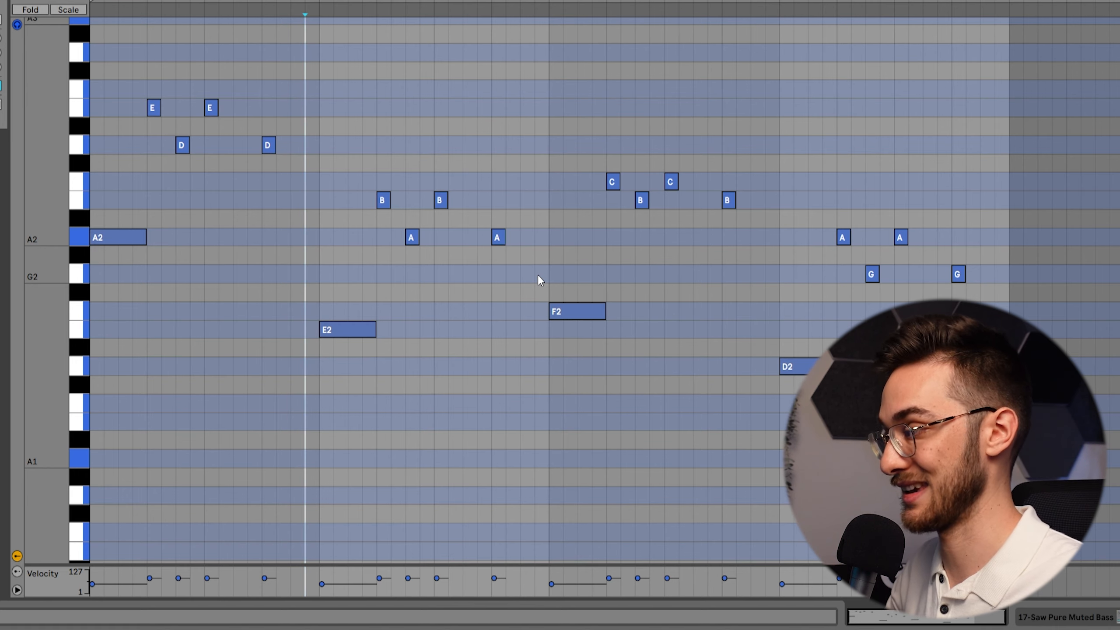
Step: Show only the scale notes and add a short G2 note just before the E2 bass note
left_click(68, 9)
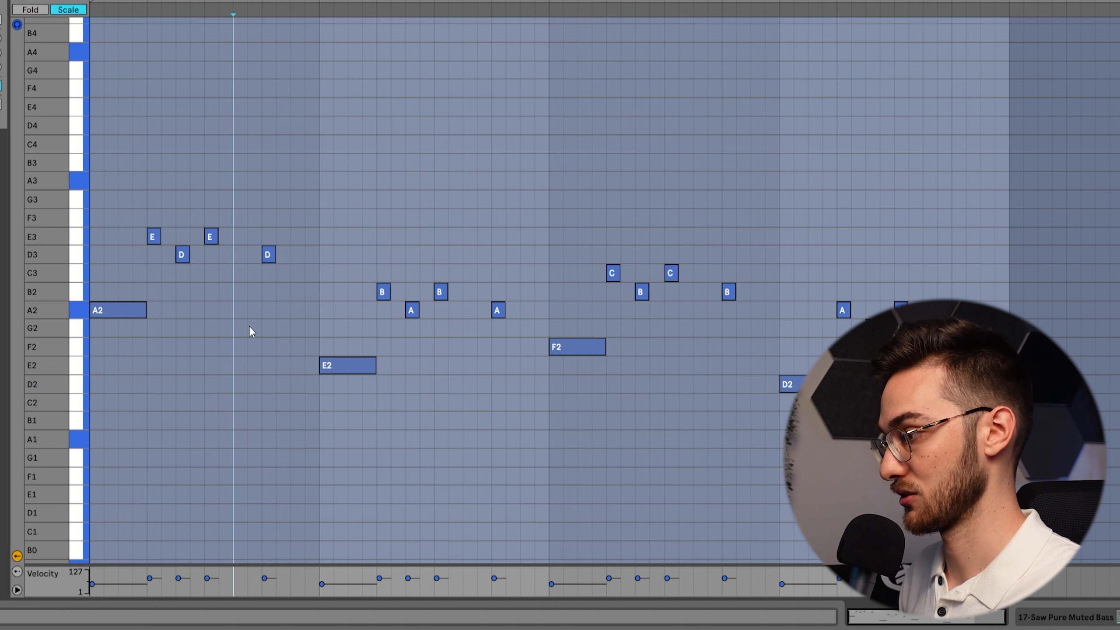
double_click(312, 328)
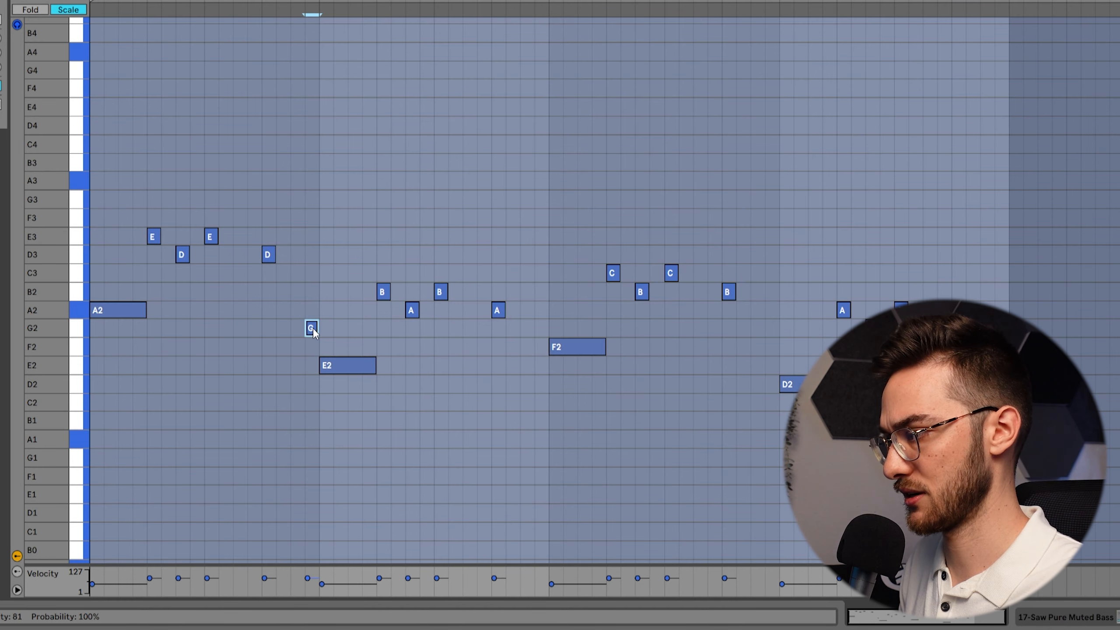
left_click_drag(291, 307, 324, 338)
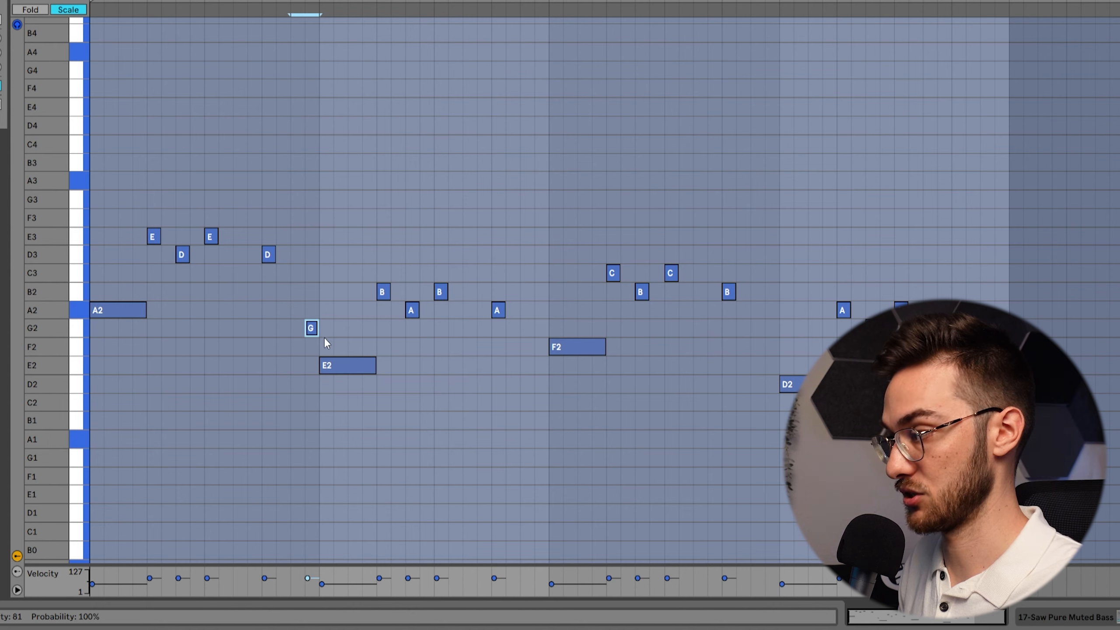
left_click(330, 364)
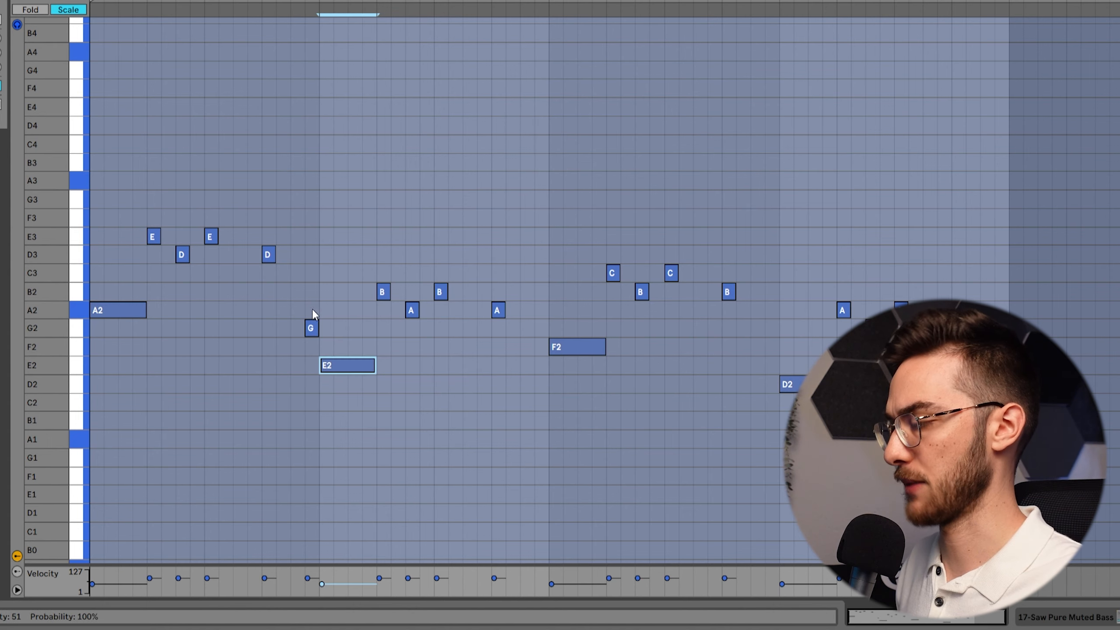
left_click_drag(310, 285, 311, 332)
left_click_drag(338, 317, 336, 385)
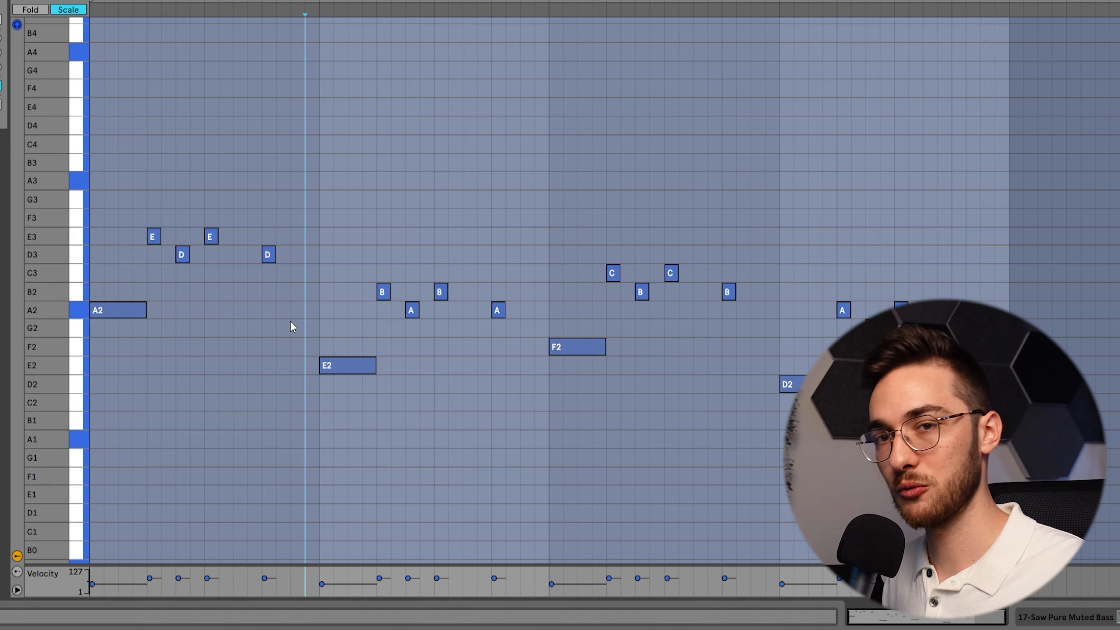
Step: Place the short G2 lead-in note before the E2 bass note again and audition both notes in turn
double_click(312, 328)
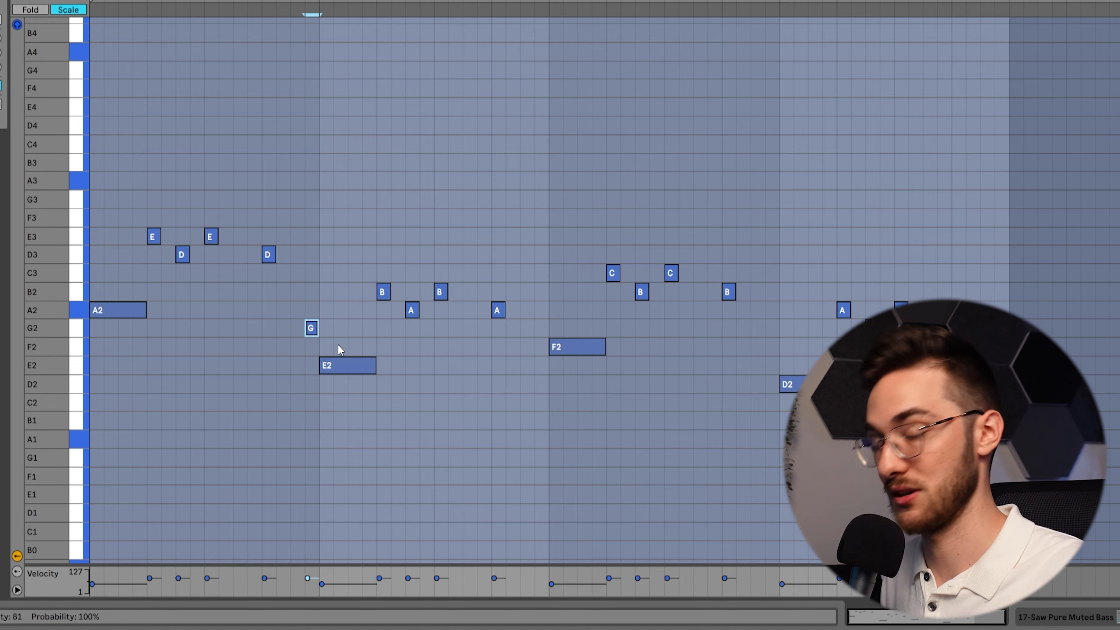
left_click(340, 364)
left_click(312, 331)
left_click(331, 366)
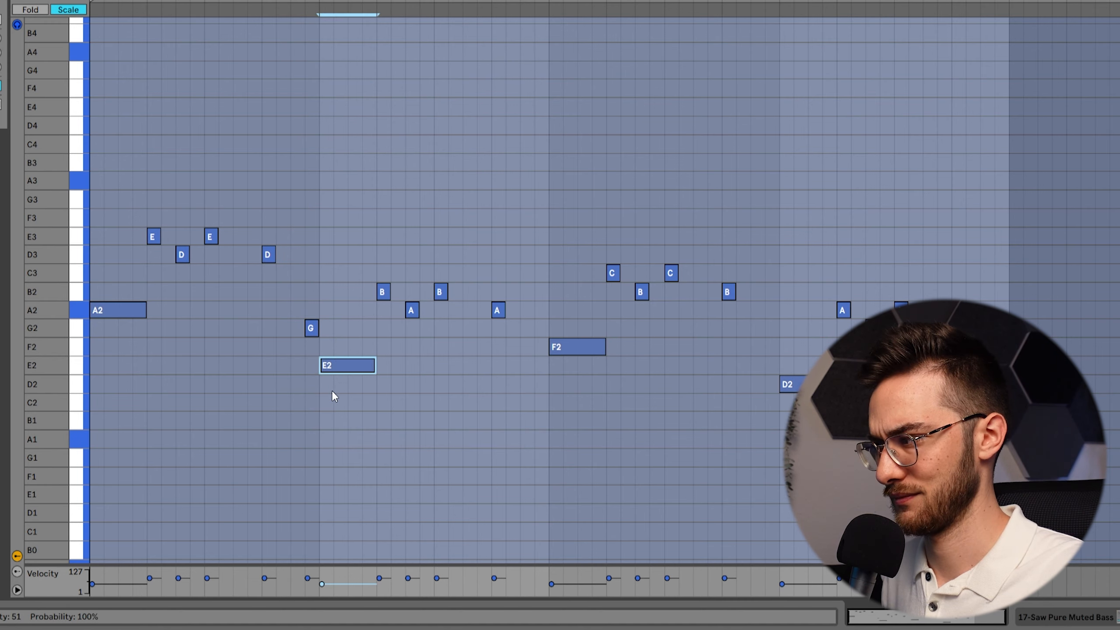
left_click_drag(317, 291, 304, 333)
key("Up")
left_click(340, 364)
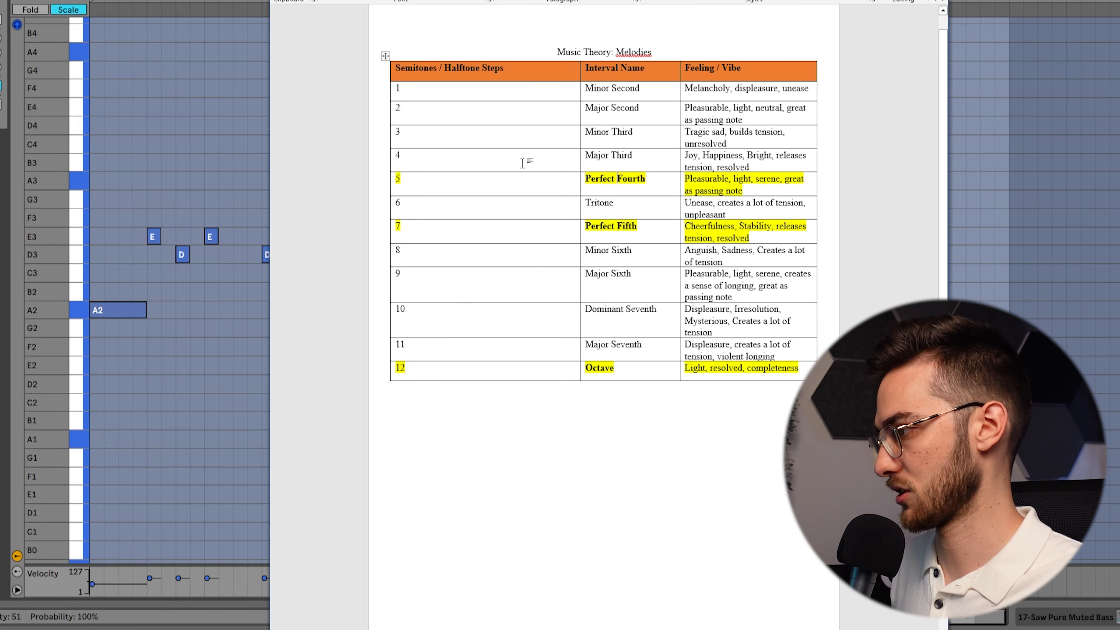
Step: Select the D2 bass note and look up the perfect fifth and its semitone count in the Word interval table
scroll(522, 164, "down", 2)
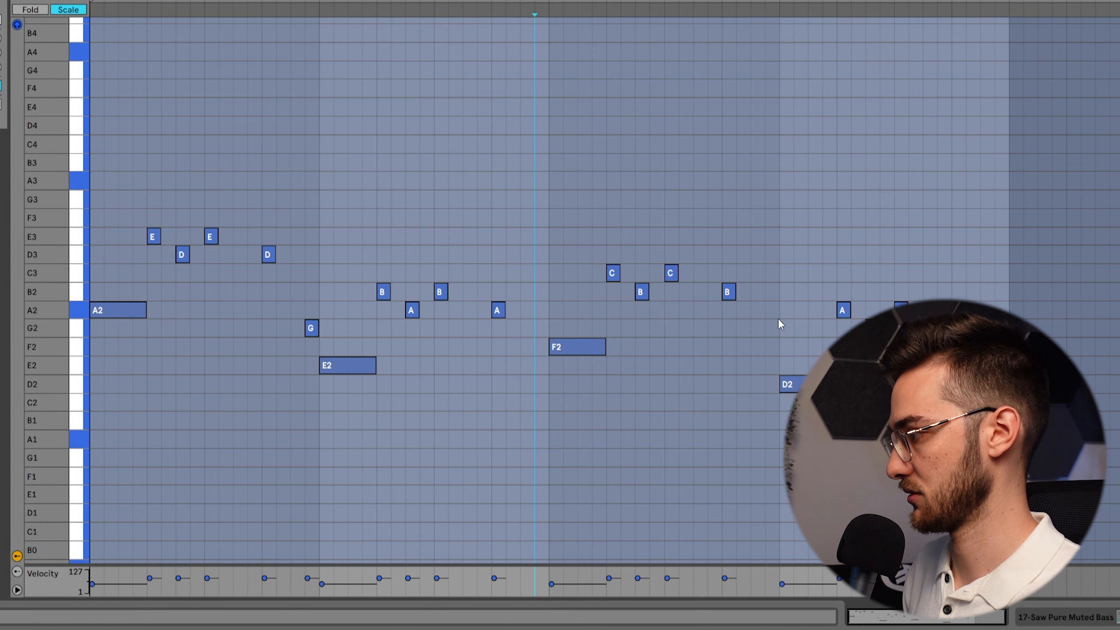
left_click(790, 387)
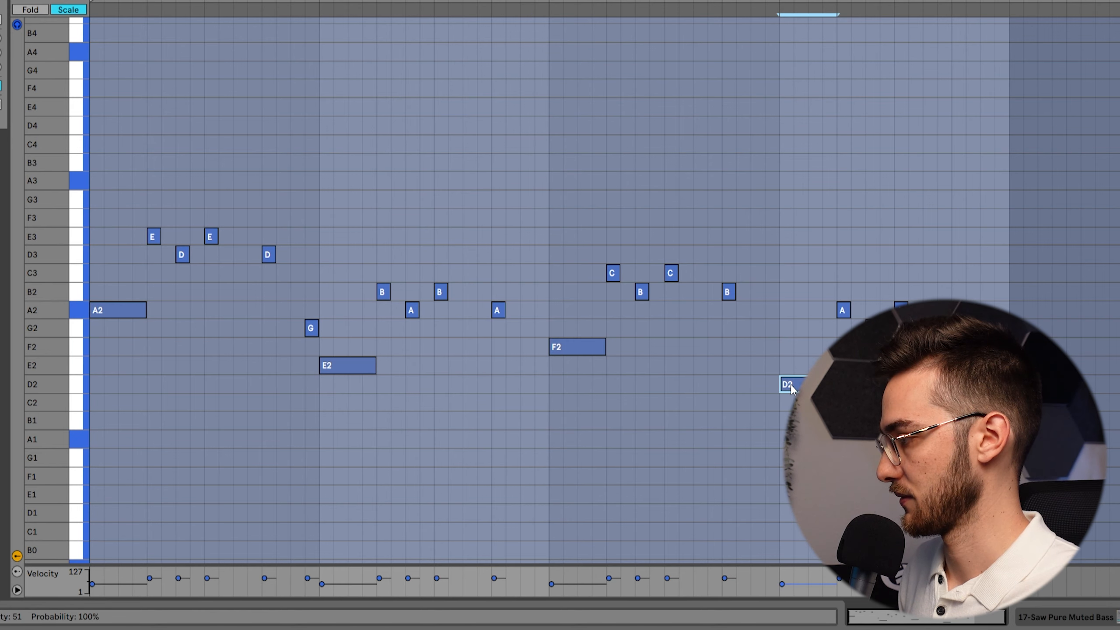
key("alt+Tab")
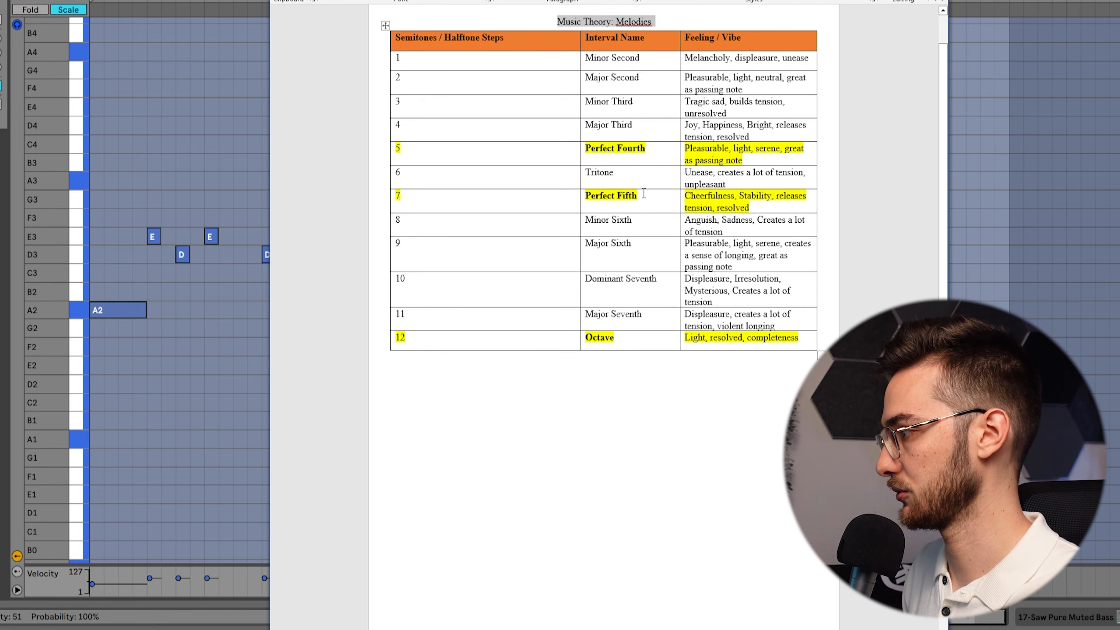
left_click(642, 194)
double_click(397, 196)
left_click(209, 114)
Step: Add a short A2 lead-in note just before the D2 bass note, a perfect fifth above it, and play the clip
left_click(68, 9)
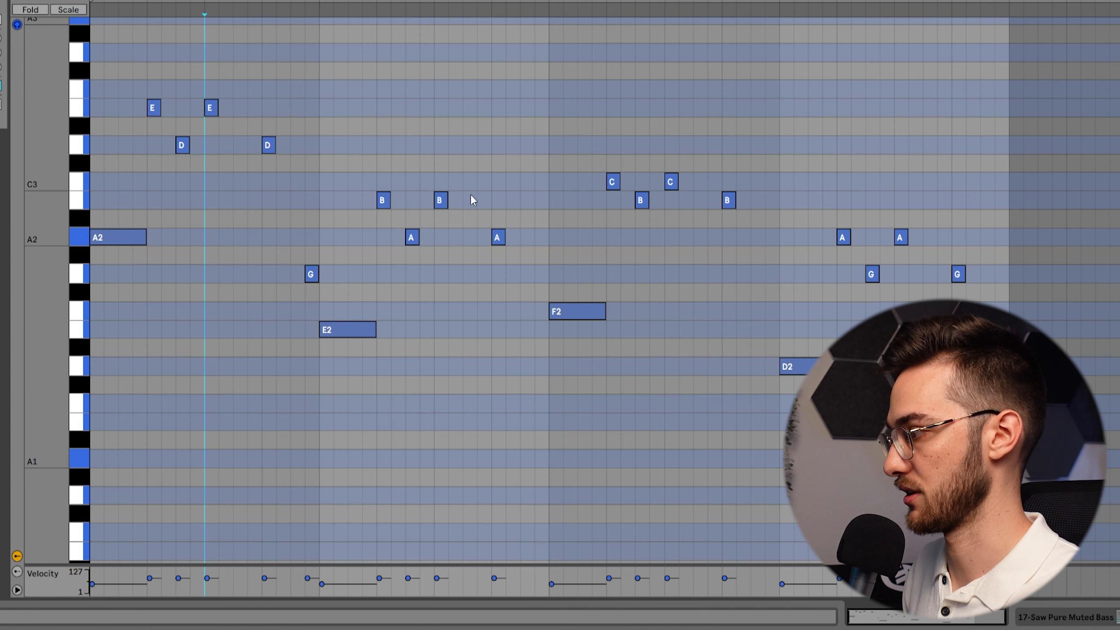
left_click(68, 9)
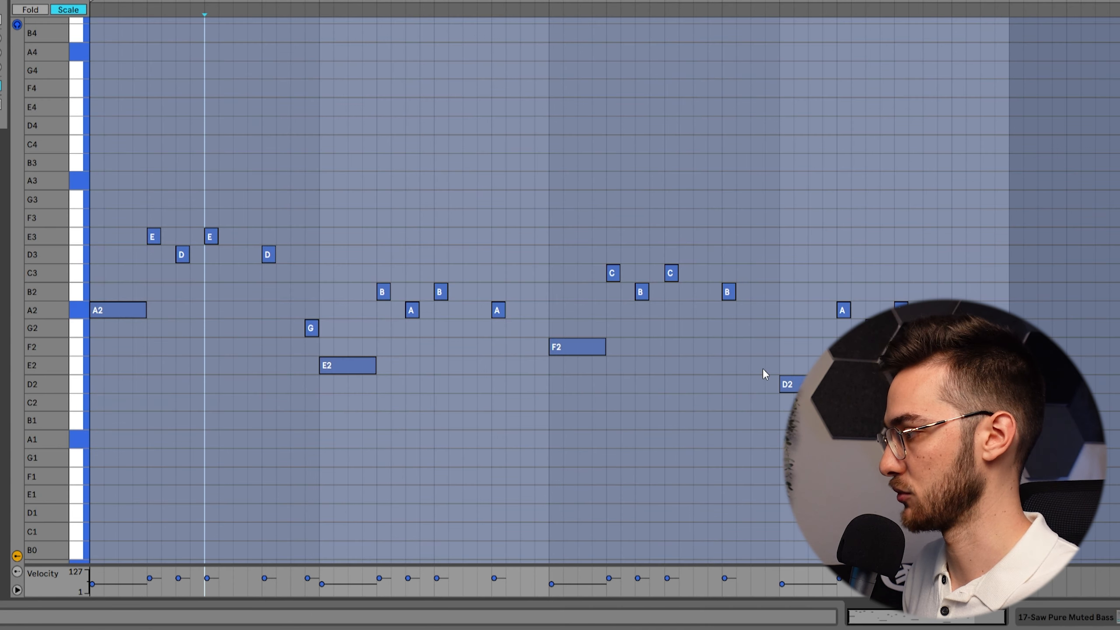
double_click(772, 384)
left_click_drag(772, 388, 774, 309)
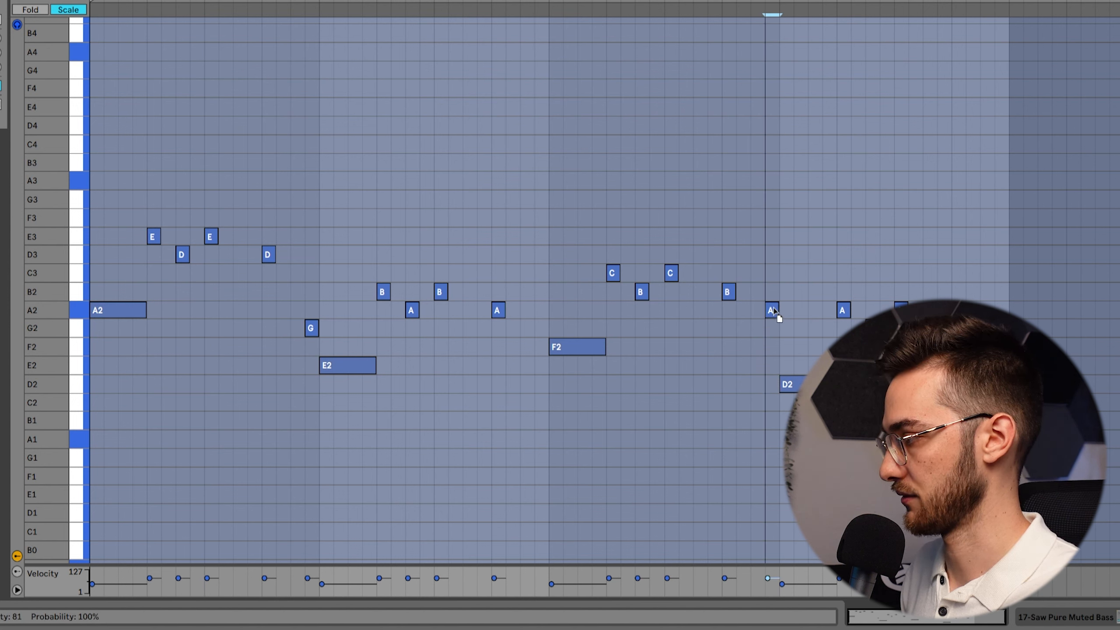
left_click(611, 224)
key("space")
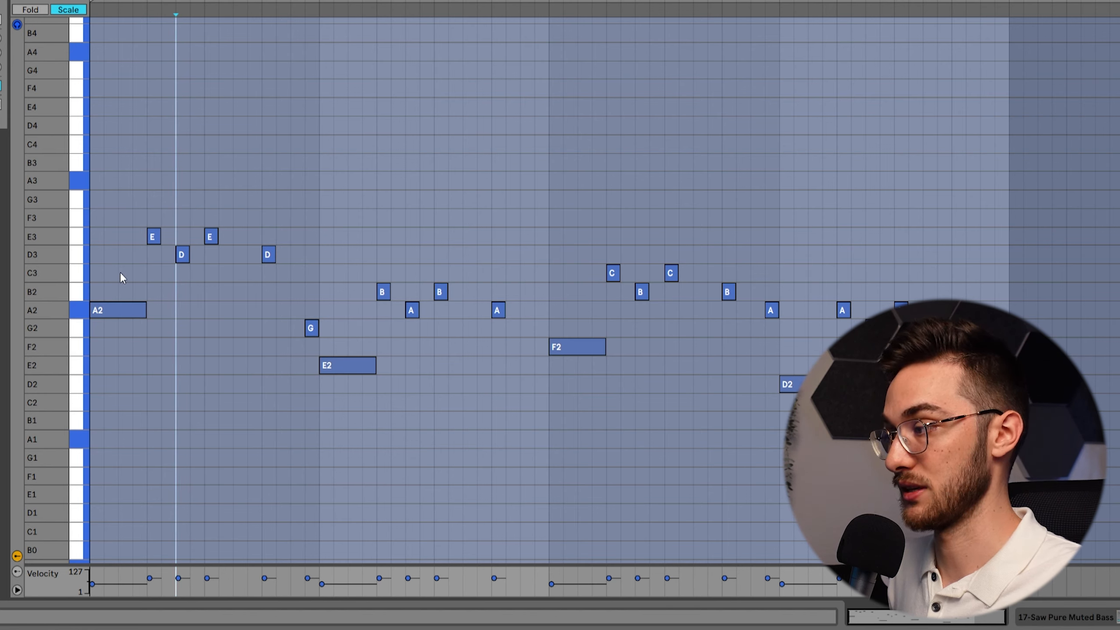
Step: Select the first melody note after the A2 bass note and check the perfect fifth entry in the Word interval table
left_click_drag(139, 268, 170, 203)
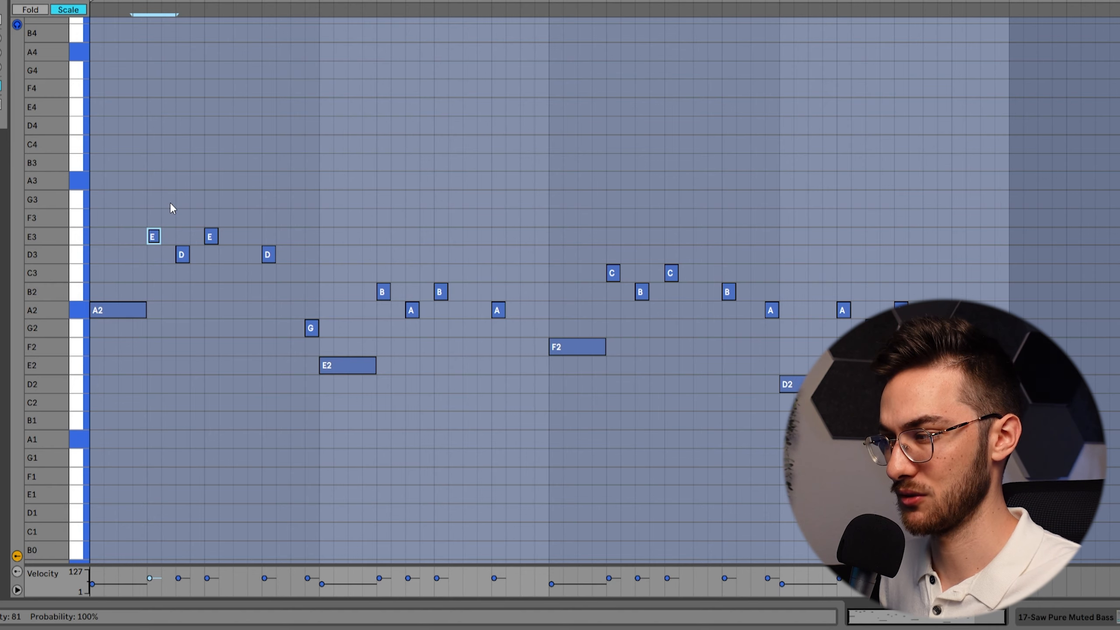
left_click(81, 629)
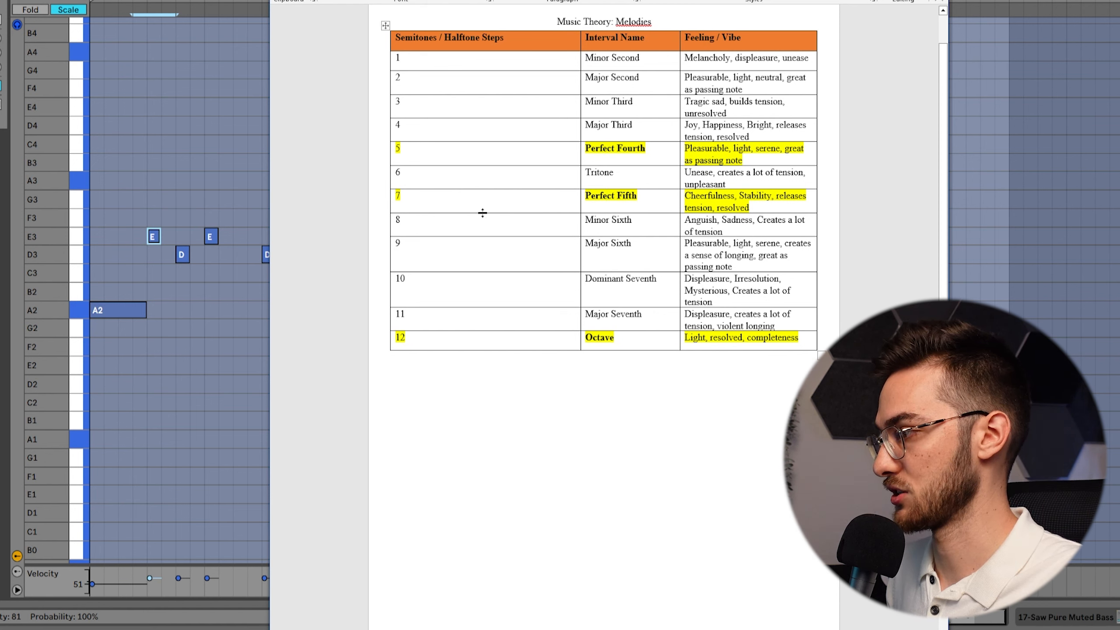
double_click(618, 200)
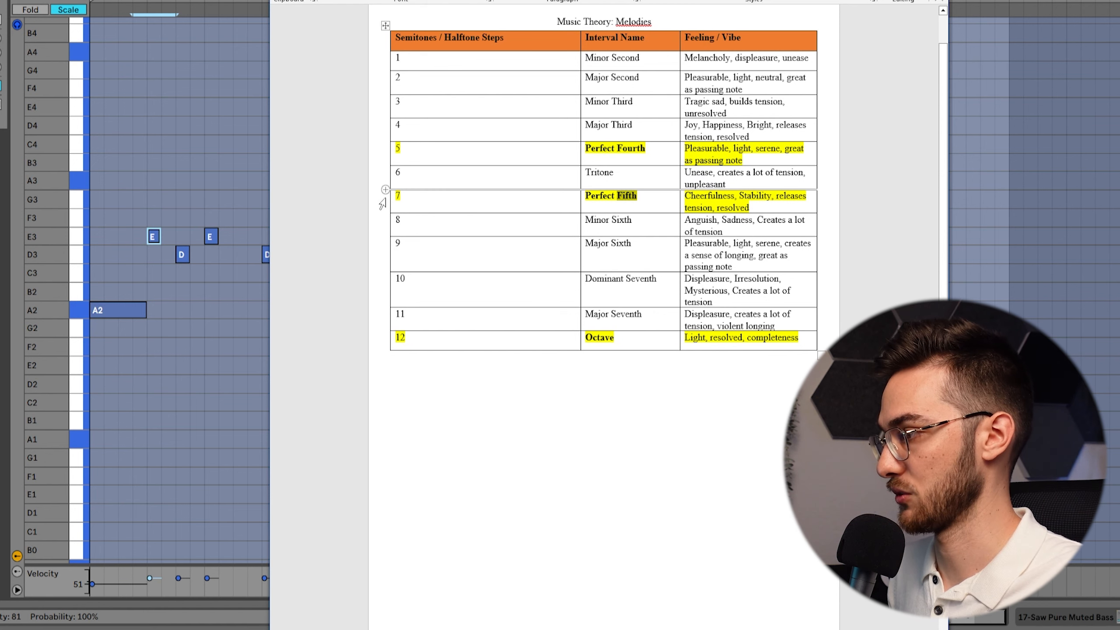
left_click(266, 204)
Step: Raise the first melody note one scale step to F3 and look up the minor sixth in the Word interval table
key("Up")
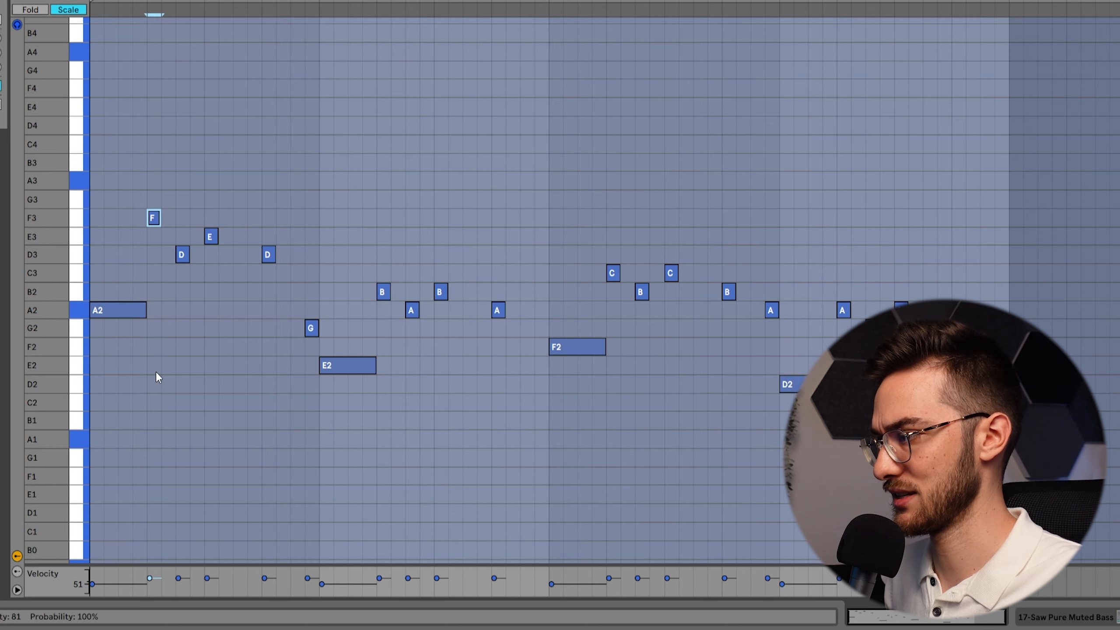
key("alt+Tab")
left_click_drag(616, 221, 633, 226)
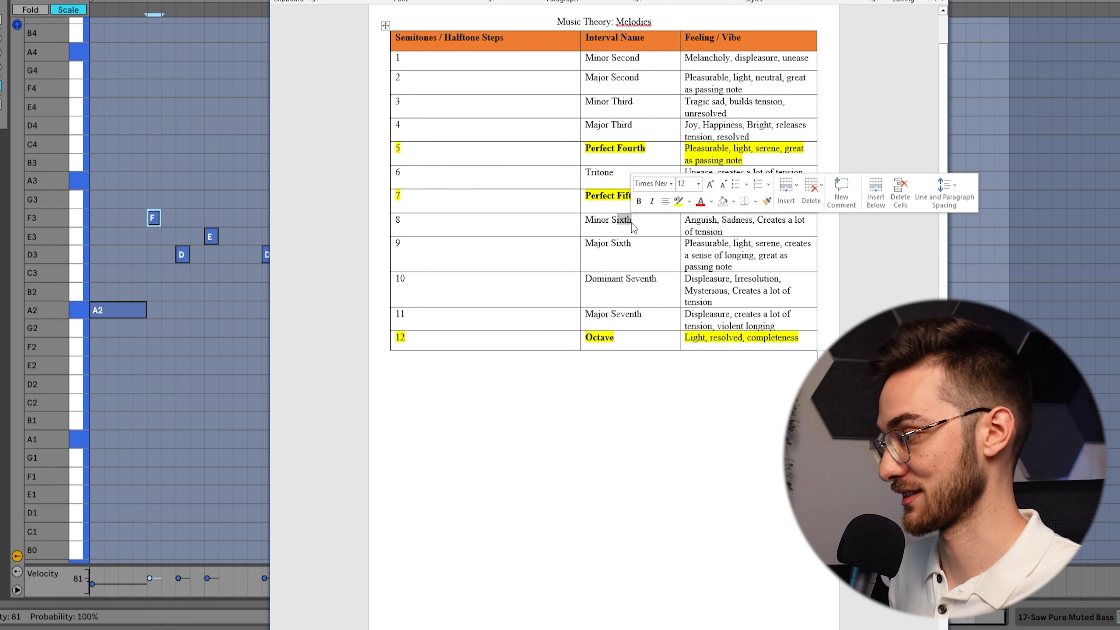
left_click(714, 228)
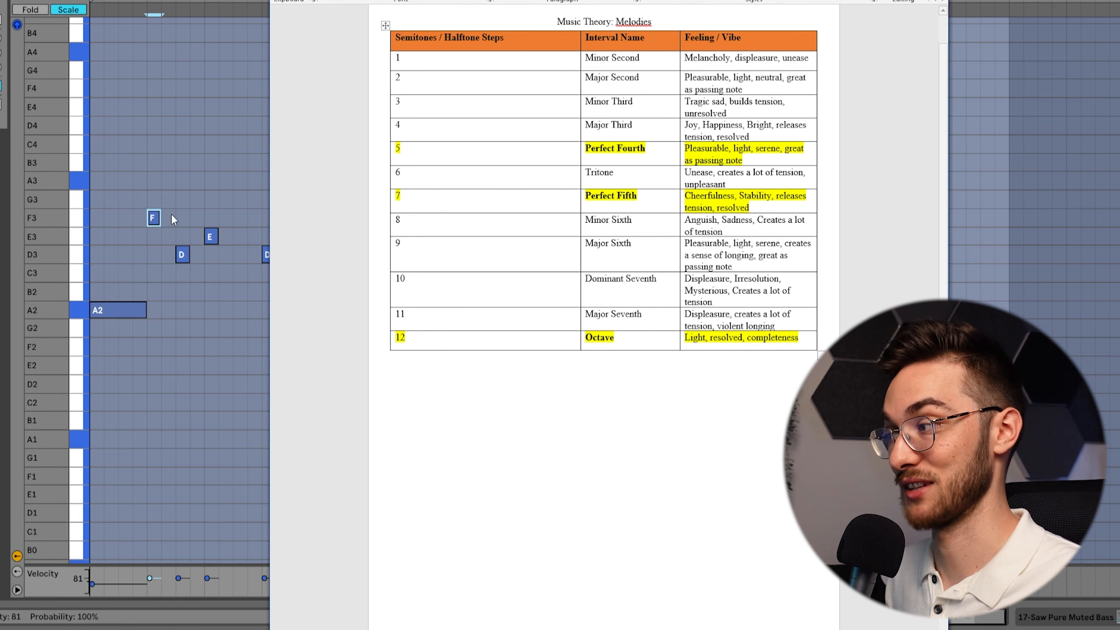
Step: Audition the A2 bass note against the F3 melody note in playback, and lower the F3 back to E3
left_click(130, 310)
left_click(155, 220)
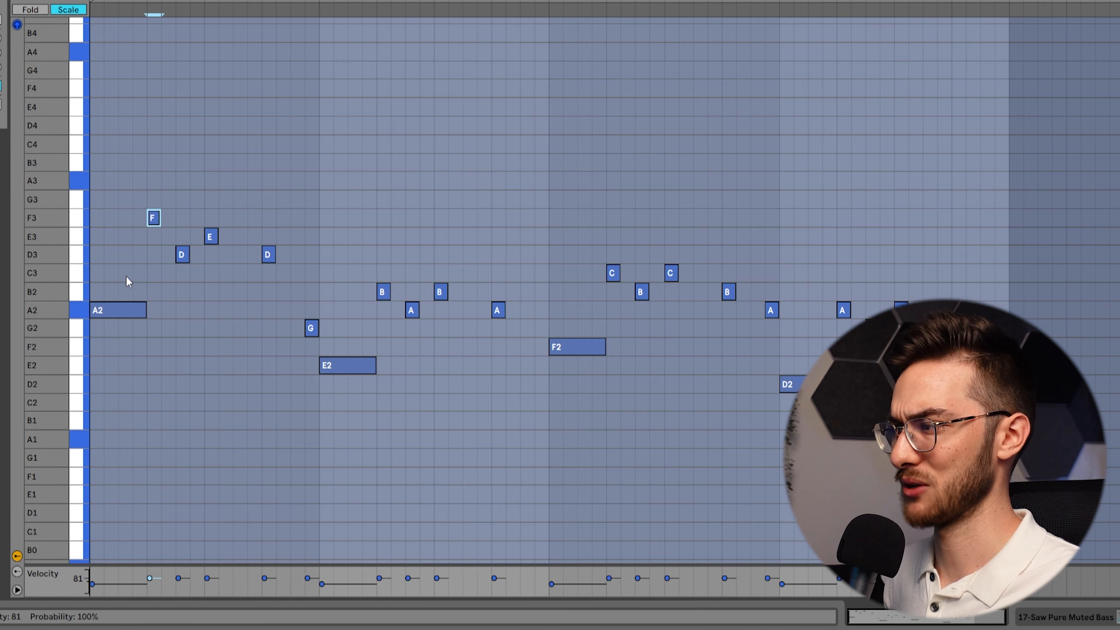
left_click(115, 310)
left_click(157, 217)
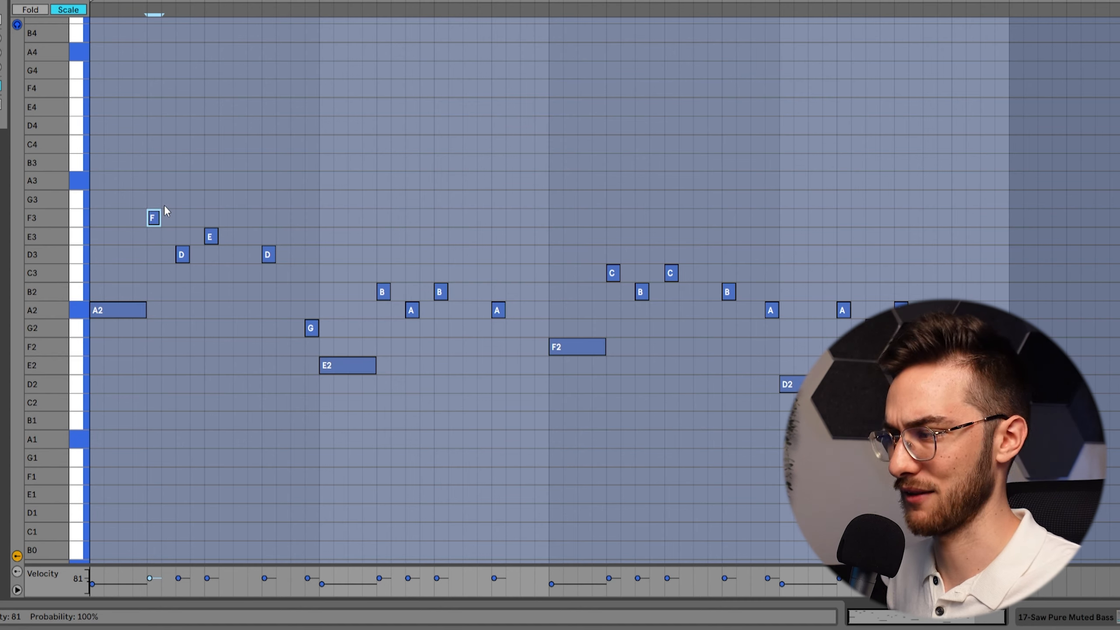
key("space")
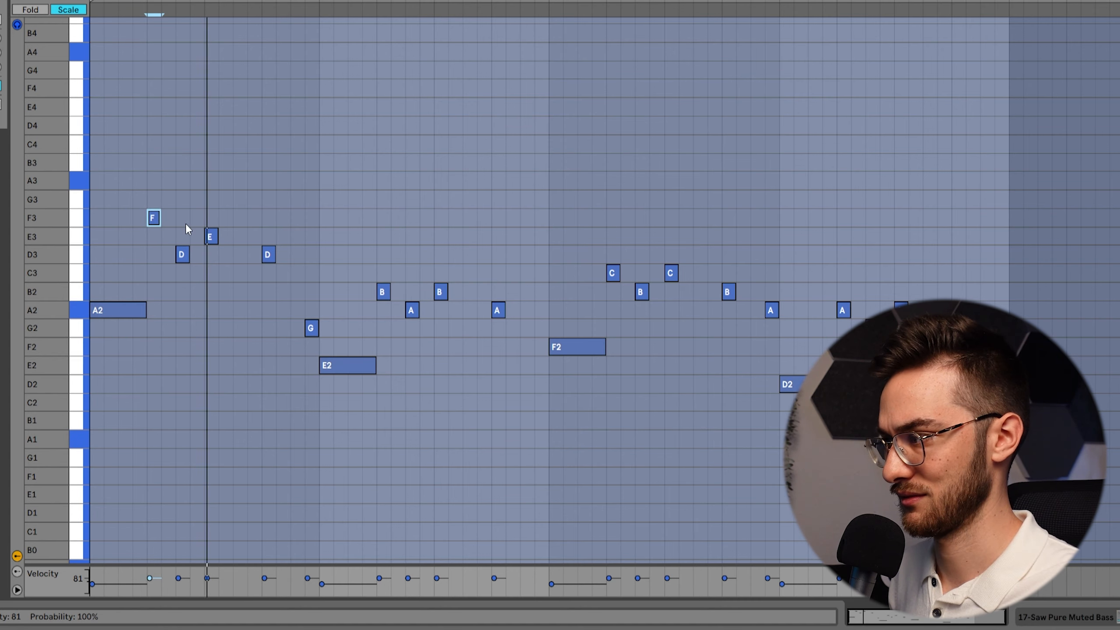
key("Down")
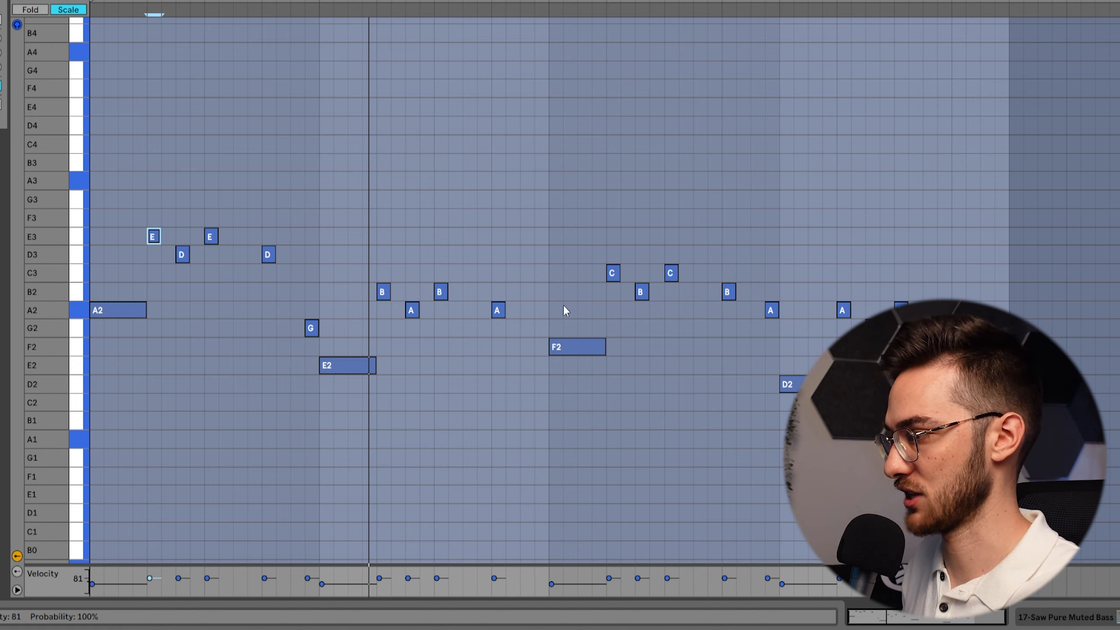
Step: Try a short C3 lead-in note just before the F2 bass note in playback, and delete it
left_click(498, 313)
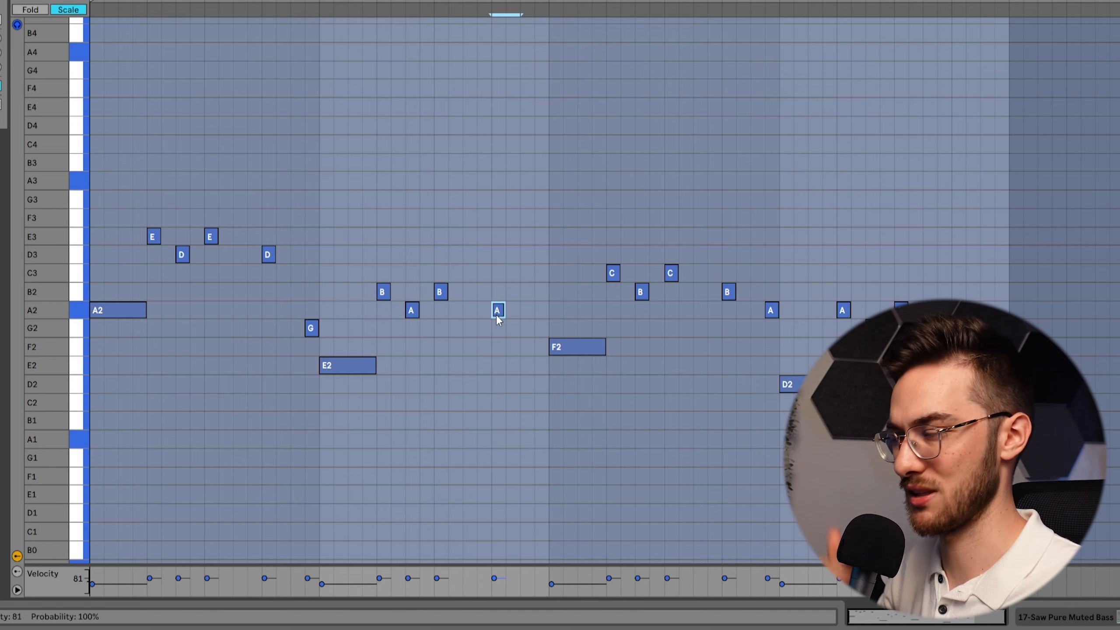
double_click(541, 292)
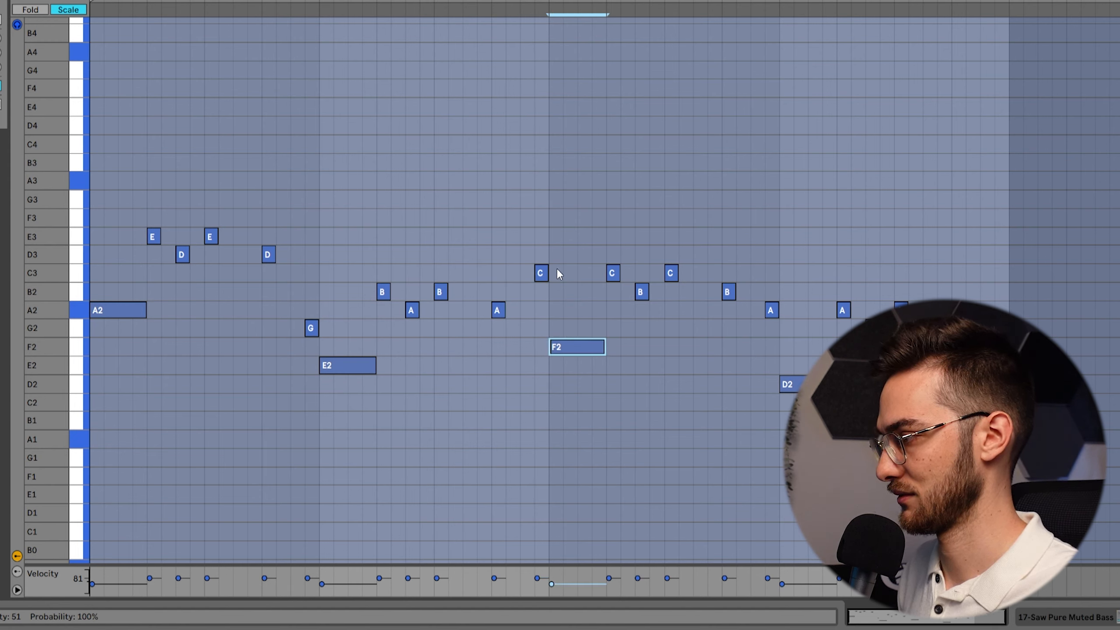
left_click(507, 218)
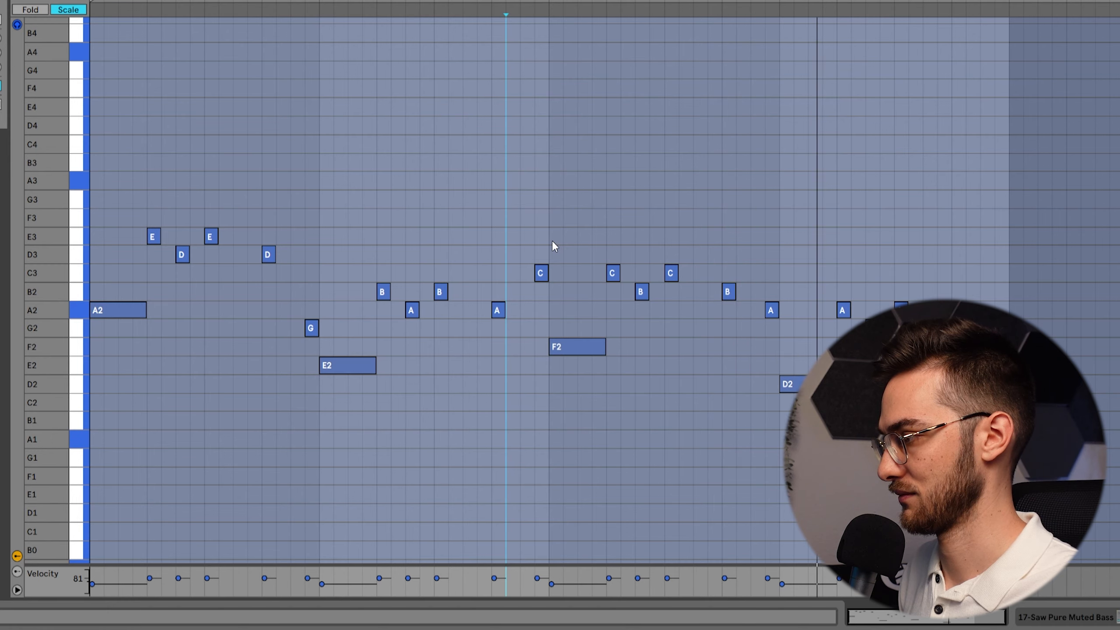
double_click(541, 273)
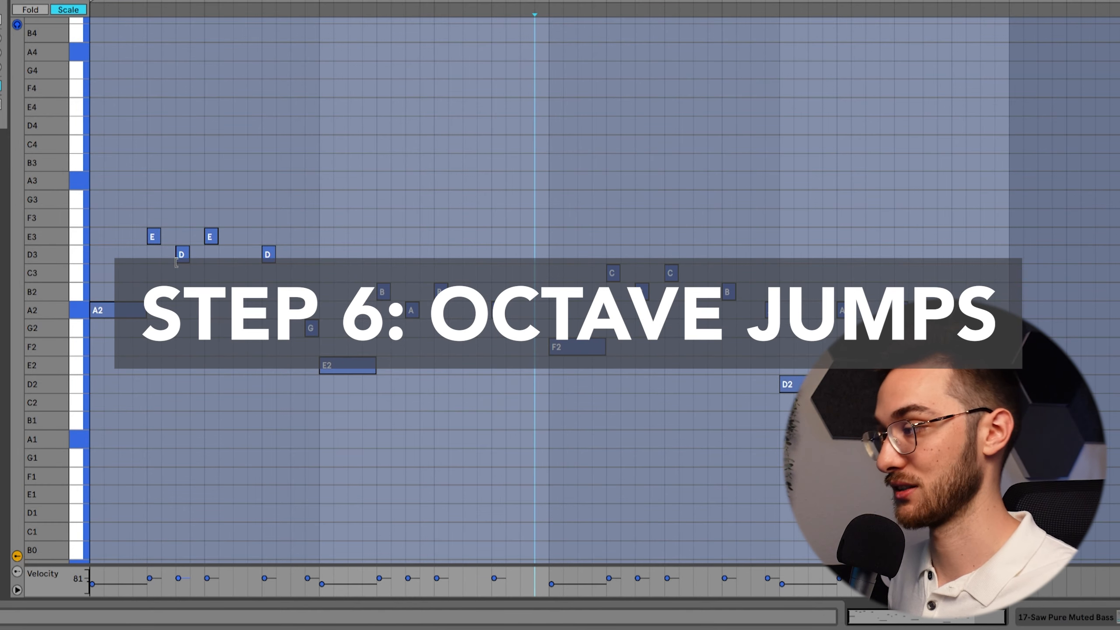
Step: Raise the second E3 note of the first melody phrase one octave to E4
left_click(236, 193)
left_click(211, 237)
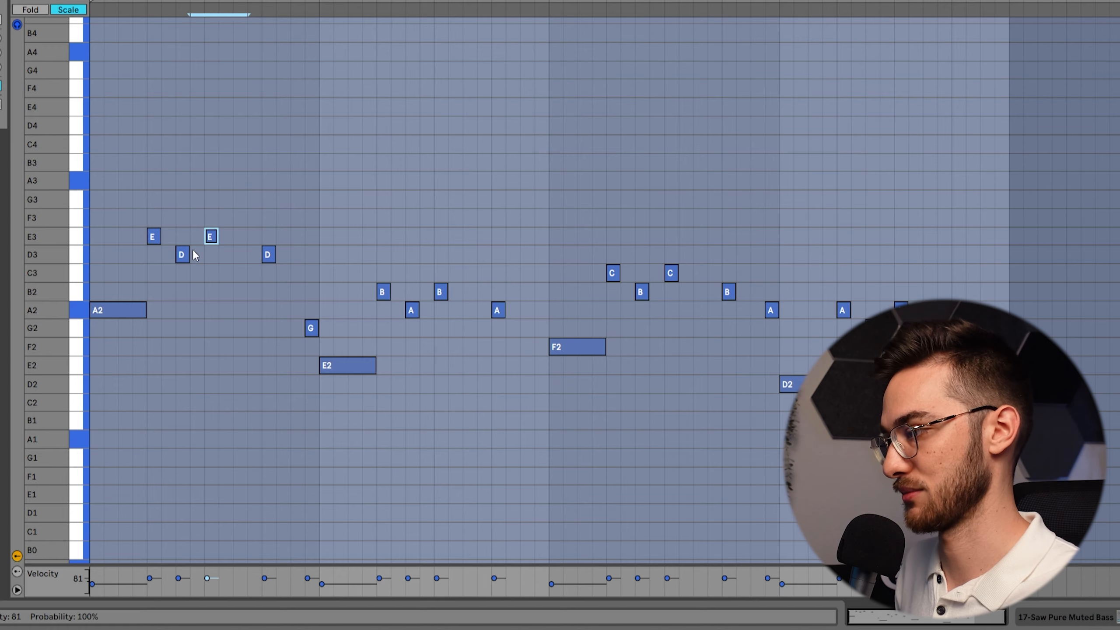
key("shift+Up")
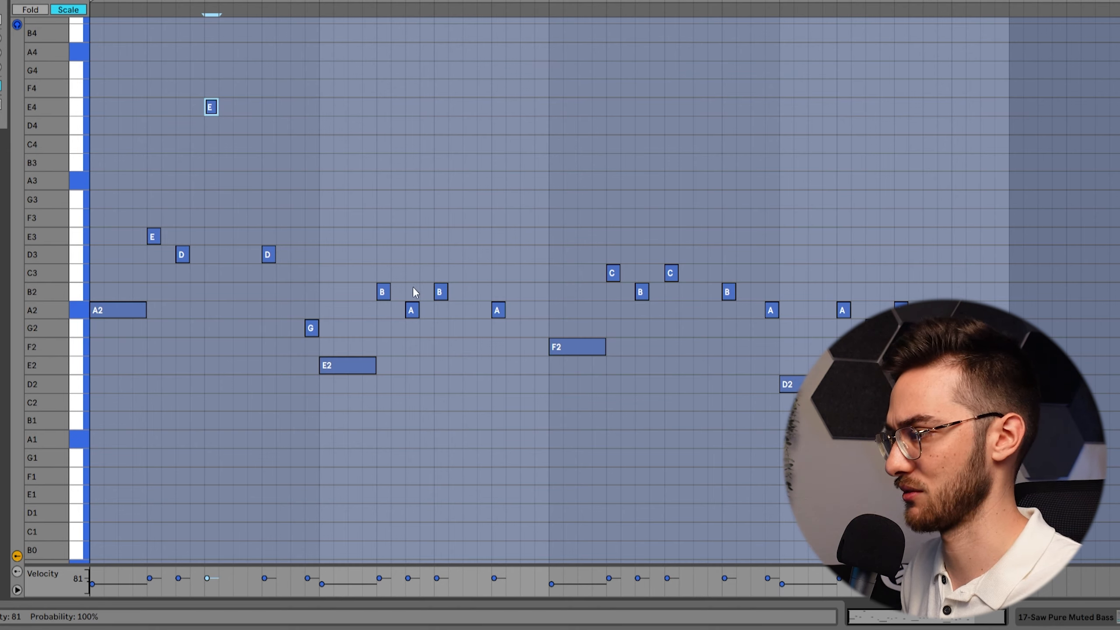
Step: Raise the first A2 after E2, the second C3 after F2, the second A2 after D2 and the G2 lead-in by one octave
left_click(411, 310)
key("shift+Up")
left_click(670, 275)
key("shift+Up")
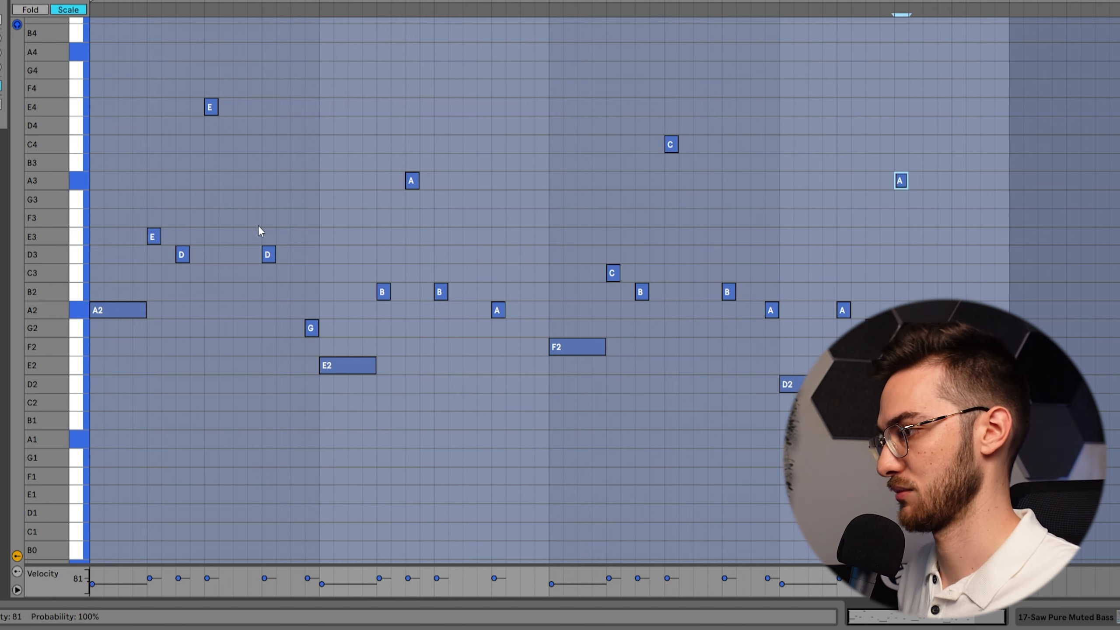
left_click_drag(326, 288, 304, 329)
key("shift+Up")
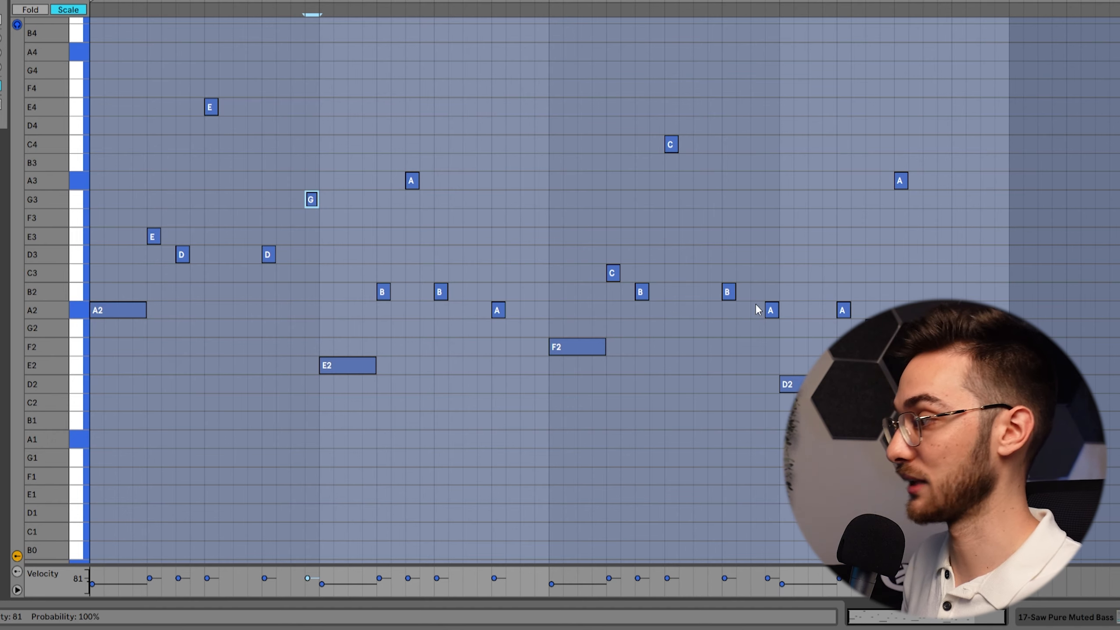
Step: Raise the A2 lead-in note just before the D2 bass note by one octave and play the clip
left_click_drag(775, 259, 768, 329)
key("shift+Up")
key("space")
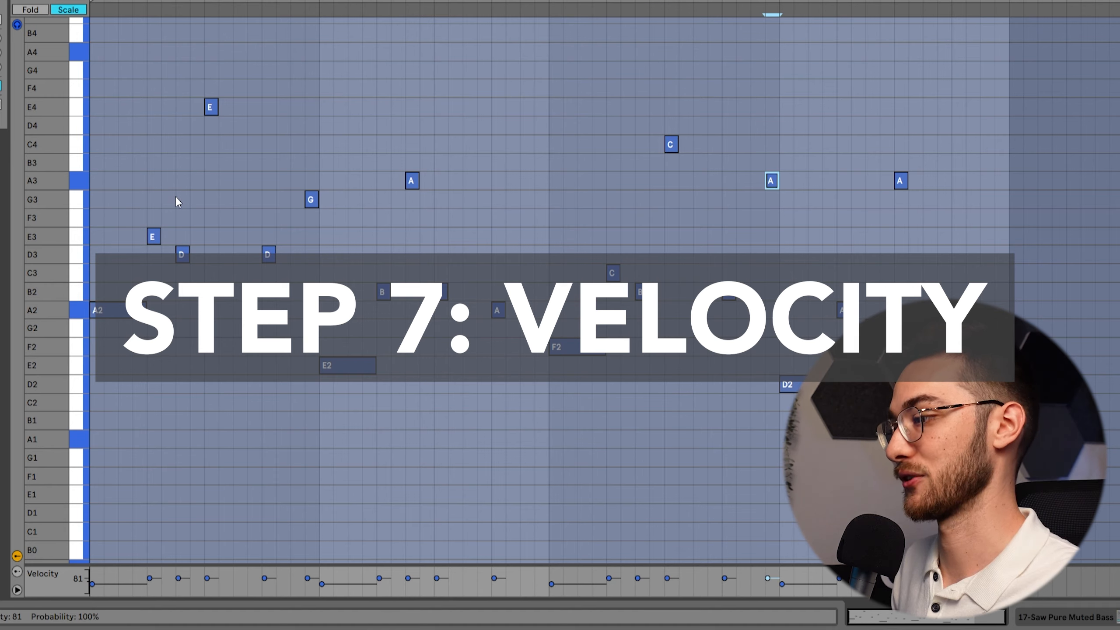
Step: Enlarge the velocity lane and set the first bar's E3 to about 44, first D3 to 78 and E4 to 104
left_click_drag(159, 565, 160, 380)
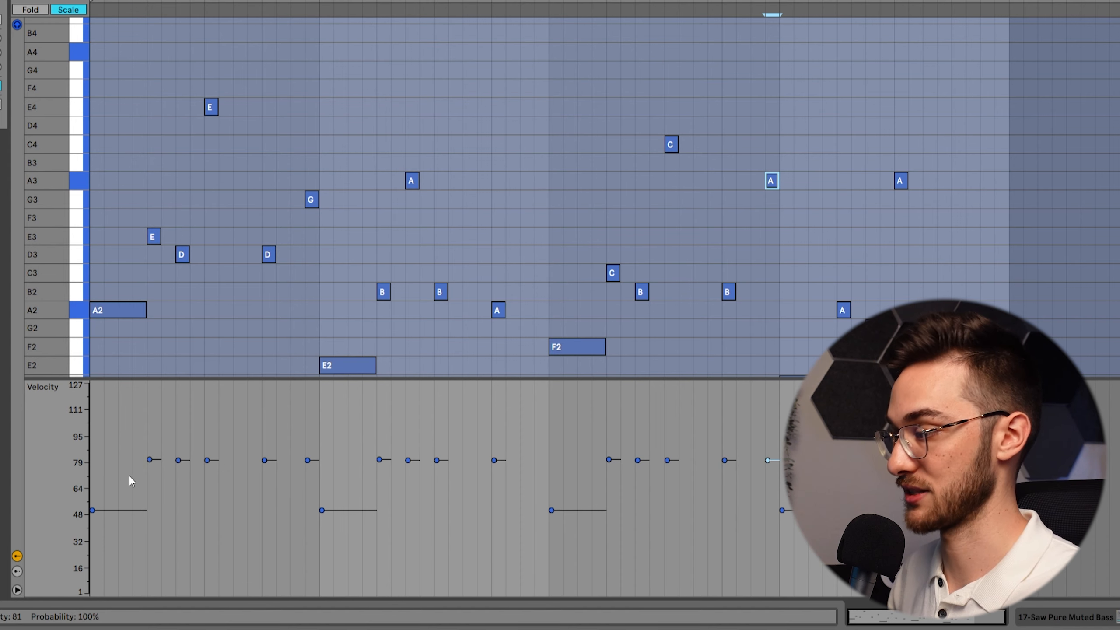
left_click(149, 460)
left_click_drag(150, 459, 150, 524)
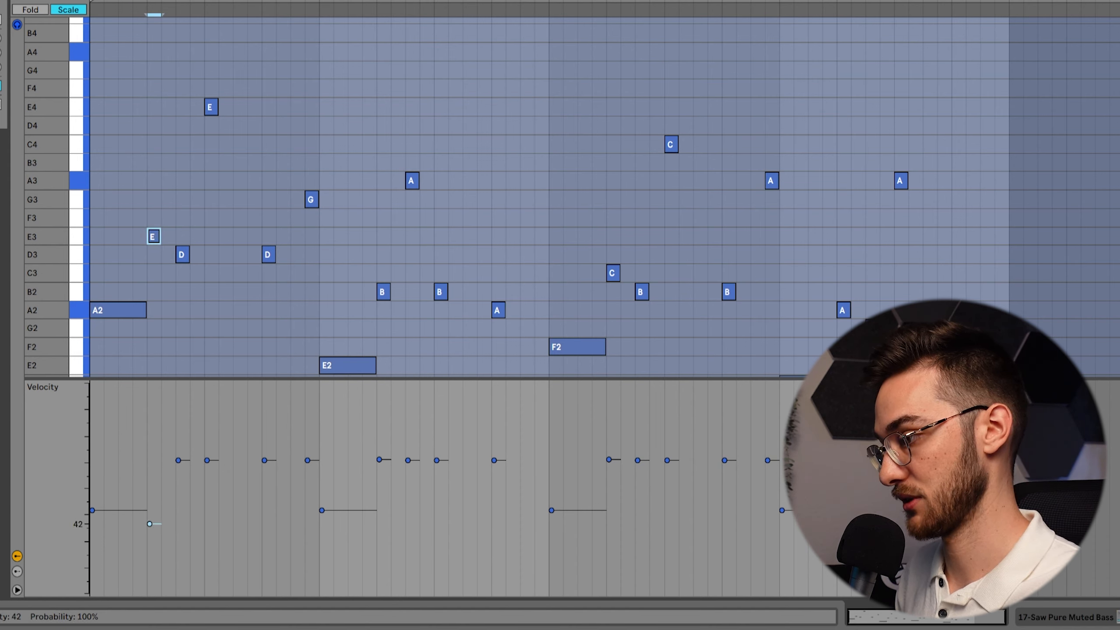
left_click_drag(149, 564, 150, 520)
mouse_move(178, 460)
left_mouse_down()
mouse_move(187, 421)
mouse_move(181, 465)
left_mouse_up()
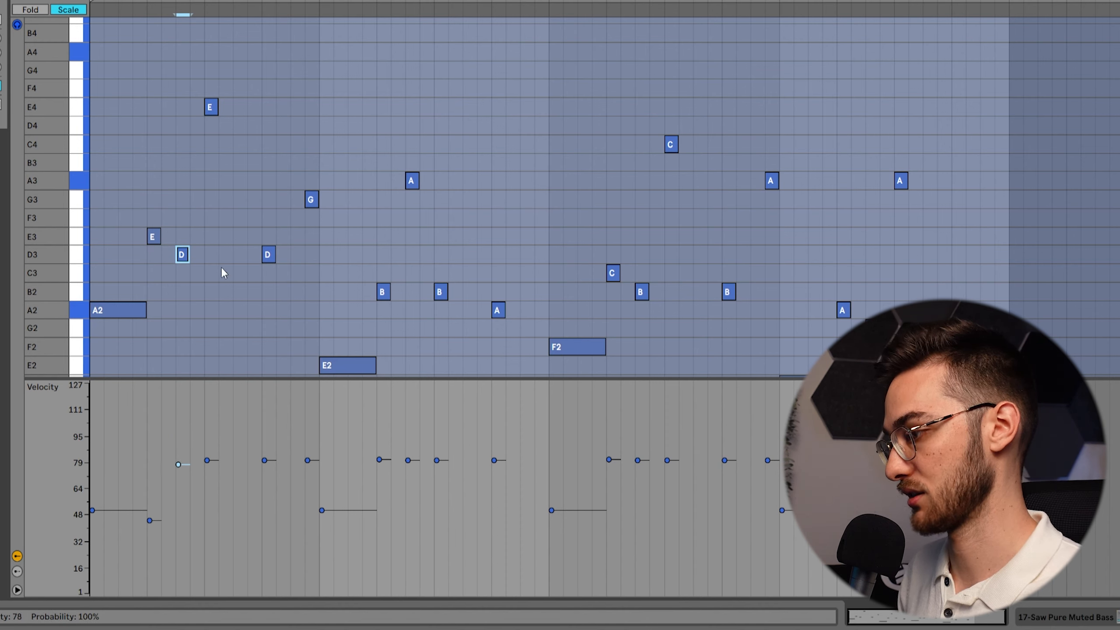
left_click_drag(207, 460, 207, 427)
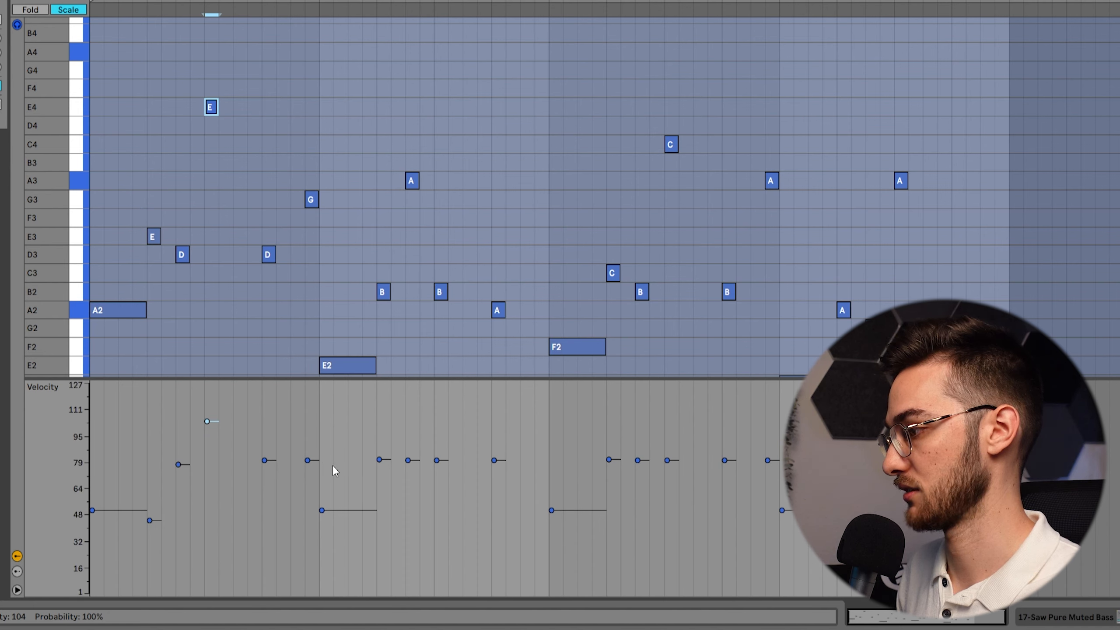
Step: Set velocities of the G3 lead-in to about 107, second D3 to 60, E2 to 39 and the following B2 to 72
left_click_drag(307, 461, 307, 413)
left_click_drag(264, 461, 264, 494)
left_click_drag(322, 511, 322, 528)
left_click(379, 460)
left_click_drag(380, 460, 379, 473)
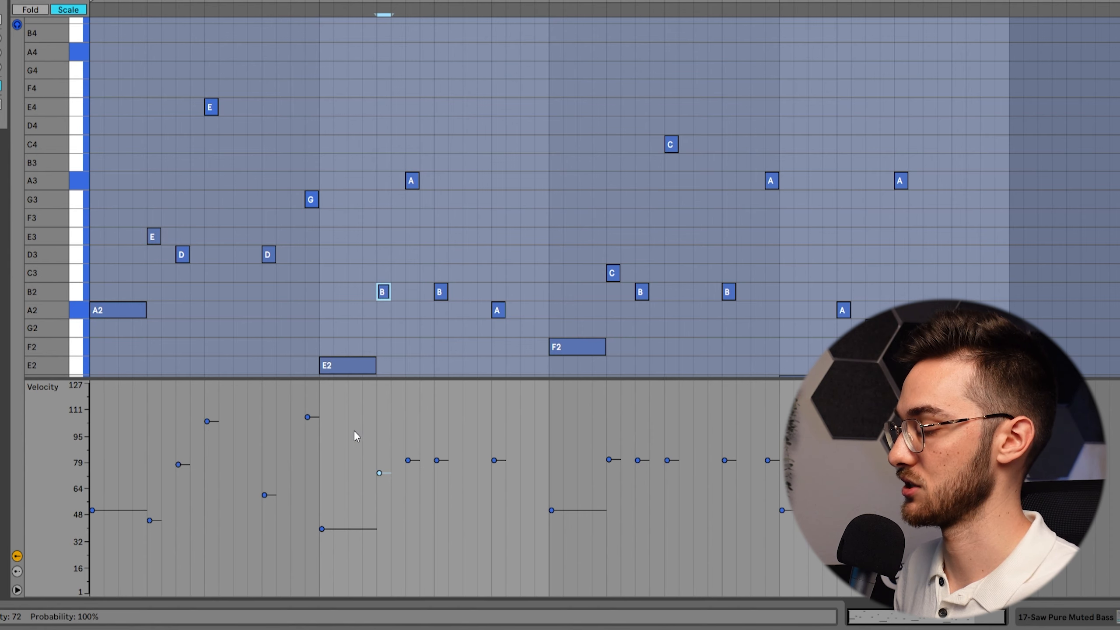
Step: Randomize the velocities of all notes several times with an amount of 28, and play the result
left_click(307, 304)
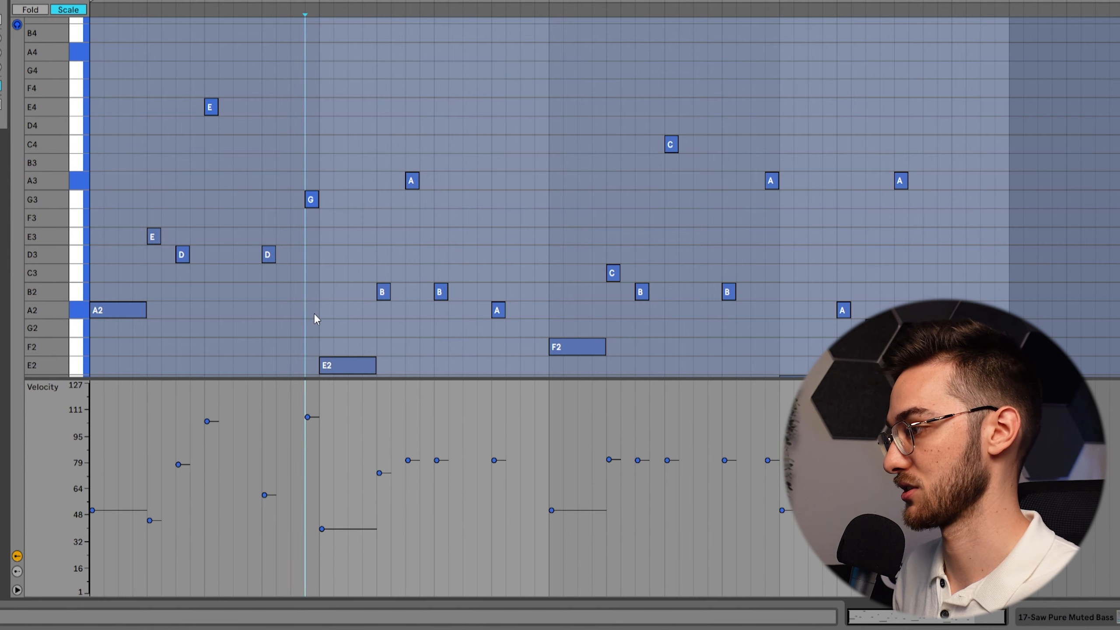
key("ctrl+a")
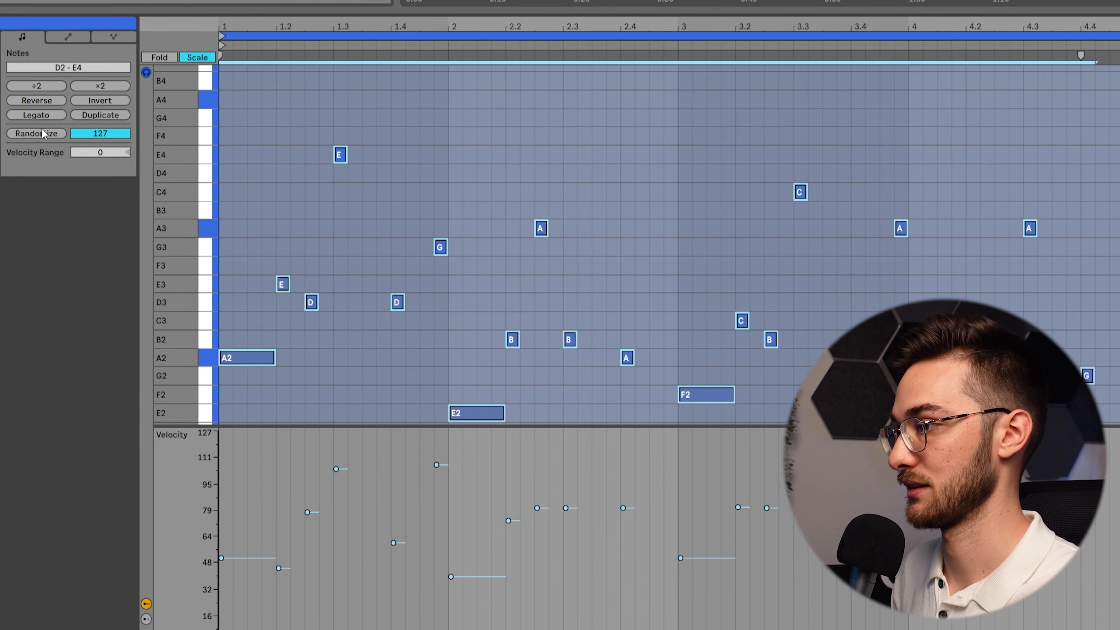
left_click_drag(105, 136, 106, 138)
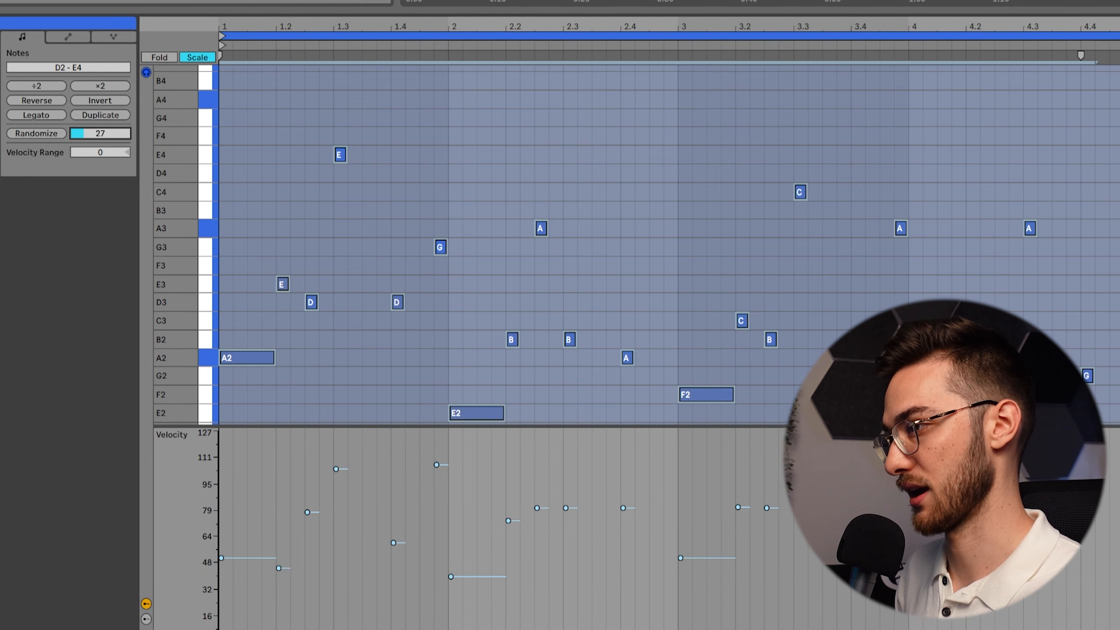
left_click(31, 133)
left_click(30, 134)
left_click(31, 133)
key("space")
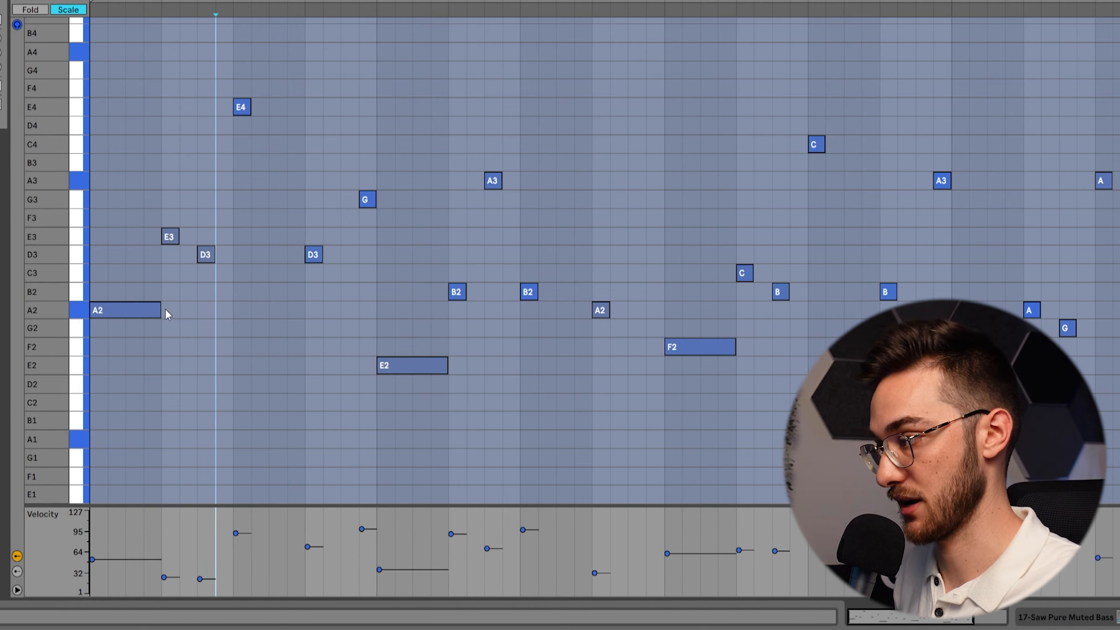
Step: Shorten the opening A2 to one sixteenth, lengthen the following E3 to two sixteenths and move it two sixteenths earlier
left_click_drag(163, 308, 108, 308)
left_click(184, 235)
left_click_drag(185, 234, 201, 234)
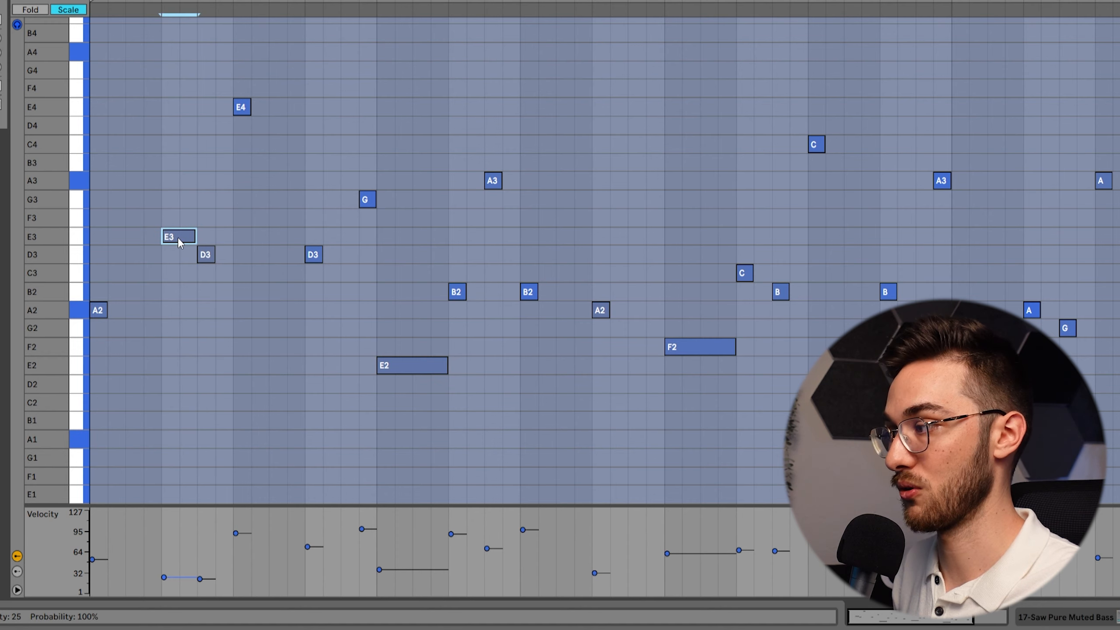
left_click_drag(178, 237, 141, 237)
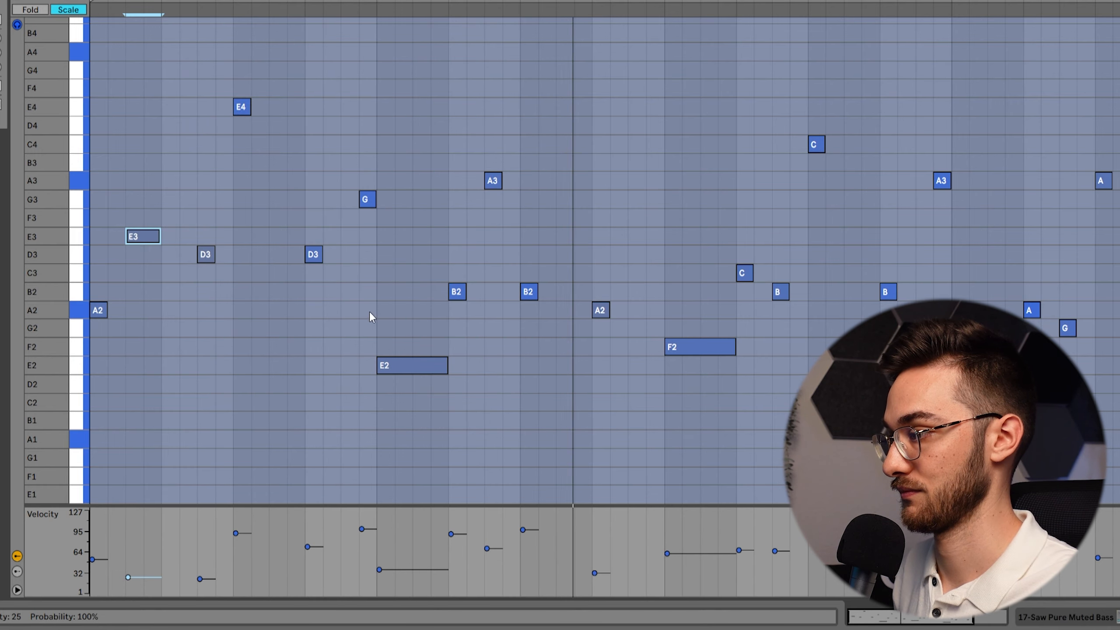
Step: Shorten the E2 and F2 bass notes, extend the B2 and C3 following them to start one sixteenth earlier, and play the clip
left_click_drag(446, 366, 394, 365)
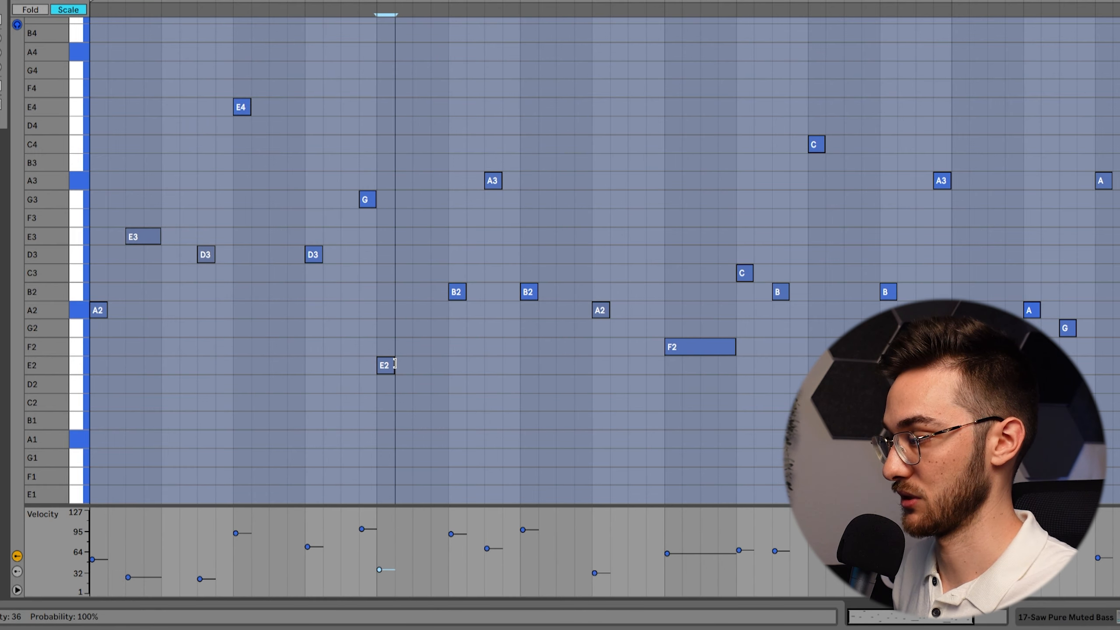
mouse_move(458, 294)
left_mouse_down()
mouse_move(437, 291)
mouse_move(485, 294)
left_mouse_up()
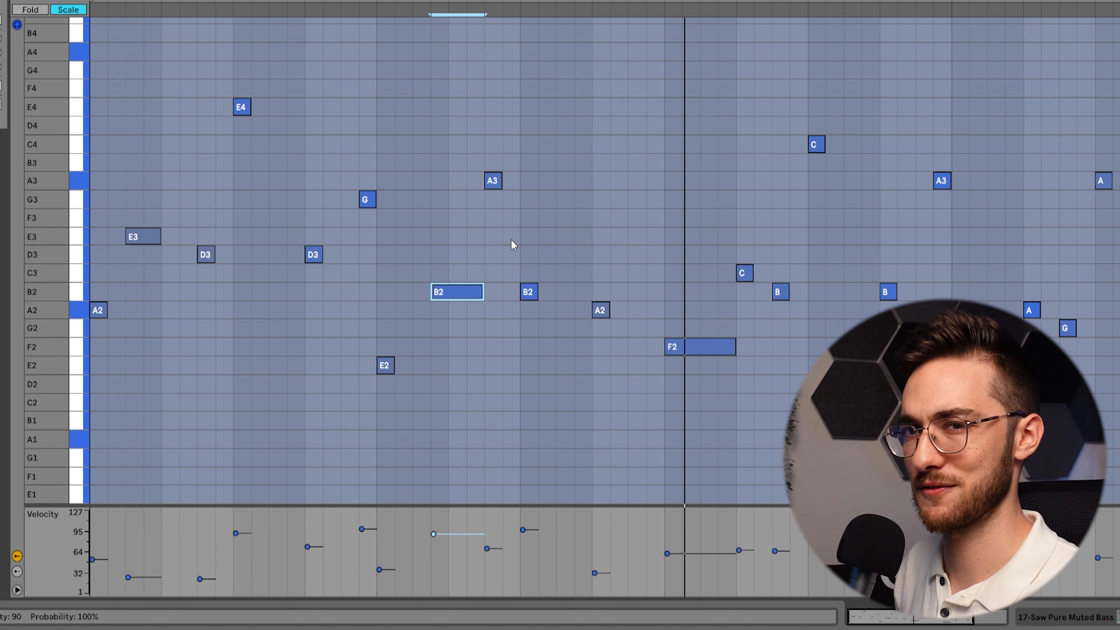
scroll(543, 250, "down", 2)
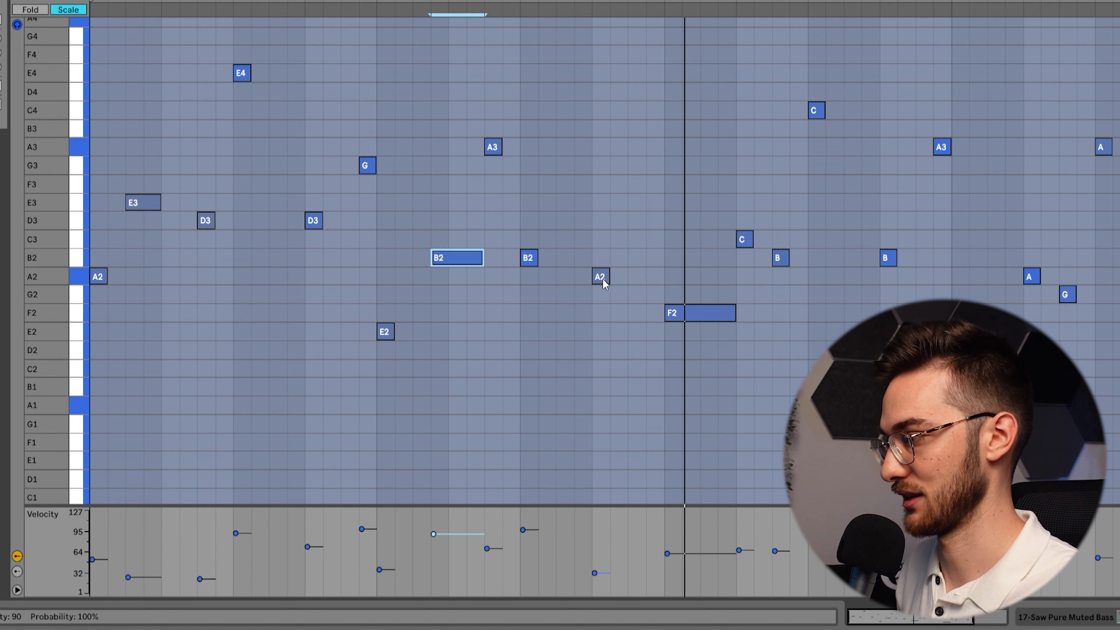
left_click(719, 313)
left_click_drag(734, 313, 698, 312)
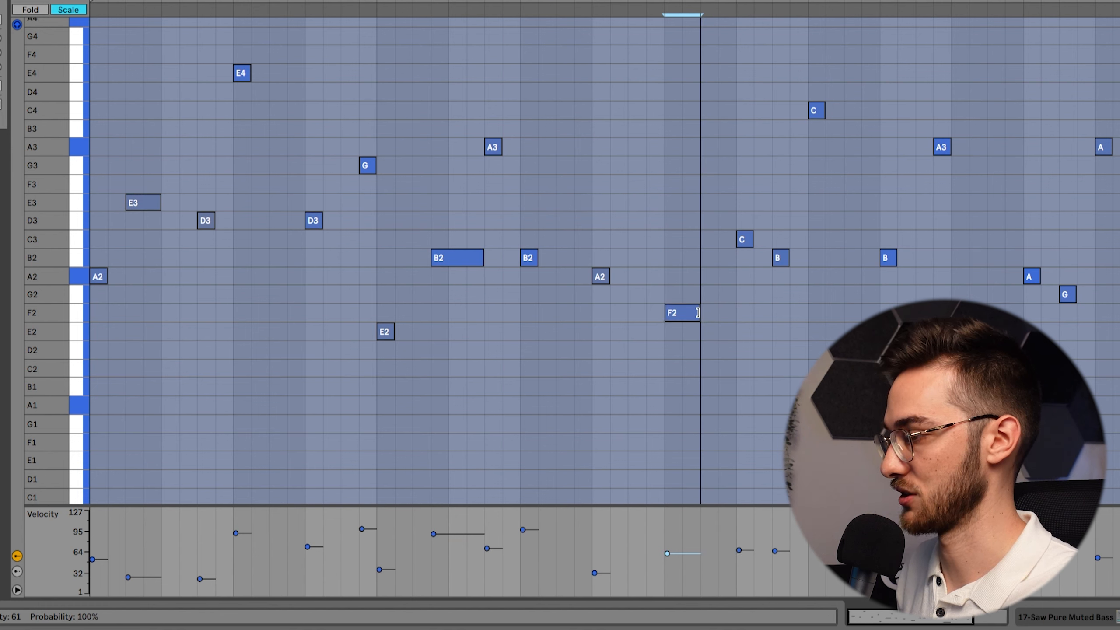
mouse_move(745, 240)
left_mouse_down()
mouse_move(728, 240)
mouse_move(754, 241)
left_mouse_up()
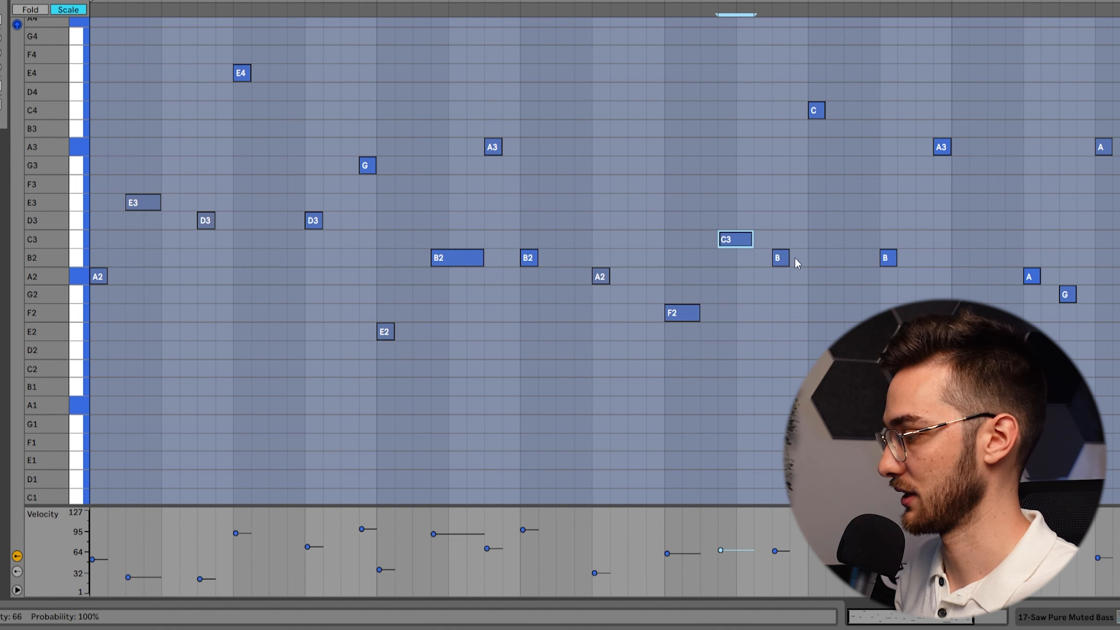
key("space")
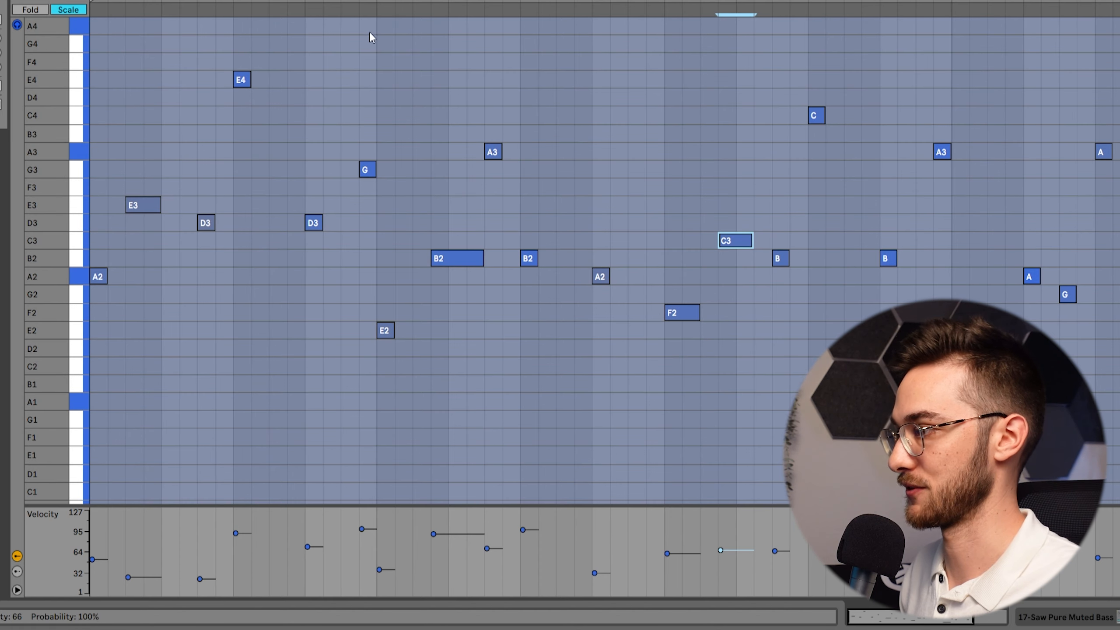
Step: Try halving and doubling the timing of the first bar's notes, and halving that of all notes
left_click_drag(370, 35, 94, 357)
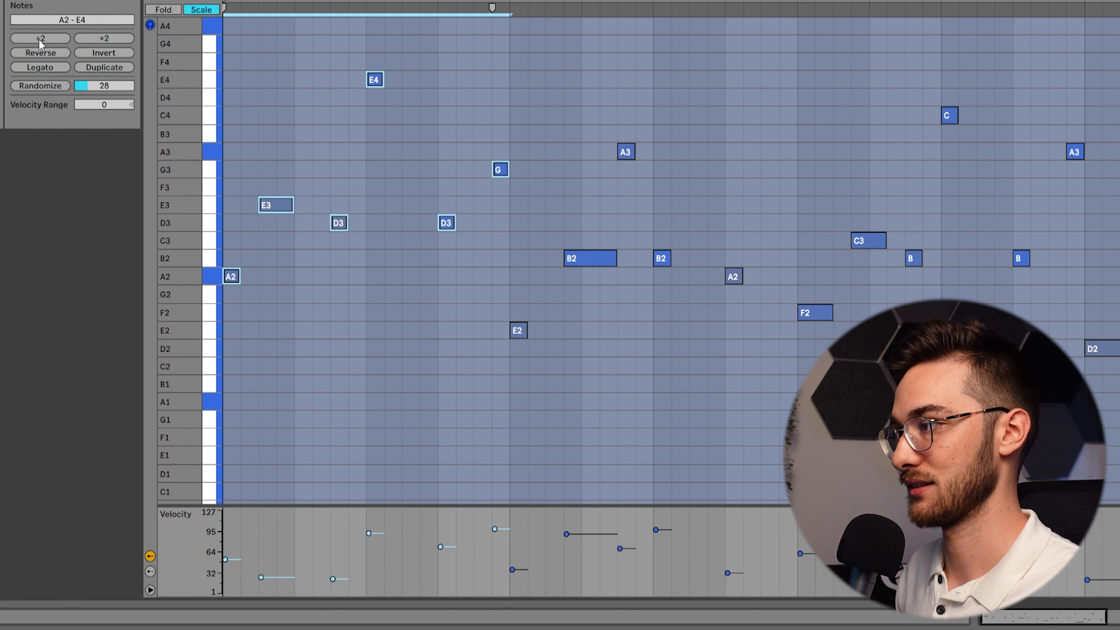
left_click(48, 39)
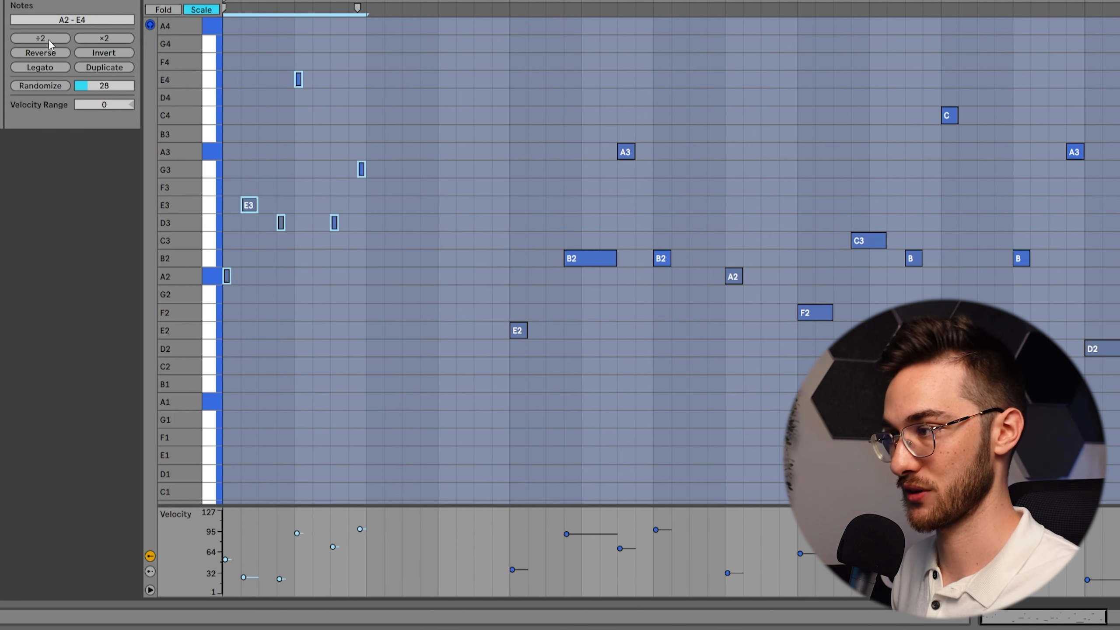
left_click(96, 42)
left_click(96, 42)
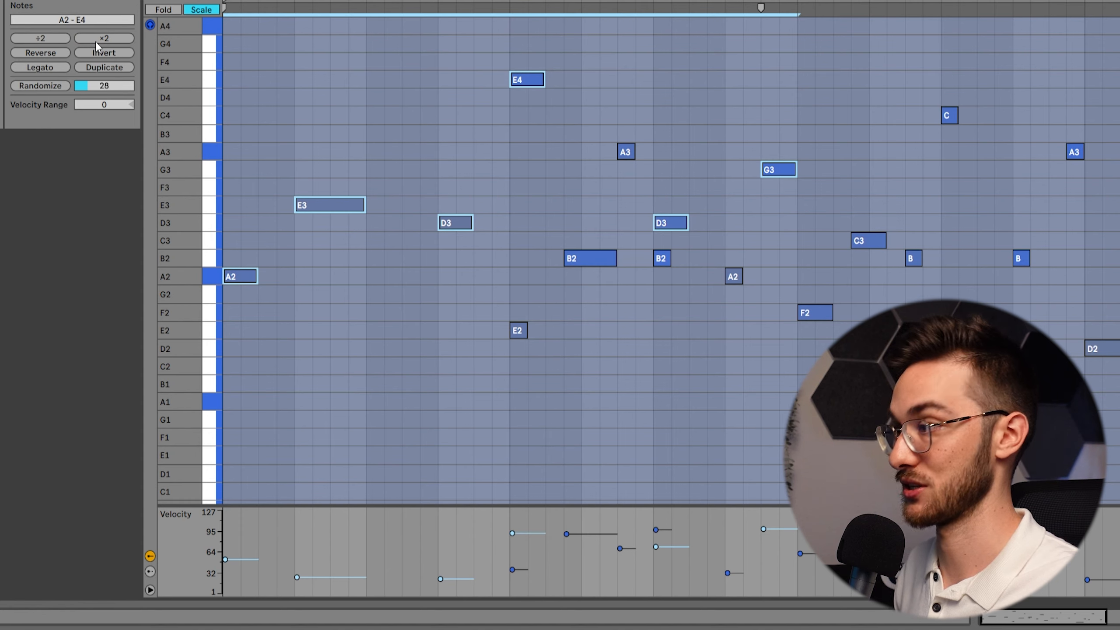
left_click(50, 38)
left_click(50, 39)
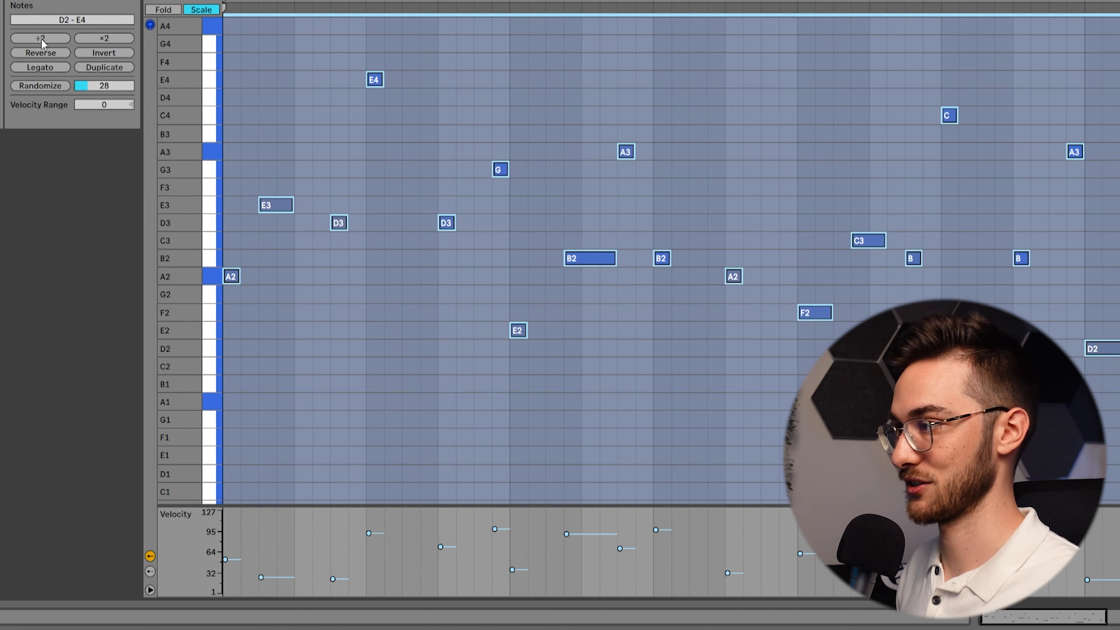
left_click(45, 39)
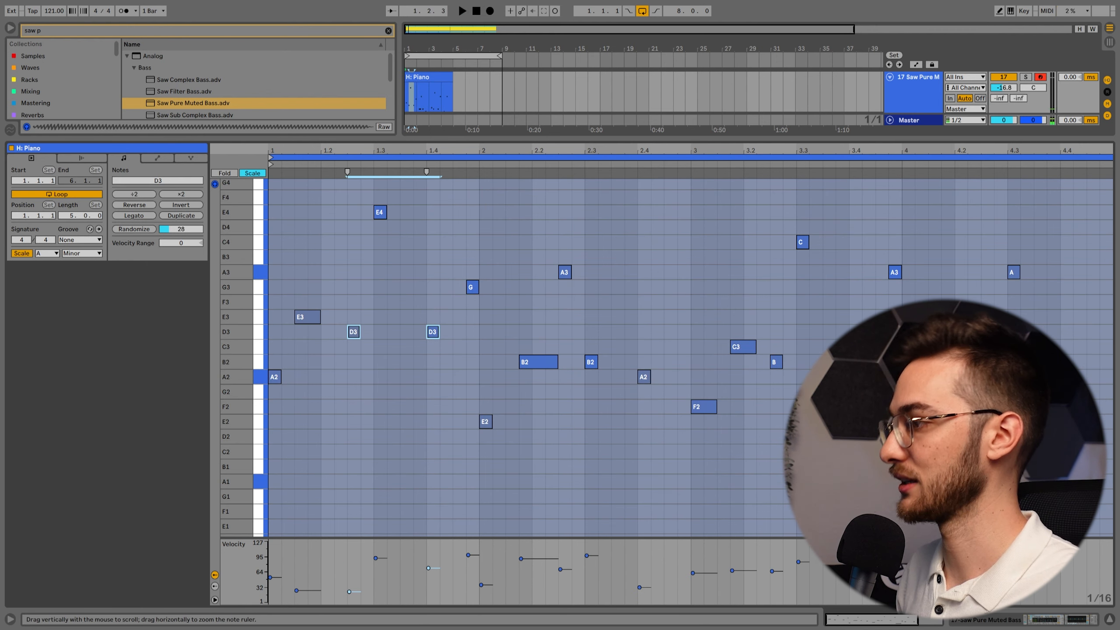
Step: Duplicate the Piano clip directly after the original in the arrangement and colour the copy dark gold
left_click(388, 284)
scroll(459, 320, "up", 3)
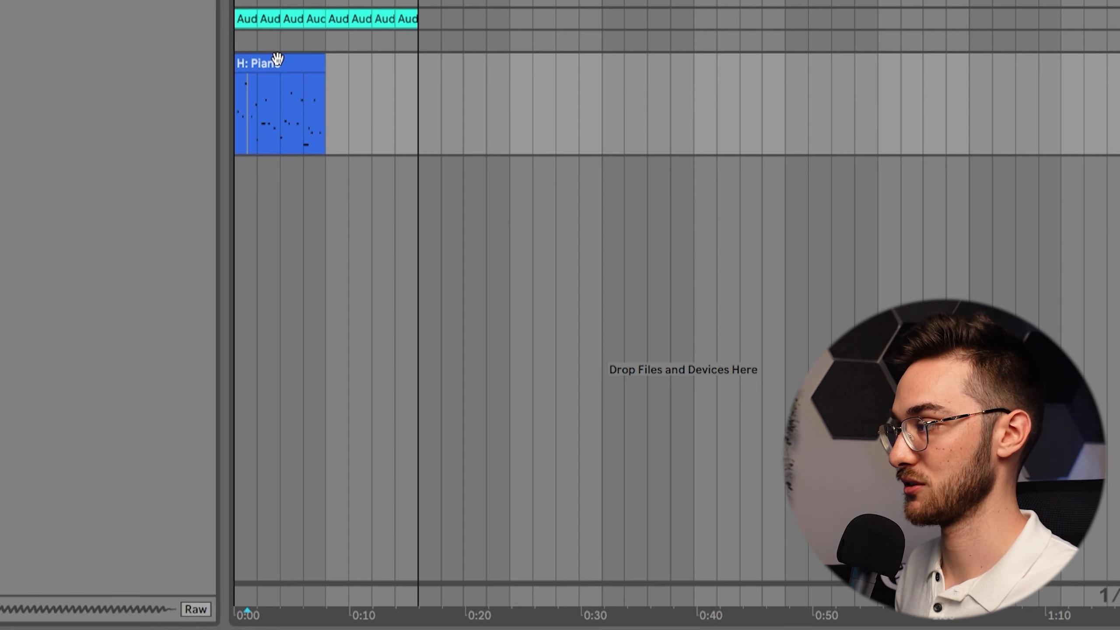
left_click(330, 174)
left_click_drag(269, 65, 365, 74)
left_click(278, 67)
left_click(353, 63)
left_click(285, 64)
left_click(347, 63)
left_click(292, 65)
left_click(360, 67)
left_click(309, 65)
right_click(349, 65)
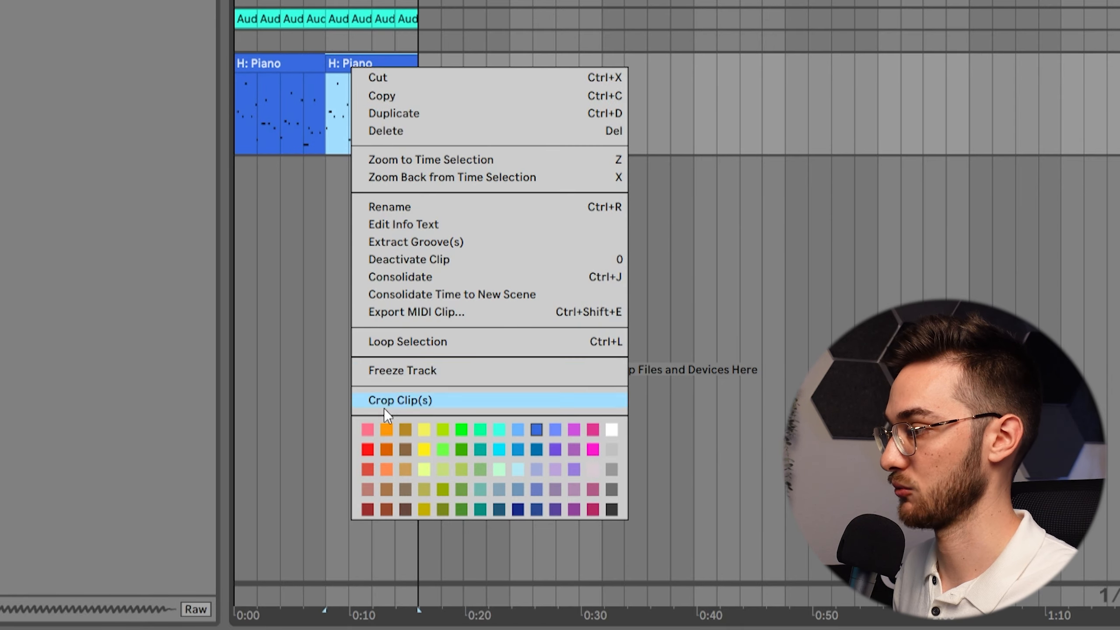
left_click(405, 429)
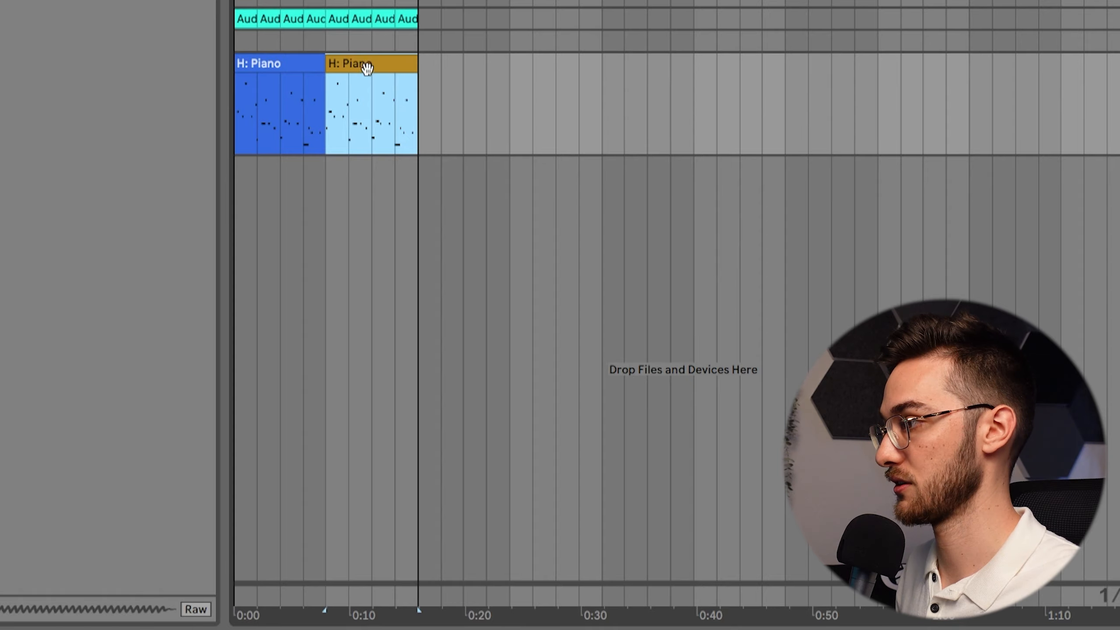
Step: Rename the first clip as Phrase 1 and the second clip as Phrase 2
left_click(297, 64)
key("super+r")
type("Phrase 1")
key("Return")
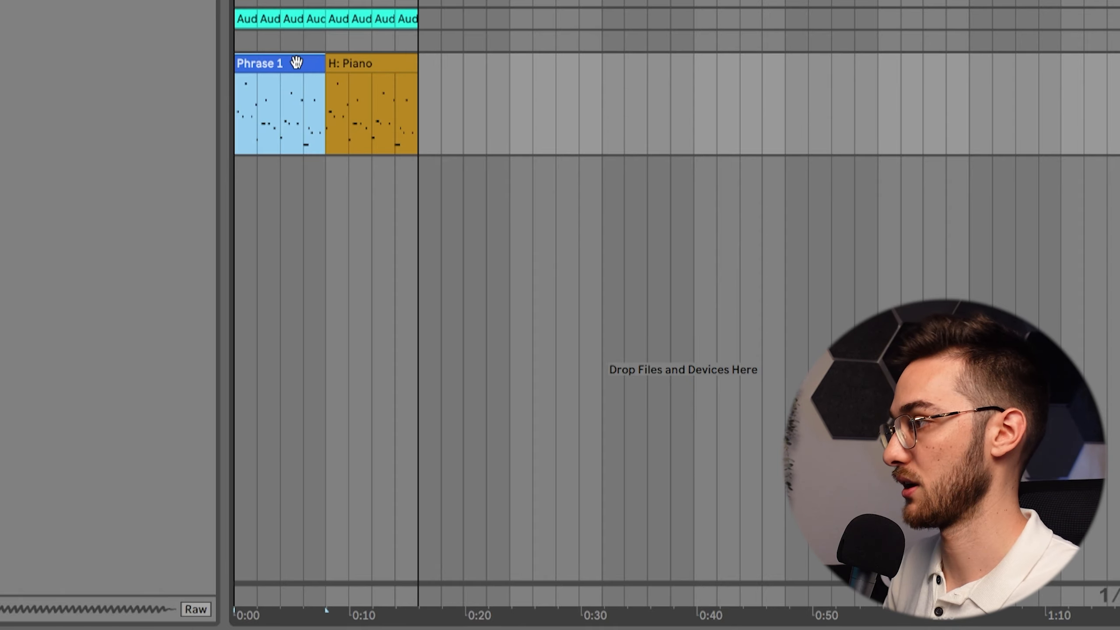
left_click(342, 67)
key("super+r")
type("Phrase 2")
key("Return")
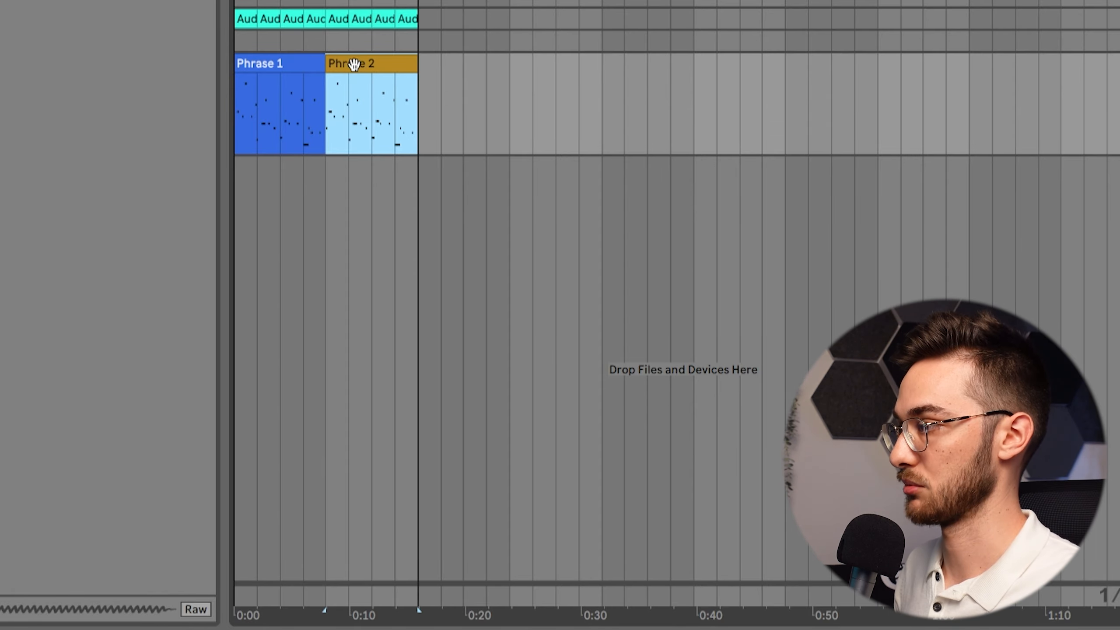
Step: In Phrase 2, raise the lead-in before E2 to A3 and the lead-in before D2 to C4, and play it back
double_click(353, 64)
left_click(287, 130)
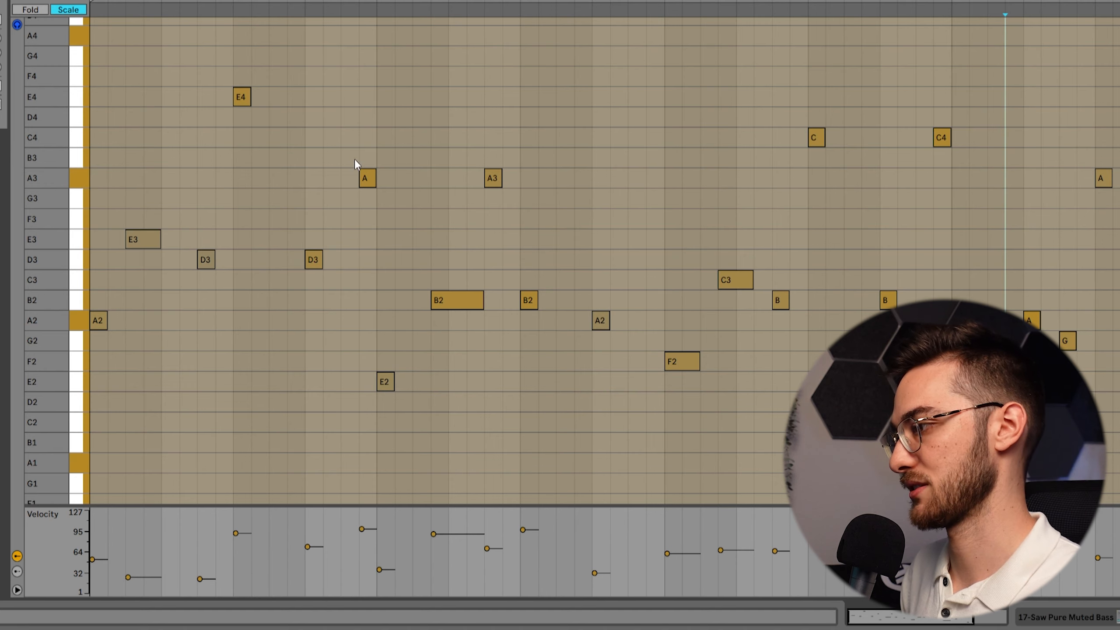
left_click(366, 177)
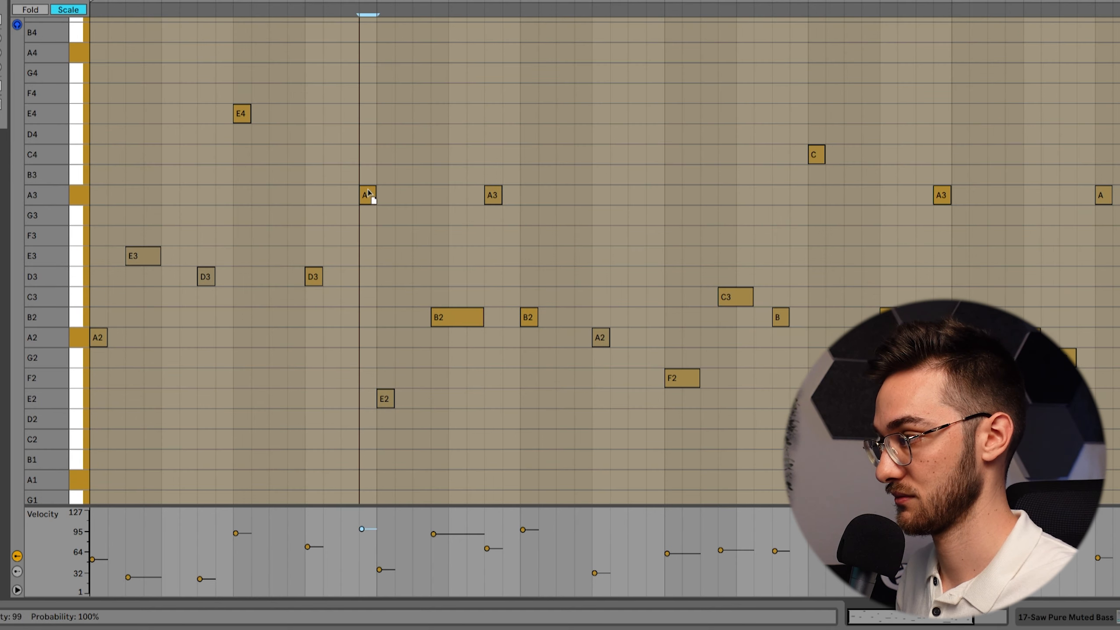
scroll(613, 333, "down", 1)
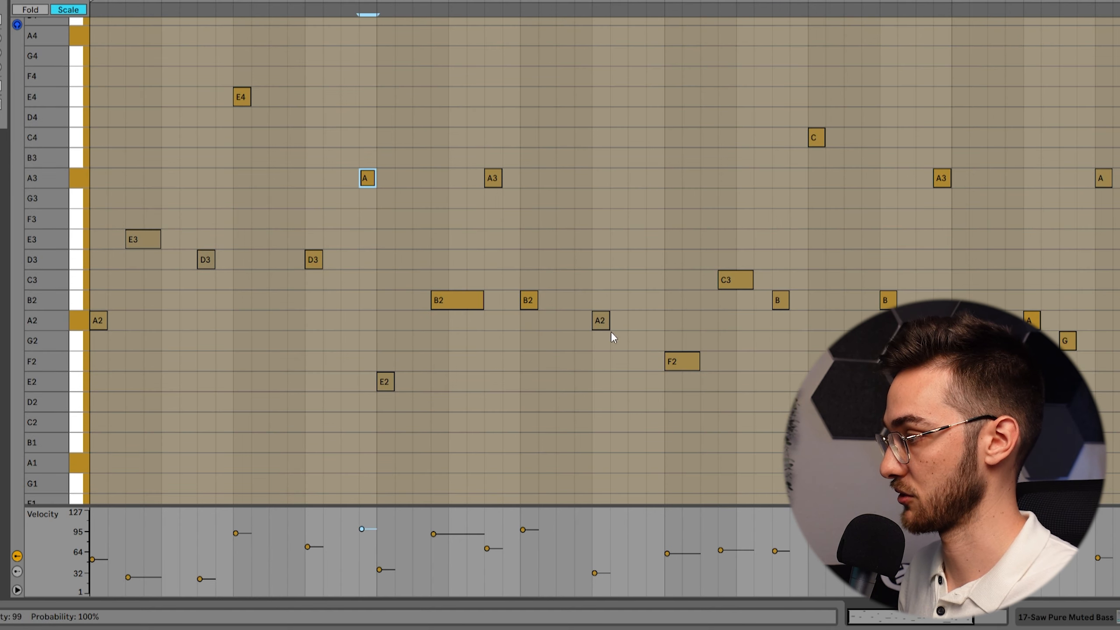
left_click_drag(944, 182, 948, 150)
key("space")
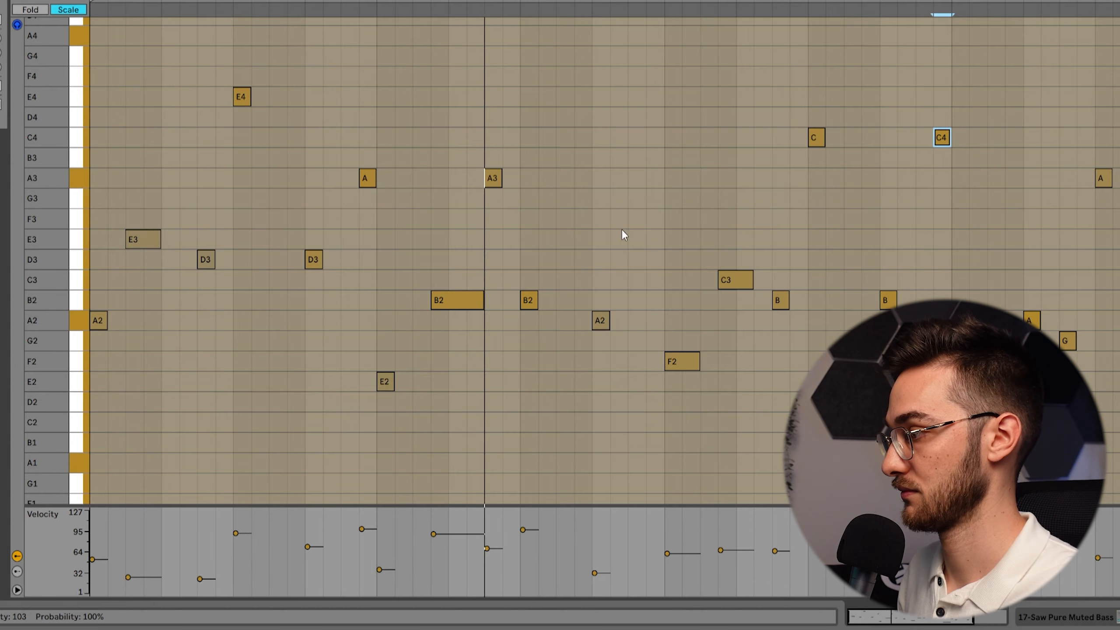
scroll(876, 291, "down", 2)
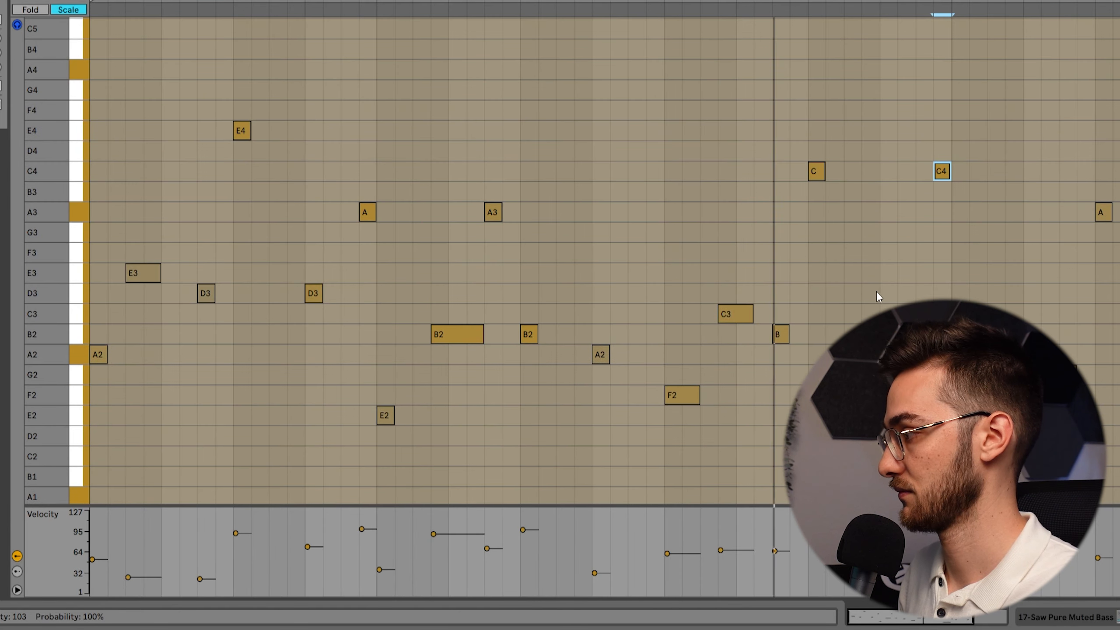
scroll(886, 287, "up", 3)
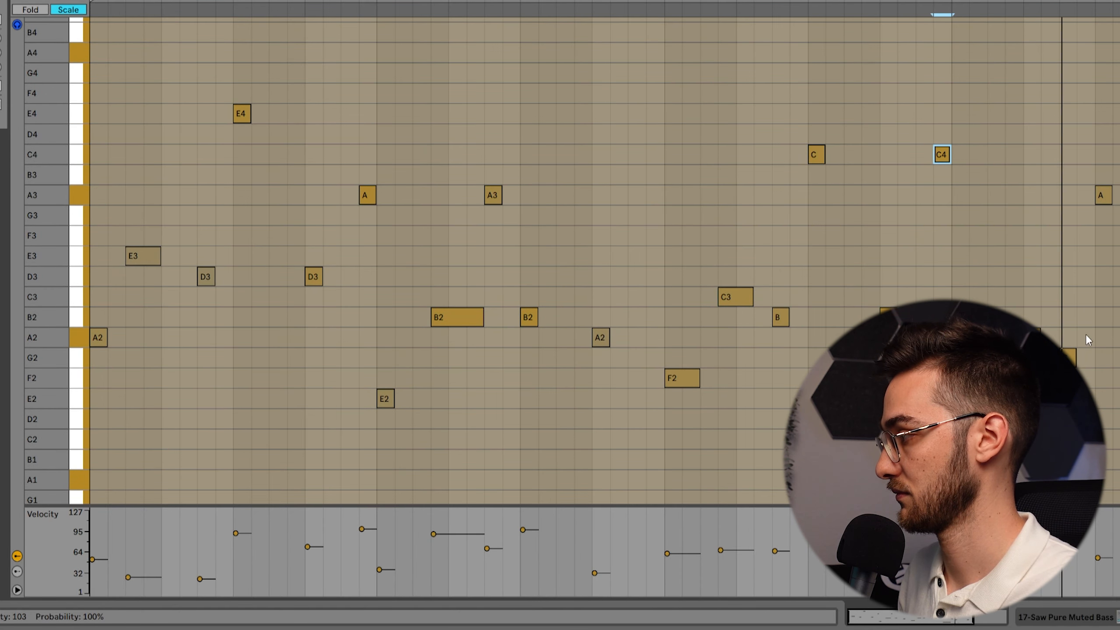
scroll(885, 287, "down", 3)
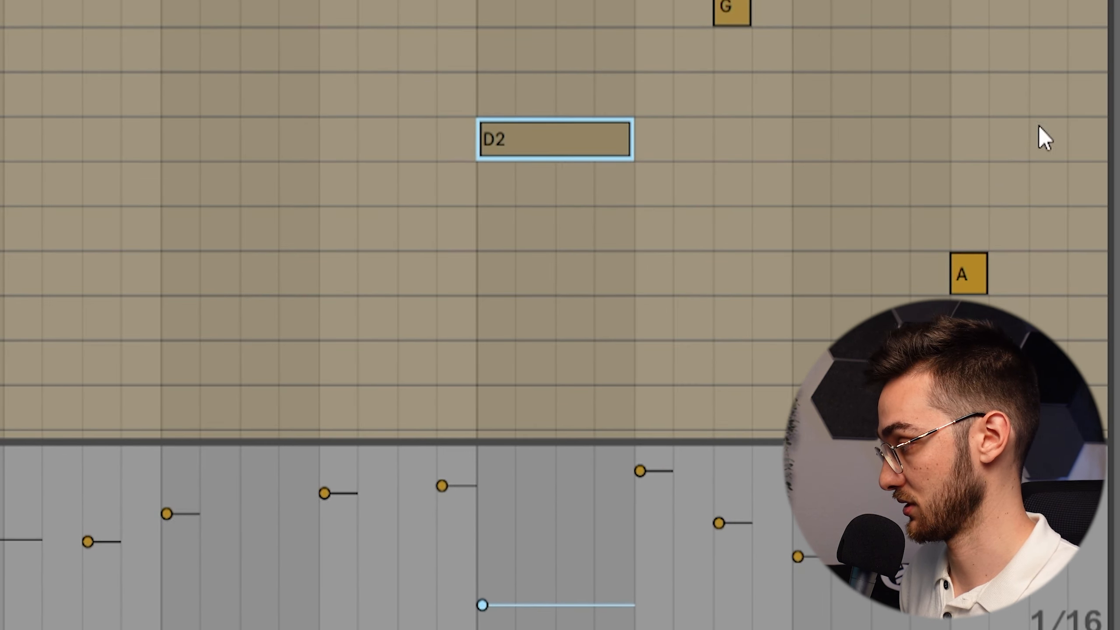
Step: Try inverting the pitches of the opening A2 and E3 notes in Phrase 2, audition the change, and revert it
left_click_drag(1040, 128, 933, 296)
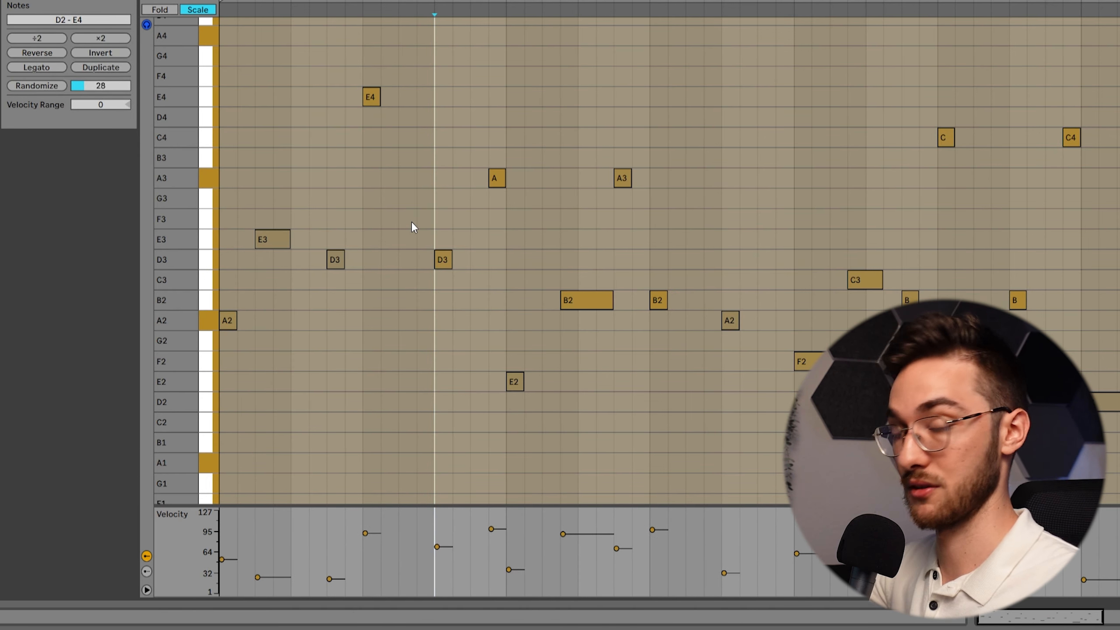
left_click(503, 53)
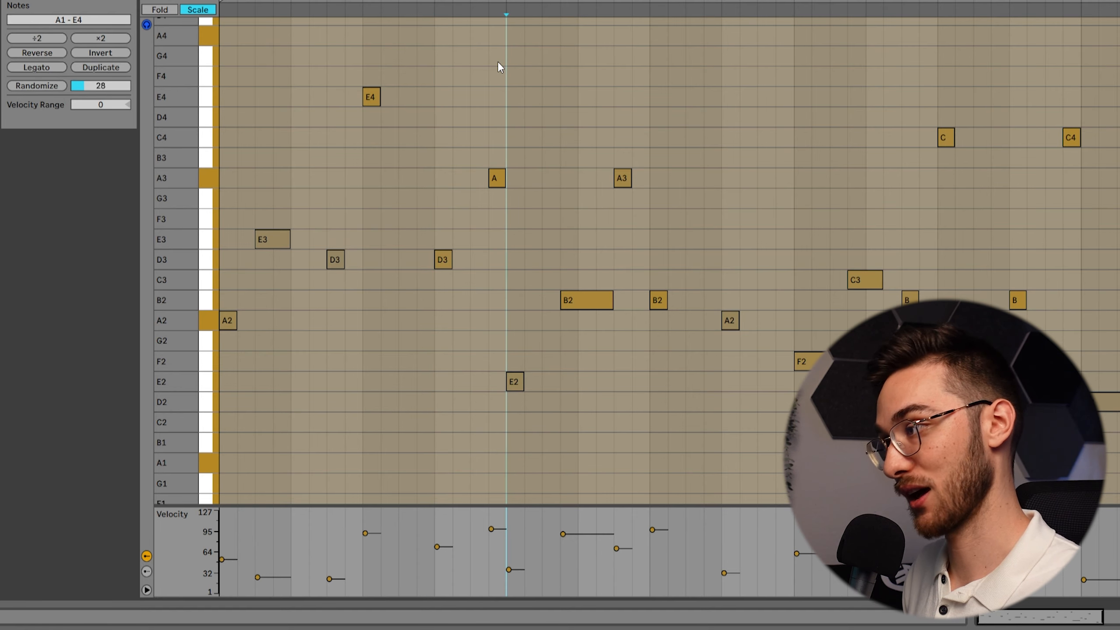
key("ctrl+a")
left_click_drag(287, 147, 222, 310)
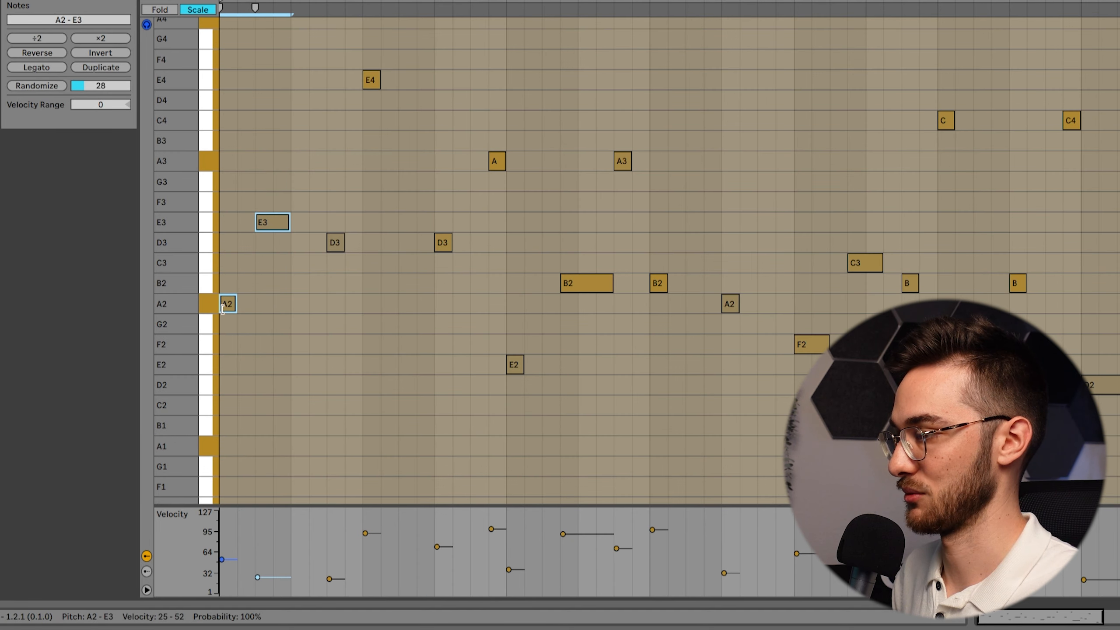
left_click(113, 55)
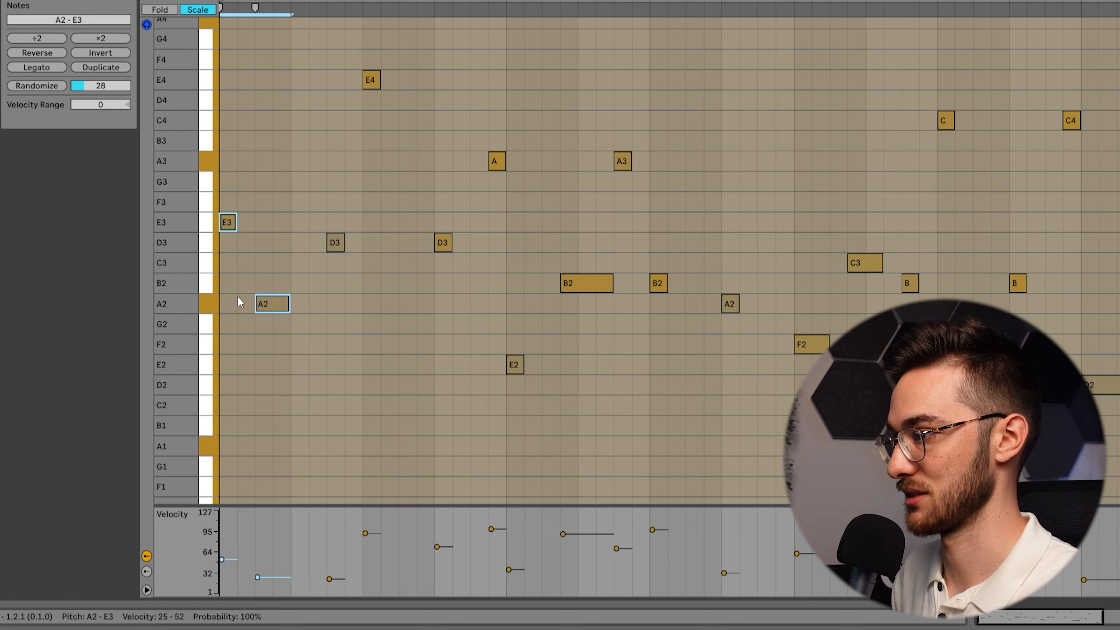
key("space")
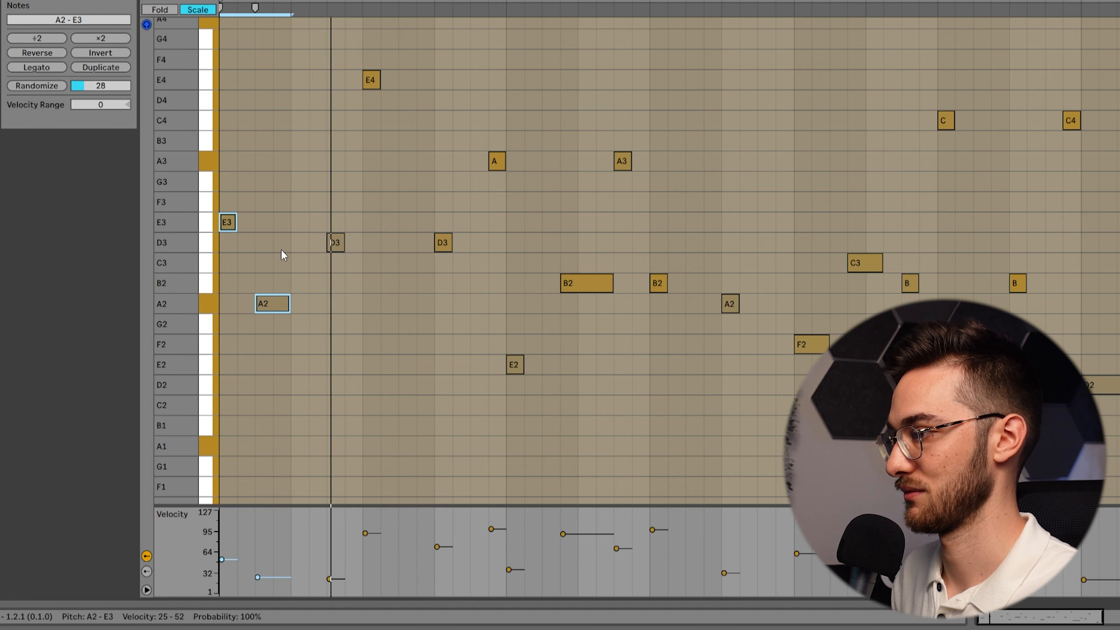
key("space")
left_click(101, 54)
Step: Try inverting the D3 and E4 notes in the first bar of Phrase 2, play them, and revert the change
left_click_drag(320, 41, 410, 289)
left_click(105, 54)
key("space")
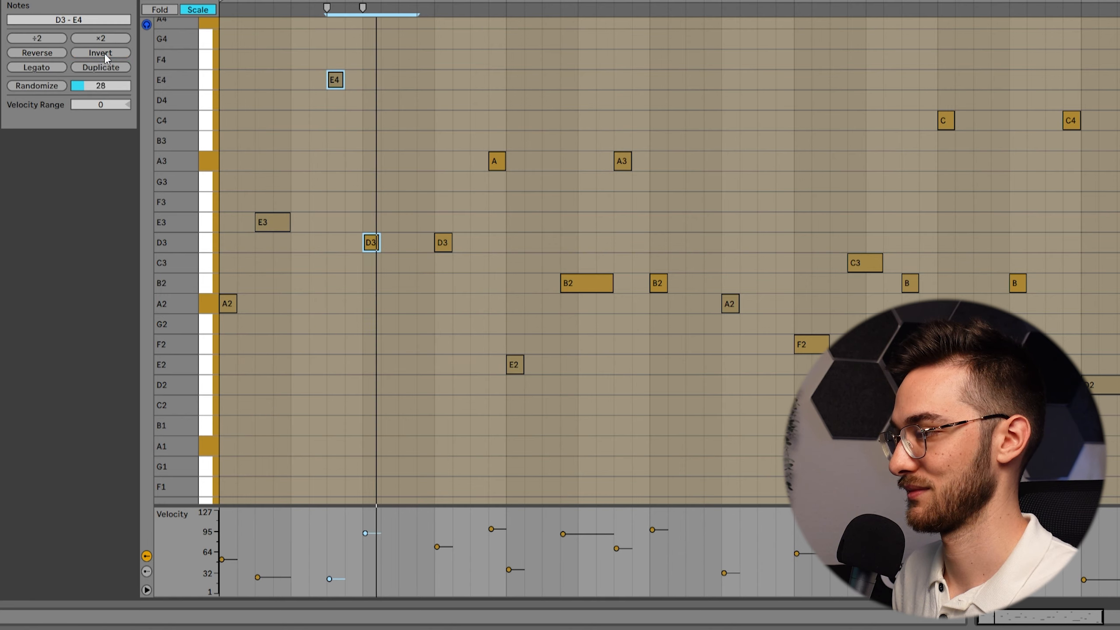
left_click(104, 52)
key("space")
Step: Try reversing the order of the E3 and D3 notes in Phrase 2's first bar, play it back, and revert it
left_click_drag(254, 152, 337, 273)
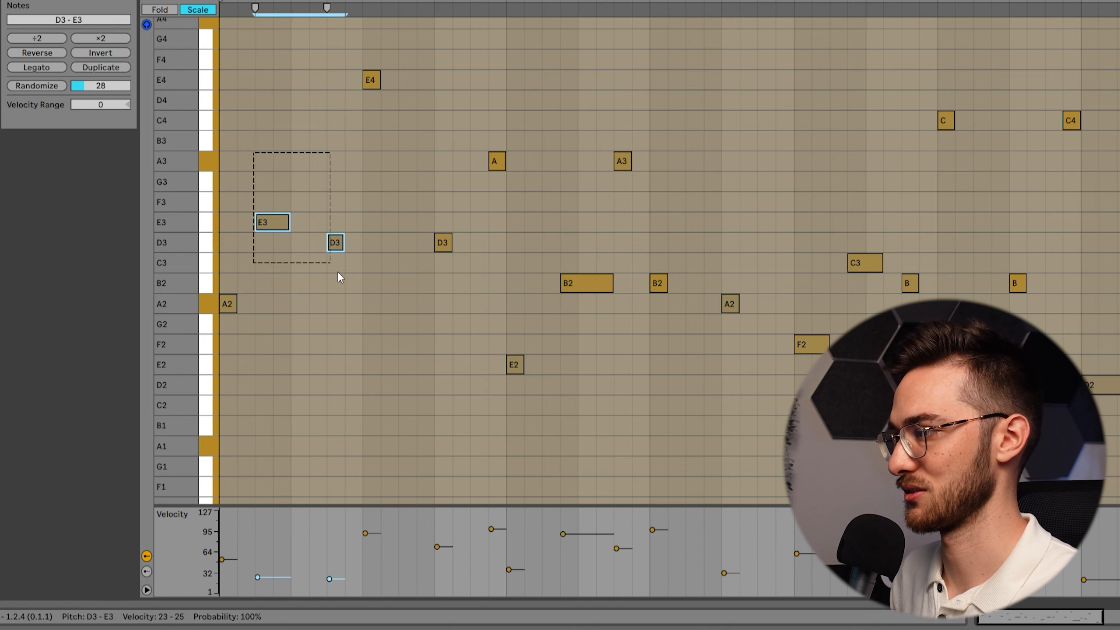
left_click(46, 52)
key("space")
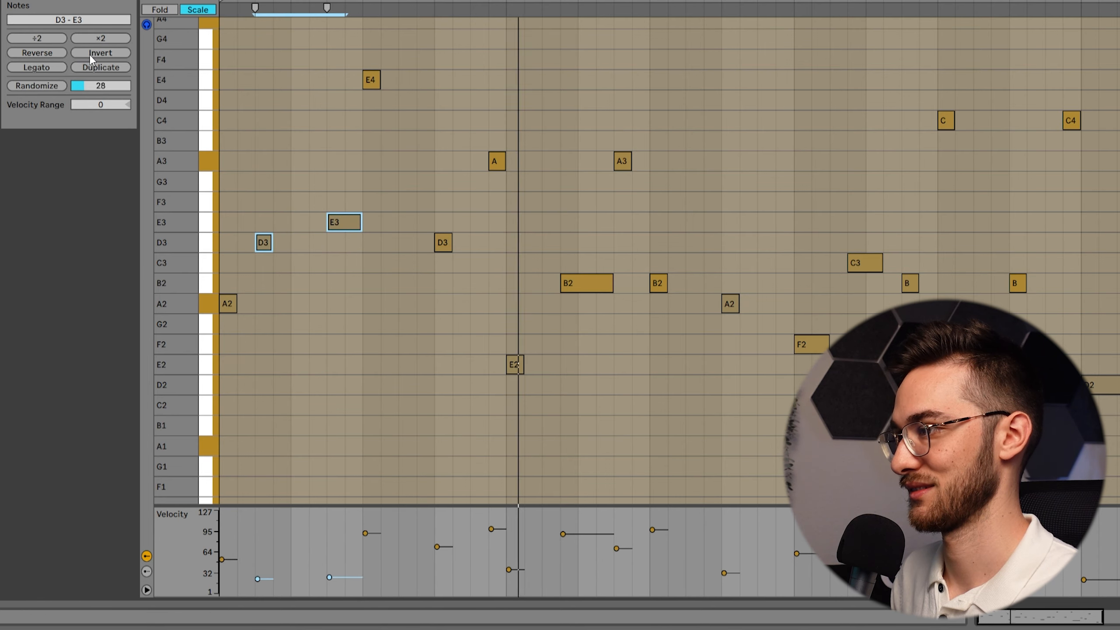
left_click(50, 54)
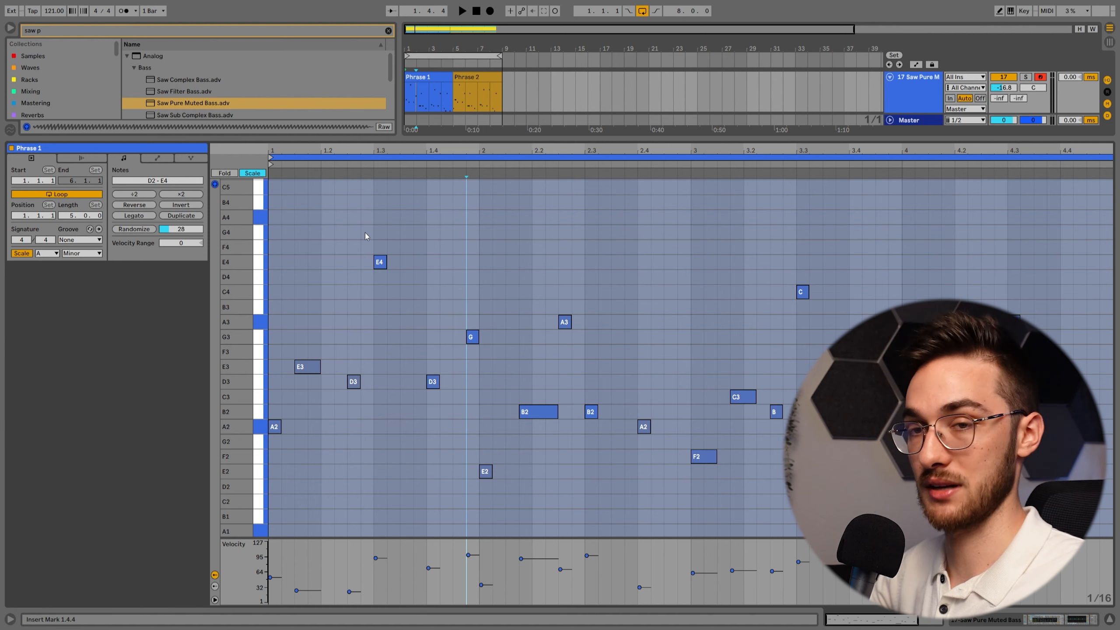
Step: Deactivate the high lead-in notes E4, G3, A3 and C4 throughout Phrase 1 and play back the remaining bass line
left_click(380, 262)
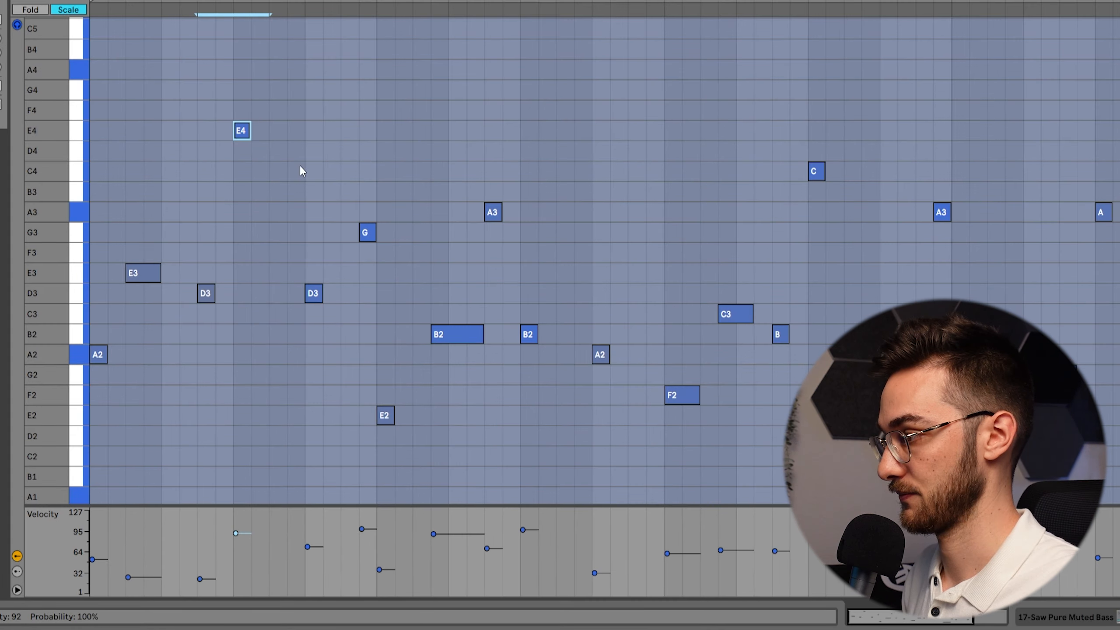
left_click_drag(343, 172, 383, 237)
left_click_drag(513, 234, 794, 196)
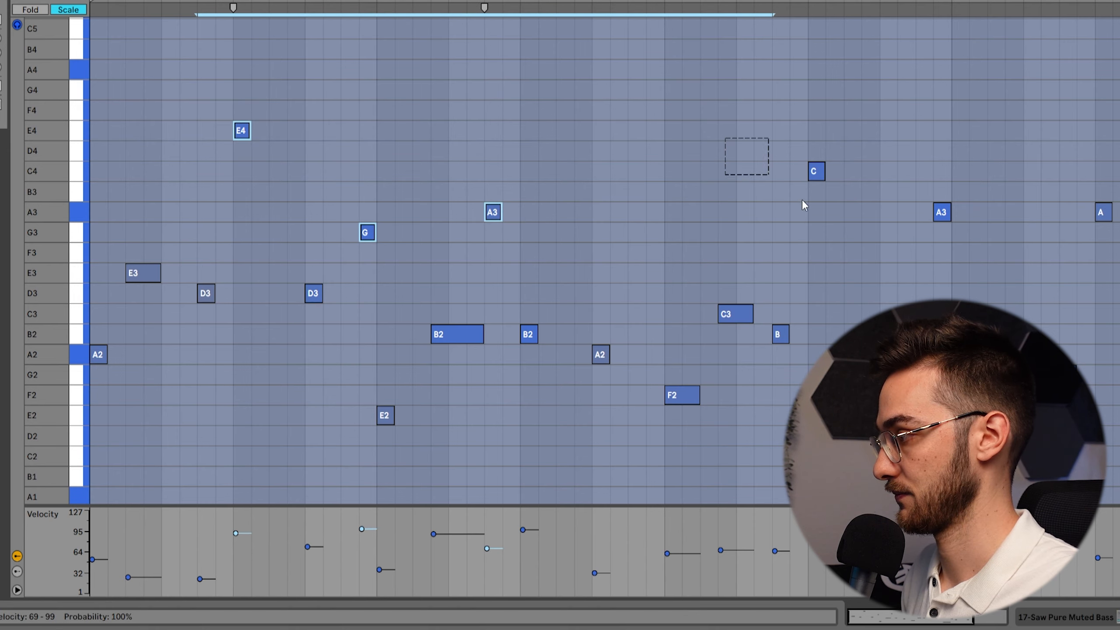
key("0")
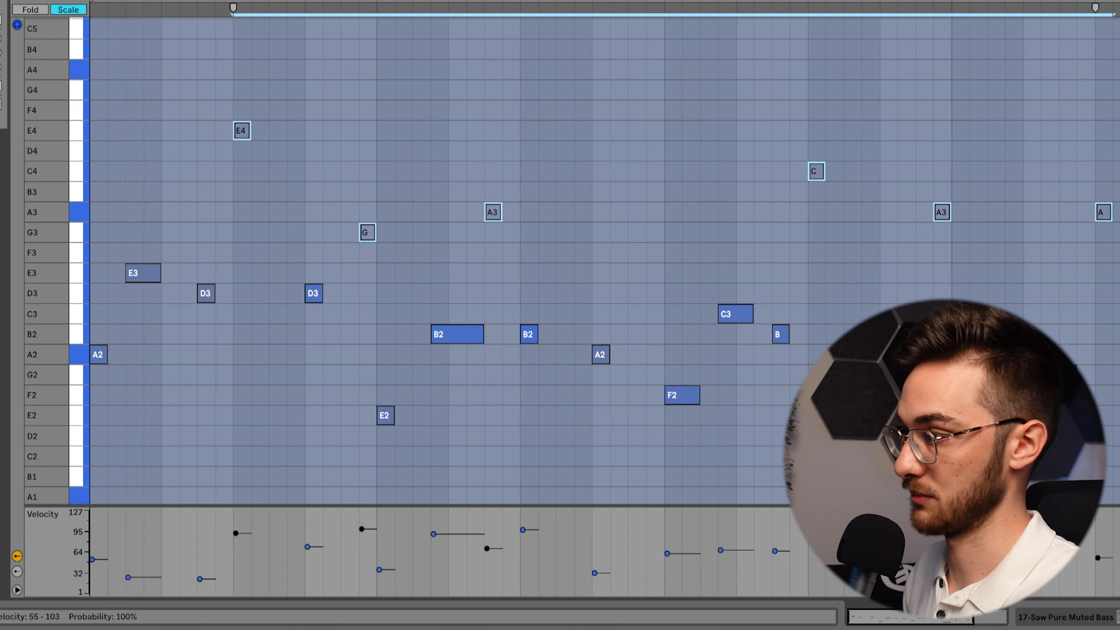
scroll(370, 266, "down", 3)
scroll(338, 236, "down", 3)
scroll(344, 245, "up", 3)
scroll(376, 268, "up", 3)
scroll(376, 268, "down", 4)
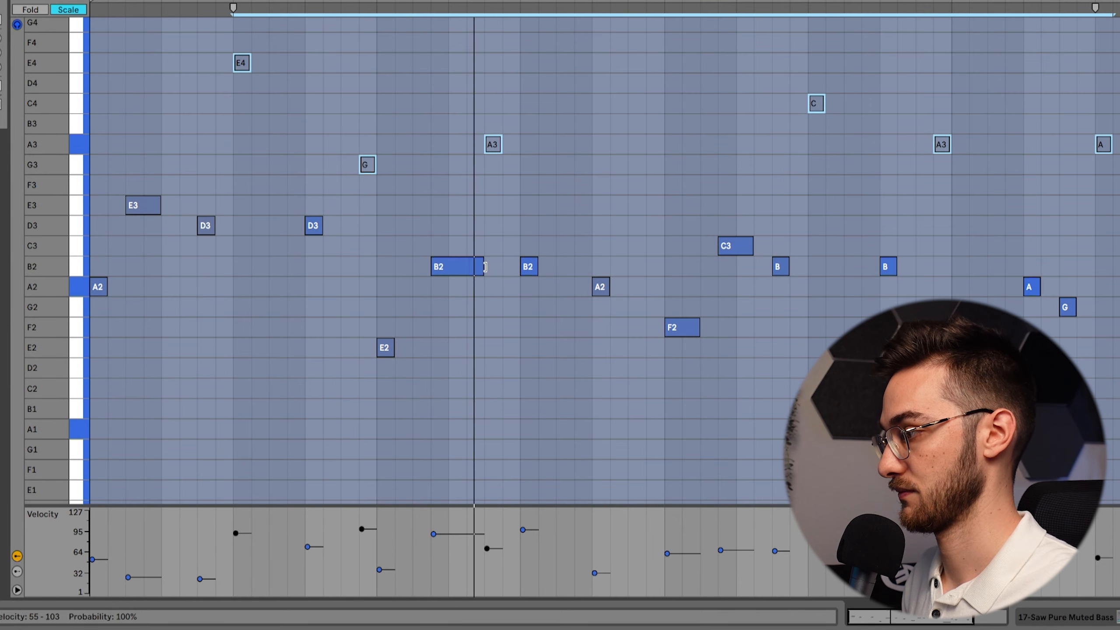
Step: Reactivate the G3 lead-in before E2, add an A3 lead-in before F2, and audition the second bar of Phrase 1
scroll(655, 298, "up", 3)
left_click(368, 215)
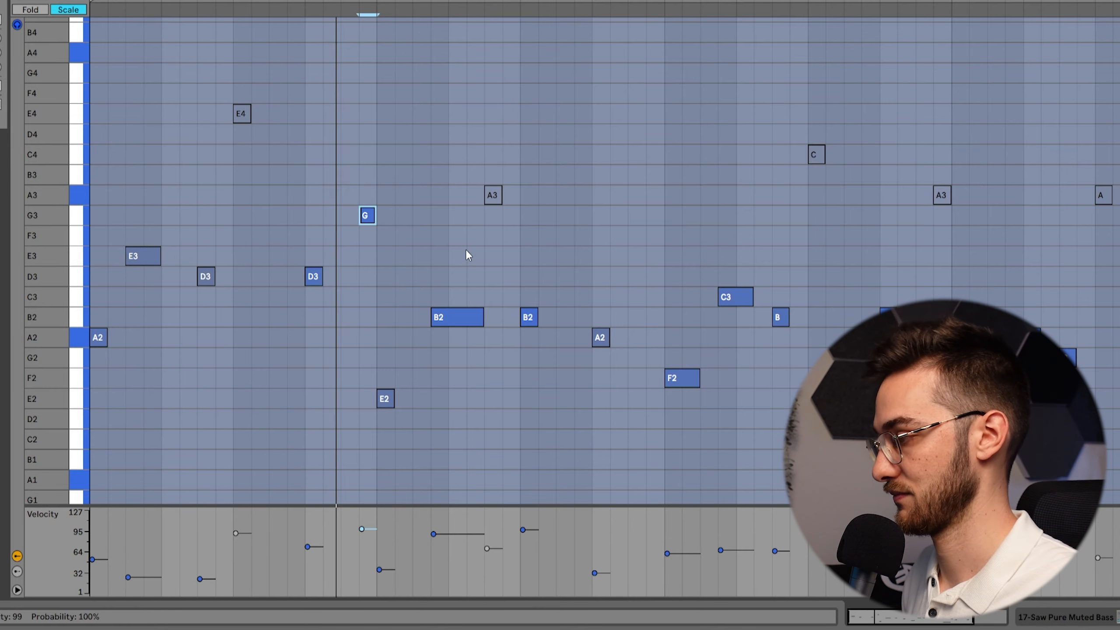
double_click(658, 197)
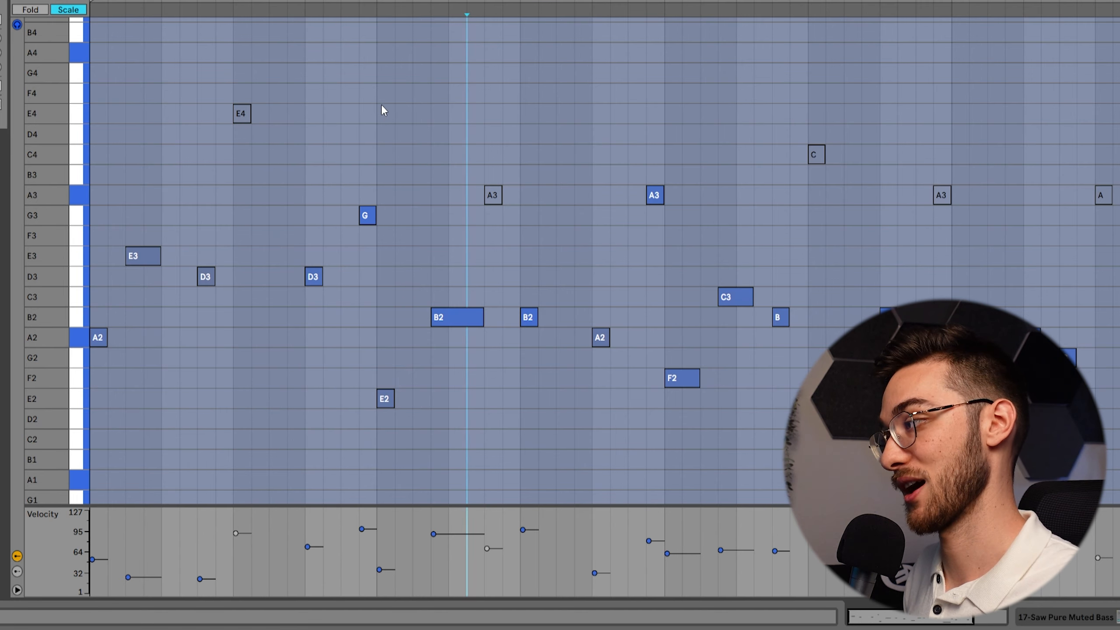
left_click_drag(379, 105, 663, 473)
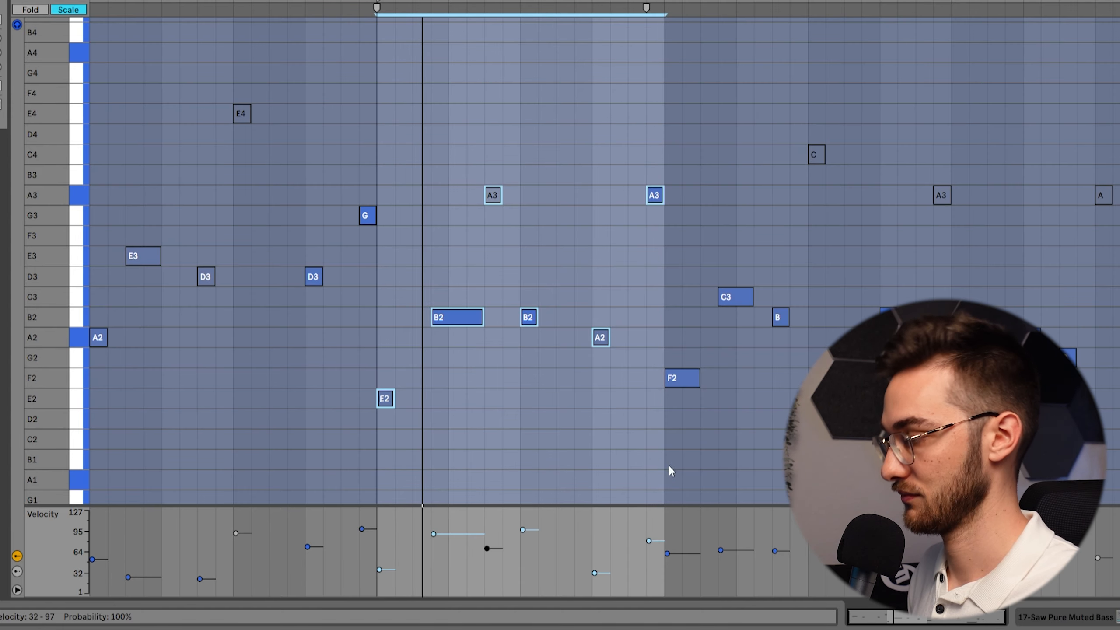
key("space")
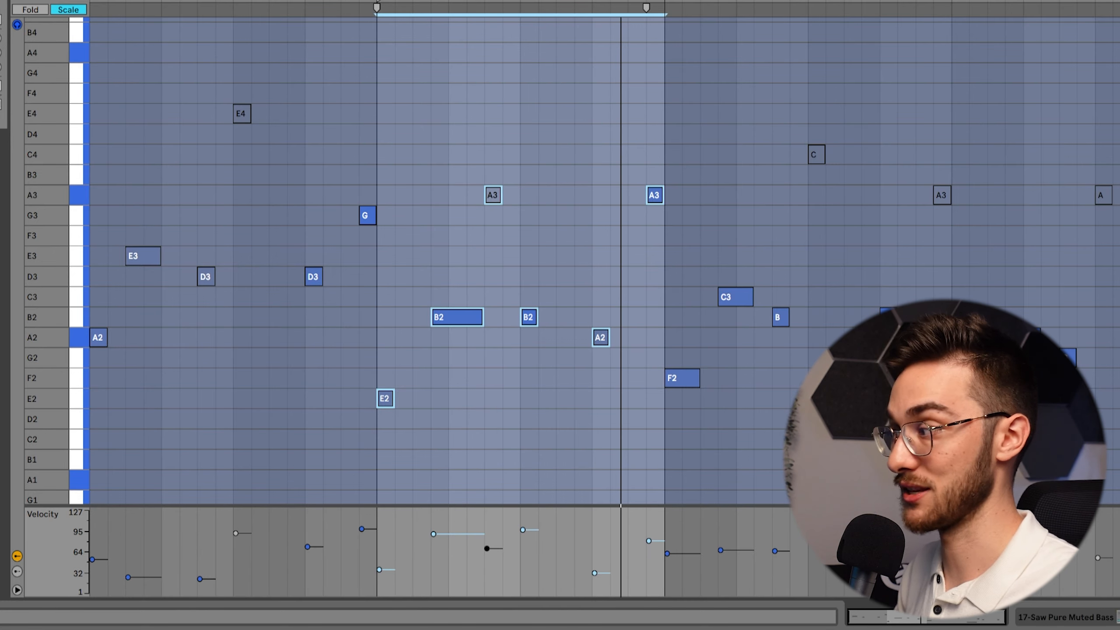
Step: Audition Phrase 1 with a one-bar loop moved through the clip, and set the loop to four bars from 1.1.1
left_click_drag(520, 1, 233, 1)
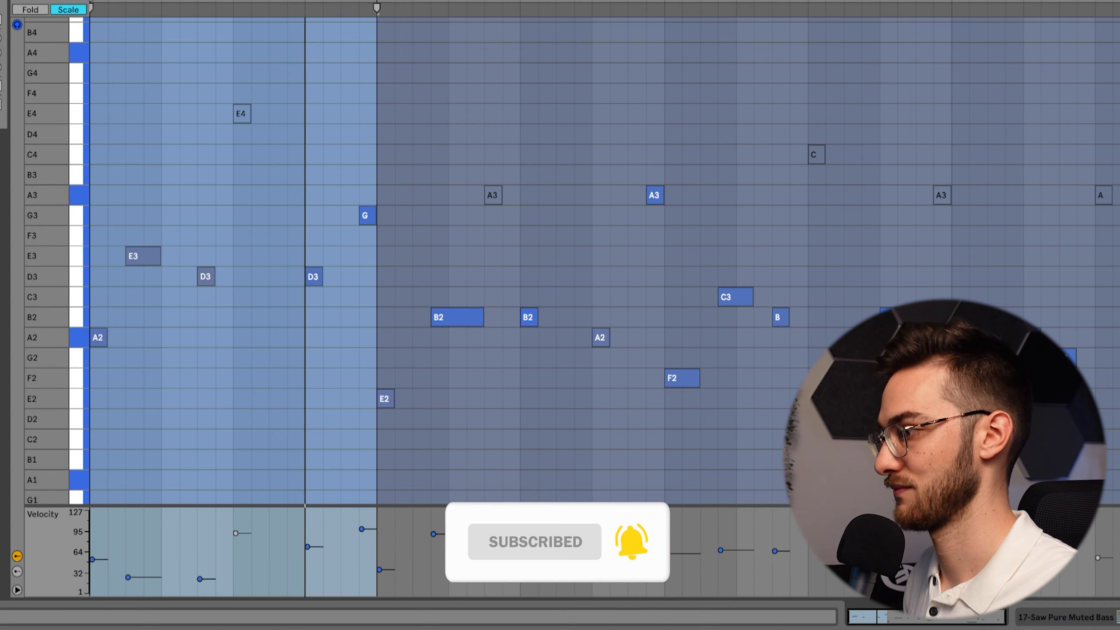
left_click_drag(778, 10, 814, 13)
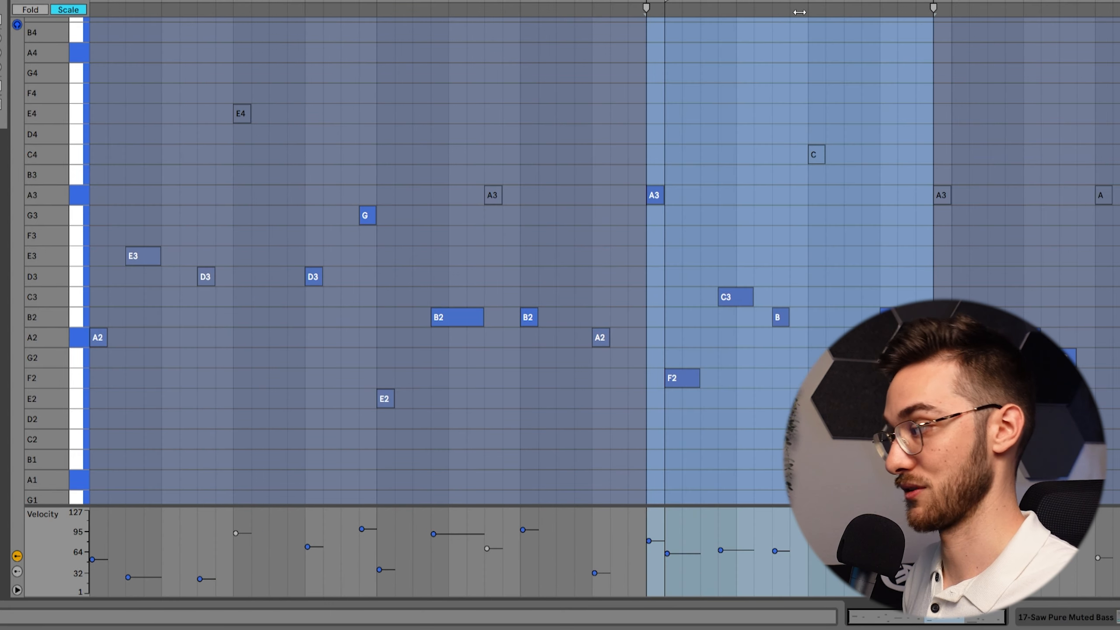
key("space")
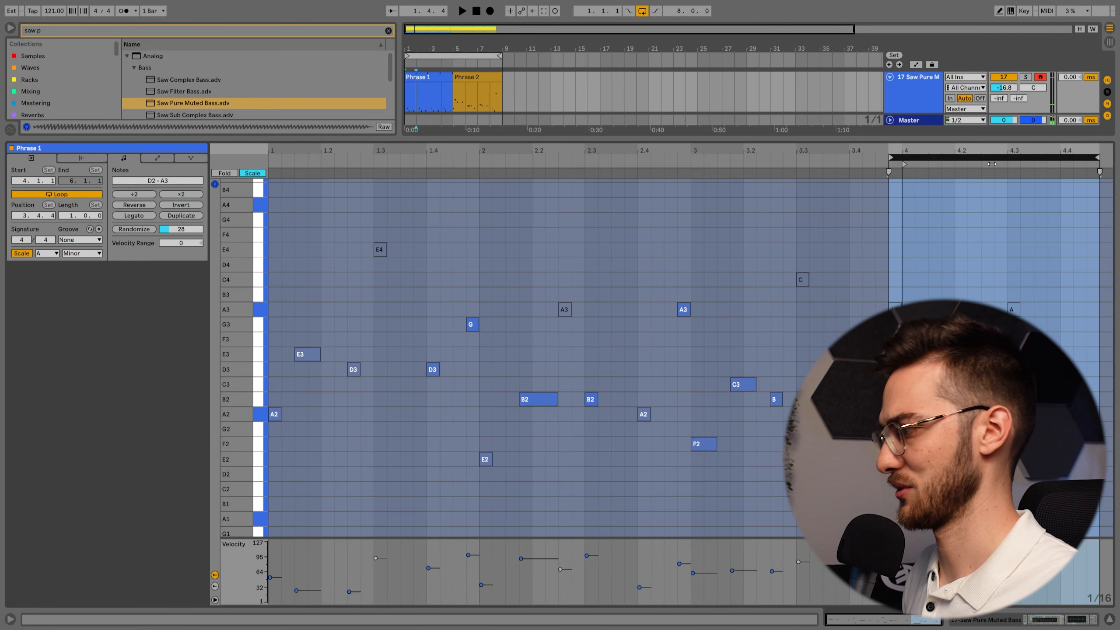
left_click_drag(992, 164, 1001, 166)
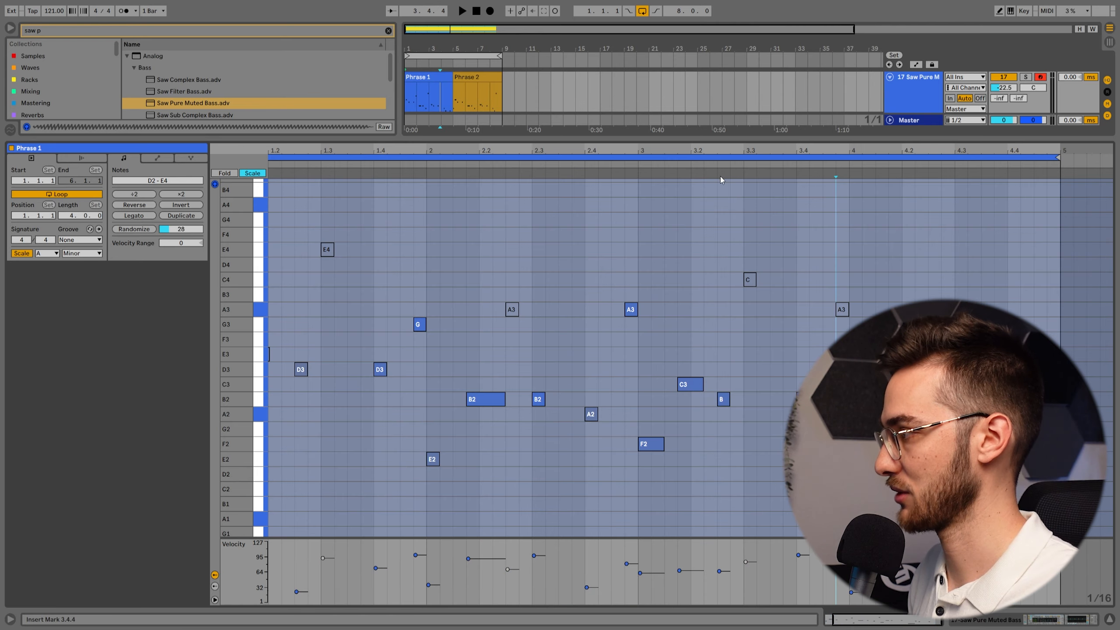
left_click_drag(714, 152, 766, 152)
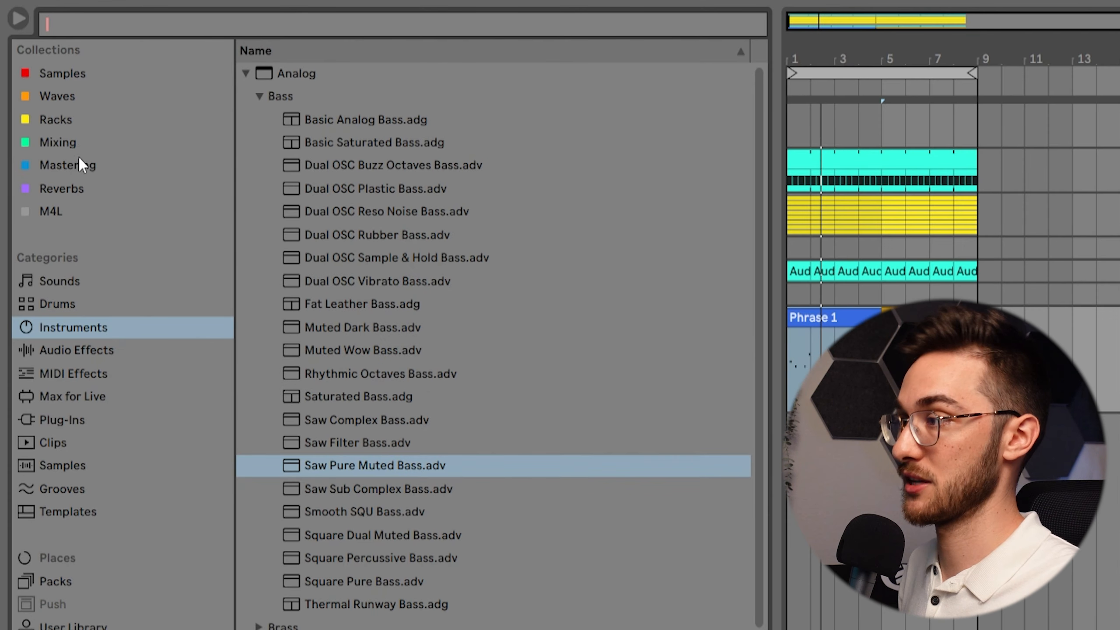
Step: Find Echo among the Mixing devices and add it after Utility on the Saw Pure Muted Bass track
left_click(38, 92)
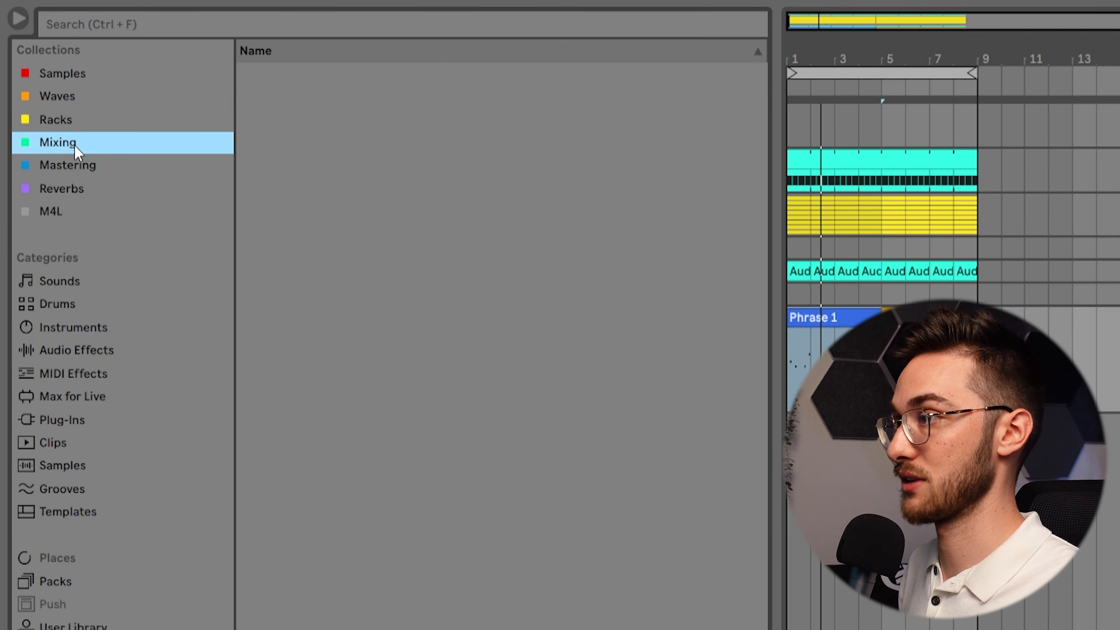
left_click(102, 24)
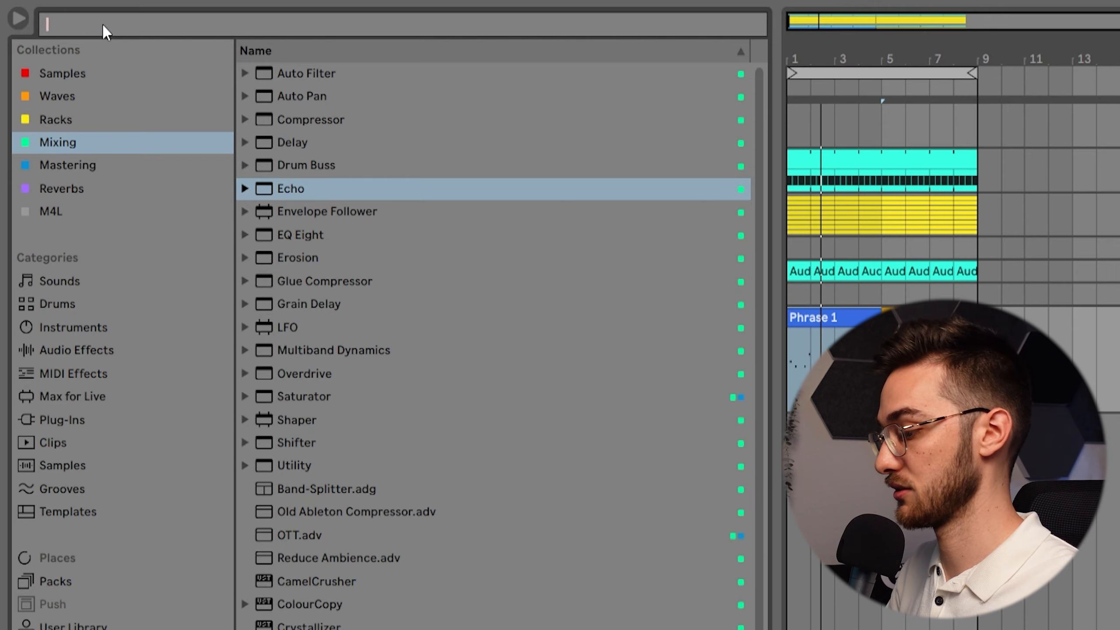
type("echo")
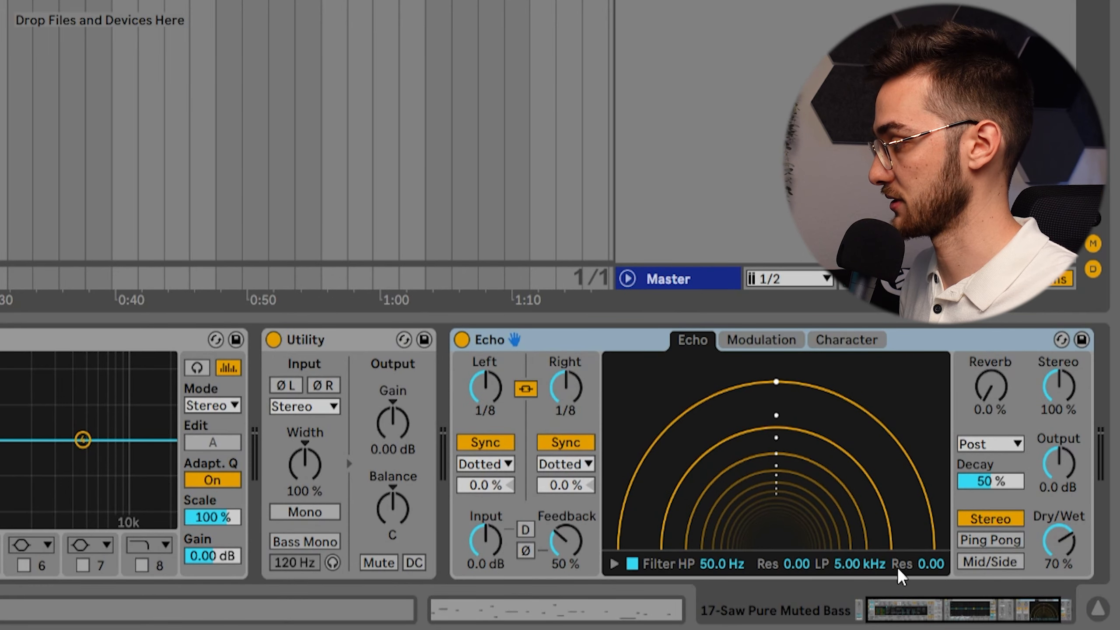
Step: Set Echo to Ping Pong mode with 44% reverb and 40% dry/wet, and listen to the bass with it
left_click_drag(911, 614, 953, 612)
left_click_drag(928, 543, 928, 591)
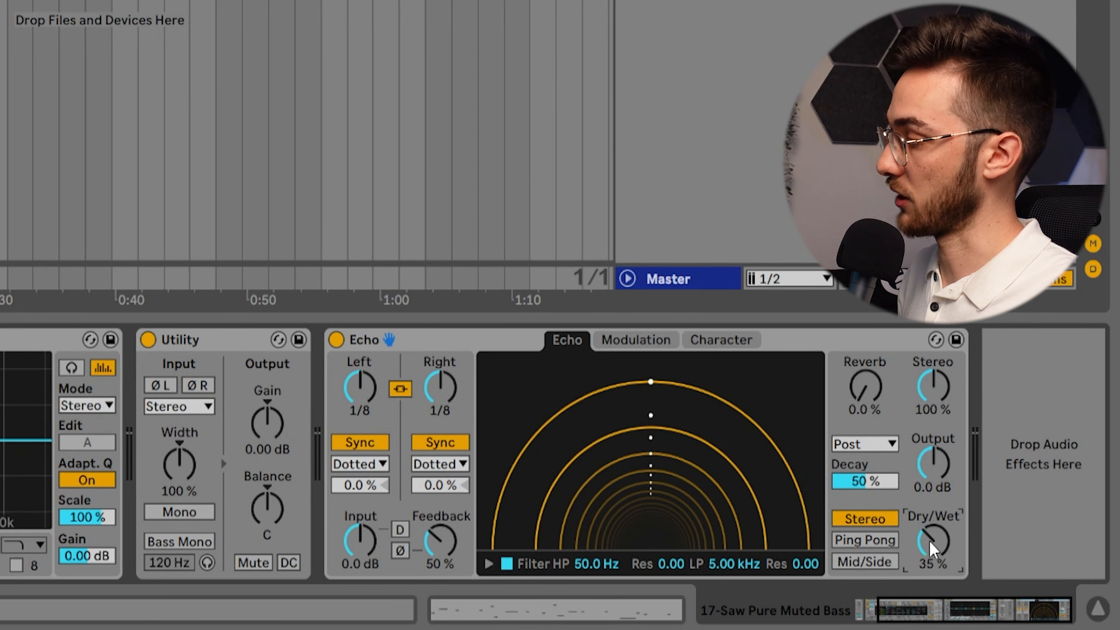
left_click(874, 543)
left_click_drag(871, 388, 871, 385)
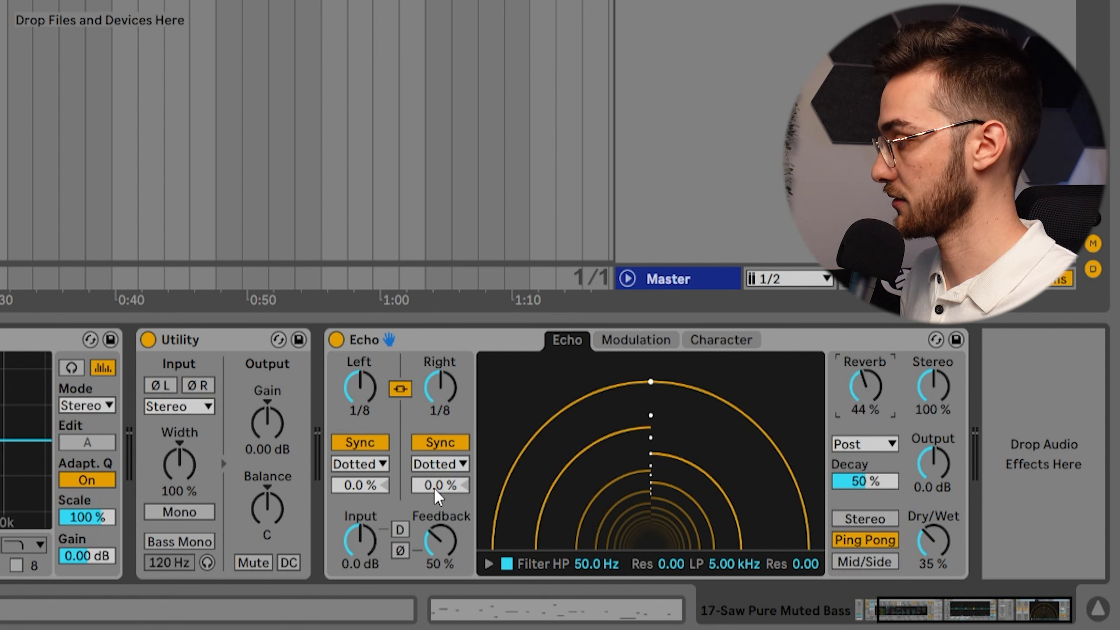
left_click_drag(918, 552, 918, 557)
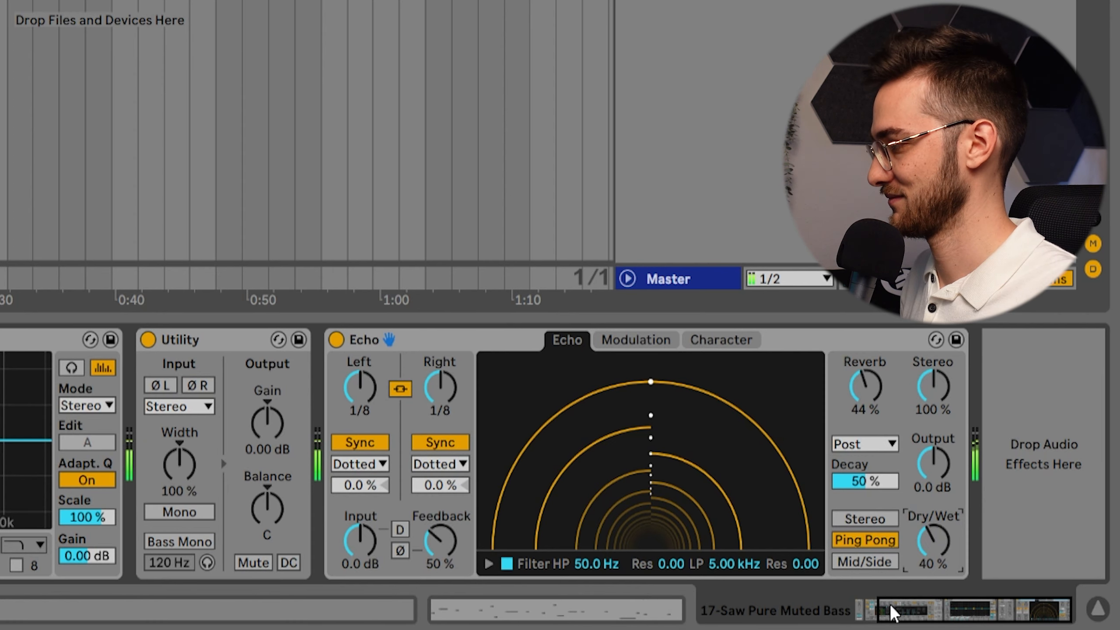
key("space")
Step: Set filter 1 of the Saw Pure Muted Bass to frequency 181 and resonance 8% while auditioning the sound
left_click_drag(903, 611, 881, 611)
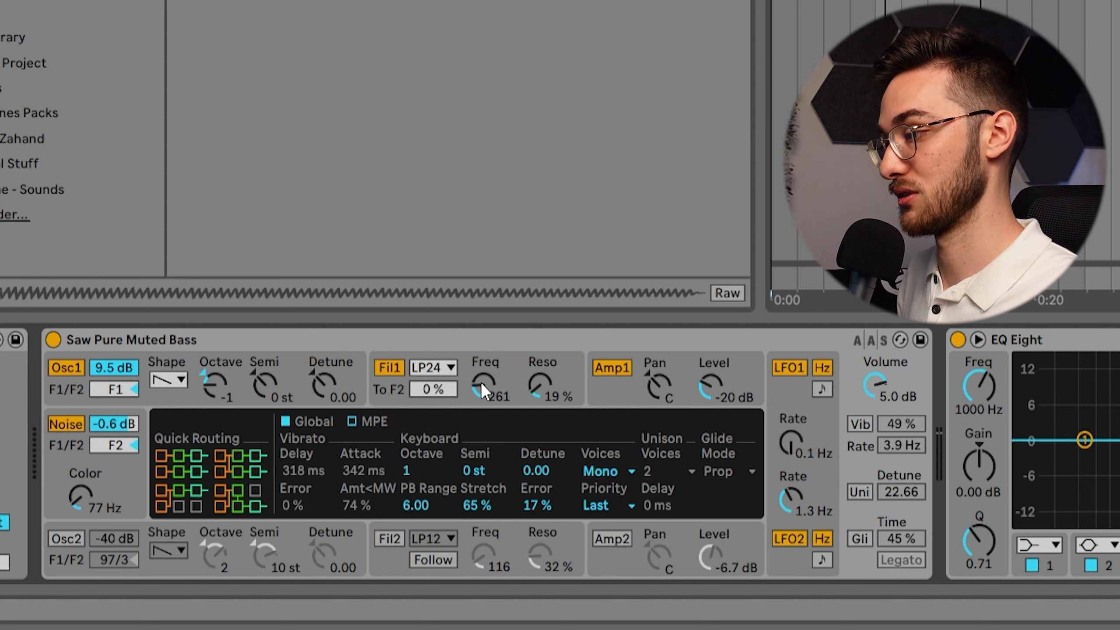
left_click_drag(480, 382, 481, 386)
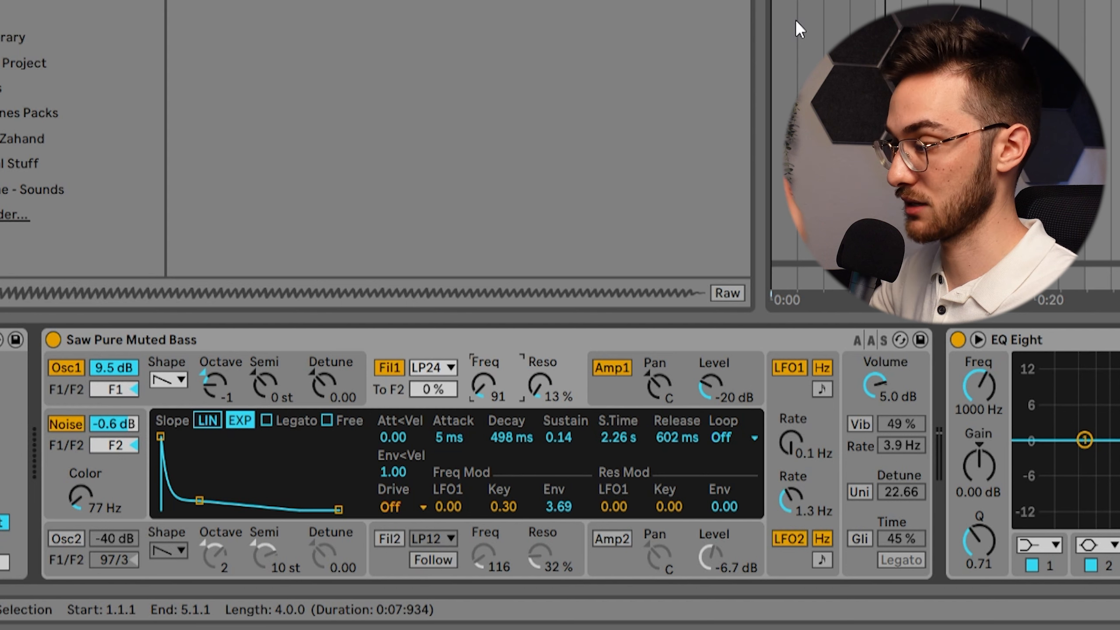
key("space")
mouse_move(484, 384)
left_mouse_down()
mouse_move(483, 336)
mouse_move(483, 362)
mouse_move(529, 398)
mouse_move(485, 395)
mouse_move(485, 383)
left_mouse_up()
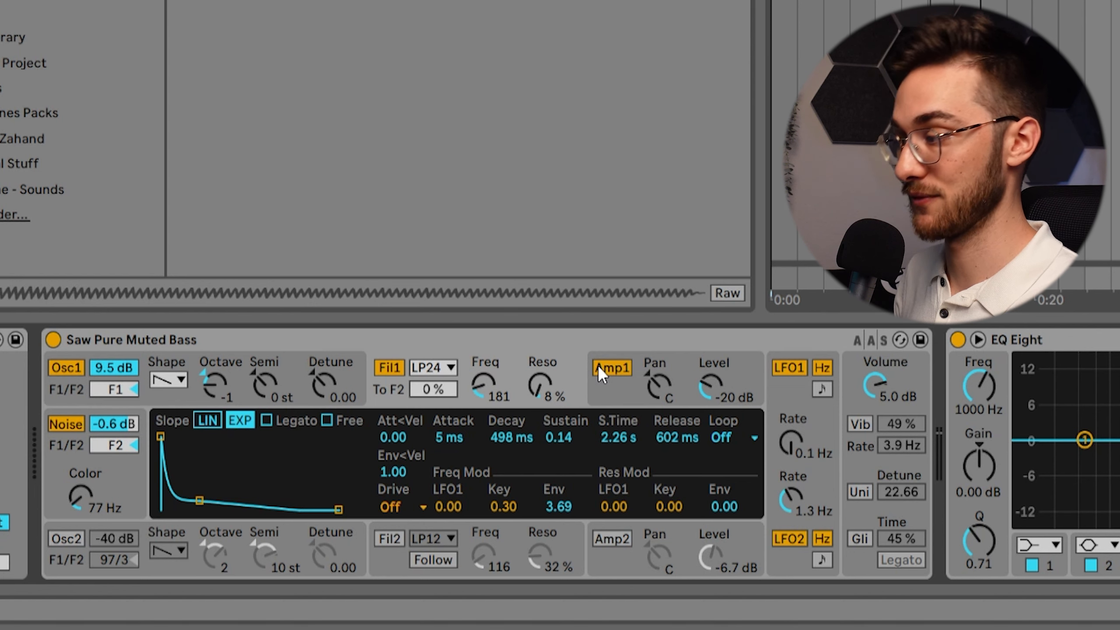
Step: Set the Amp 1 envelope's sustain to 0.14 and decay to 494 ms, and the filter 1 envelope's decay to 206 ms
left_click(646, 356)
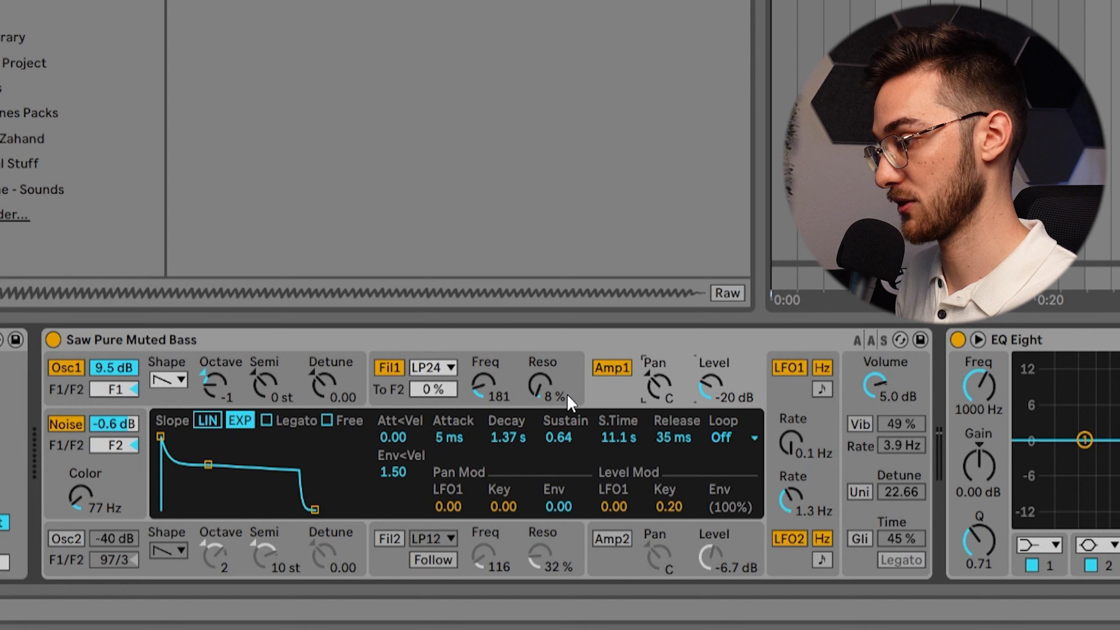
left_click_drag(559, 438, 560, 470)
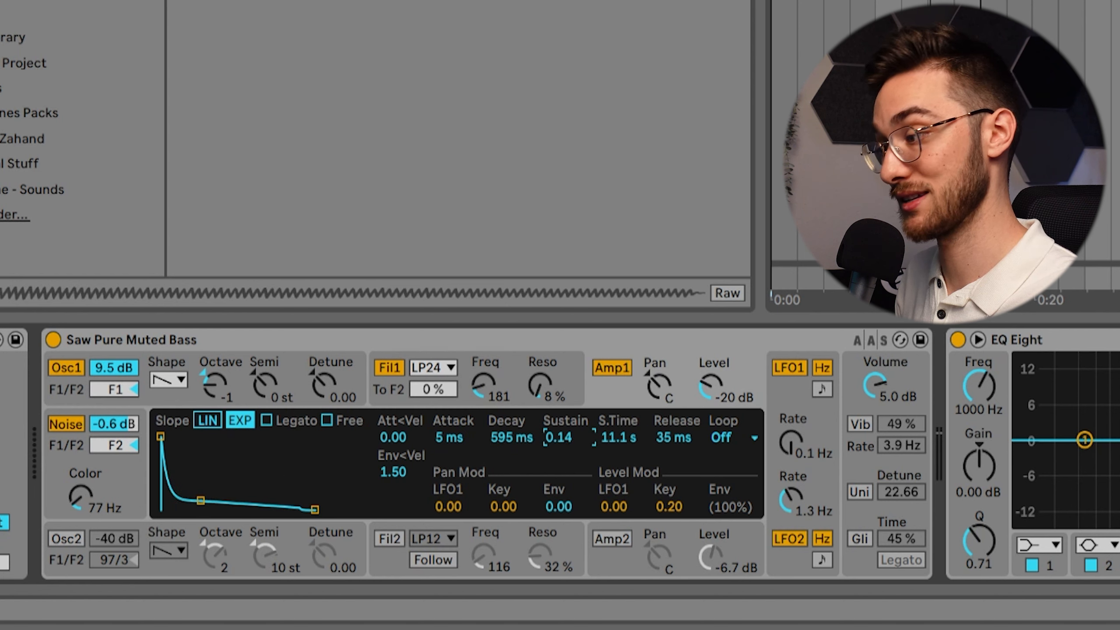
left_click_drag(511, 437, 512, 452)
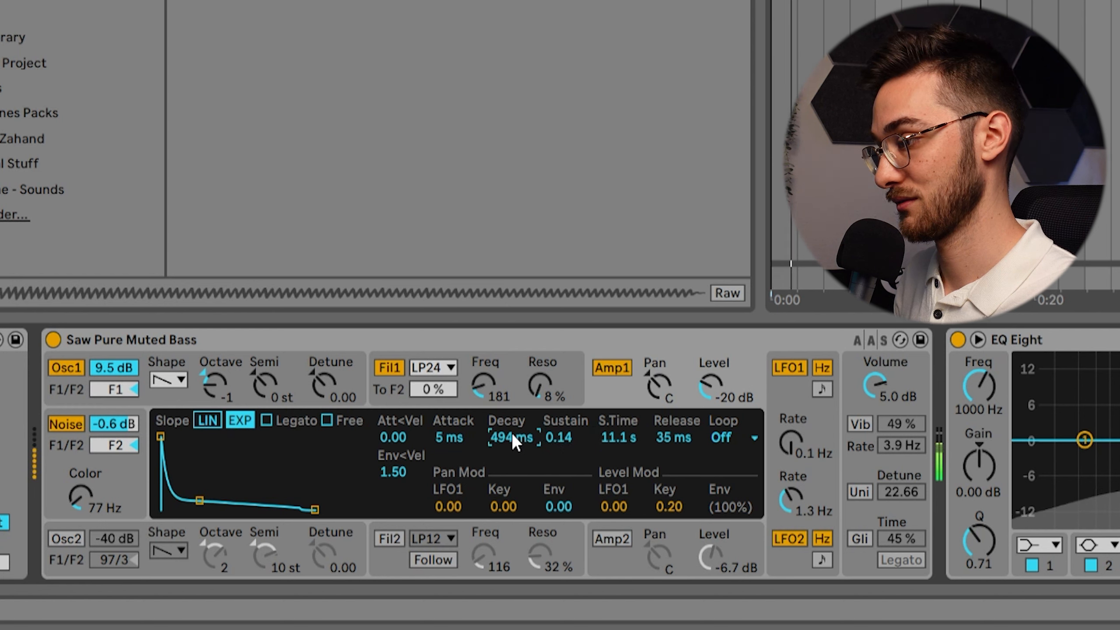
left_click(503, 358)
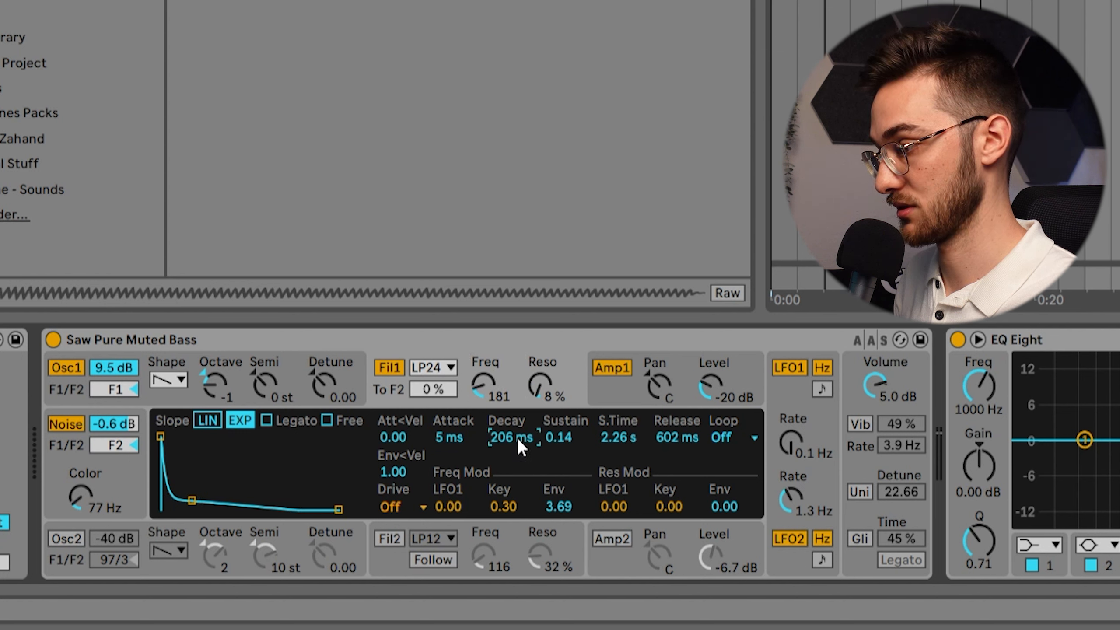
Step: Try filter 1 at frequency 750 with an Amp 1 envelope decay of 249 ms, comparing the amp and filter envelopes while listening
mouse_move(484, 384)
left_mouse_down()
mouse_move(484, 364)
mouse_move(483, 380)
left_mouse_up()
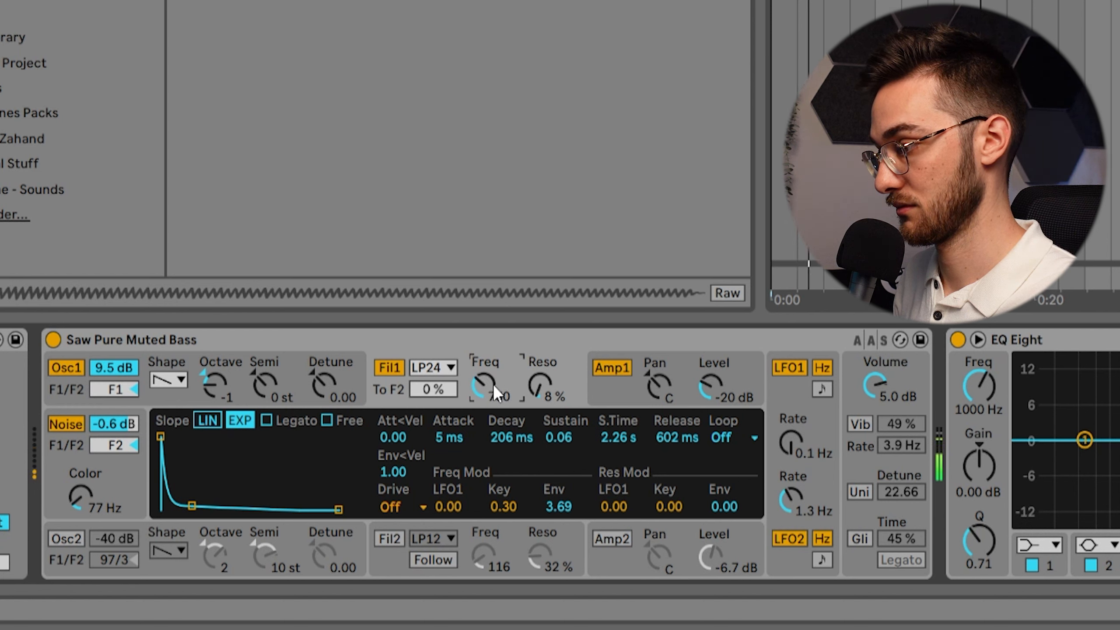
left_click(603, 390)
left_click(577, 386)
left_click(612, 385)
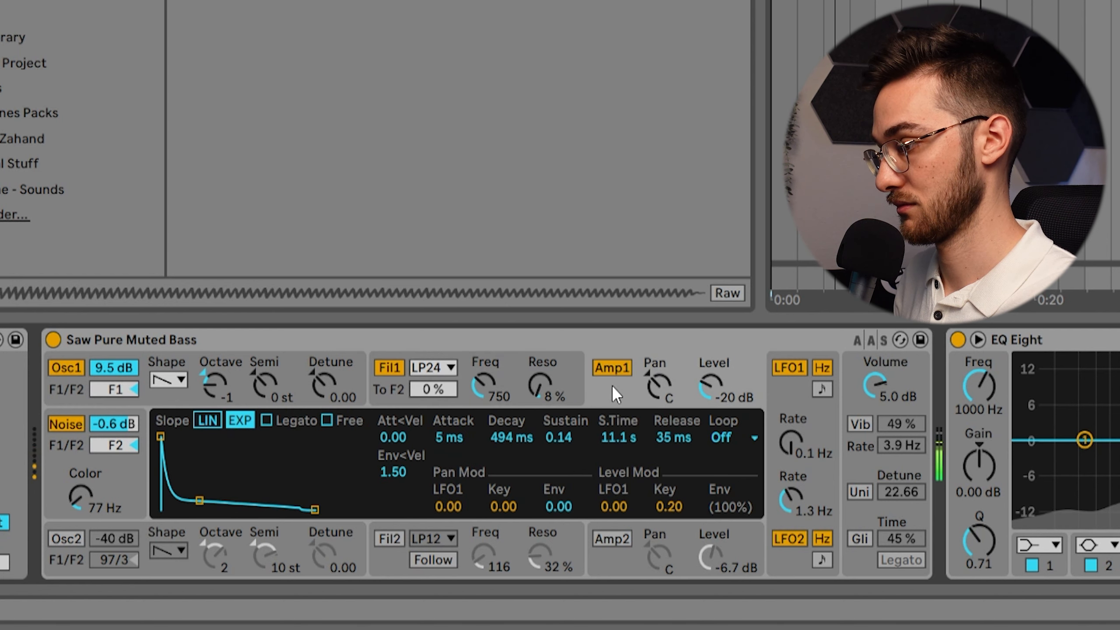
left_click(582, 385)
left_click(628, 401)
left_click_drag(521, 440, 510, 419)
left_click(506, 376)
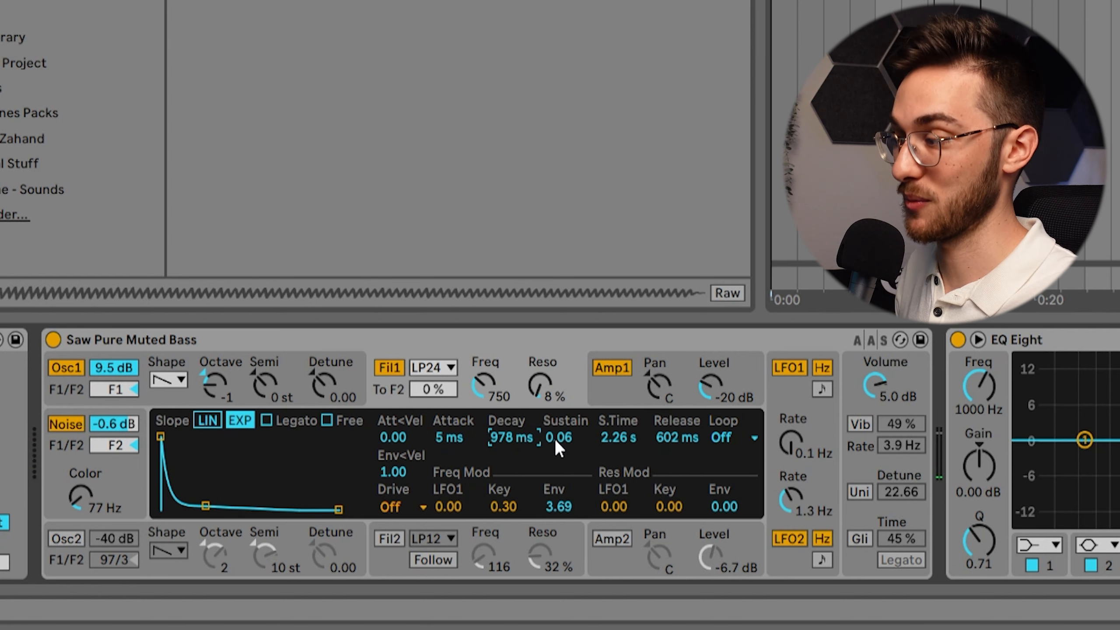
Step: Set the filter 1 envelope's sustain to 0.18 and decay to 1.61 s, and the Amp 1 envelope's decay to 150 ms
left_click_drag(555, 437, 523, 433)
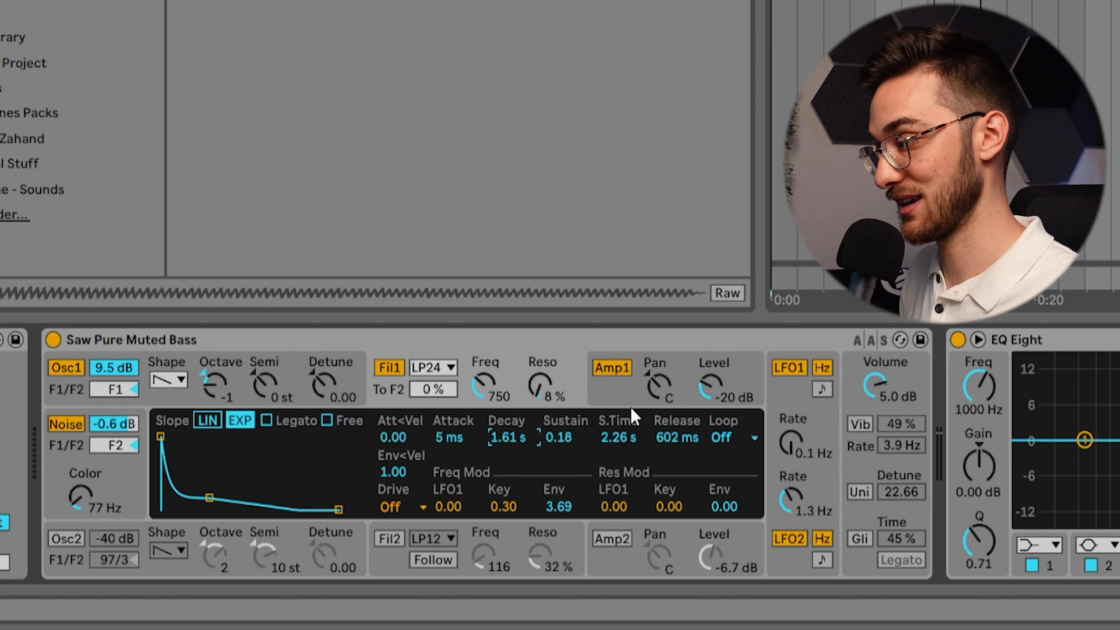
left_click(626, 389)
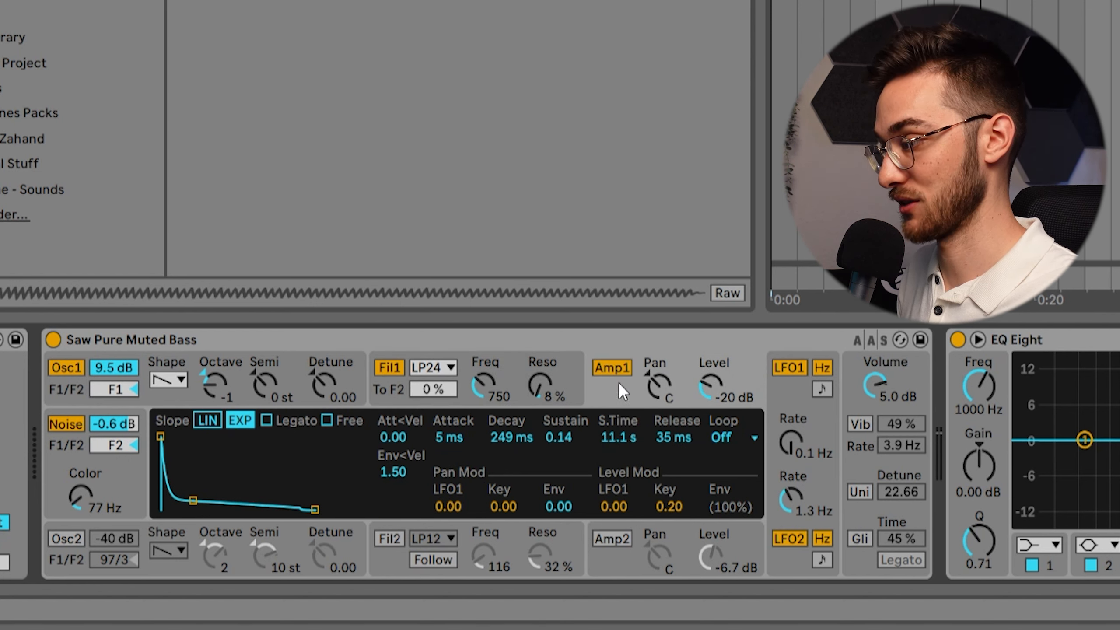
left_click_drag(536, 436, 511, 445)
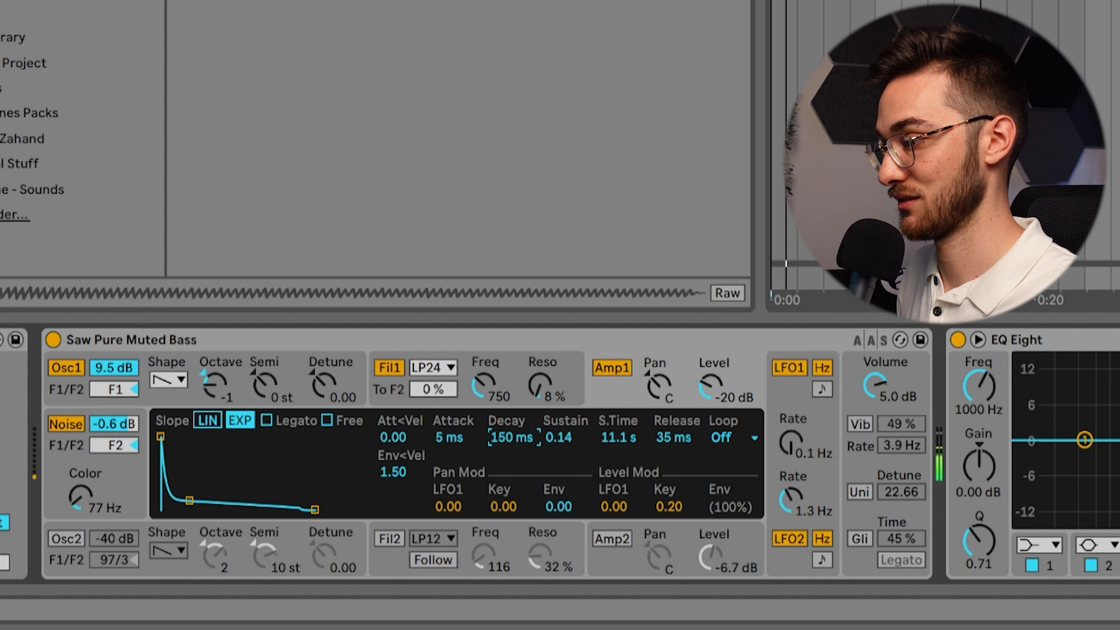
Step: Set filter 1's frequency to 211 and its envelope's decay to 1.25 s, and save the project
left_click(508, 381)
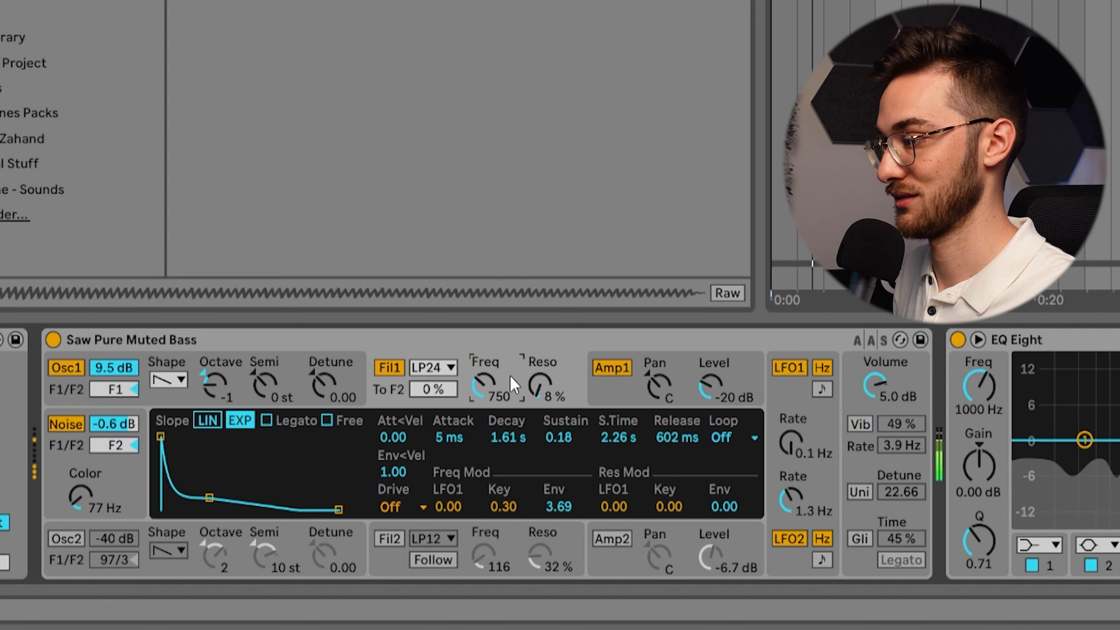
mouse_move(474, 385)
left_mouse_down()
mouse_move(474, 363)
mouse_move(474, 392)
left_mouse_up()
left_click_drag(507, 439, 508, 443)
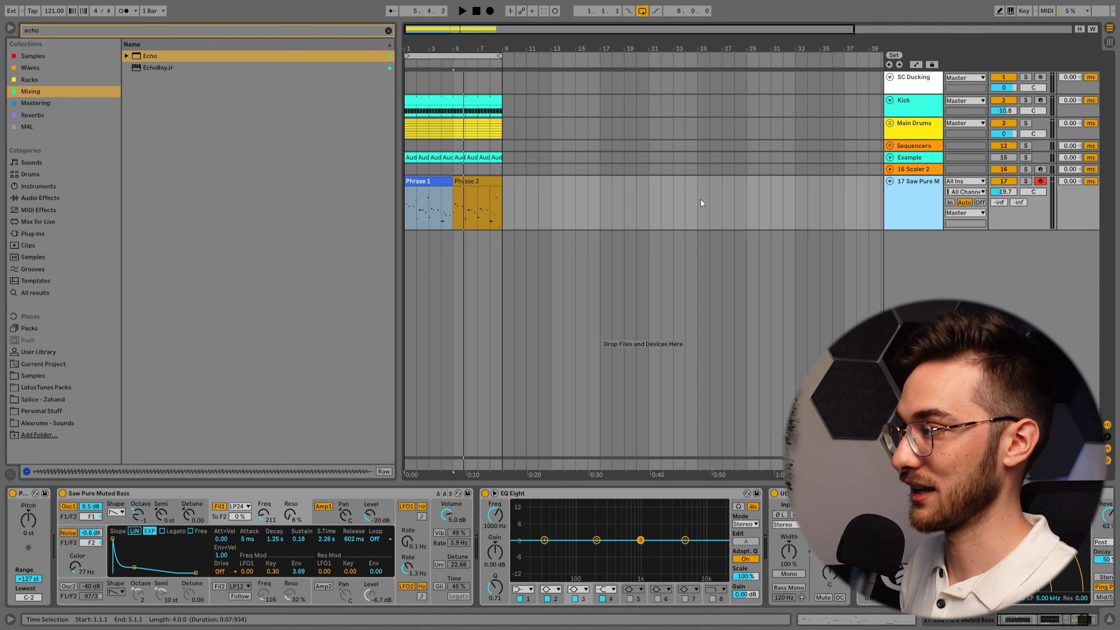
key("ctrl+s")
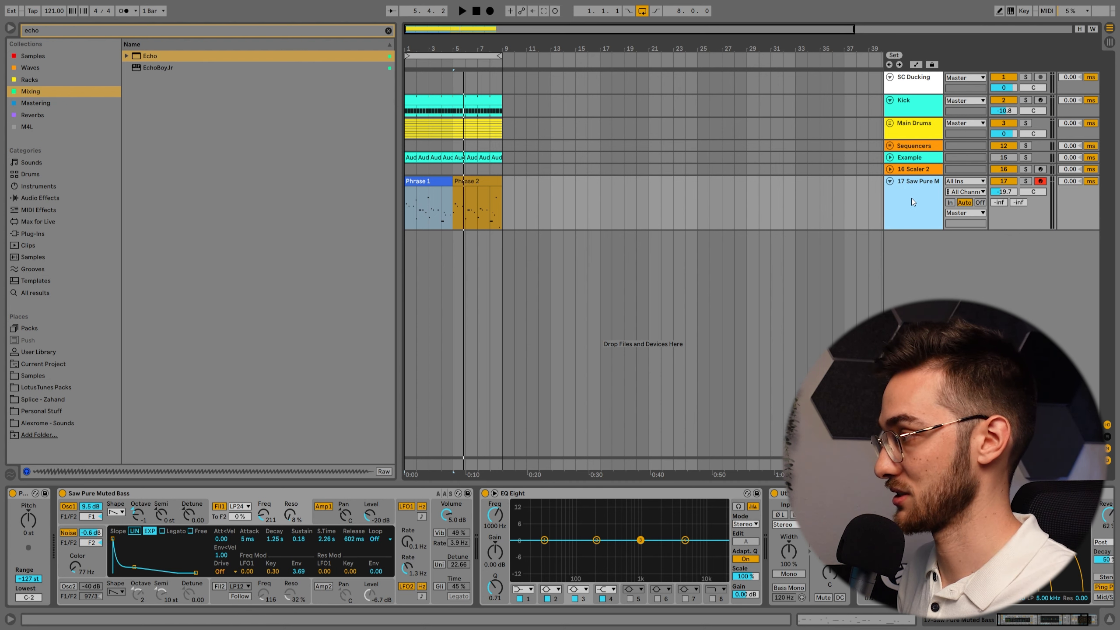
Step: Duplicate the Saw Pure Muted Bass track and delete the clips from the duplicate
key("ctrl+d")
left_click_drag(512, 252, 422, 256)
key("Delete")
Step: Search the plug-ins for diva and load the VST3 version of Diva as the duplicate track's instrument
left_click(389, 31)
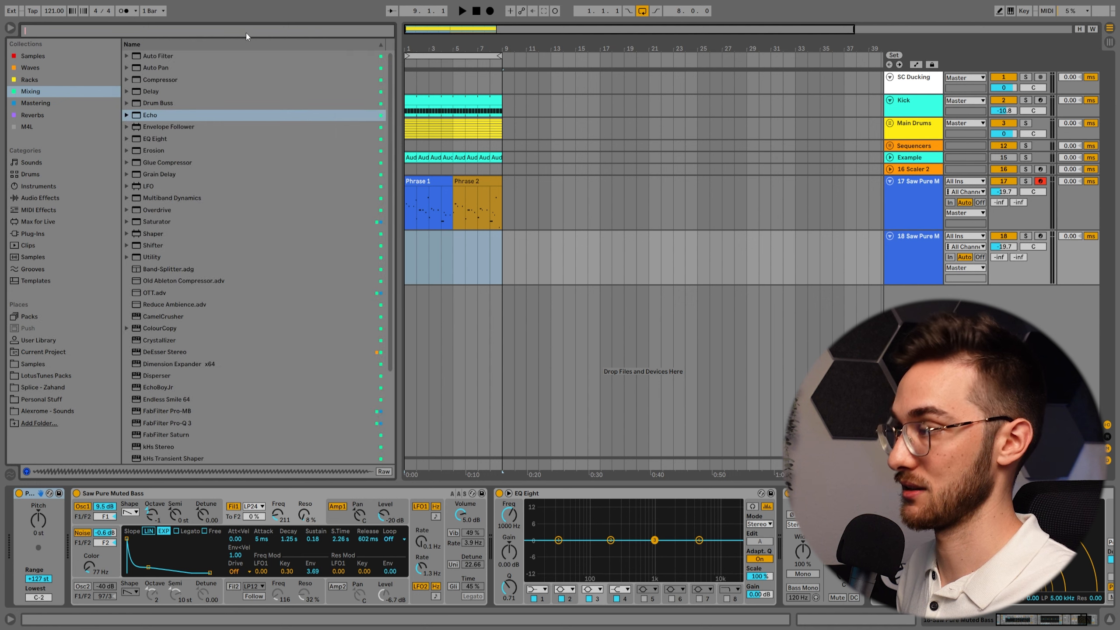
type("diva")
left_click(38, 236)
left_click(175, 93)
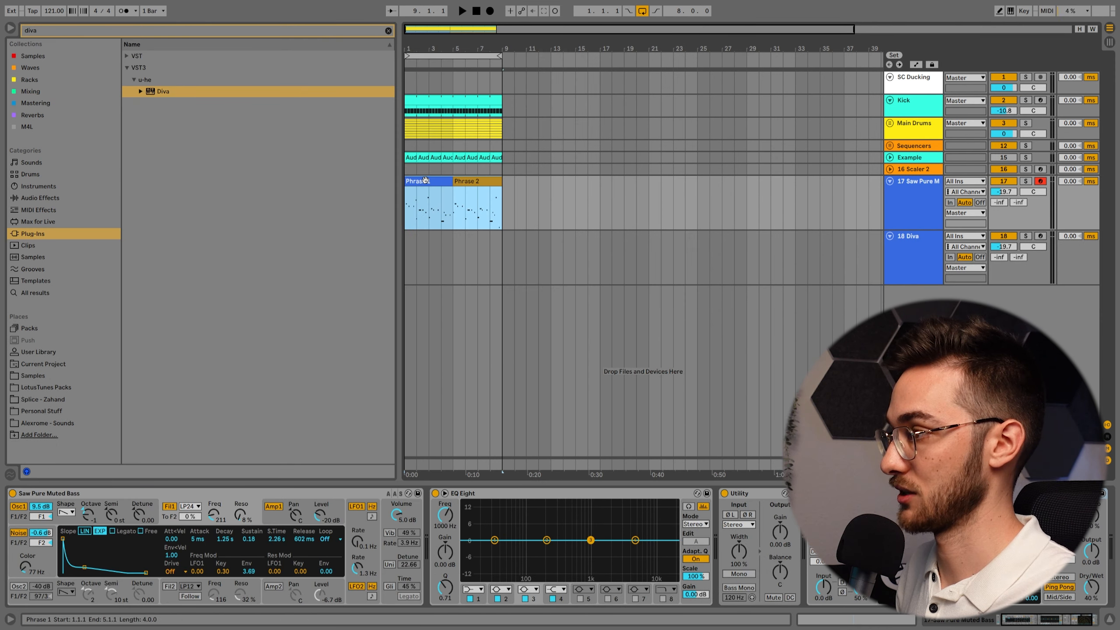
Step: Copy the Phrase 1 and Phrase 2 clips onto the Diva track and mute the Saw Pure Muted Bass track
left_click_drag(419, 181, 420, 249)
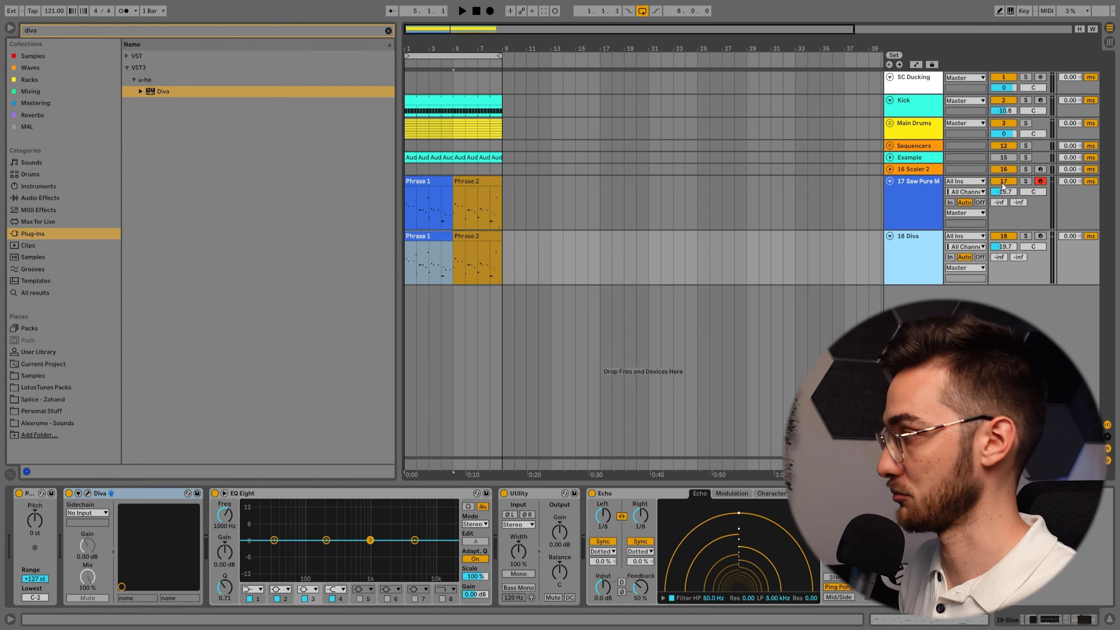
left_click(1003, 183)
left_click(927, 192)
Step: Open Diva's presets and browse the LotusTunes Synthesia folder through to its pluck sounds
left_click(917, 260)
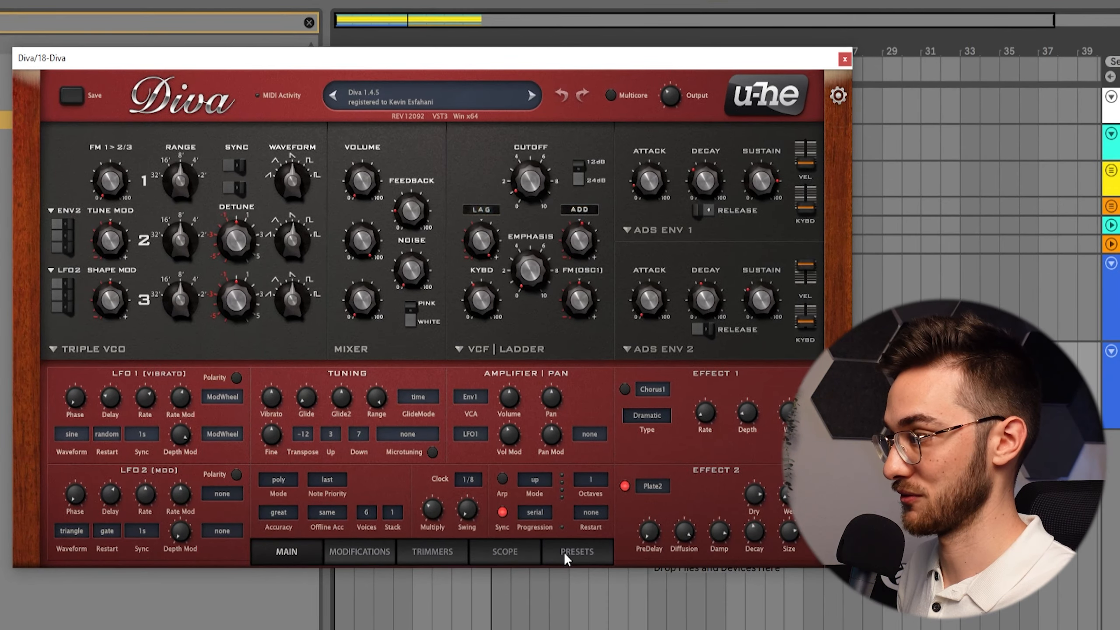
left_click(566, 554)
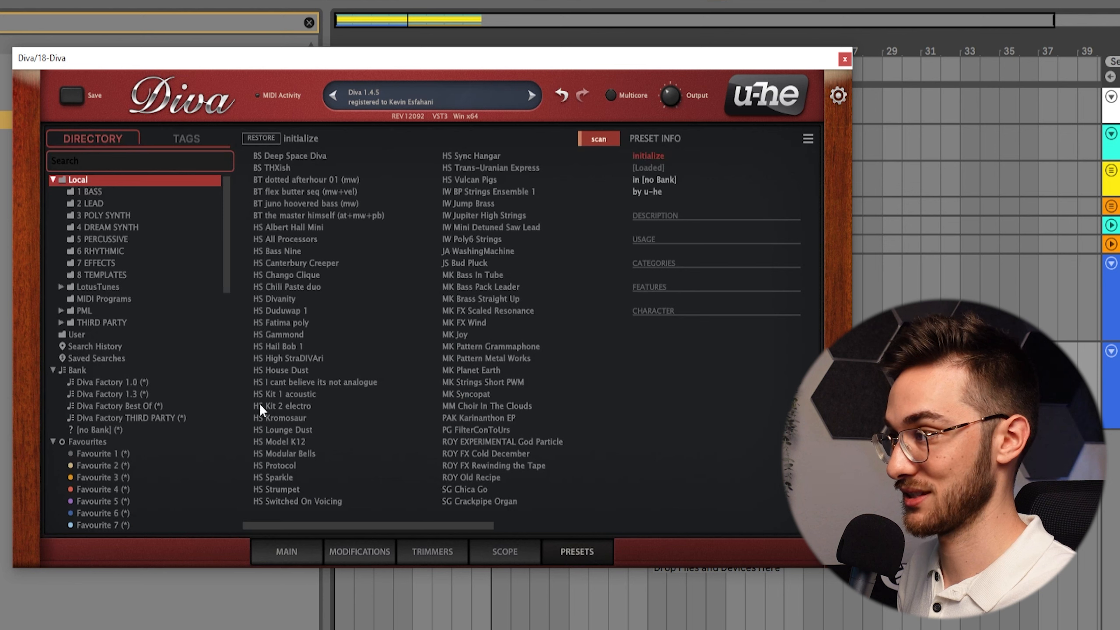
left_click(61, 289)
left_click(124, 300)
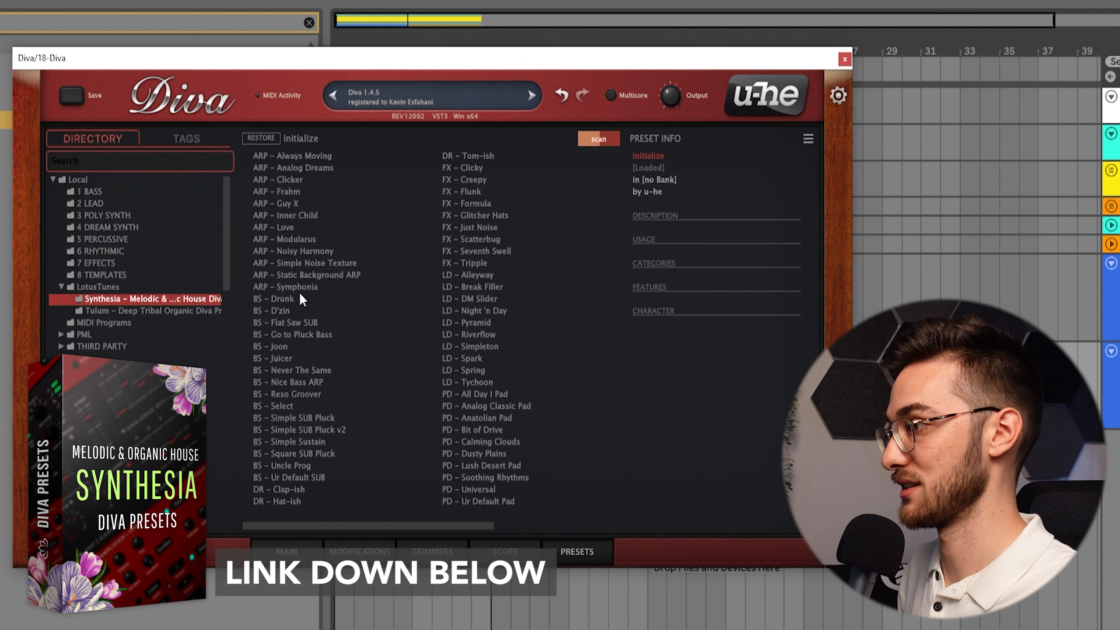
left_click_drag(488, 522, 590, 522)
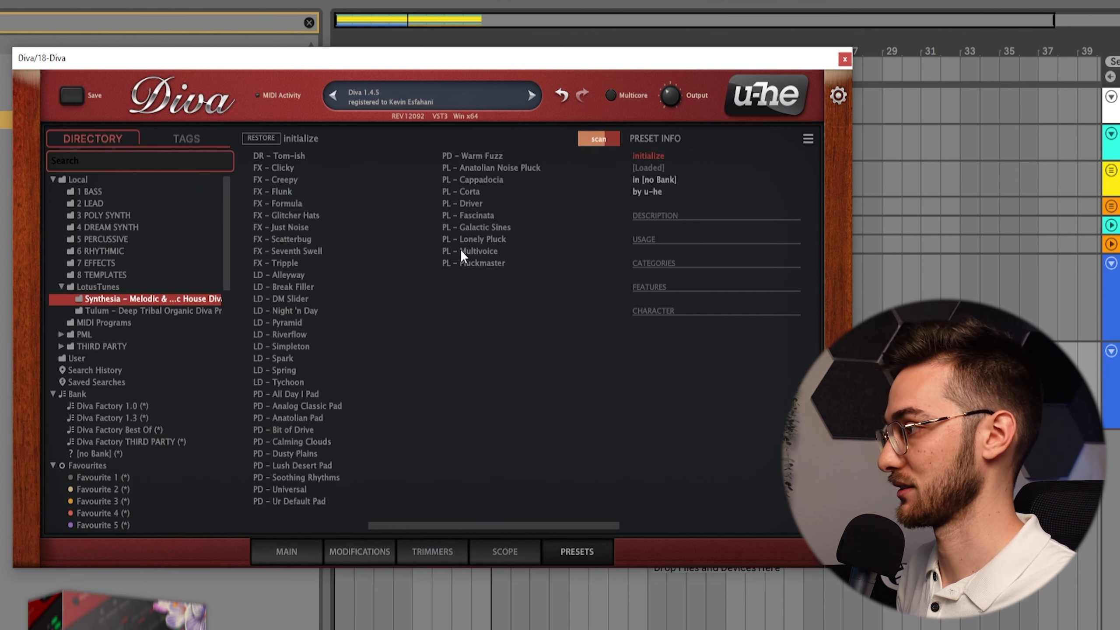
Step: Audition several Synthesia pluck presets, load PL - Cappadocia, check its main synth settings and close Diva
left_click(474, 262)
left_click(474, 203)
left_click(474, 192)
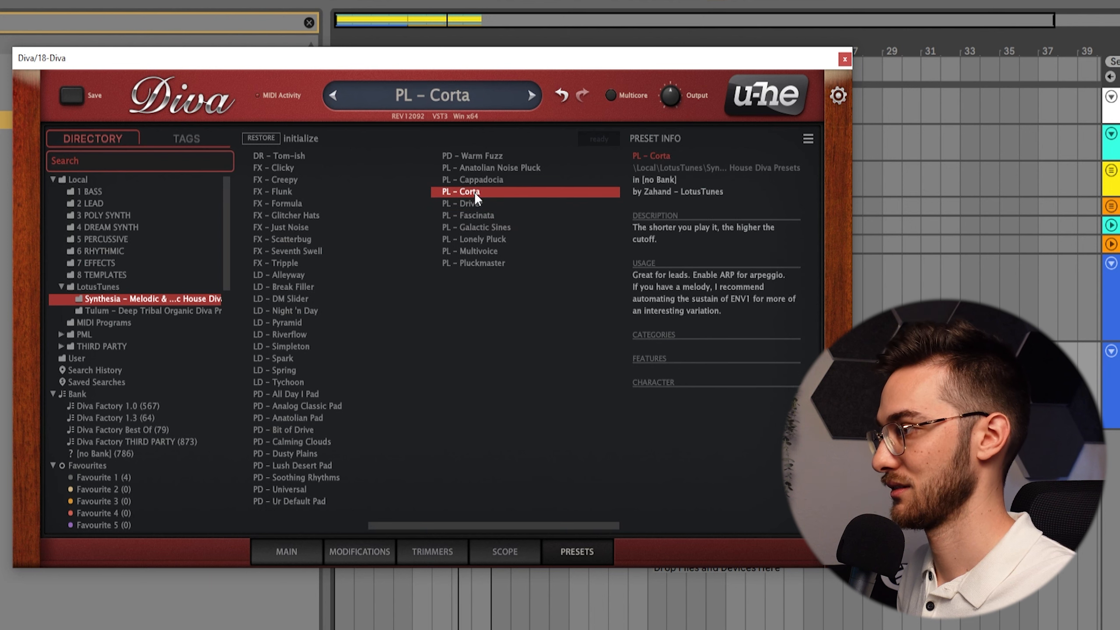
left_click(488, 179)
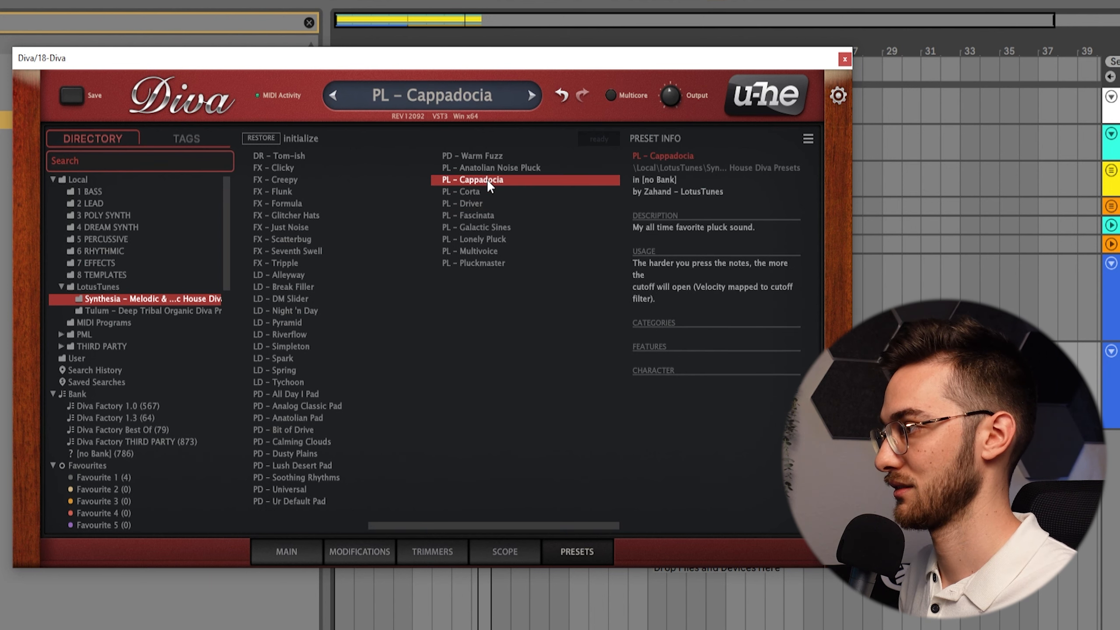
left_click(287, 552)
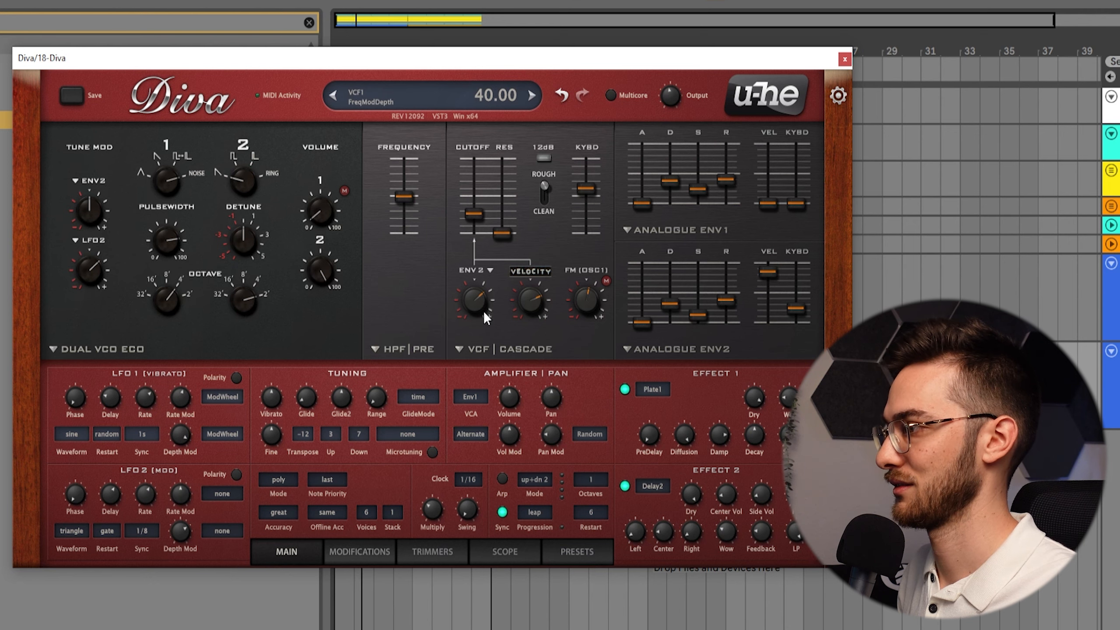
left_click(843, 62)
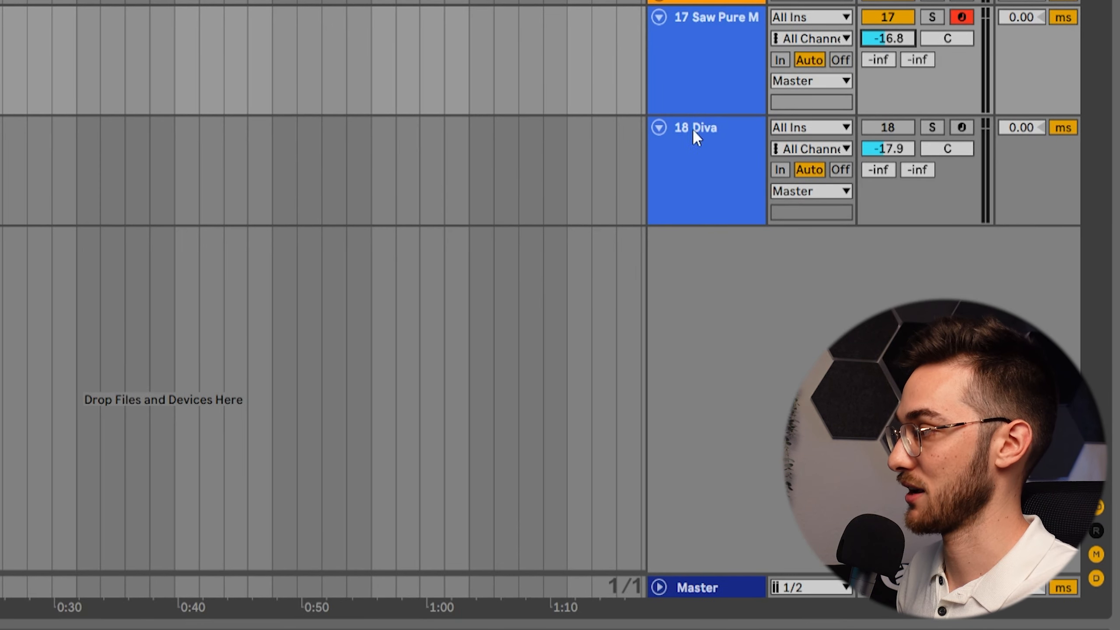
Step: Compare the Saw Pure Muted Bass and Diva tracks, and switch the muted Diva track back on
left_click(714, 41)
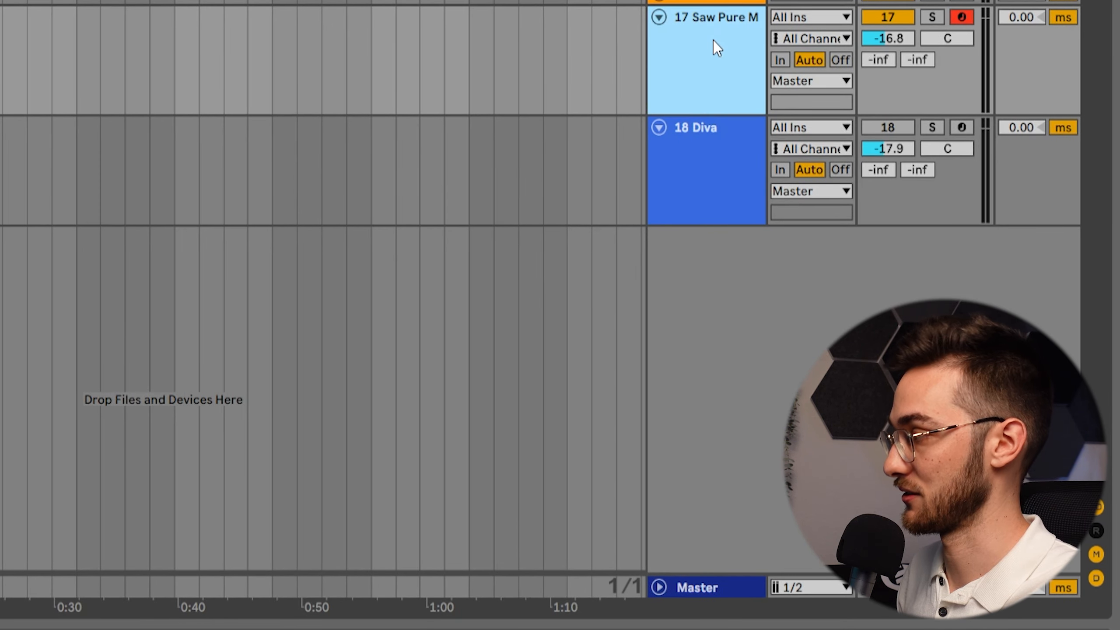
left_click(730, 158)
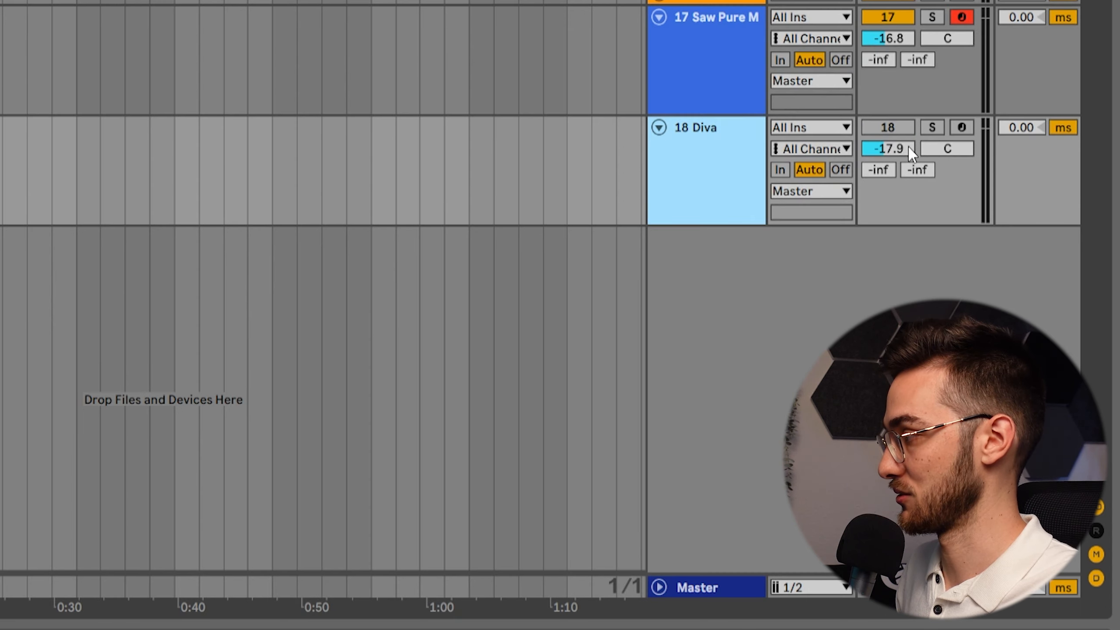
left_click(891, 134)
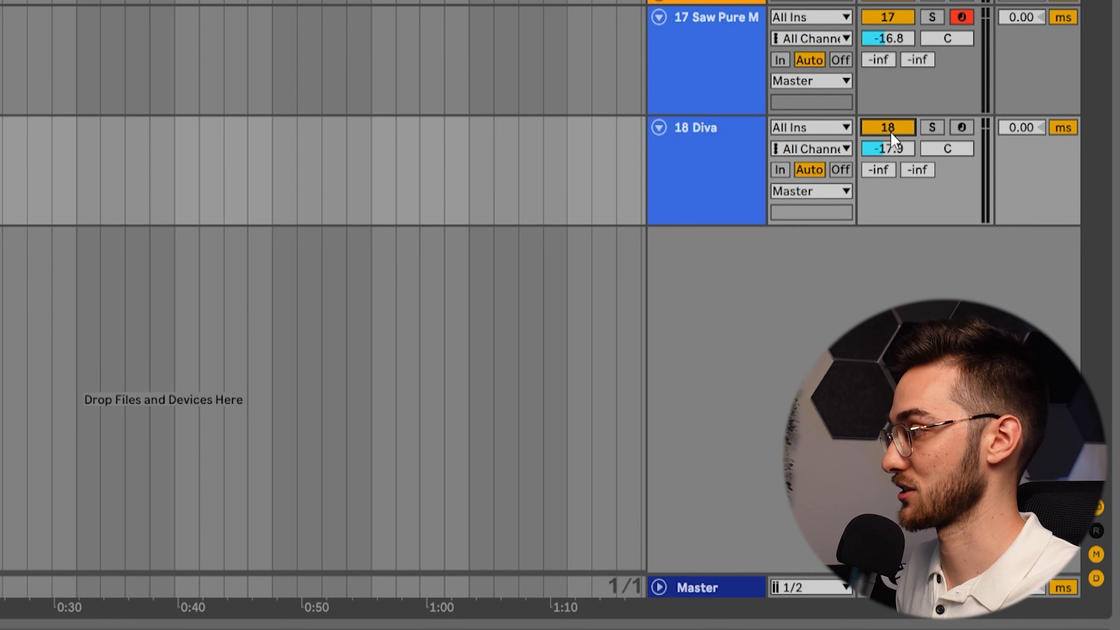
left_click(647, 184)
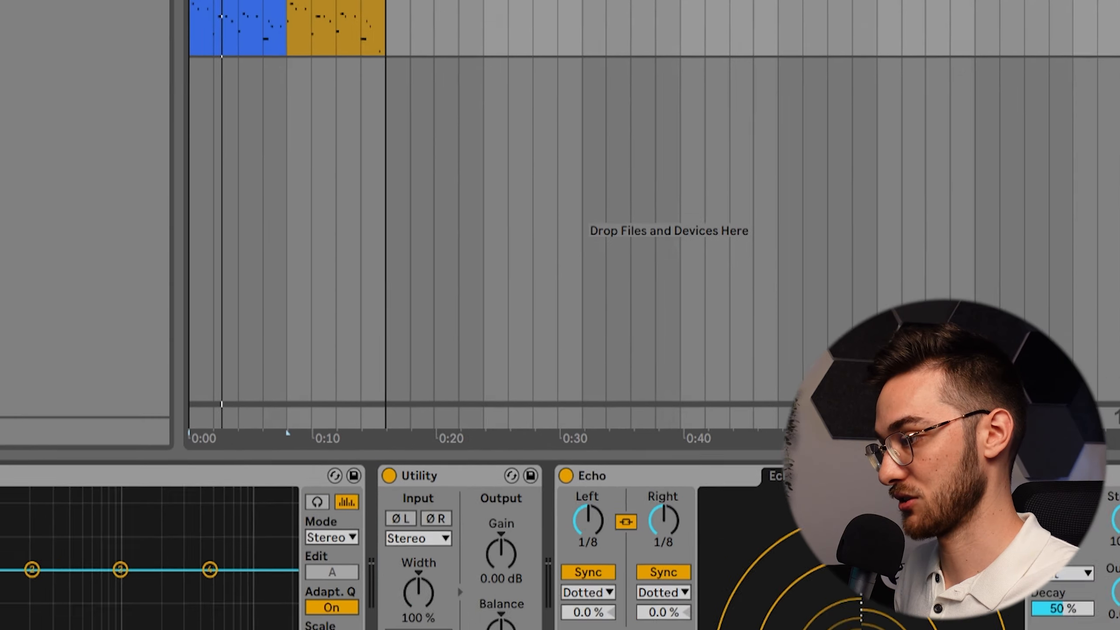
Step: In the Diva track's EQ Eight, make band 1 a low cut at 1.82 kHz and enable band 8 as a high cut
left_click(242, 549)
left_click(230, 417)
left_click_drag(185, 406, 186, 333)
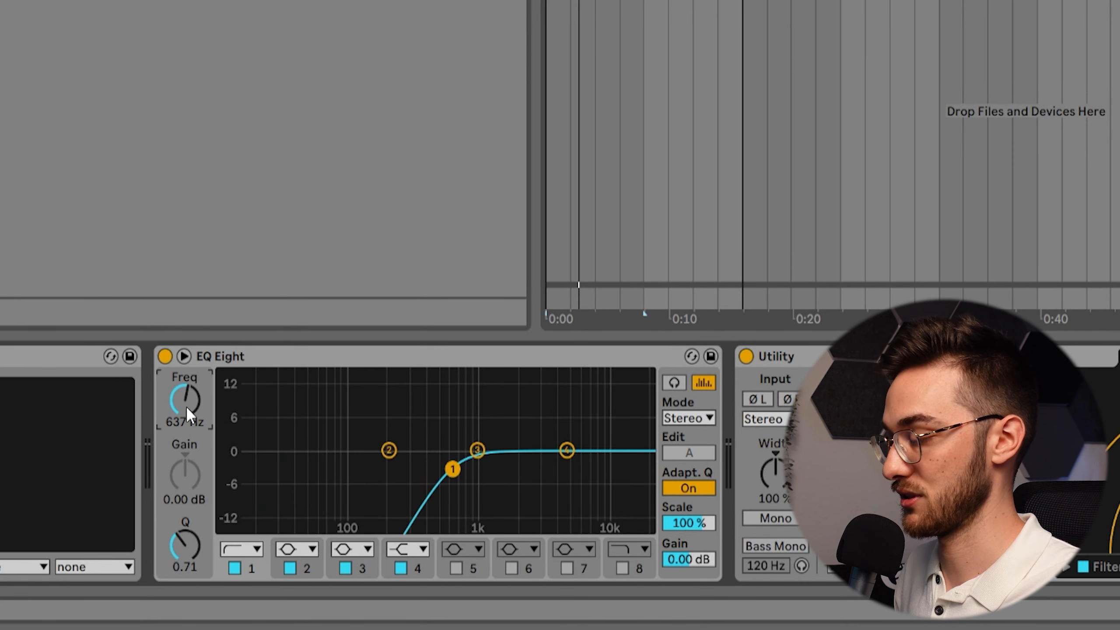
left_click(622, 569)
left_click_drag(449, 471, 506, 470)
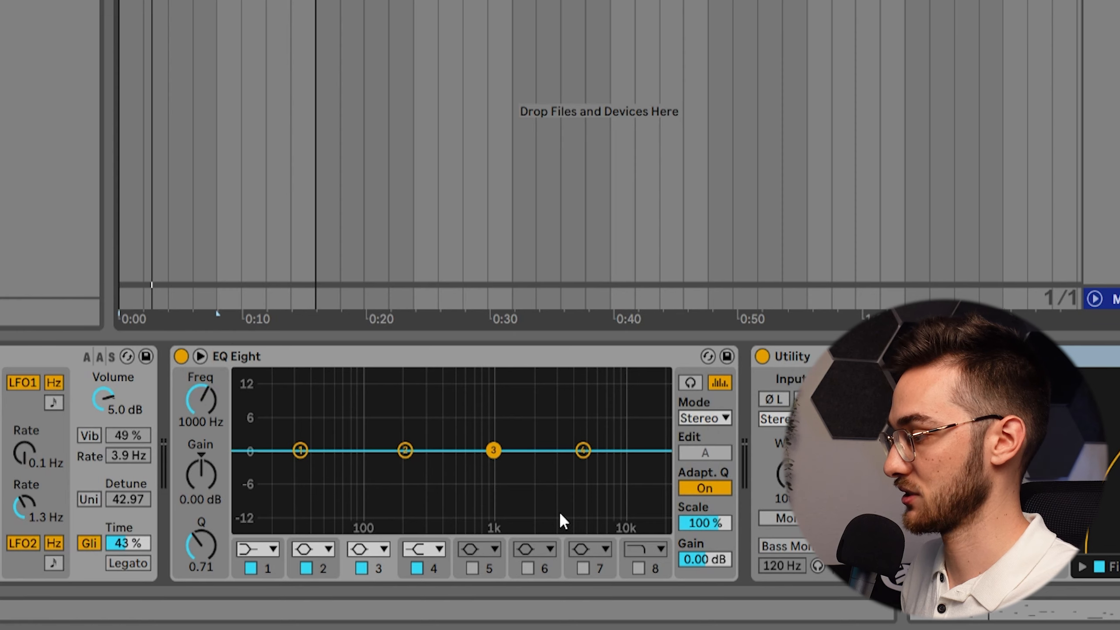
Step: In the Saw Pure Muted Bass track's EQ Eight, enable band 8 as a high cut and set it to 297 Hz
left_click(639, 569)
left_click_drag(657, 472, 455, 474)
left_click(267, 548)
left_click_drag(459, 464, 426, 460)
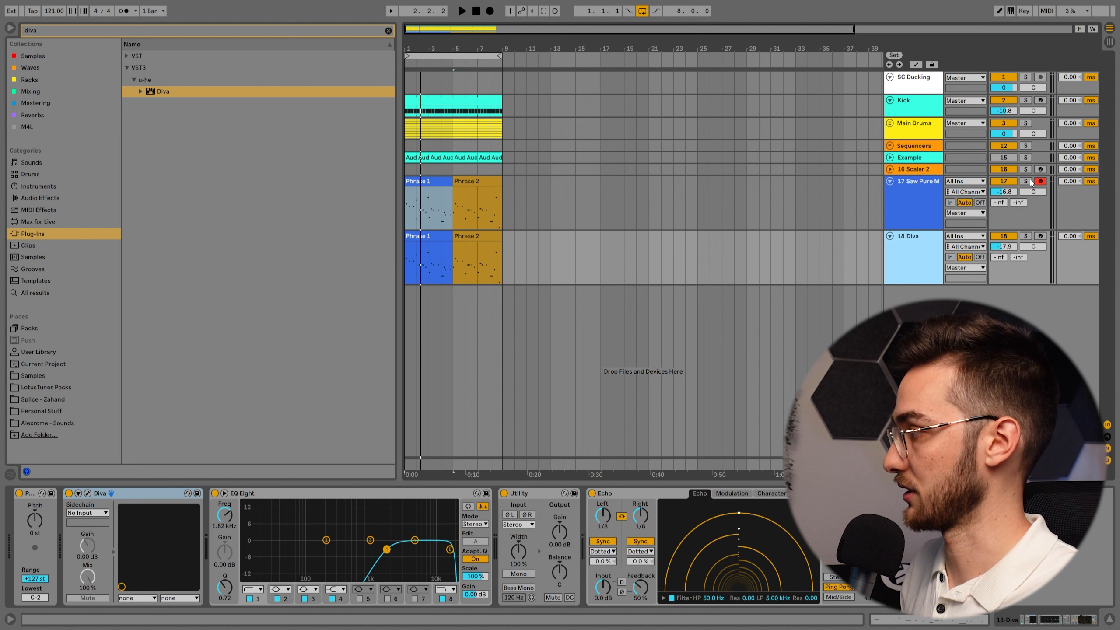
Step: Solo the Saw Pure Muted Bass and Diva tracks together and play them from the start of Phrase 1
left_click(1027, 181)
left_click(1026, 237, "ctrl")
left_click(420, 181)
key("space")
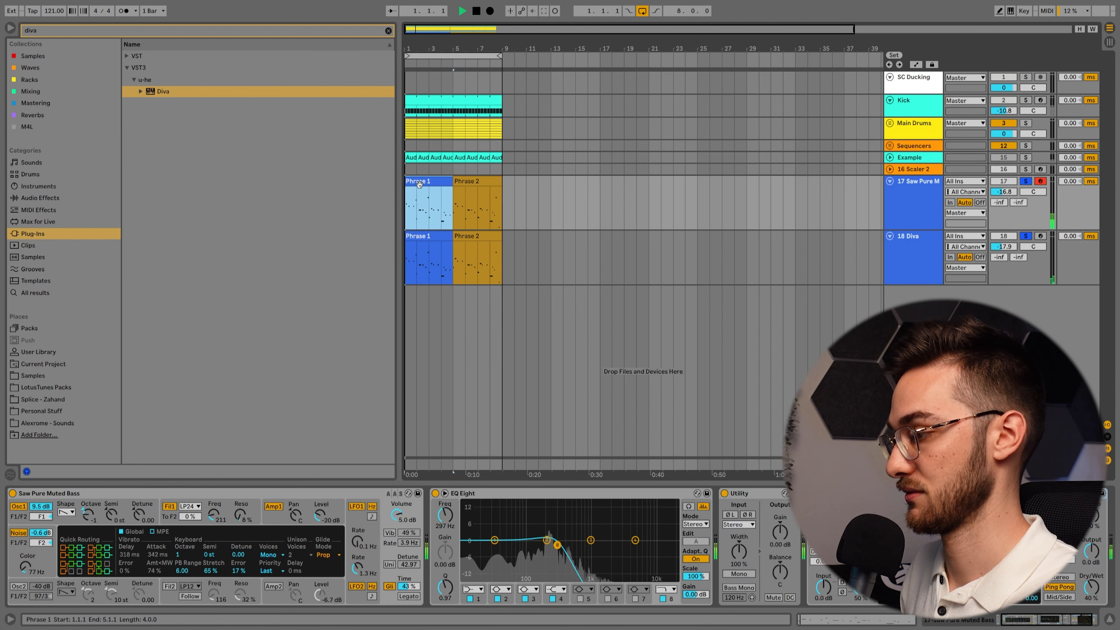
Step: Set the Diva EQ's low cut to 774 Hz and high cut to 5.39 kHz, and the Saw Pure Muted Bass EQ's high cut to 625 Hz
left_click(429, 235)
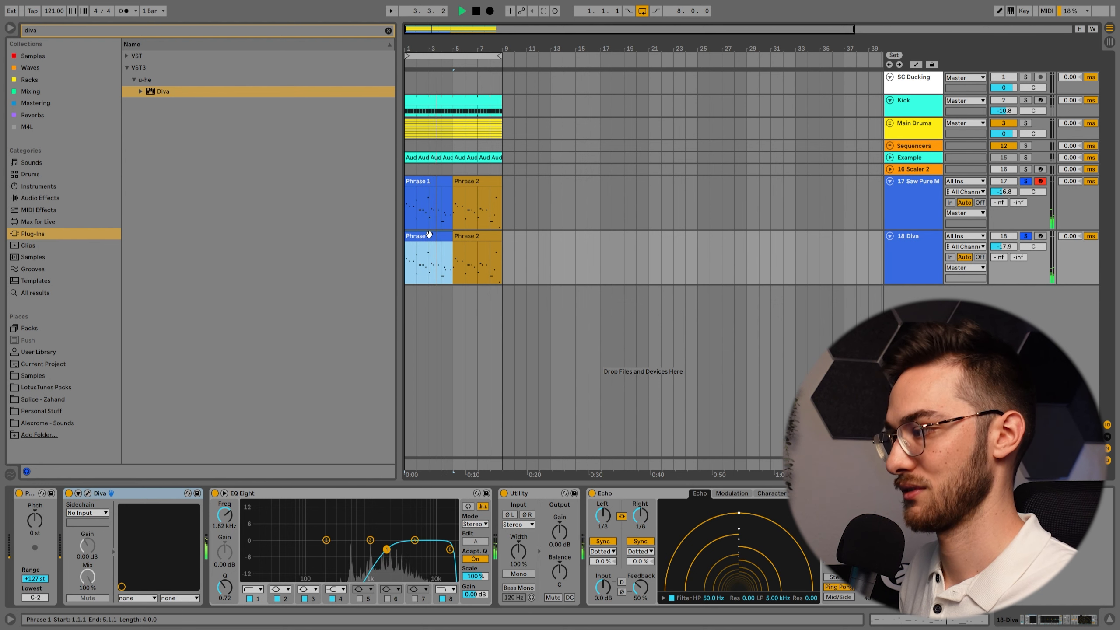
left_click_drag(387, 550, 363, 549)
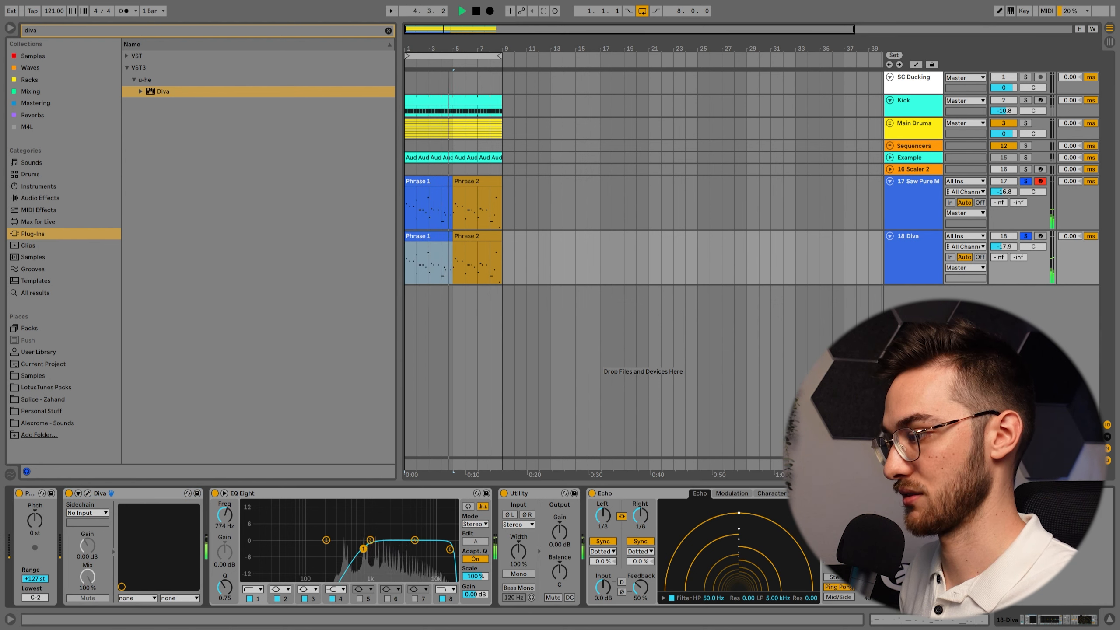
left_click(450, 550)
left_click_drag(450, 549, 417, 550)
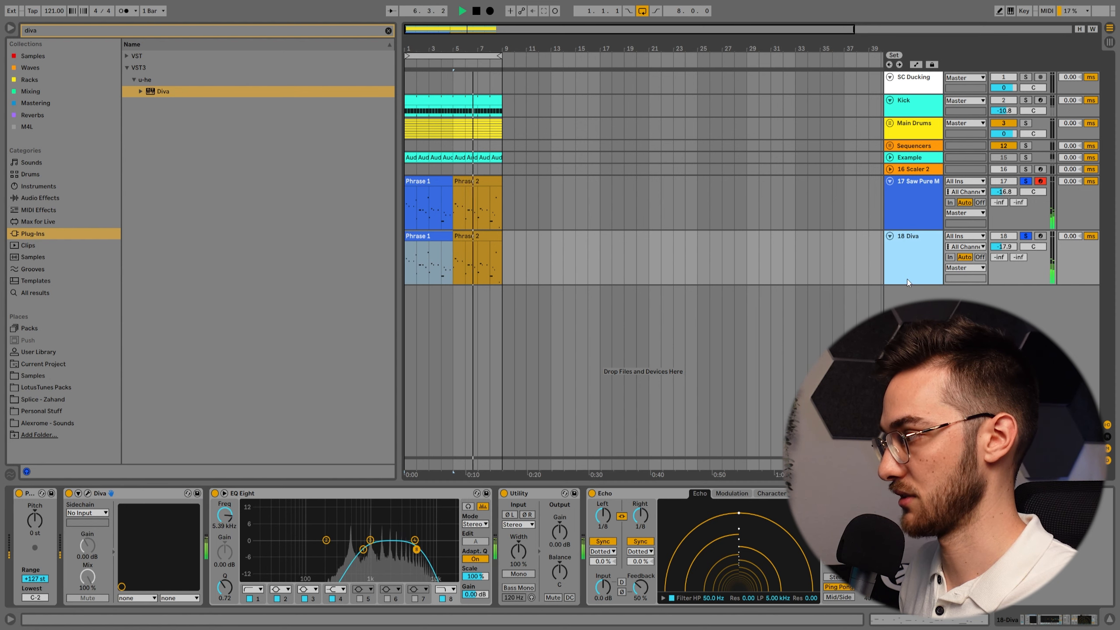
left_click(425, 181)
left_click_drag(558, 548, 577, 548)
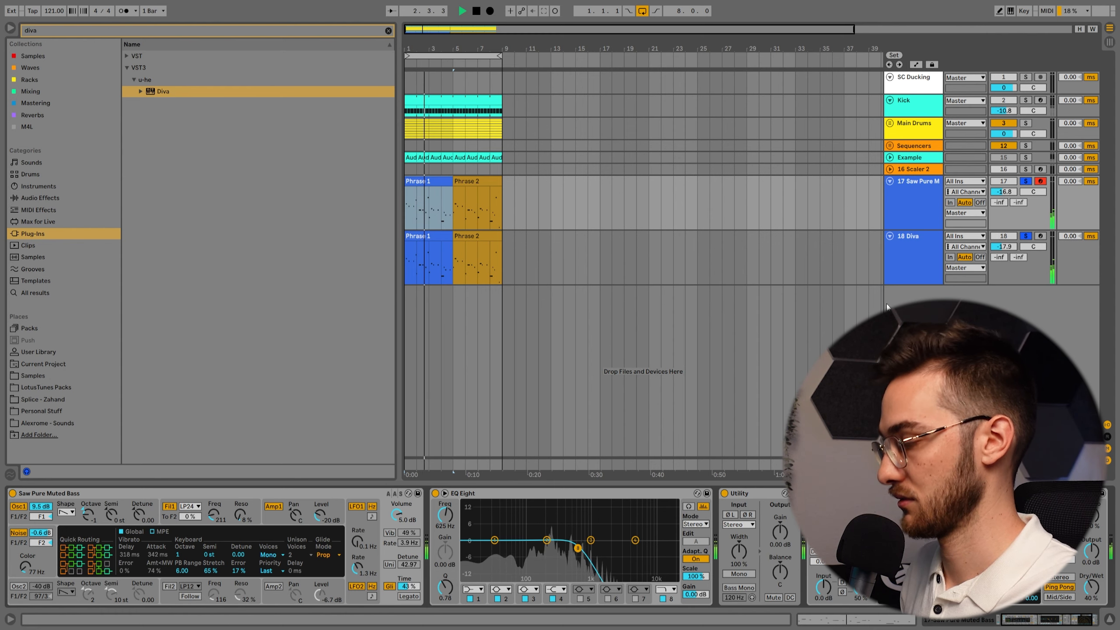
Step: Stop playback and group the Saw Pure Muted Bass and Diva tracks
left_click(903, 262)
key("space")
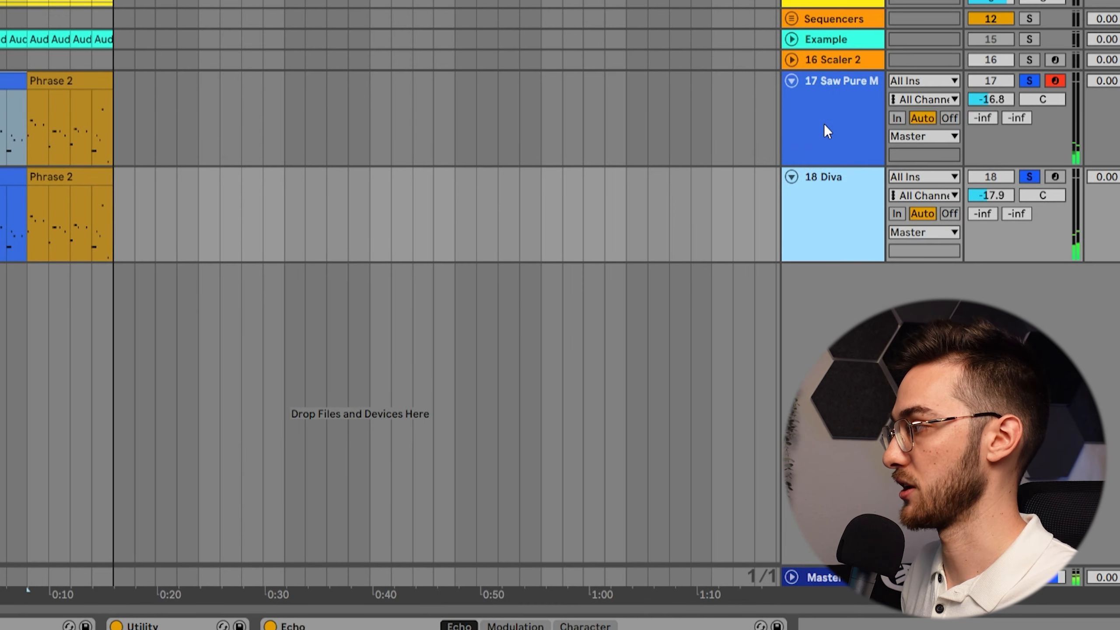
left_click(909, 206, "shift")
key("ctrl+g")
Step: Find Echo in the Mixing collection and add it to the bass group
left_click(57, 30)
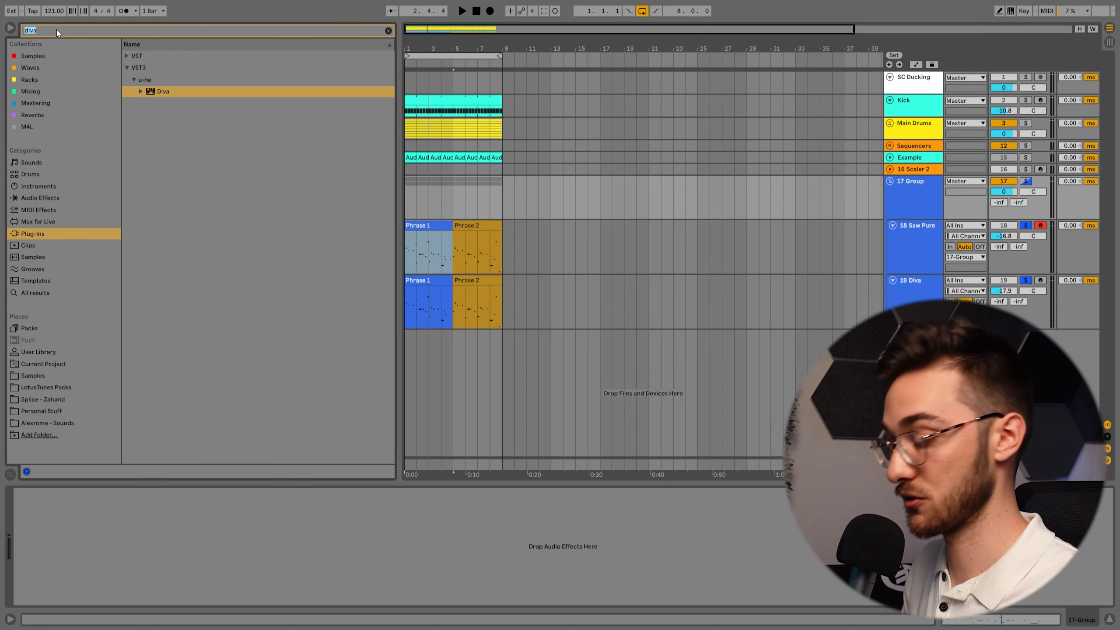
type("echo")
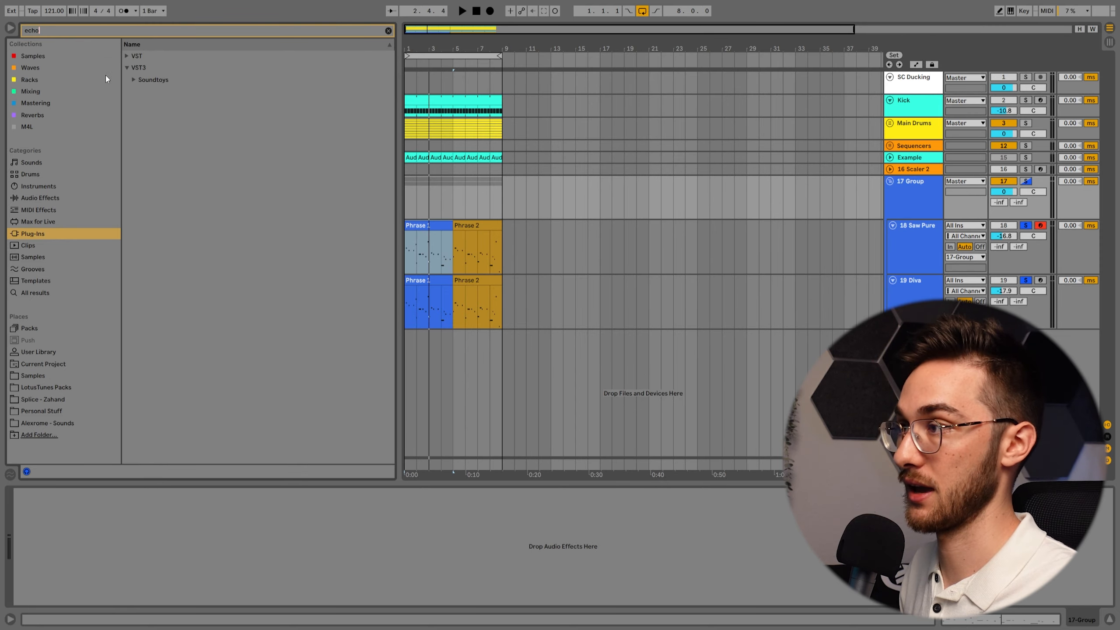
left_click(34, 90)
double_click(176, 56)
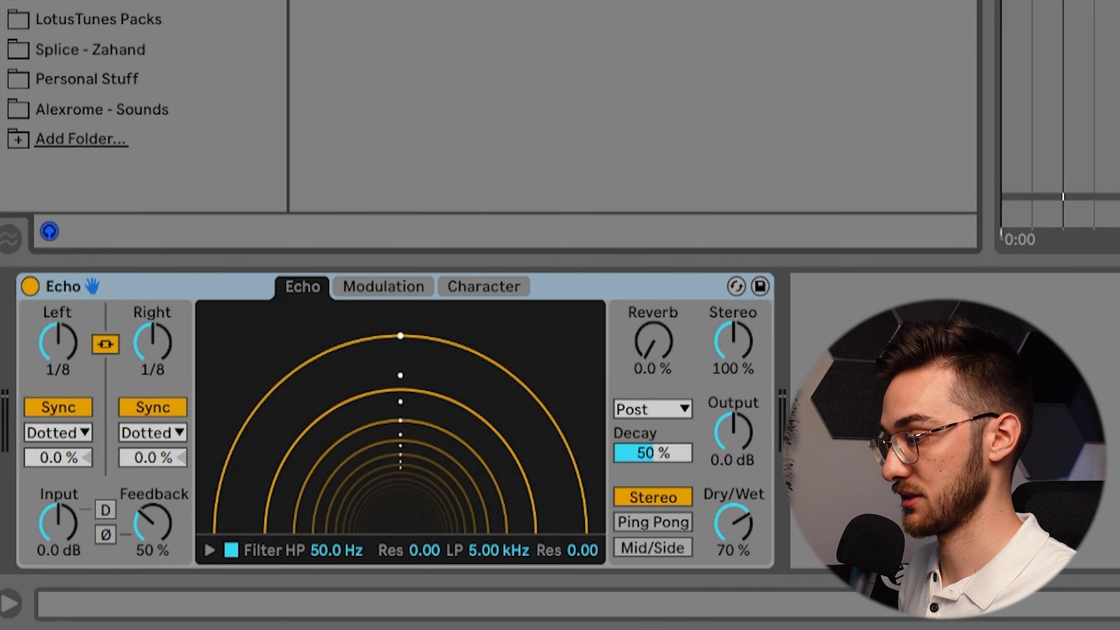
Step: Set the Echo's dry/wet to 45 % and reverb to 46 %, switch it to Ping Pong and raise the feedback
left_click_drag(728, 525, 729, 529)
left_click_drag(638, 346, 638, 301)
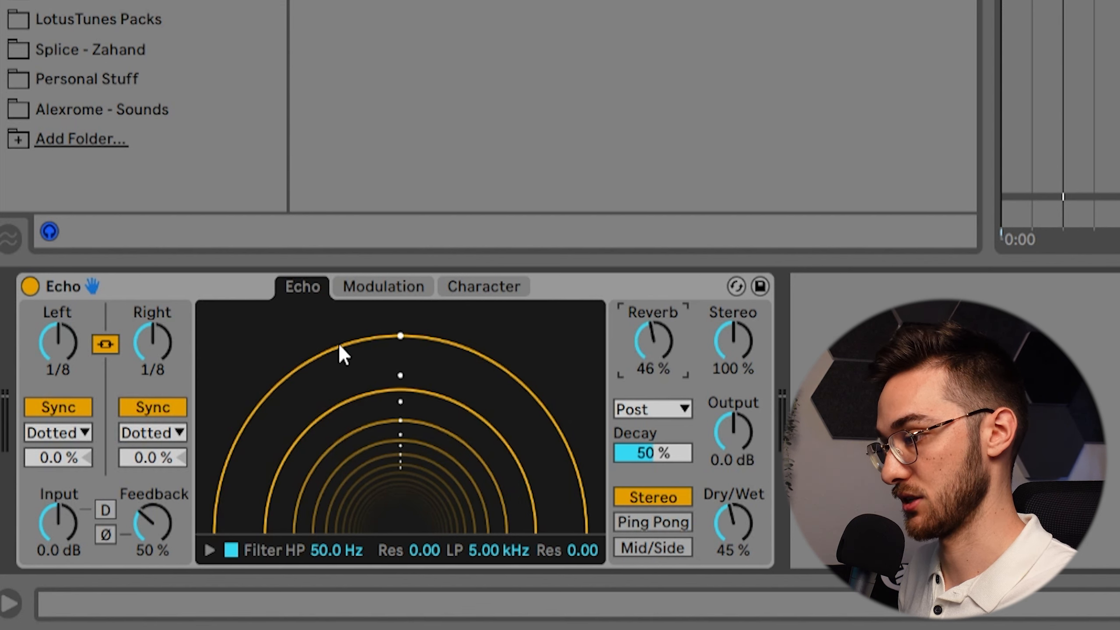
left_click(675, 529)
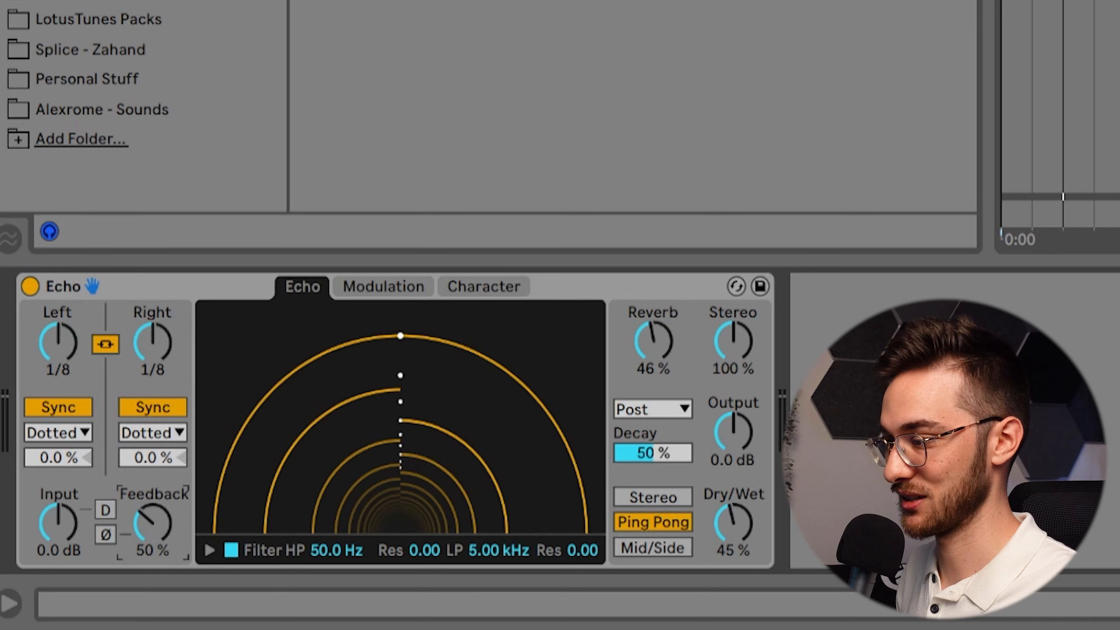
left_click_drag(153, 523, 152, 471)
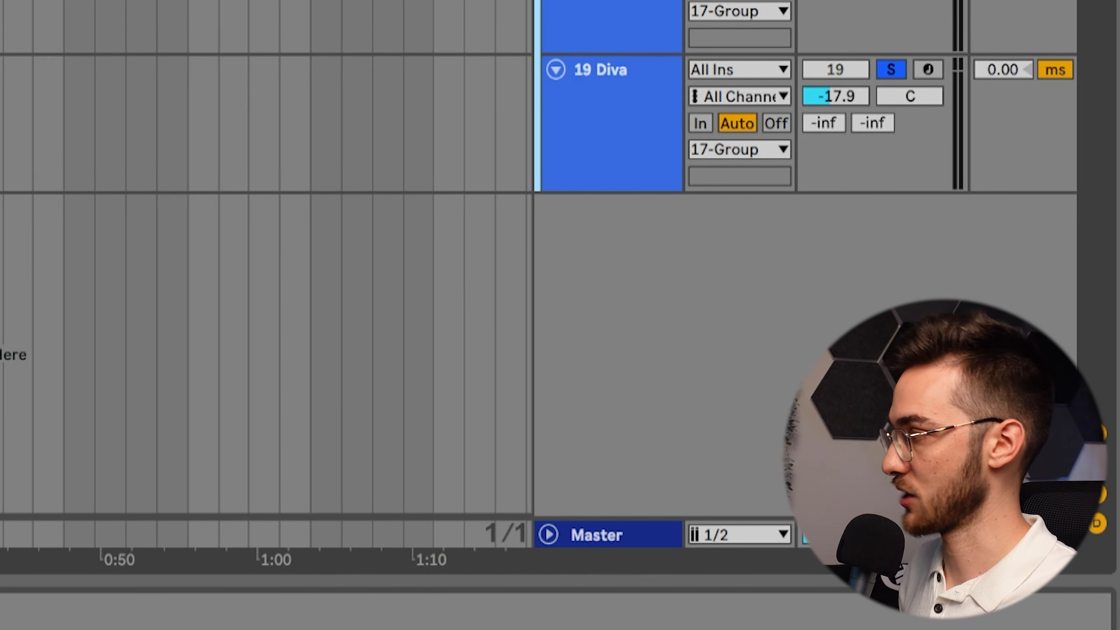
Step: Insert an audio track, set its input to 17-Group and arm it for recording
key("ctrl+t")
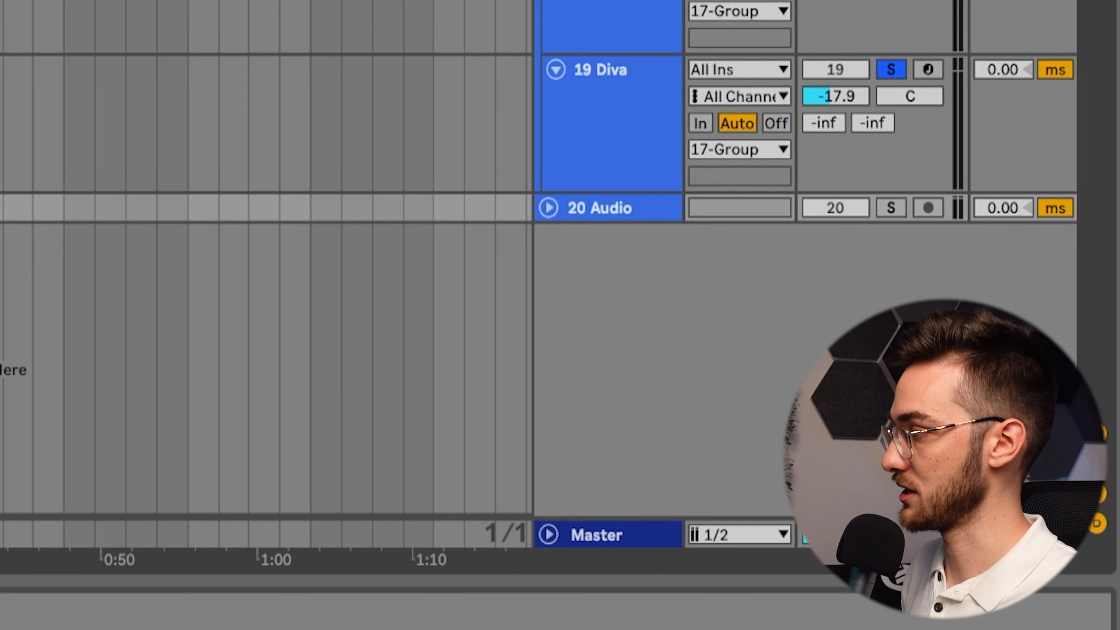
left_click(549, 208)
left_click(732, 206)
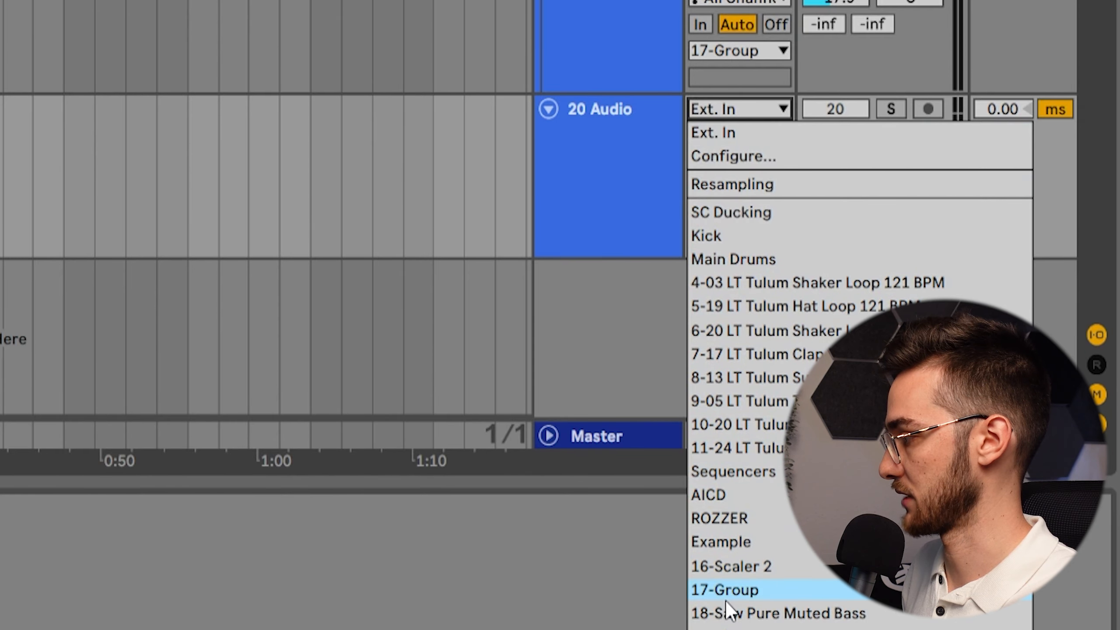
left_click(720, 589)
left_click(931, 115)
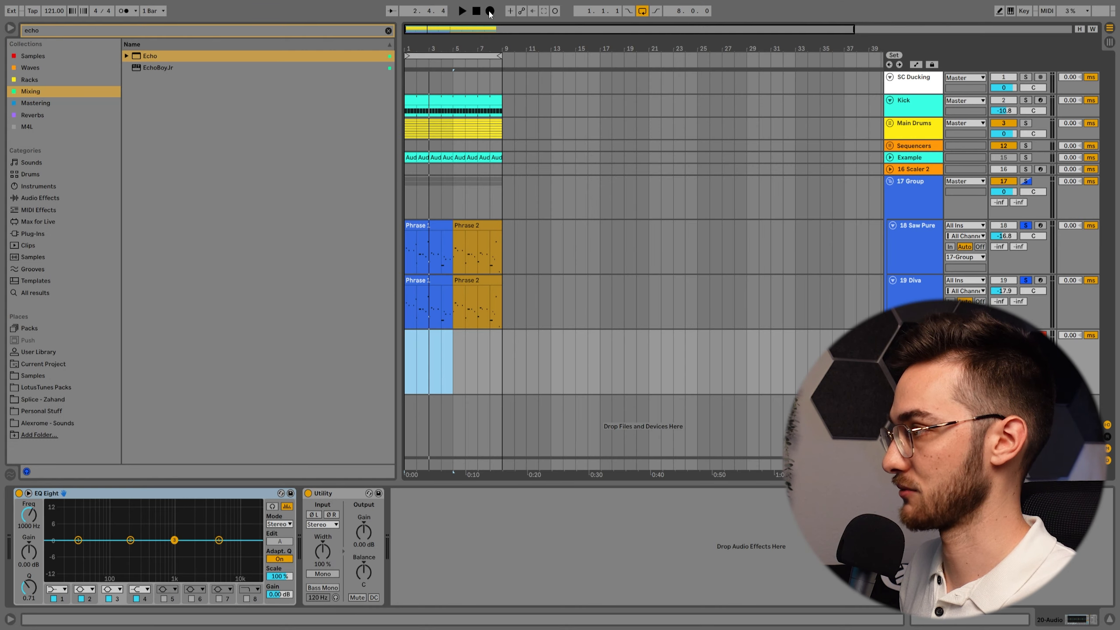
Step: Record the group's output onto the audio track while raising the Echo's feedback to 89 % and dry/wet to 71 %
left_click(490, 11)
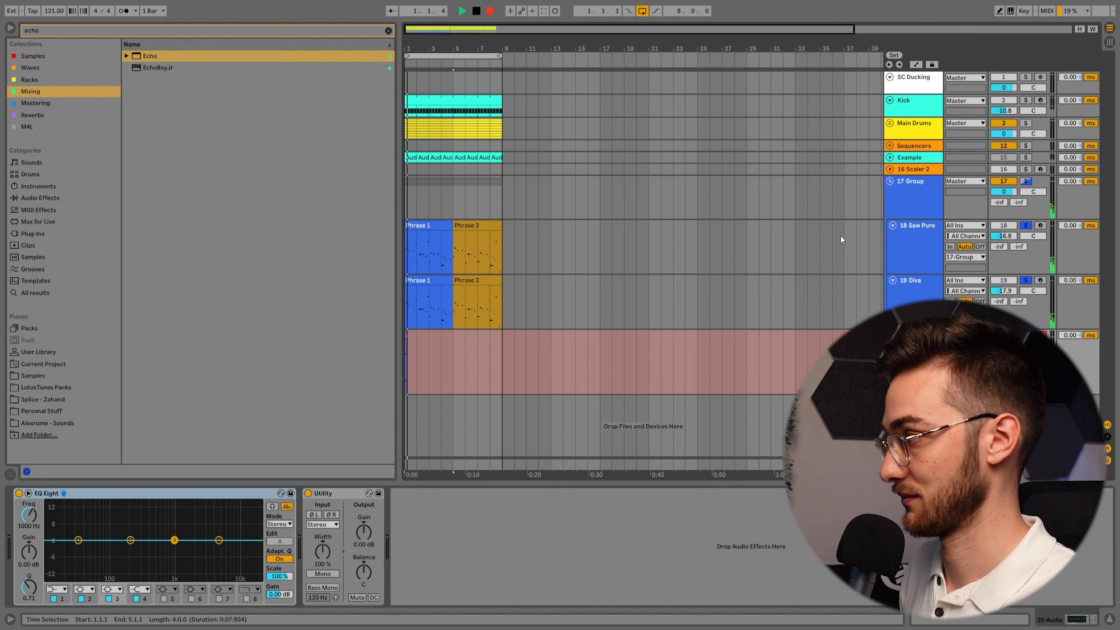
left_click(918, 201)
left_click_drag(67, 588, 67, 586)
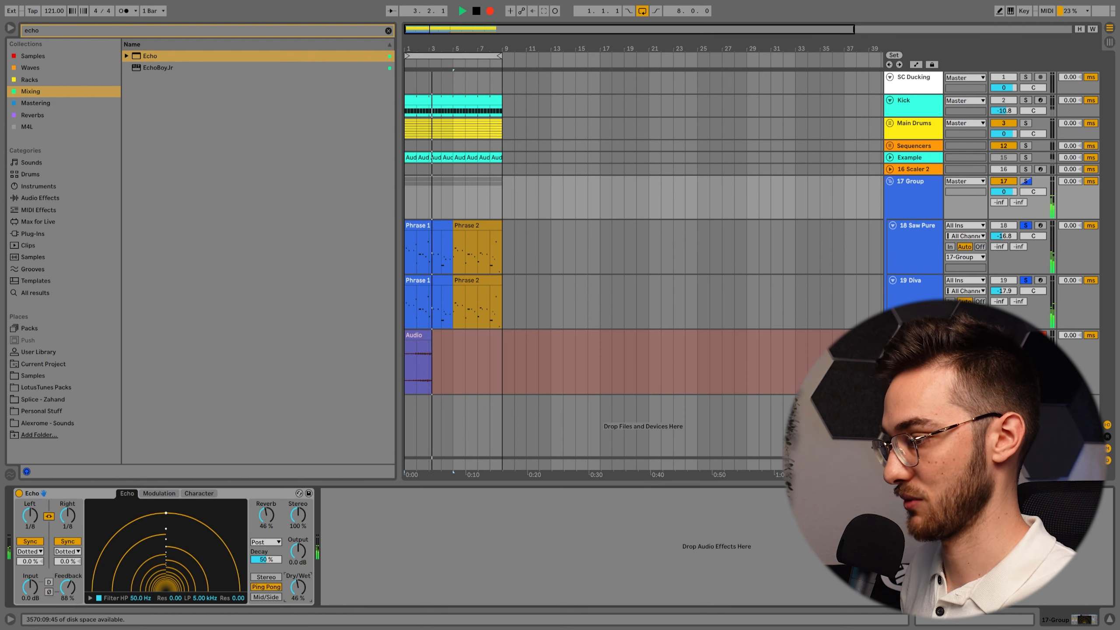
left_click_drag(298, 596, 298, 591)
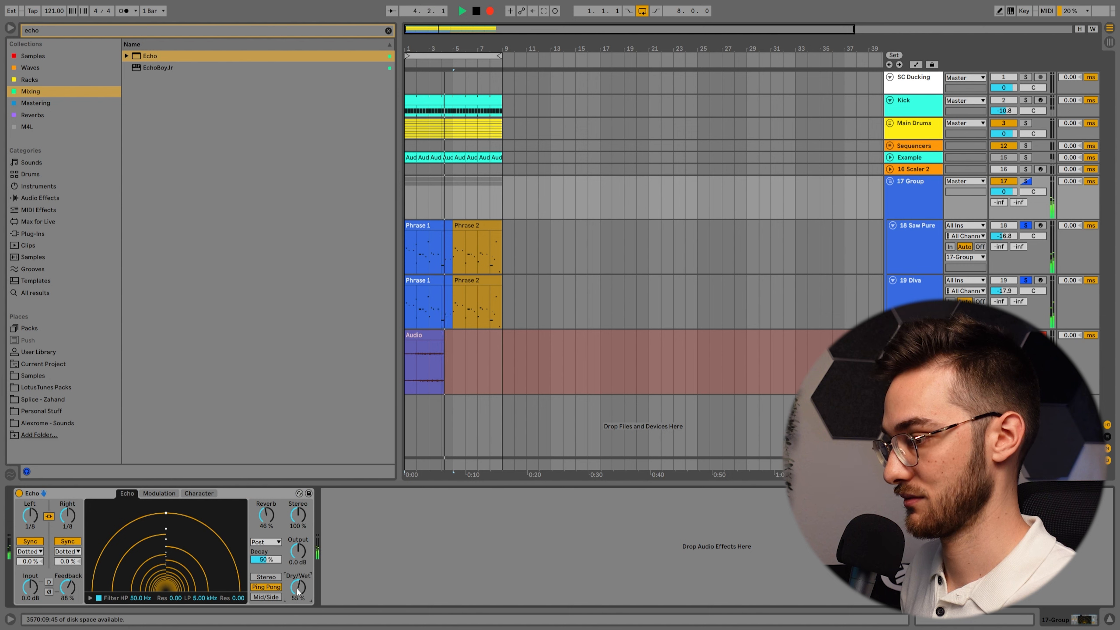
left_click_drag(74, 589, 73, 588)
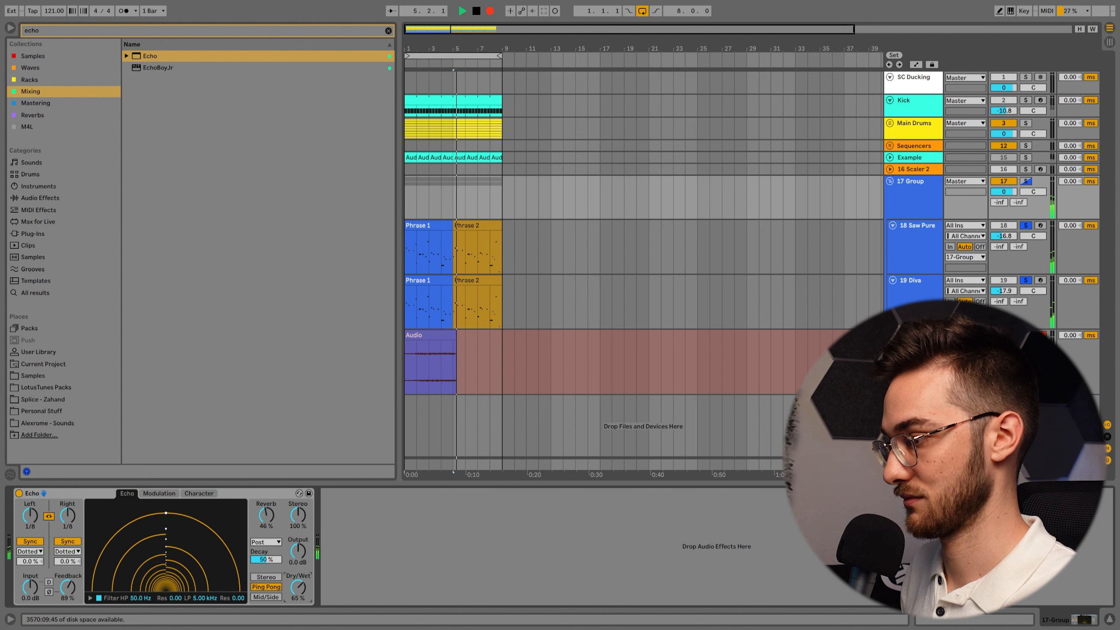
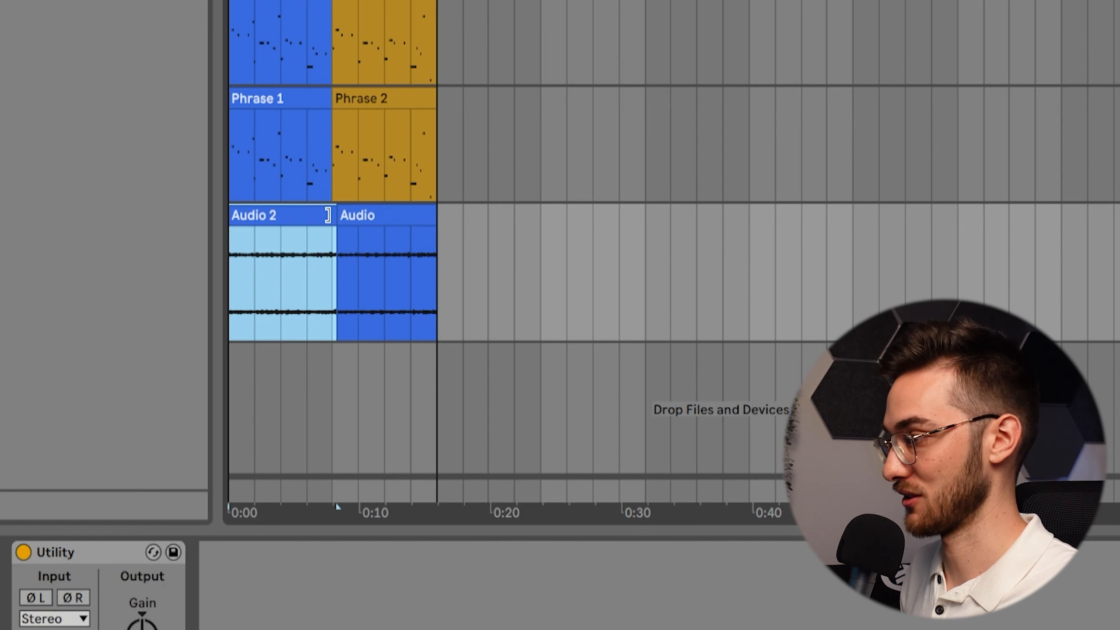
Step: Move the boundary between the recorded Audio 2 and Audio clips to the start of bar 5
left_click(350, 215)
left_click_drag(337, 210, 331, 210)
left_click(296, 214)
left_click(357, 218)
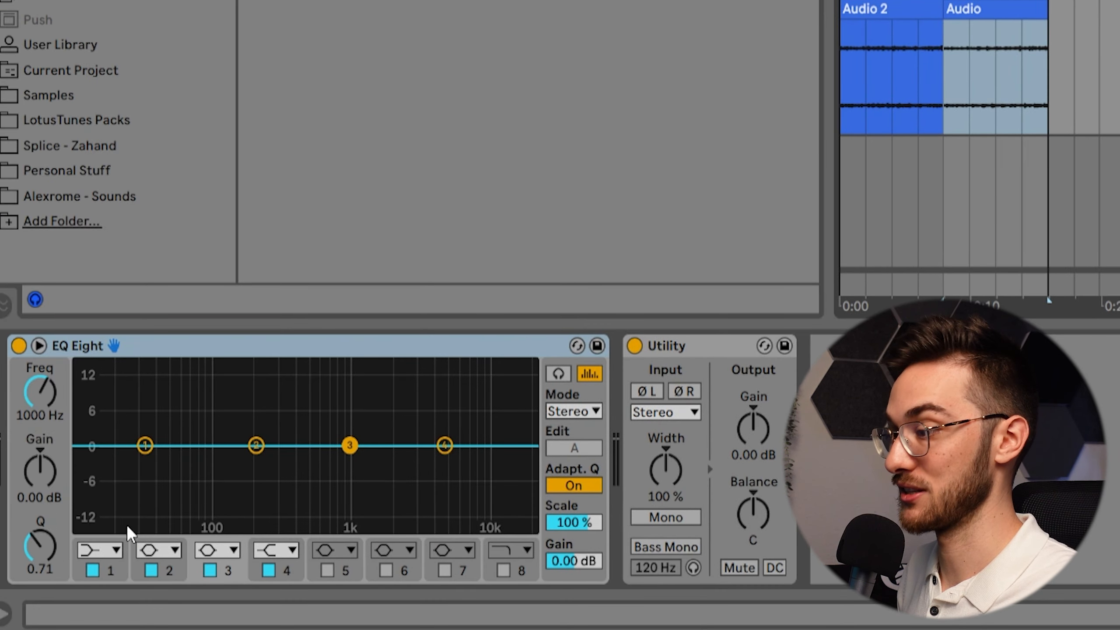
Step: In the audio track's EQ Eight, set a band 1 low cut at 271 Hz and a band 8 high cut at 2.97 kHz
left_click(89, 549)
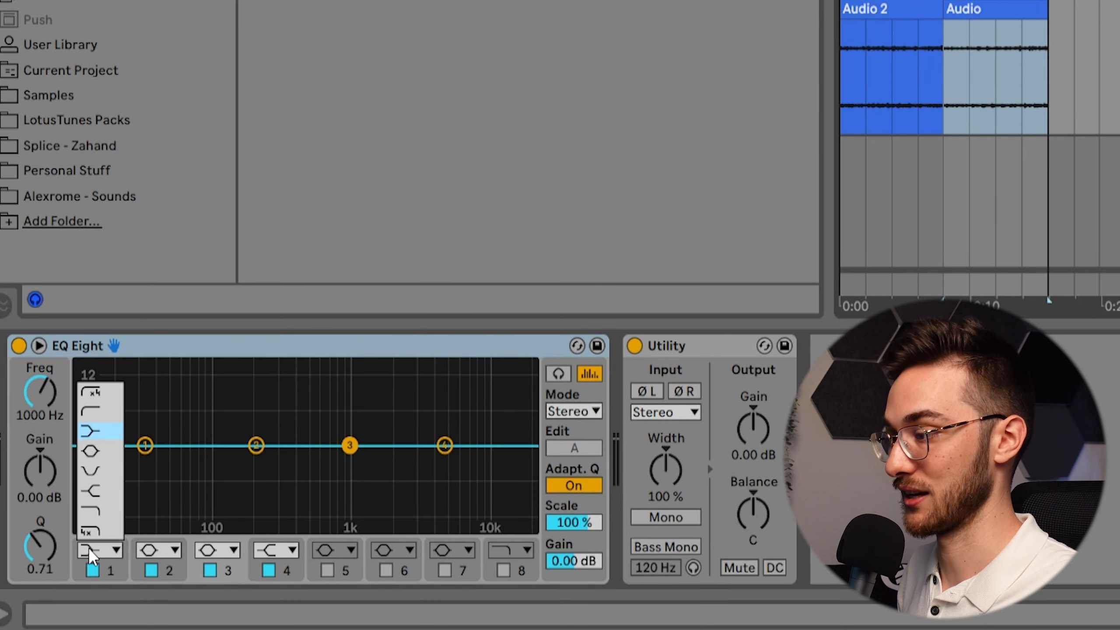
left_click(86, 417)
left_click_drag(49, 392, 49, 338)
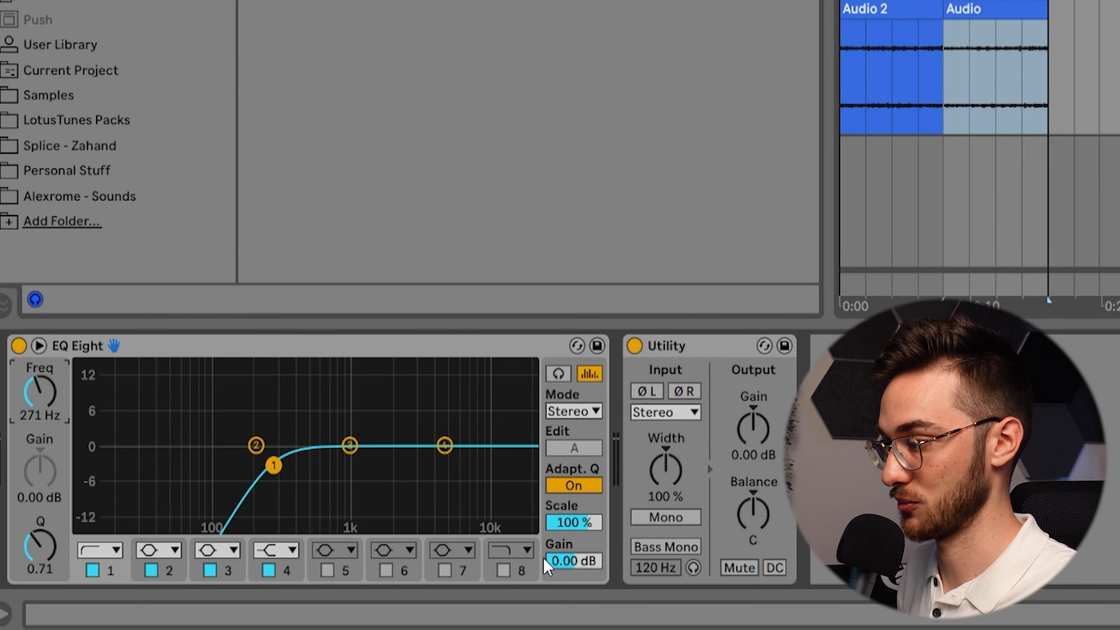
left_click(504, 570)
left_click_drag(518, 463, 413, 462)
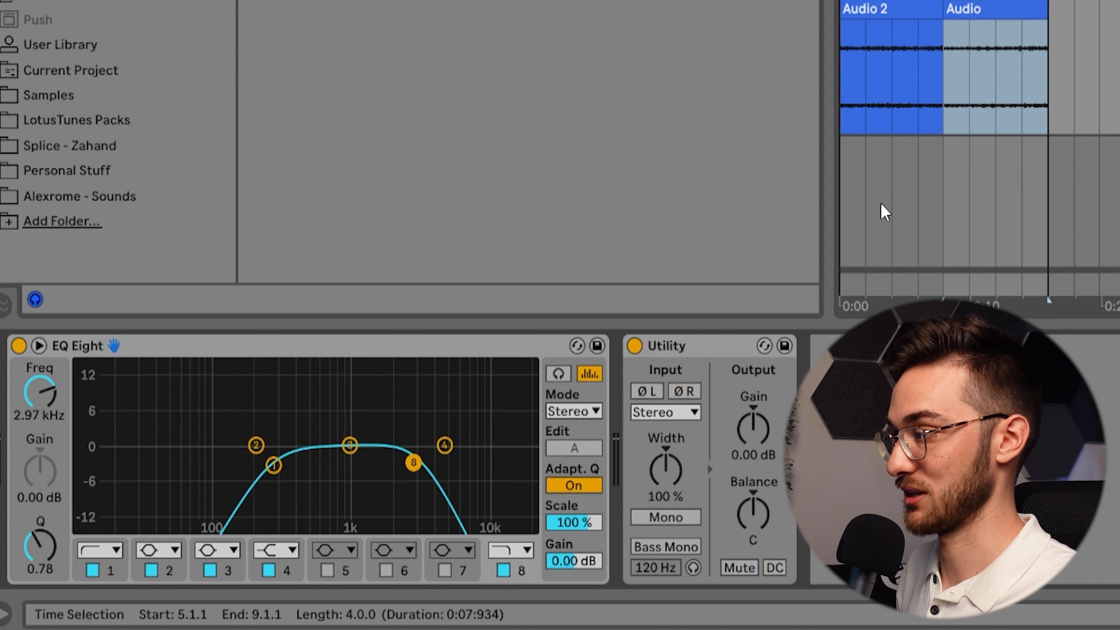
Step: Play the recorded audio with the full mix unsoloed, and deactivate the bass group
left_click(881, 10)
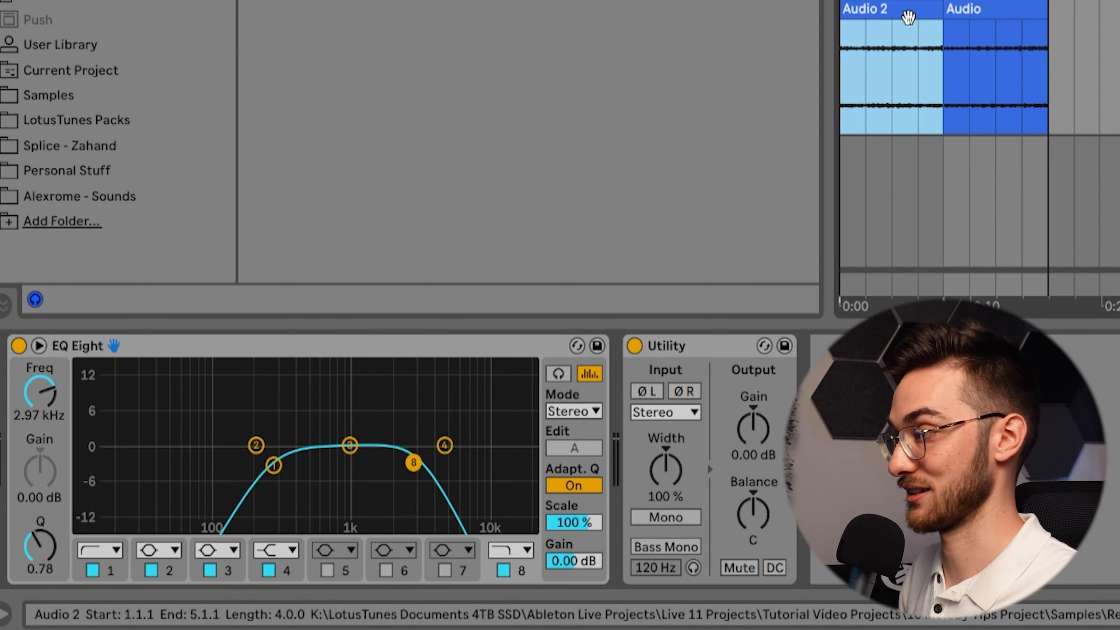
left_click(1116, 2)
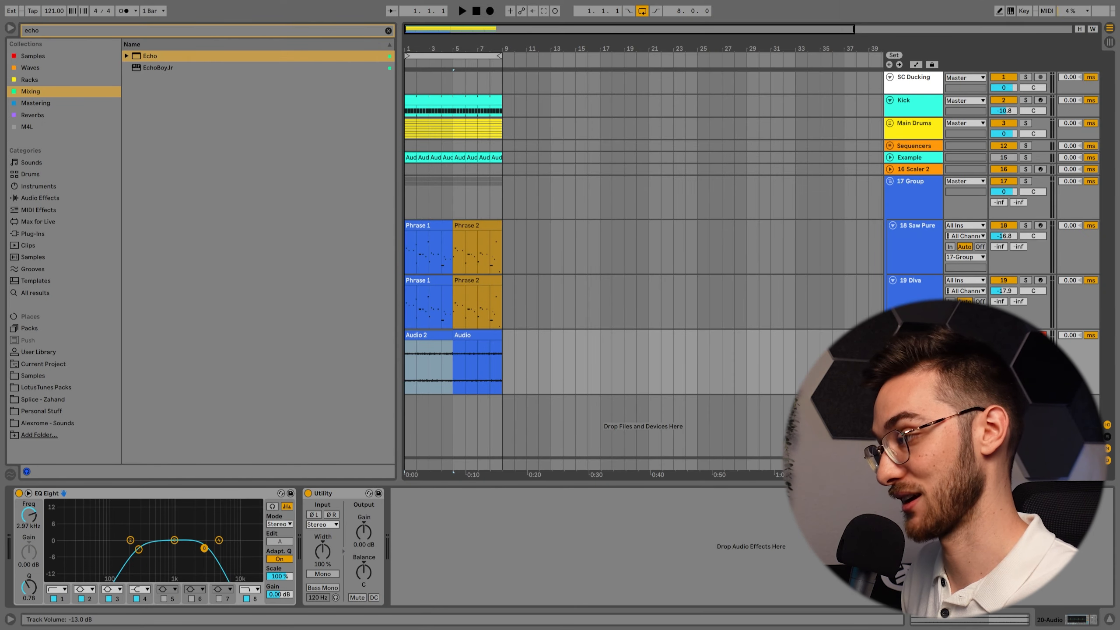
key("space")
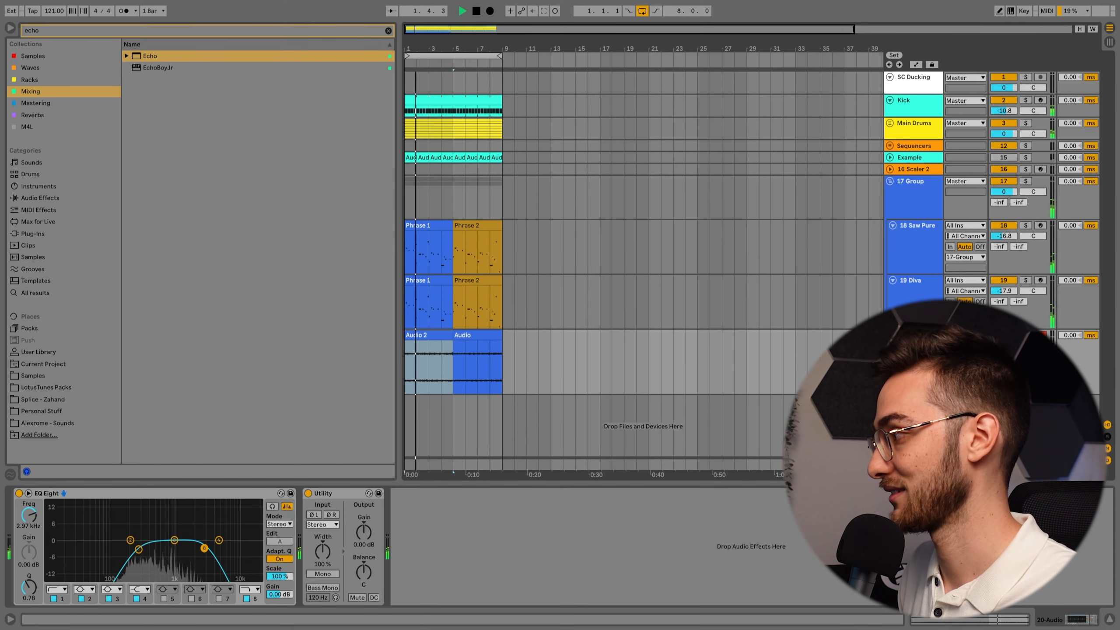
left_click(914, 218)
key("space")
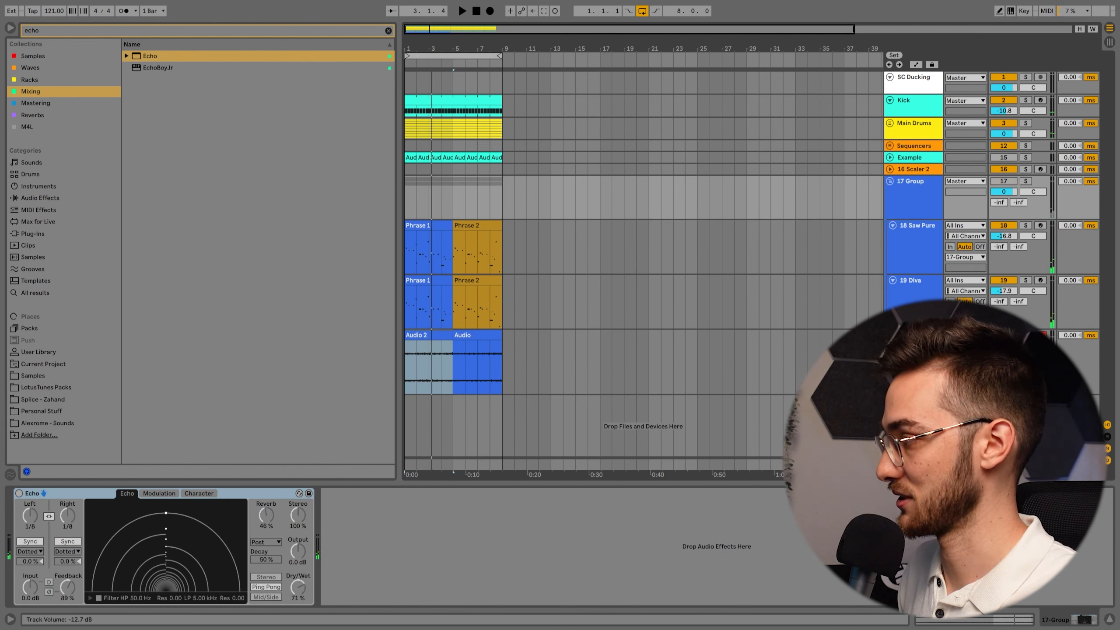
left_click(436, 337)
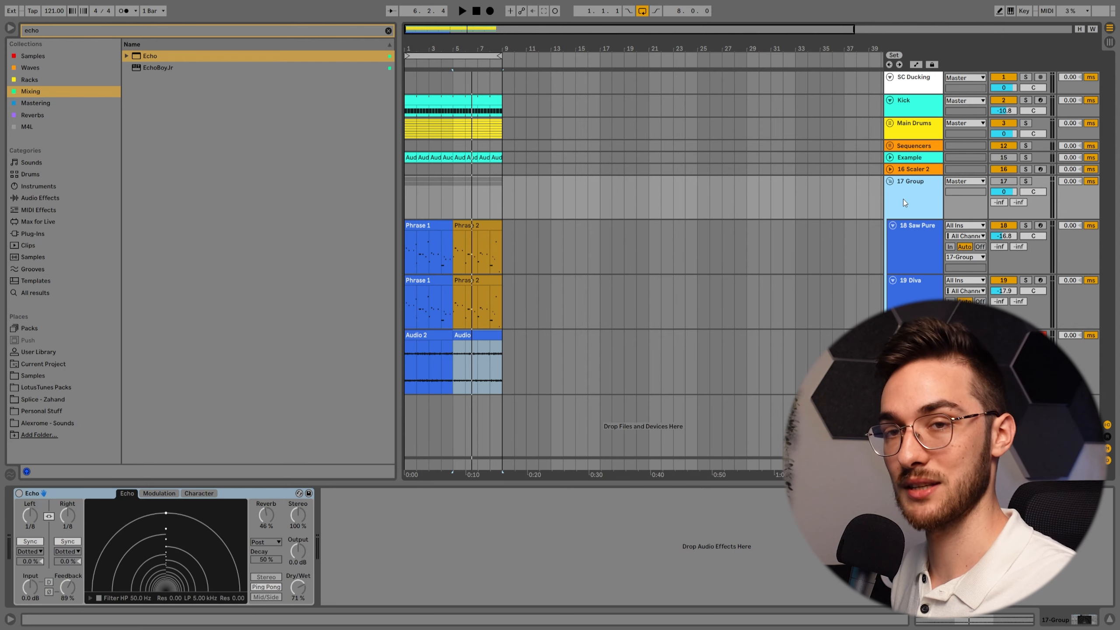
Step: Insert a MIDI track, place it below the recorded audio track and give it a different colour
left_click(903, 202)
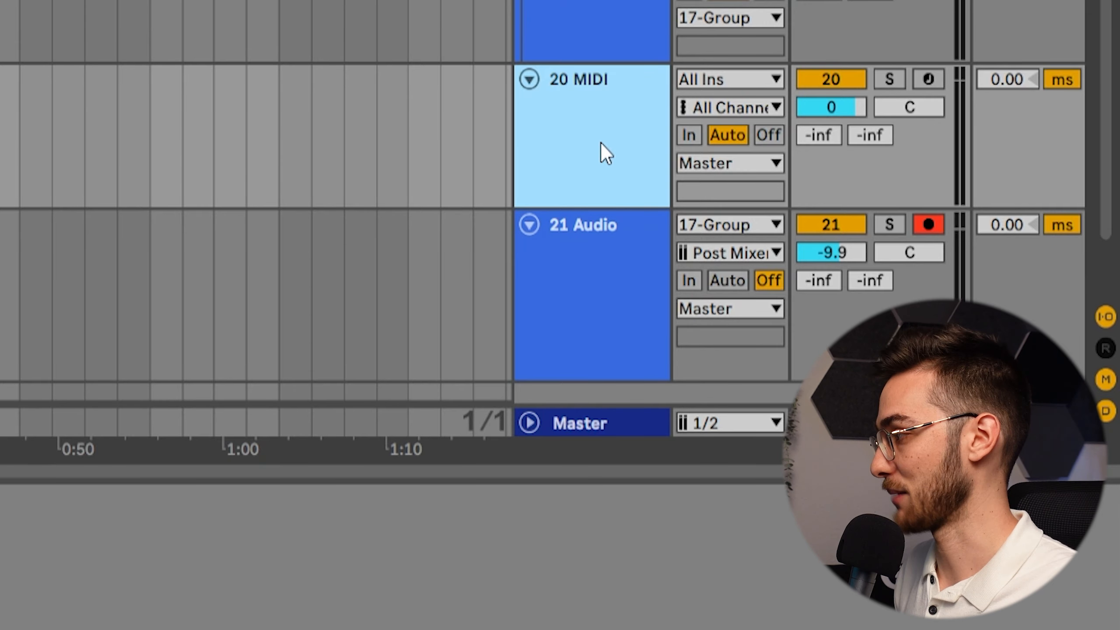
left_click_drag(545, 140, 560, 307)
right_click(583, 290)
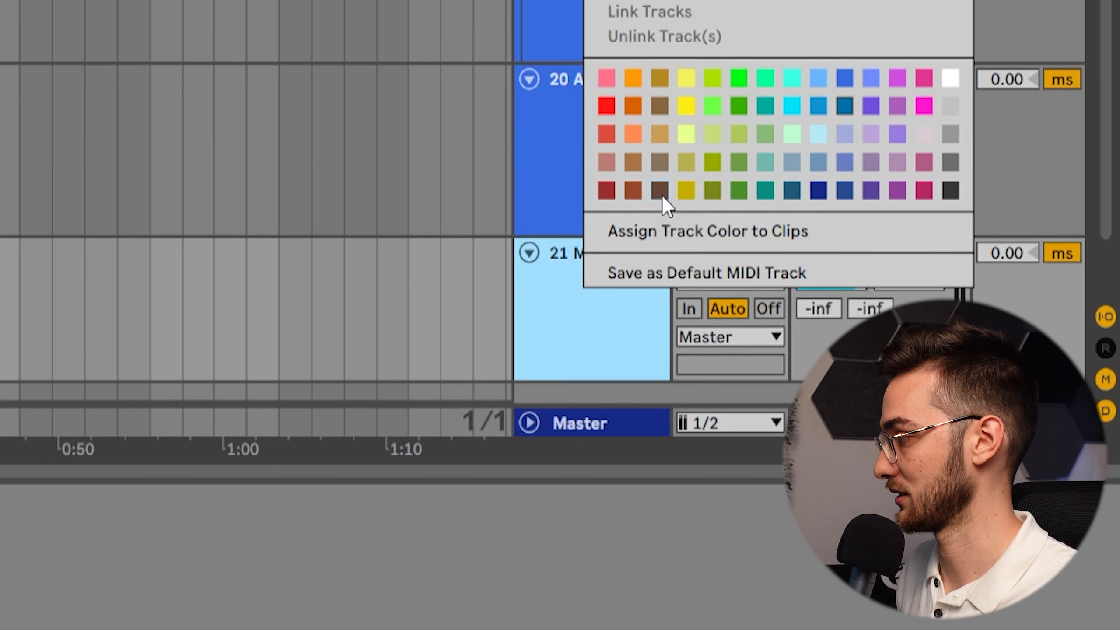
left_click(679, 191)
scroll(598, 236, "down", 2)
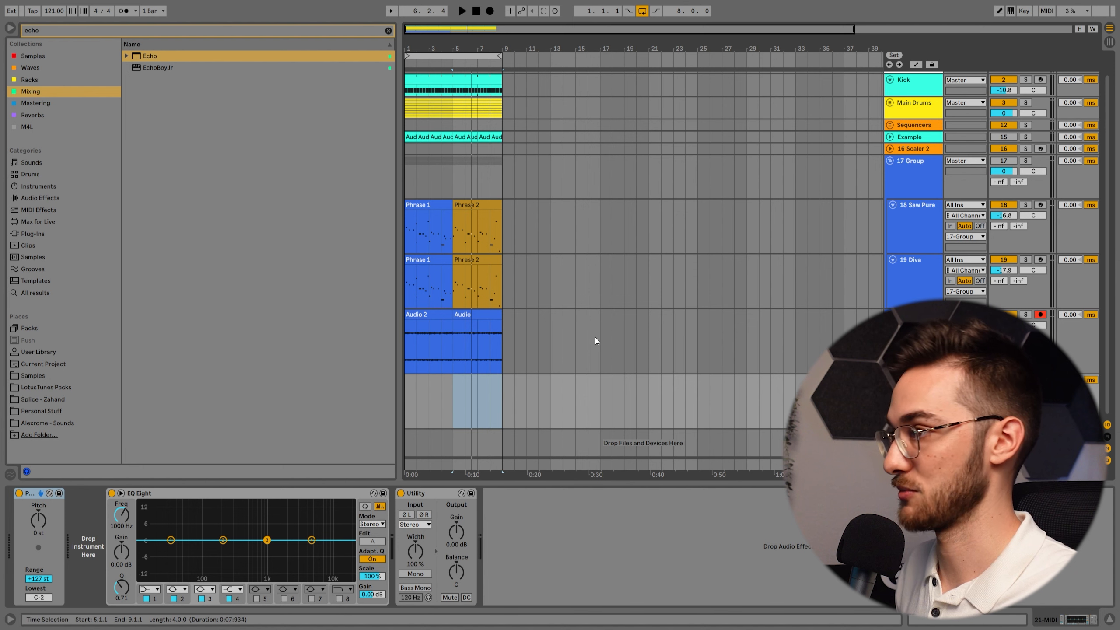
Step: Load Aicd from the M4L collection onto the new MIDI track and copy the Saw Pure Muted Bass instrument after it
left_click(47, 127)
key("Return")
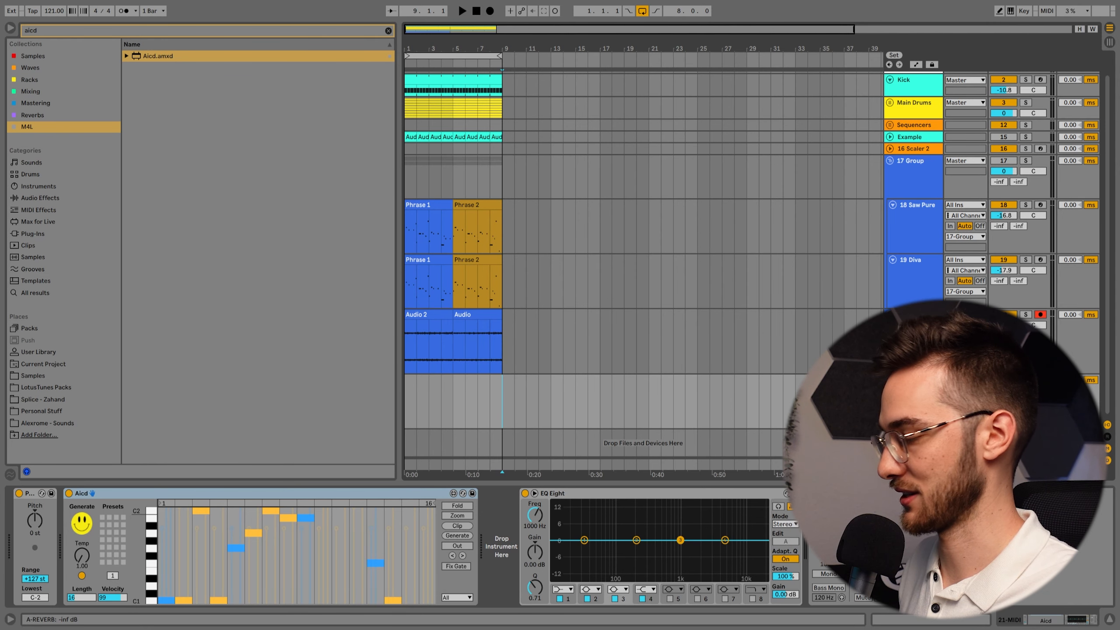
left_click(437, 238)
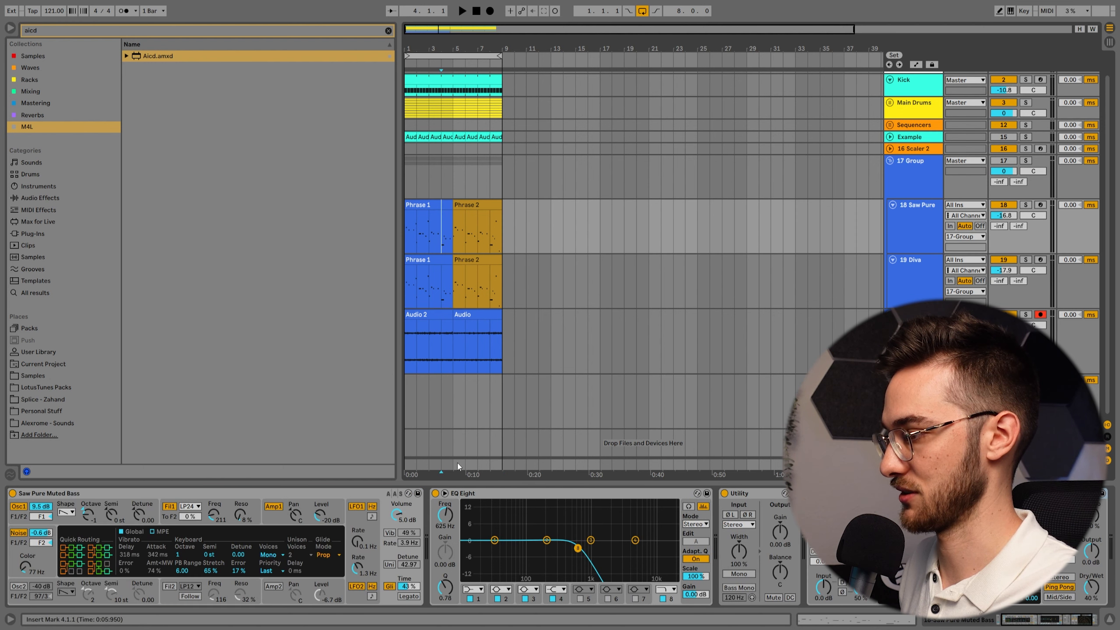
left_click(309, 494)
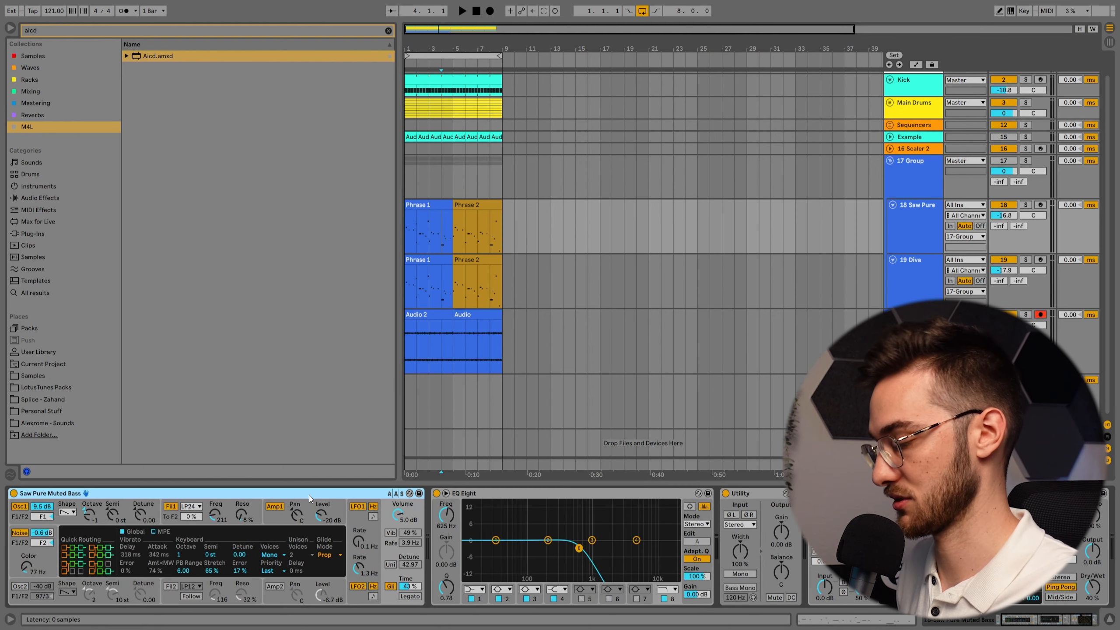
left_click(915, 380)
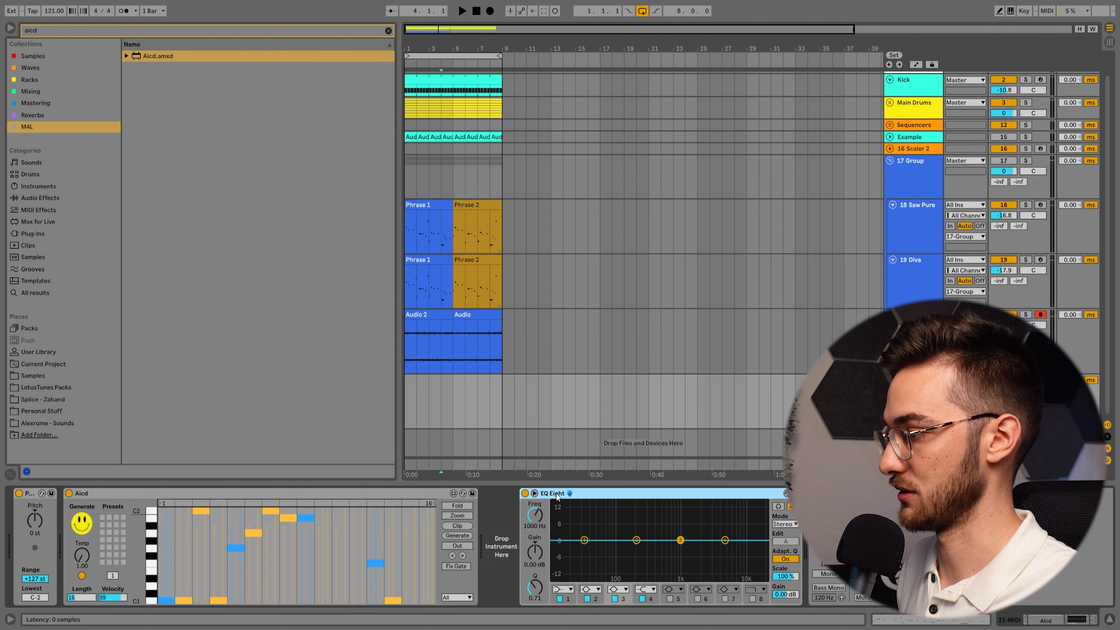
key("ctrl+v")
Step: Play the new MIDI track's Aicd sequence through the bass and generate a new pattern
left_click(915, 315)
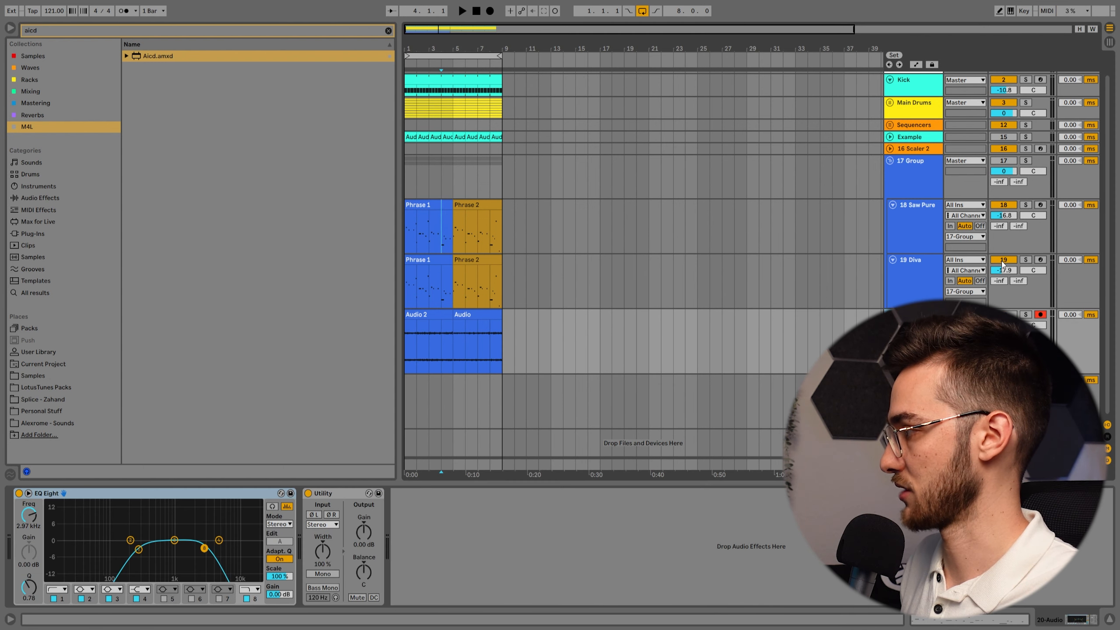
left_click(915, 380)
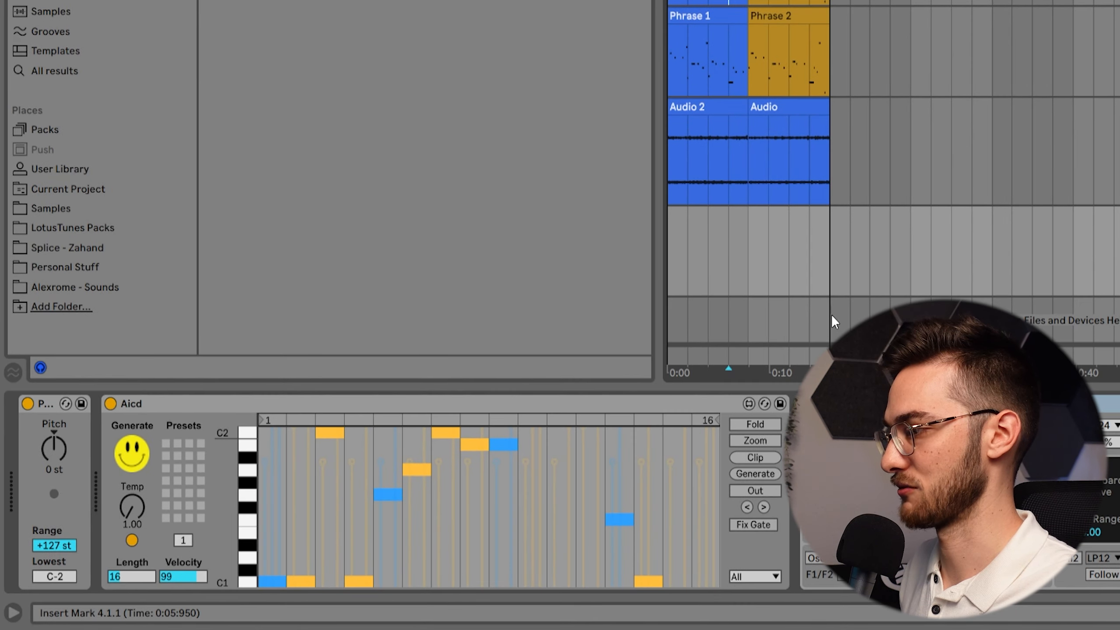
key("space")
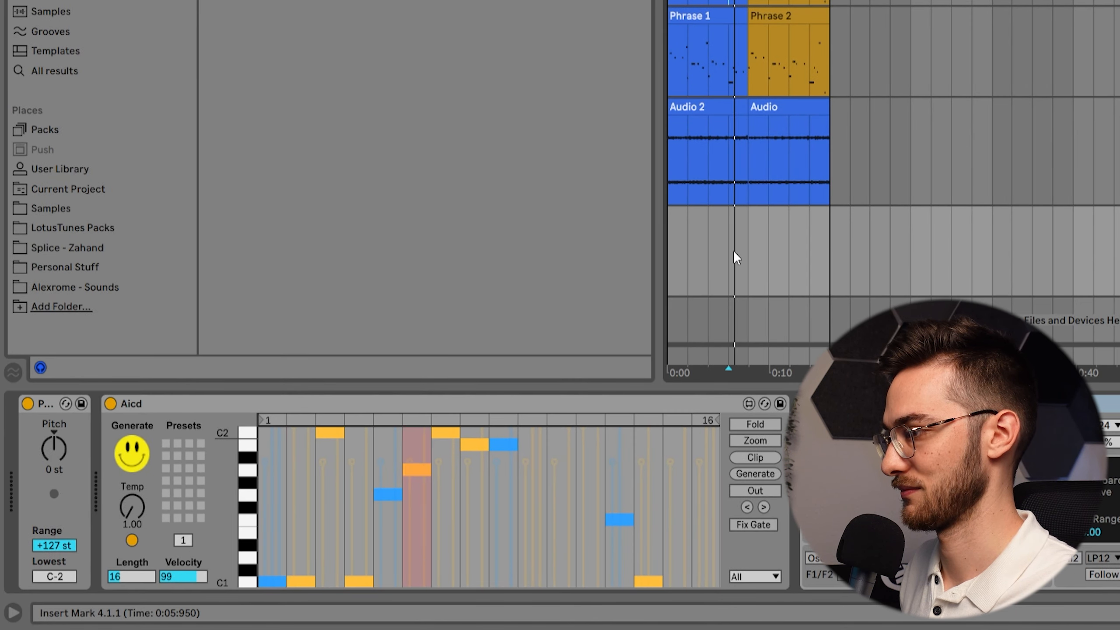
left_click(137, 453)
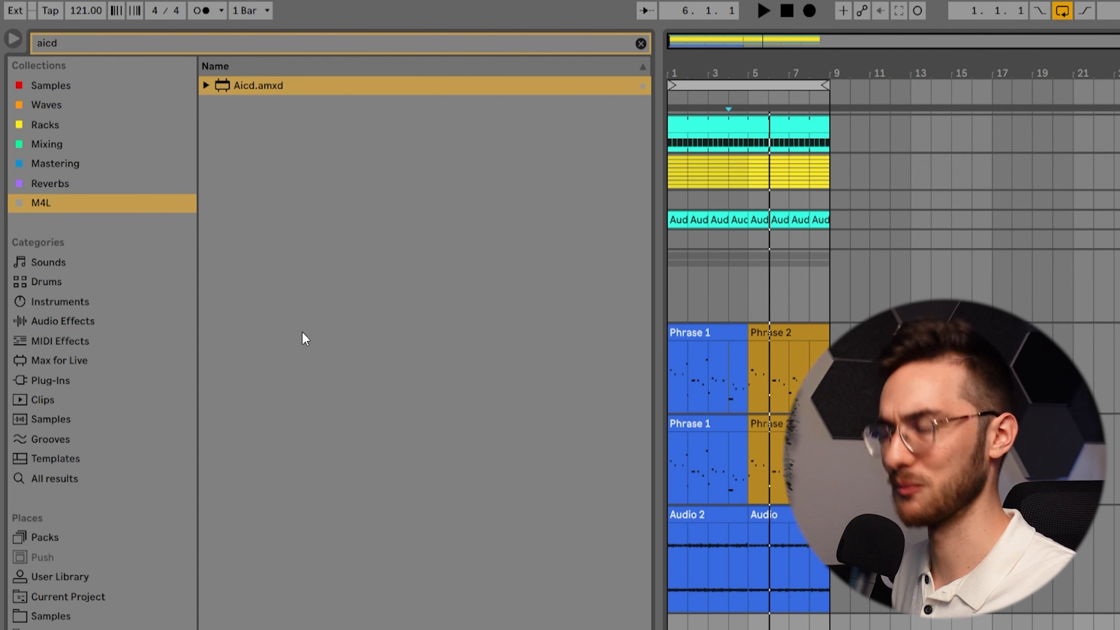
Step: Find Scale among the MIDI effects and insert its Minor preset between Aicd and the Saw Pure Muted Bass instrument
left_click(66, 343)
left_click(75, 41)
type("scale")
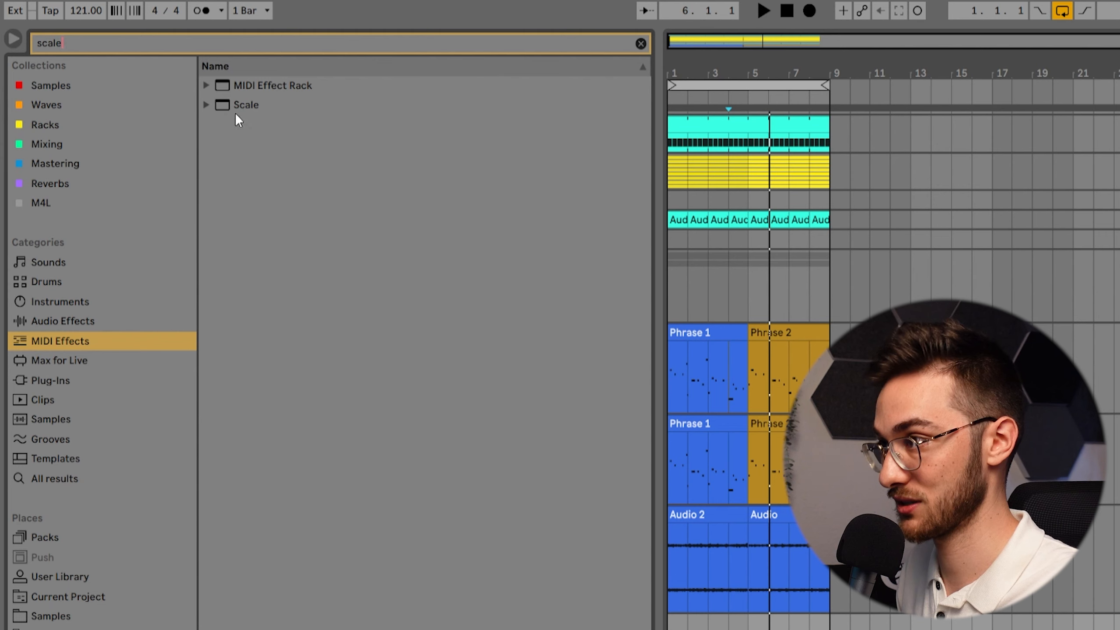
left_click(234, 104)
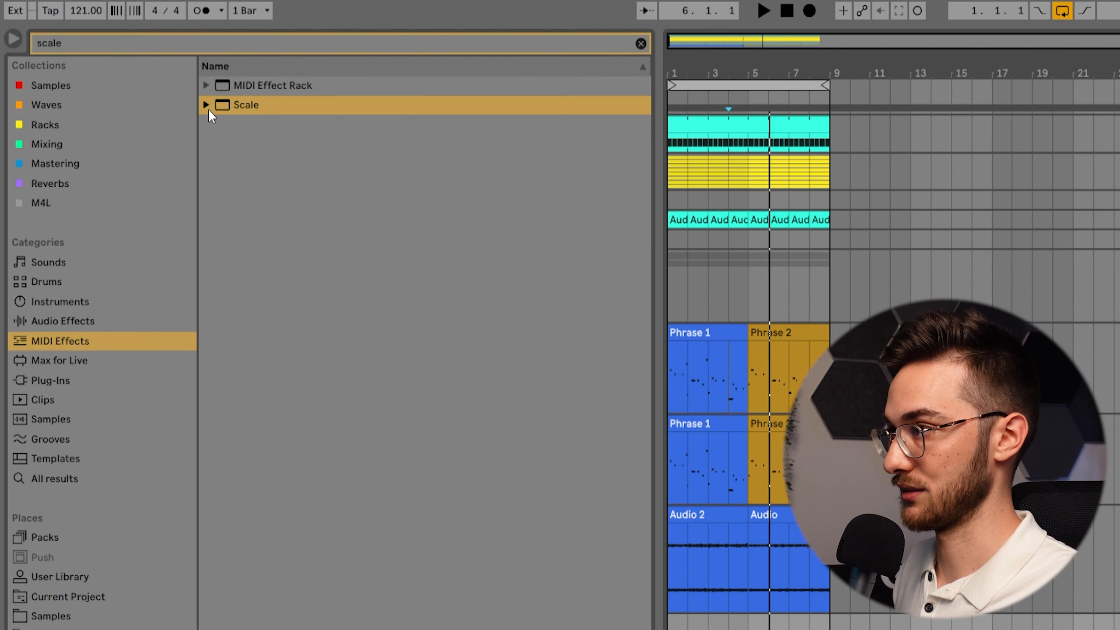
left_click(208, 108)
scroll(315, 232, "down", 3)
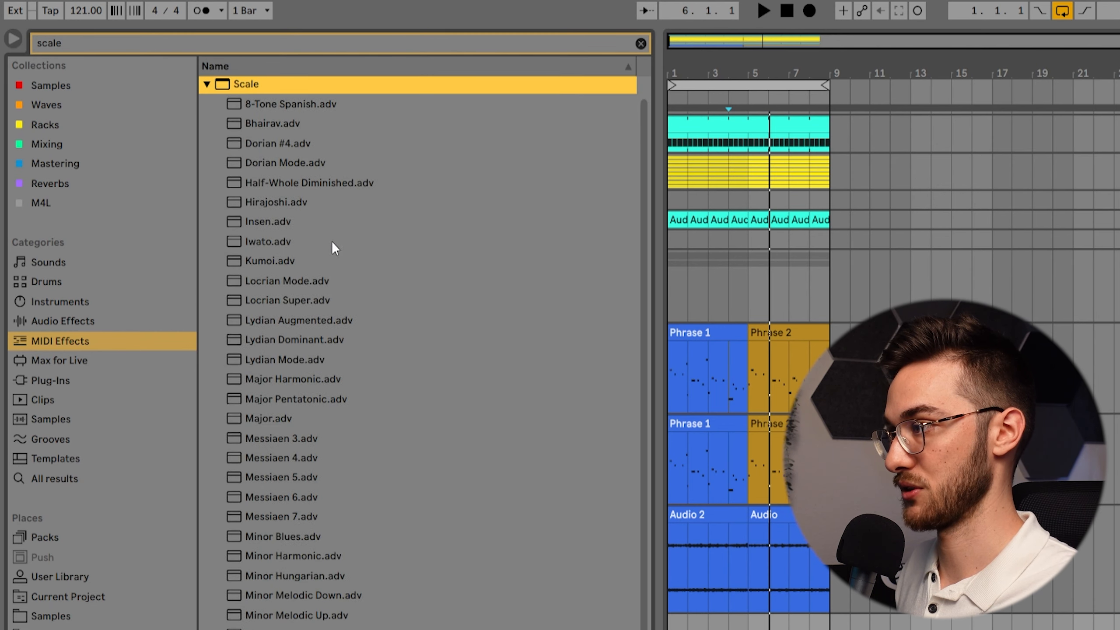
scroll(315, 494, "up", 3)
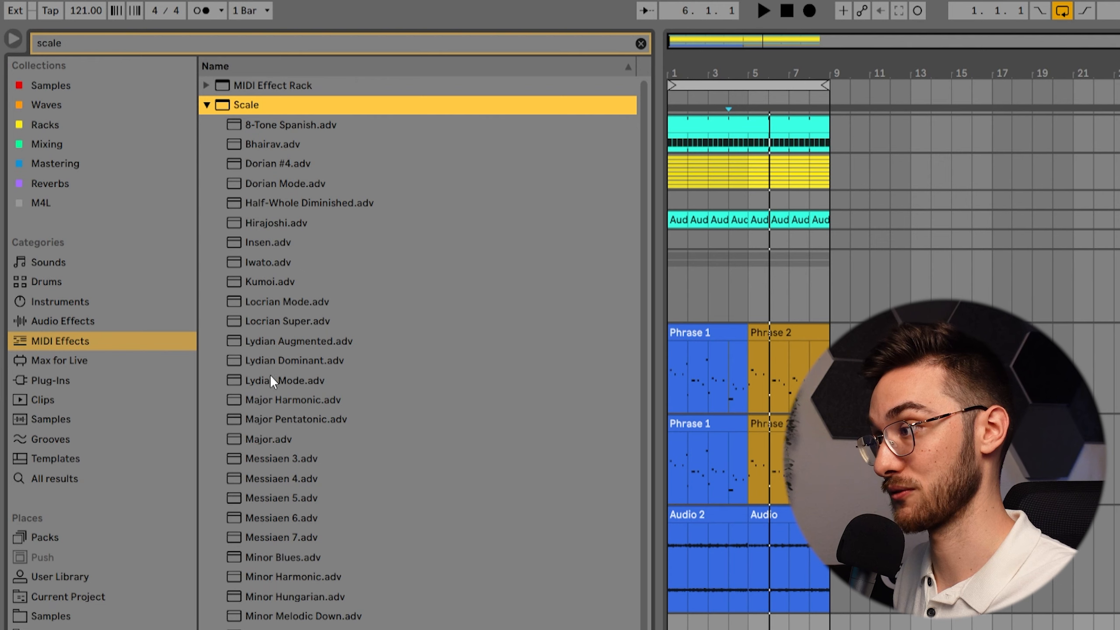
scroll(273, 344, "down", 1)
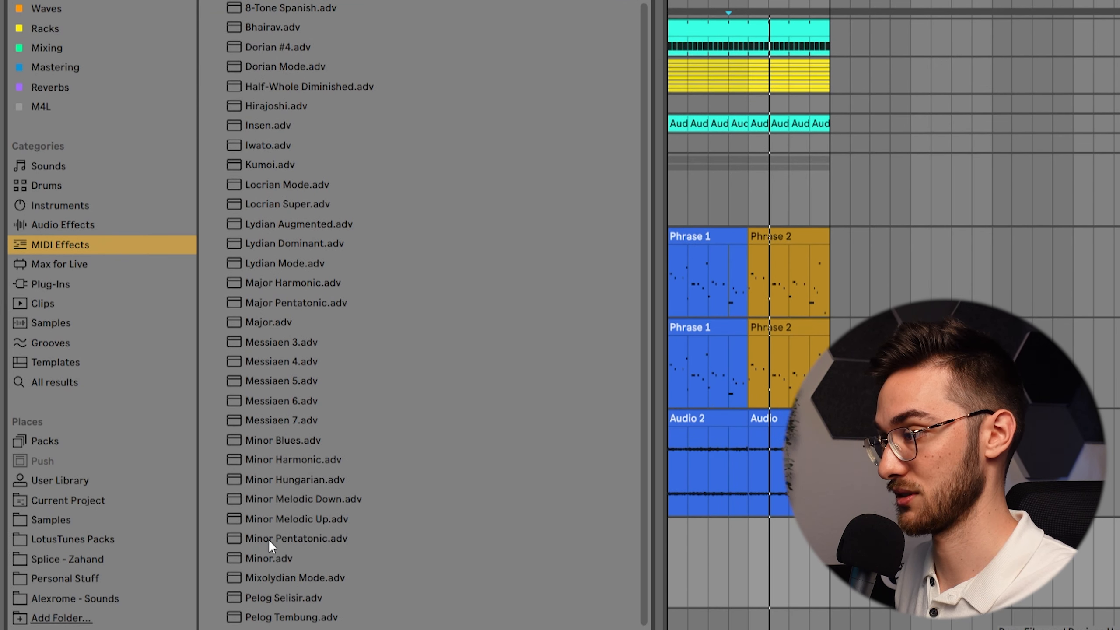
left_click(267, 558)
left_click_drag(261, 555, 522, 539)
Step: Set the base note of the Minor scale device to A
left_click(604, 520)
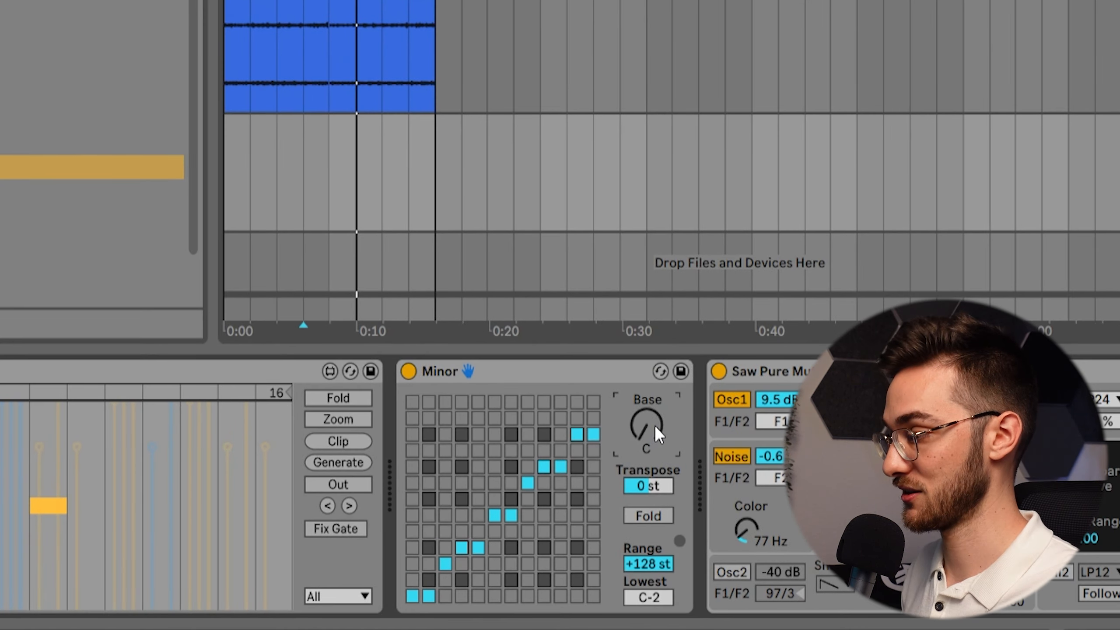
key("Up")
key("Up")
key("Up")
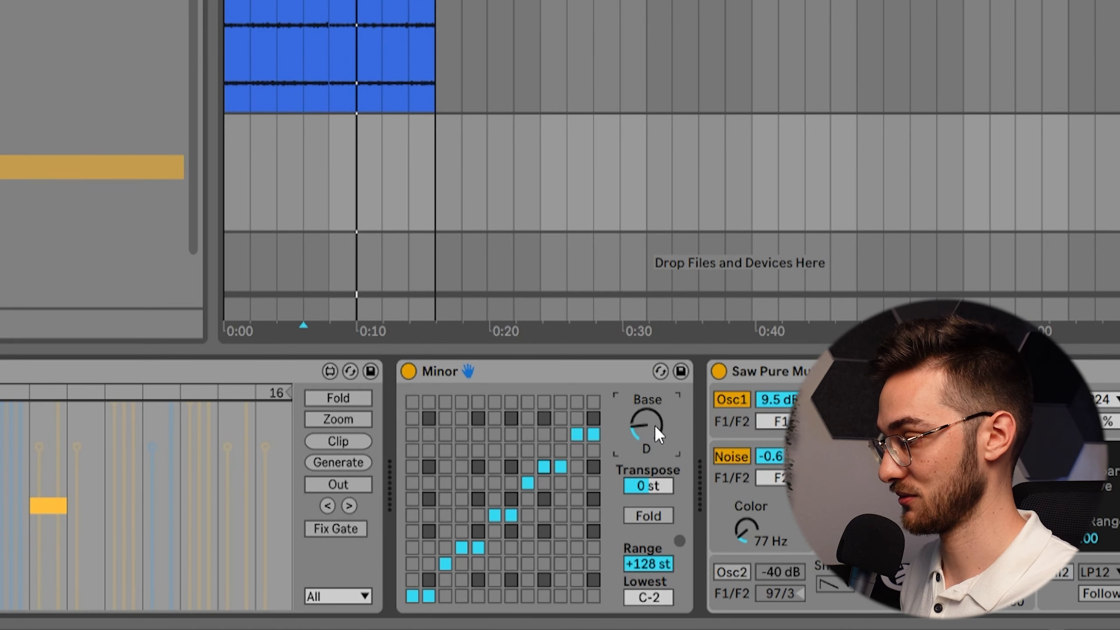
key("Up")
key("Up")
key("Up")
key("Up")
key("Up")
key("Up")
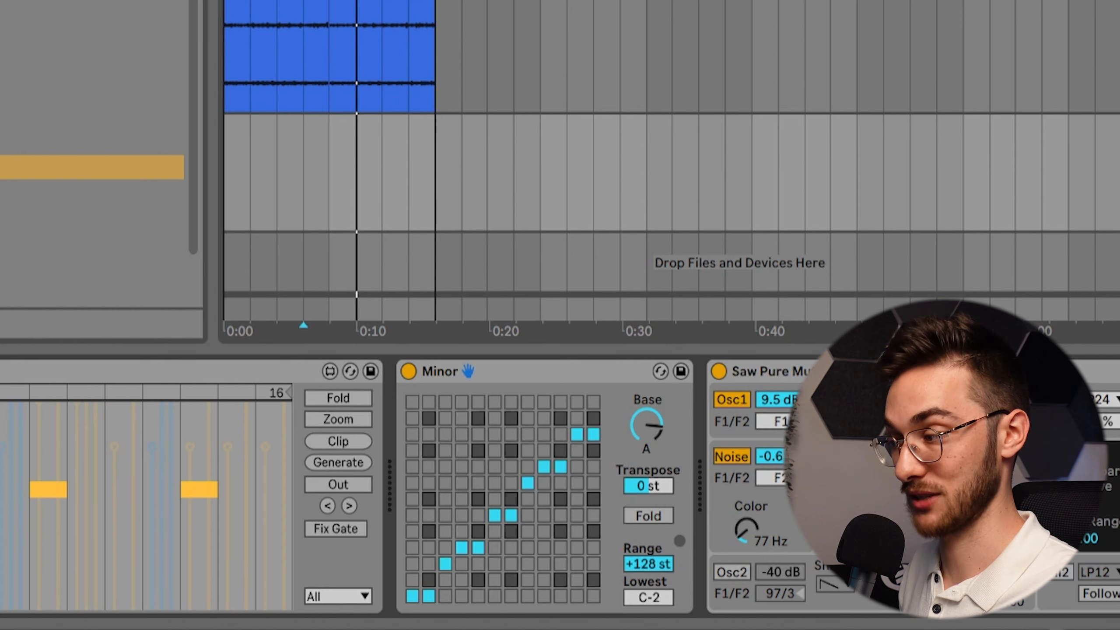
Step: Play from the start of the arrangement, set the Aicd length to 32 and generate a new pattern
left_click(235, 142)
left_click(234, 142)
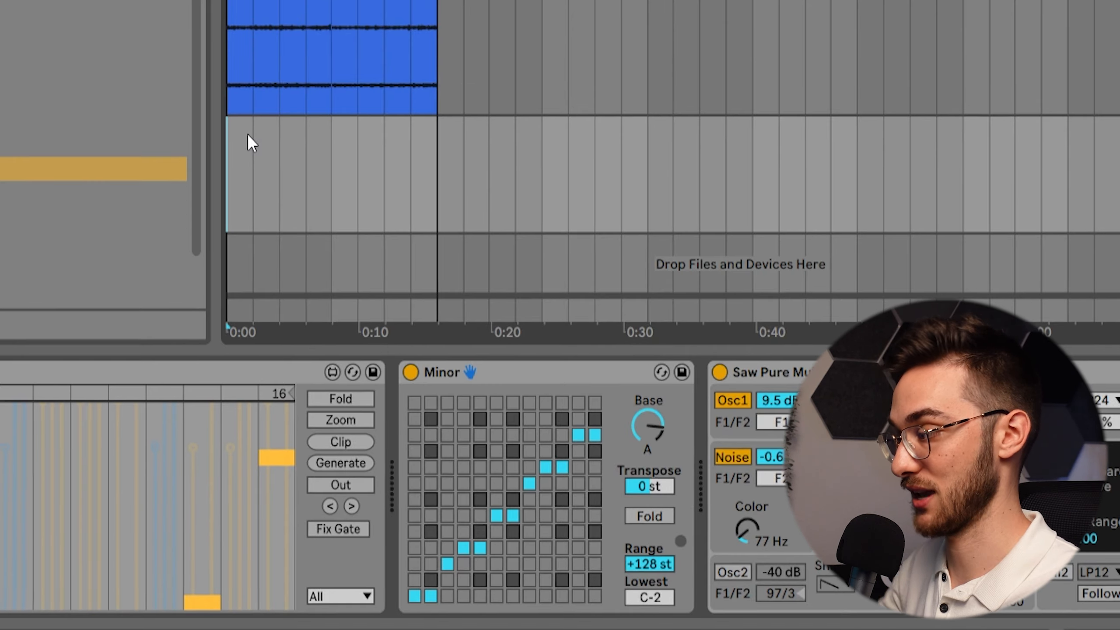
key("space")
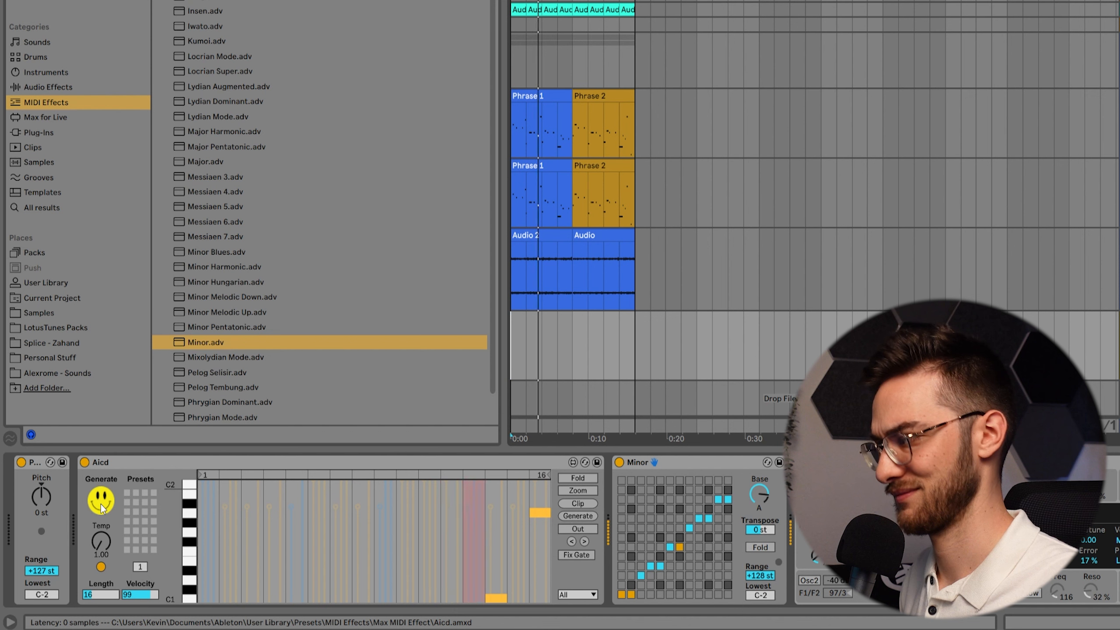
left_click(103, 593)
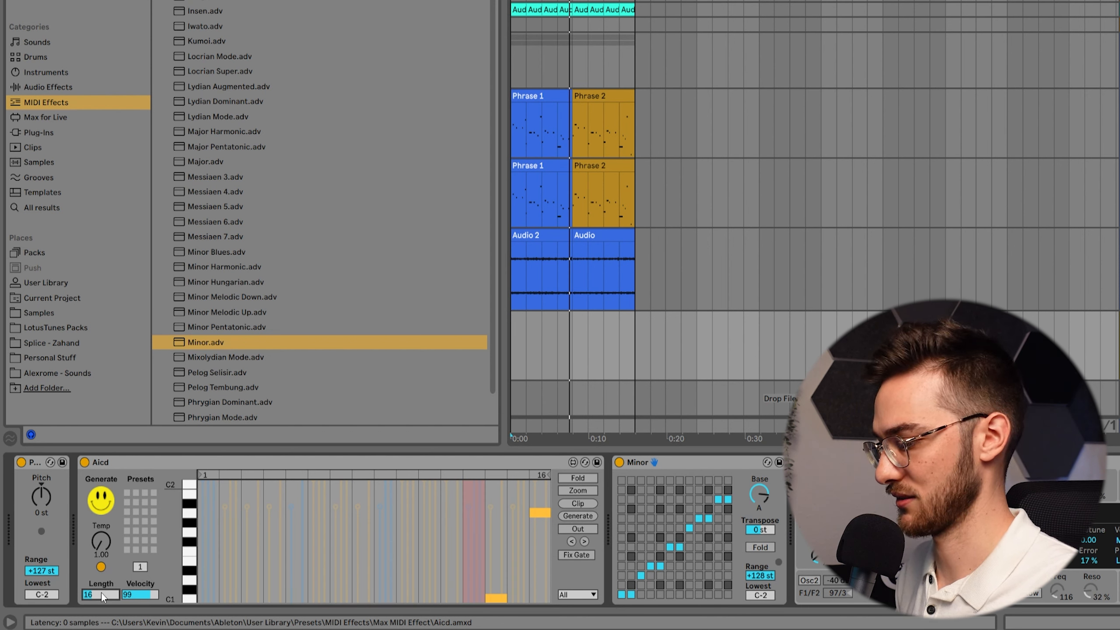
type("32")
key("Return")
left_click(105, 505)
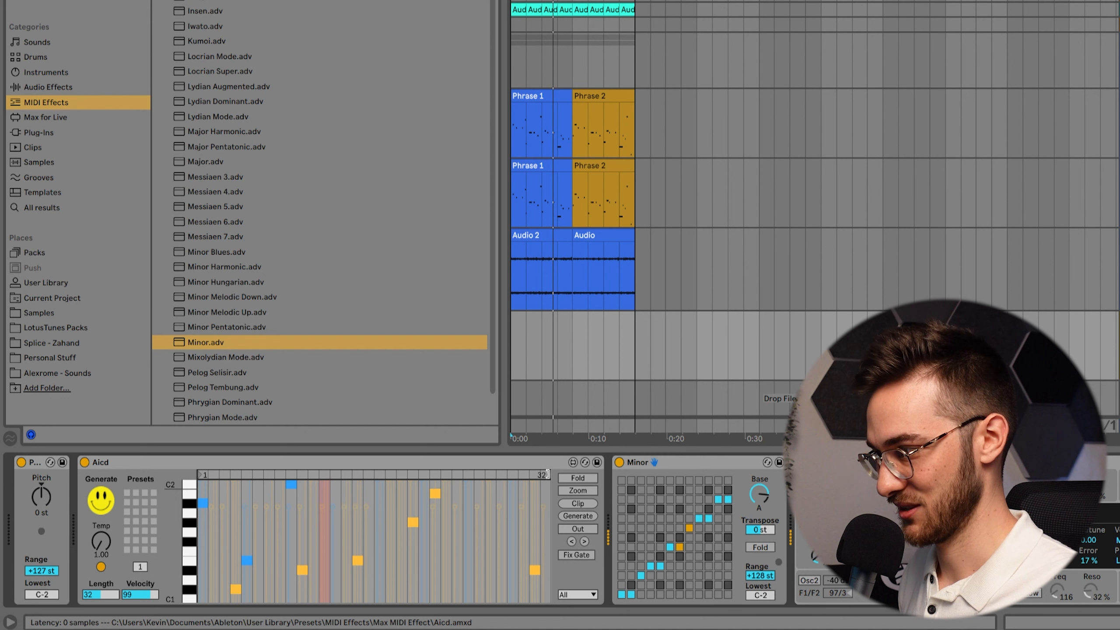
Step: Shorten the Aicd loop to 8 steps and generate another pattern
mouse_move(548, 473)
left_mouse_down()
mouse_move(276, 462)
mouse_move(285, 462)
left_mouse_up()
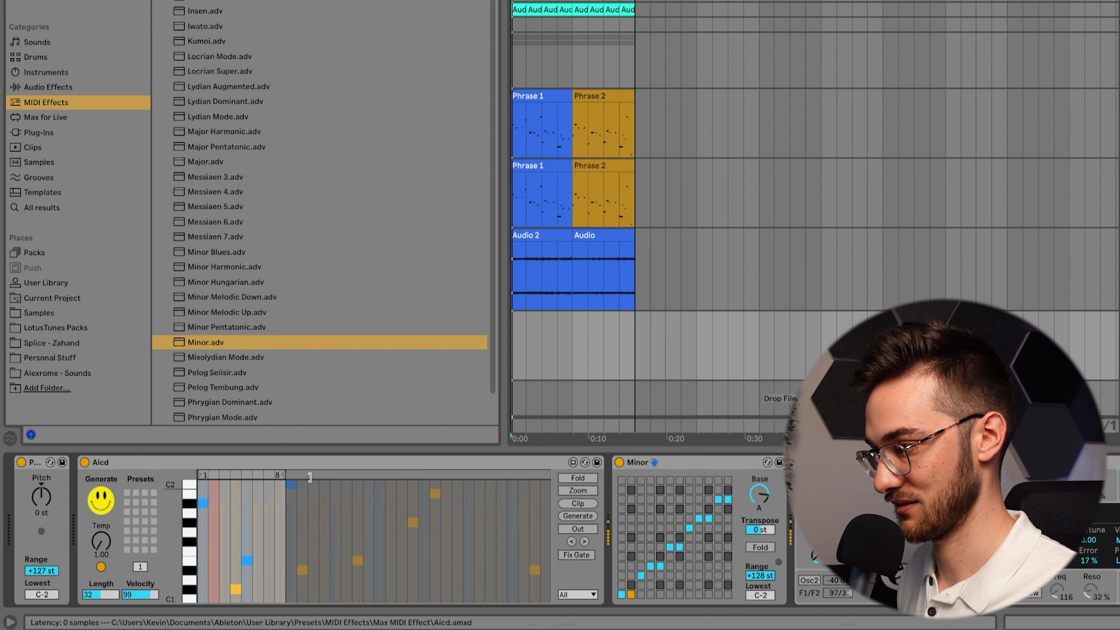
left_click(105, 503)
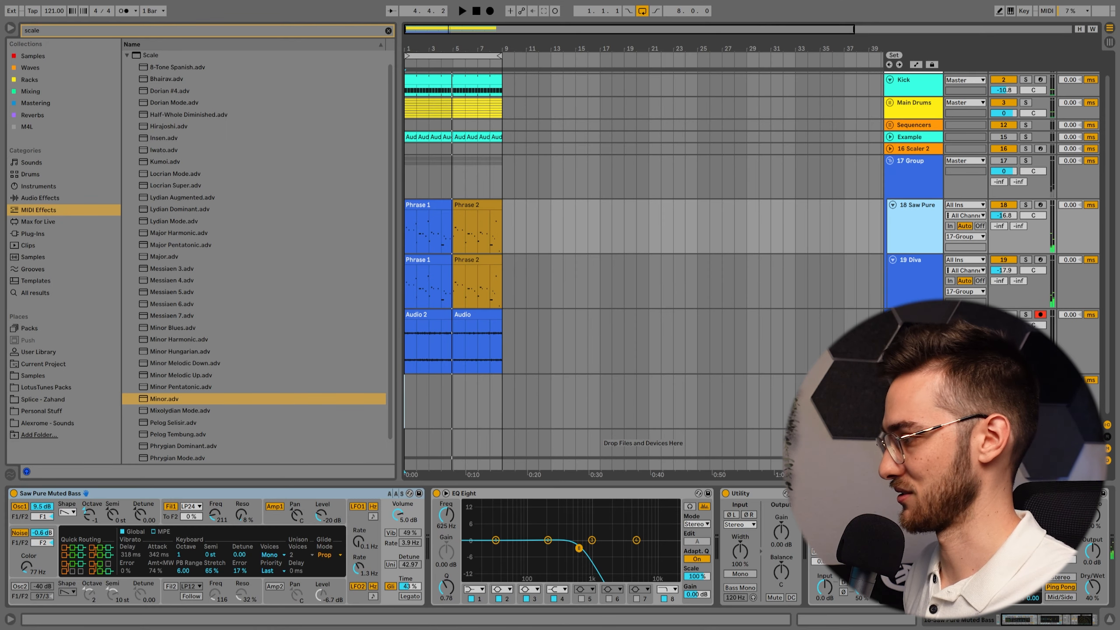
Step: Select the Aicd track again, play it with the mix and regenerate its pattern
left_click(915, 381)
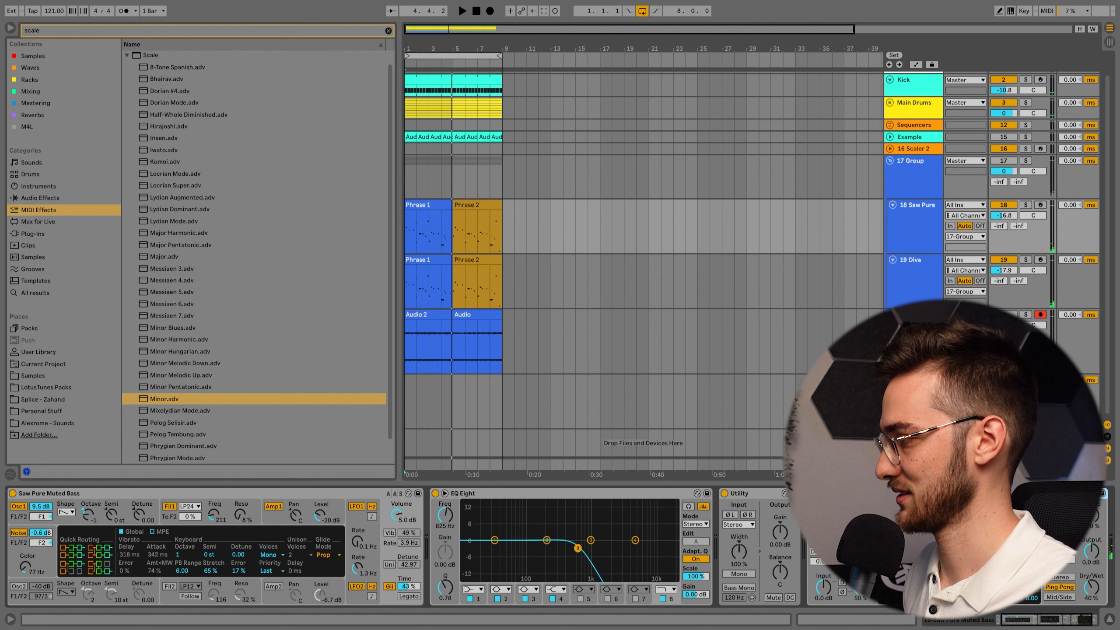
left_click_drag(1034, 622, 1060, 625)
left_click(1100, 531)
key("space")
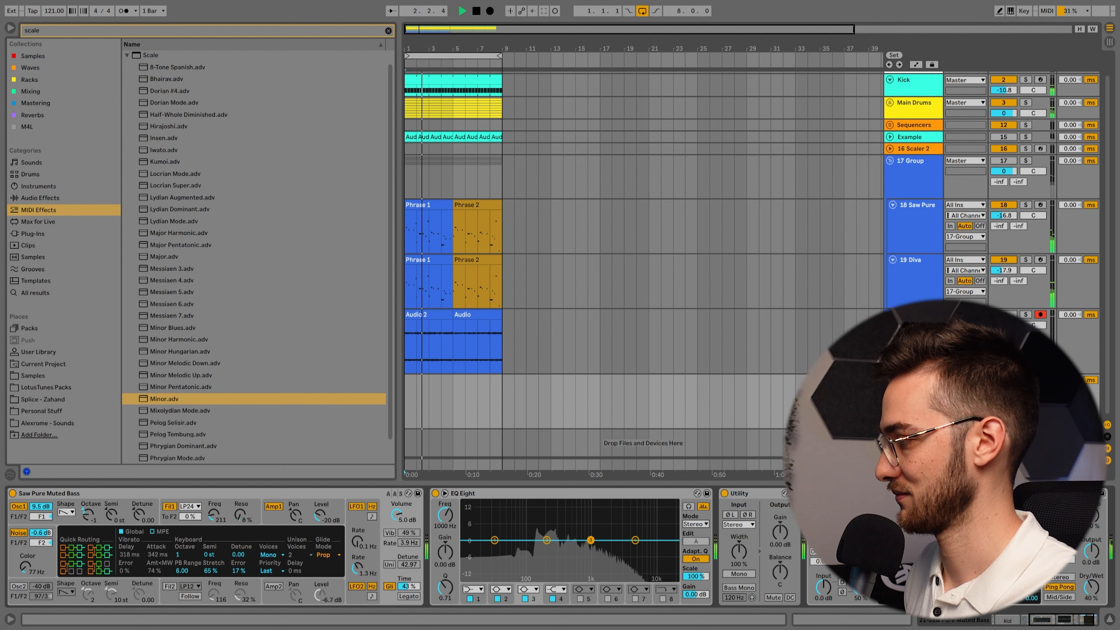
left_click_drag(1062, 621, 1019, 620)
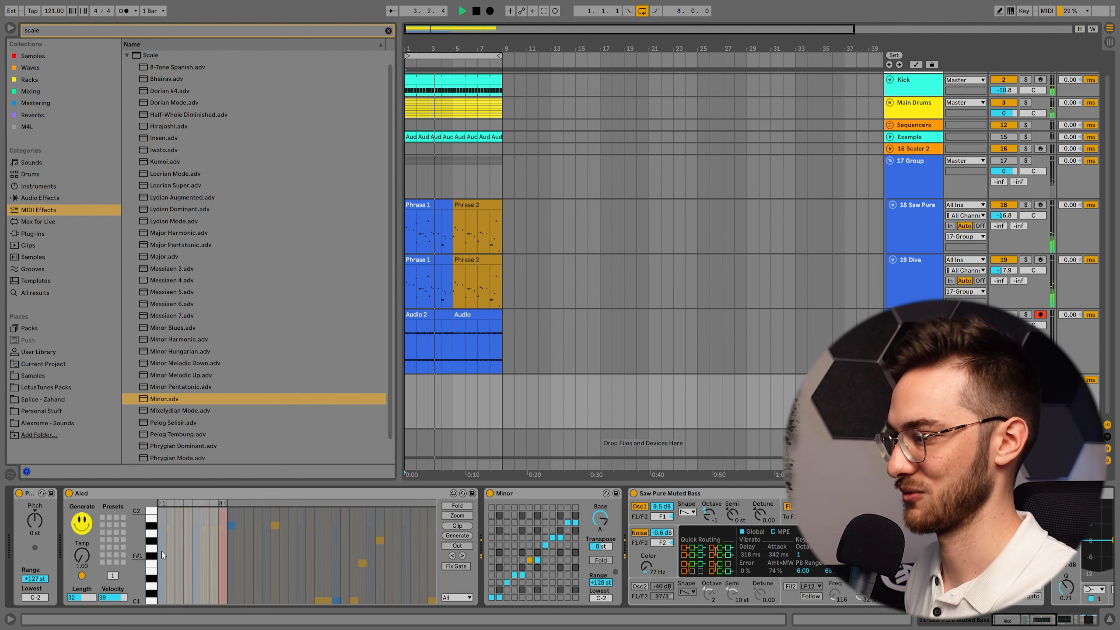
left_click(82, 524)
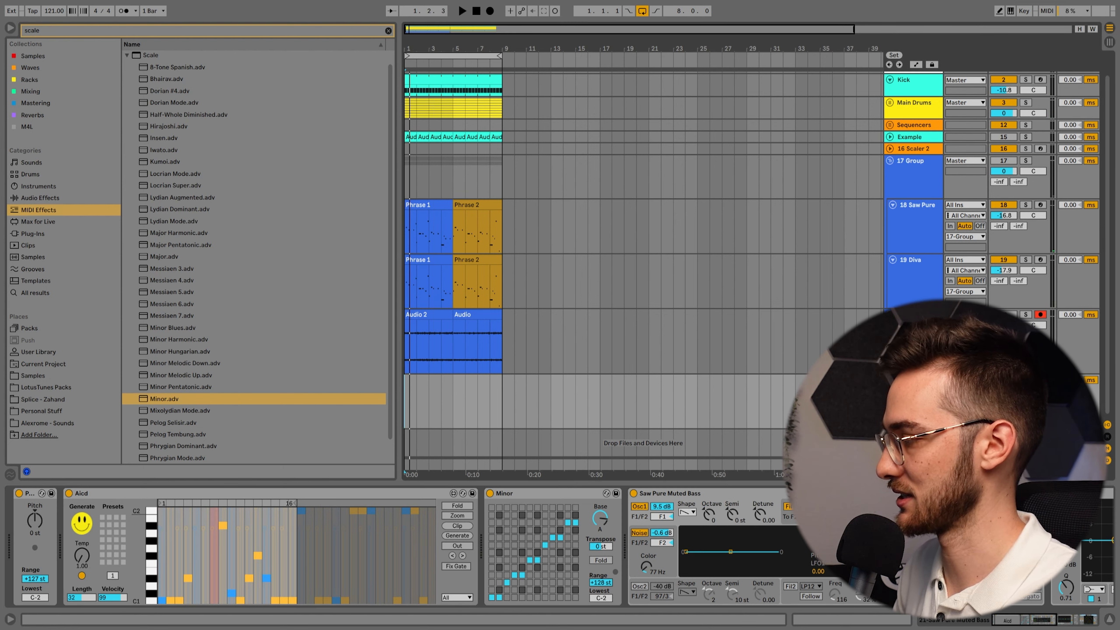
Step: Delete the Aicd MIDI track and select the resampled audio track
key("Delete")
left_click(930, 257)
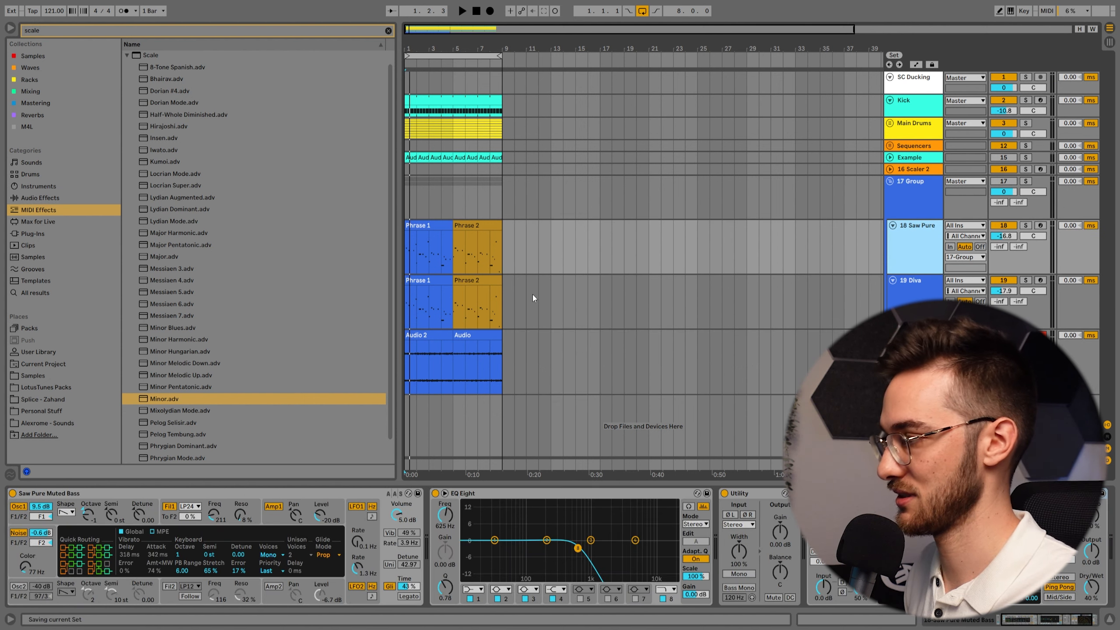
left_click(718, 339)
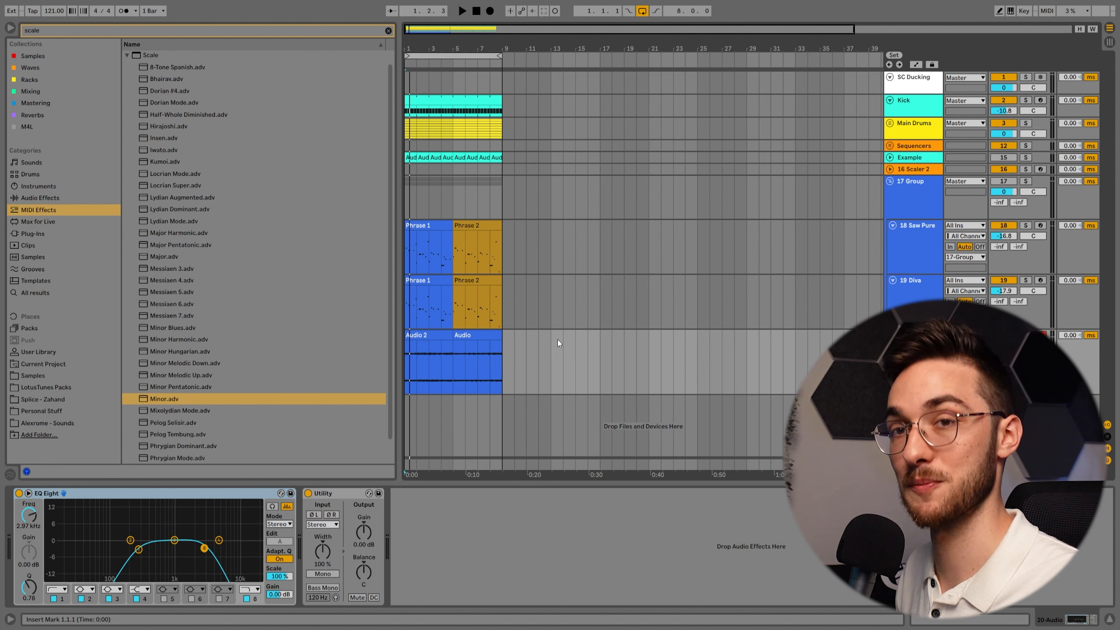
Step: Clear the browser search and open the Songstarters folder in 02 Synth of the Tulum production suite in LotusTunes Packs
left_click(388, 31)
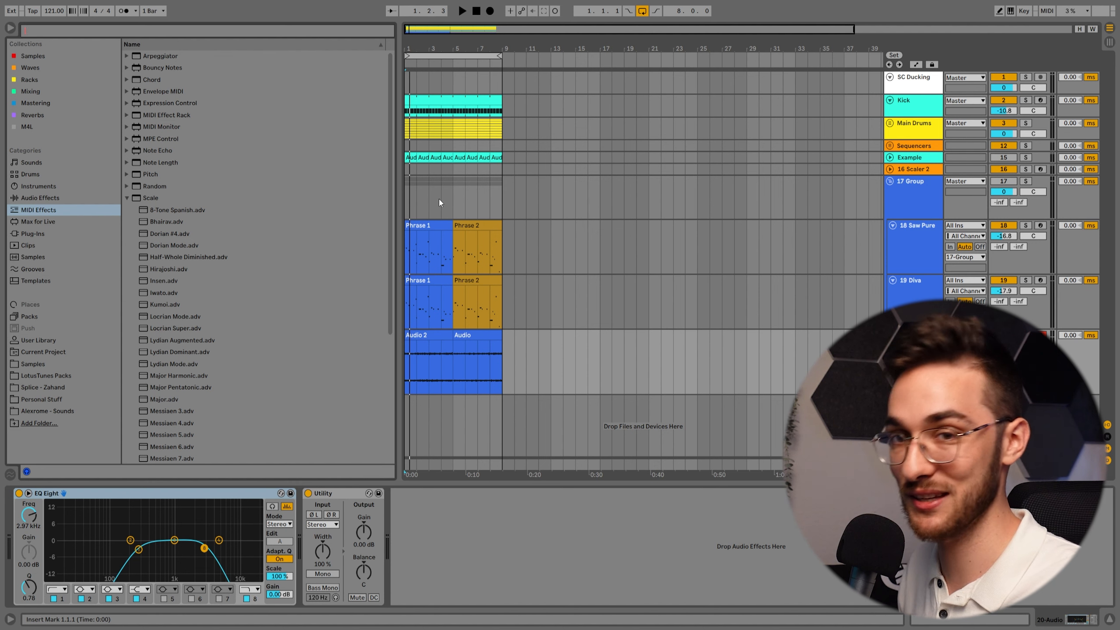
left_click(64, 377)
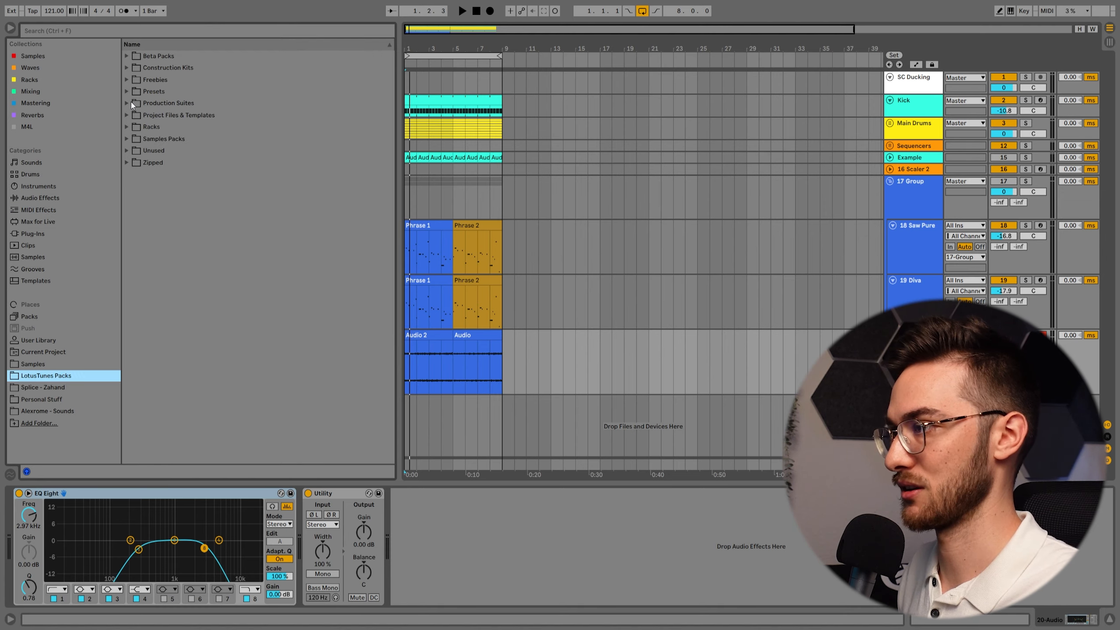
left_click(132, 102)
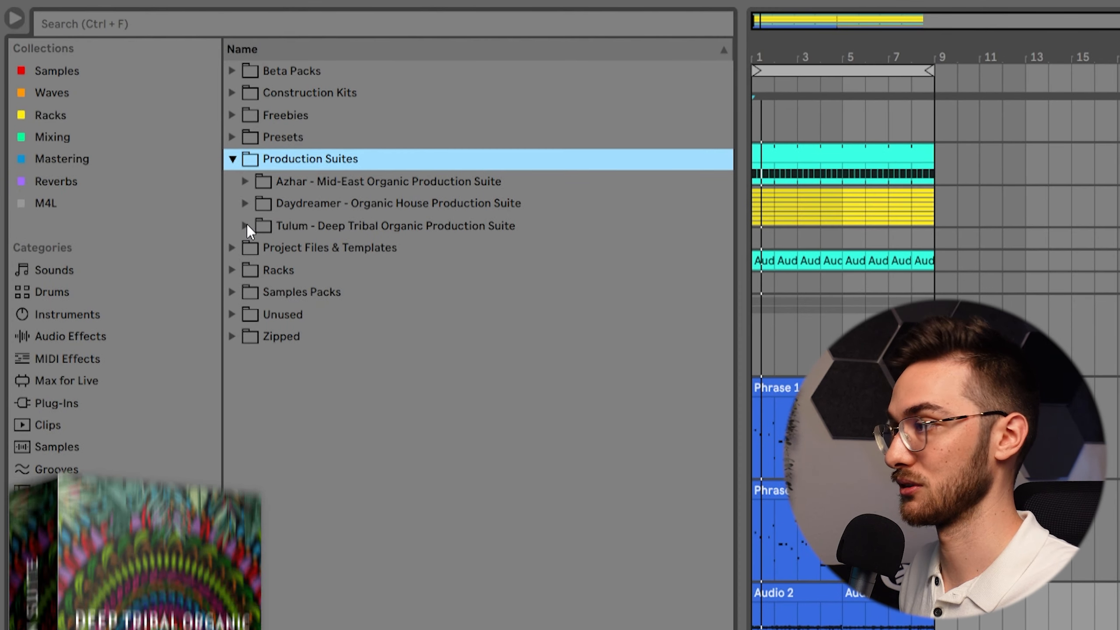
left_click(246, 225)
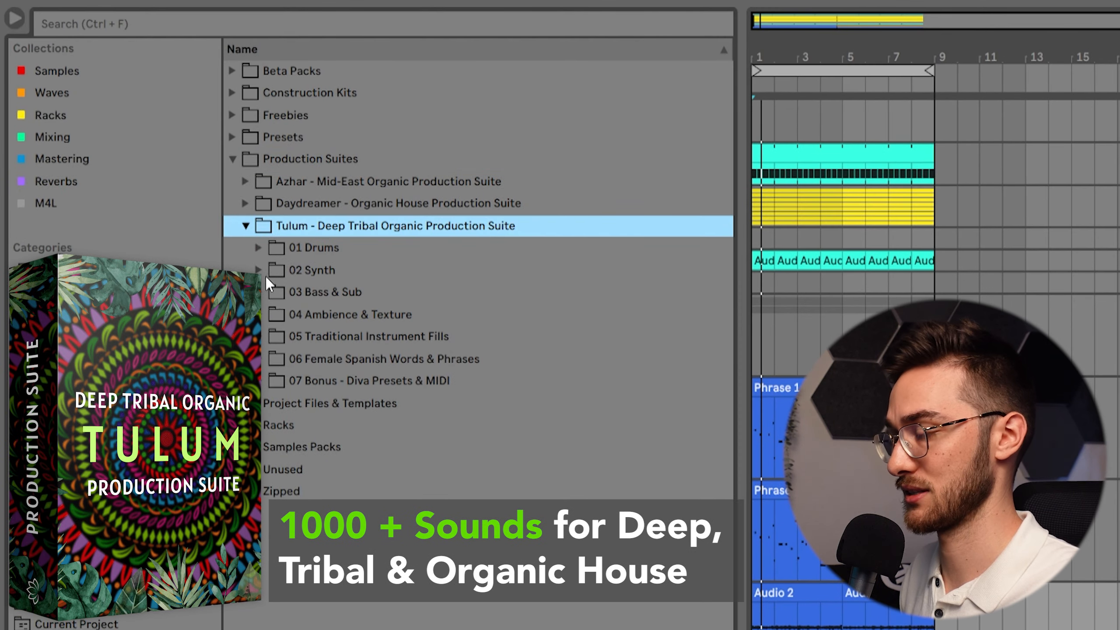
left_click(260, 270)
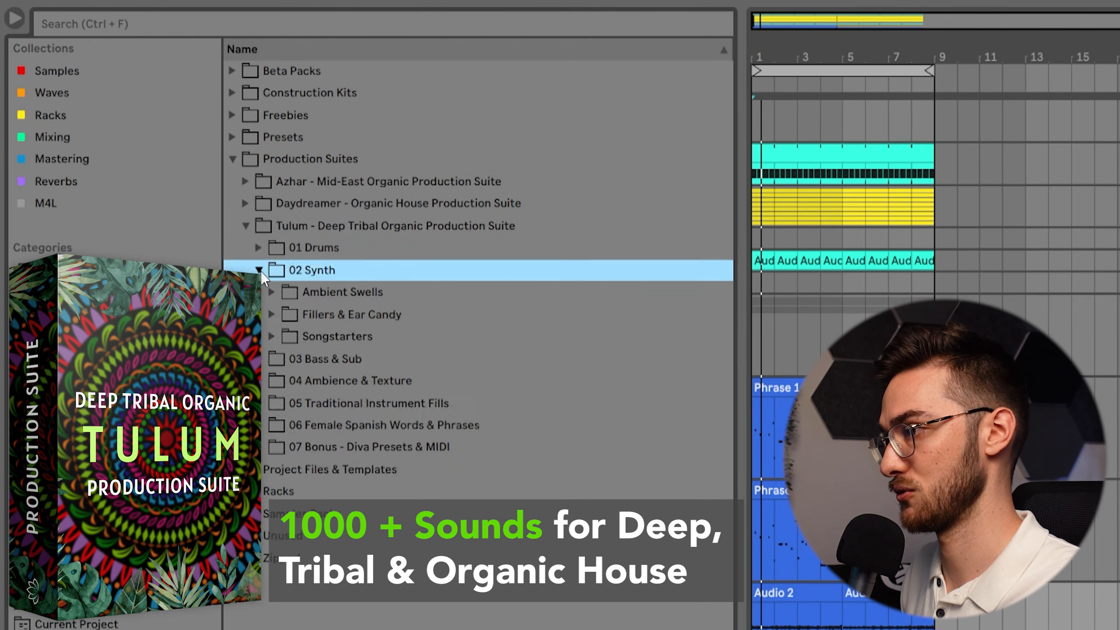
left_click(272, 336)
Step: Audition several Tulum songstarter samples, ending with 33 LT_Tulum_Songstarter_121 BPM - Cmin.wav
scroll(467, 423, "down", 3)
left_click(468, 427)
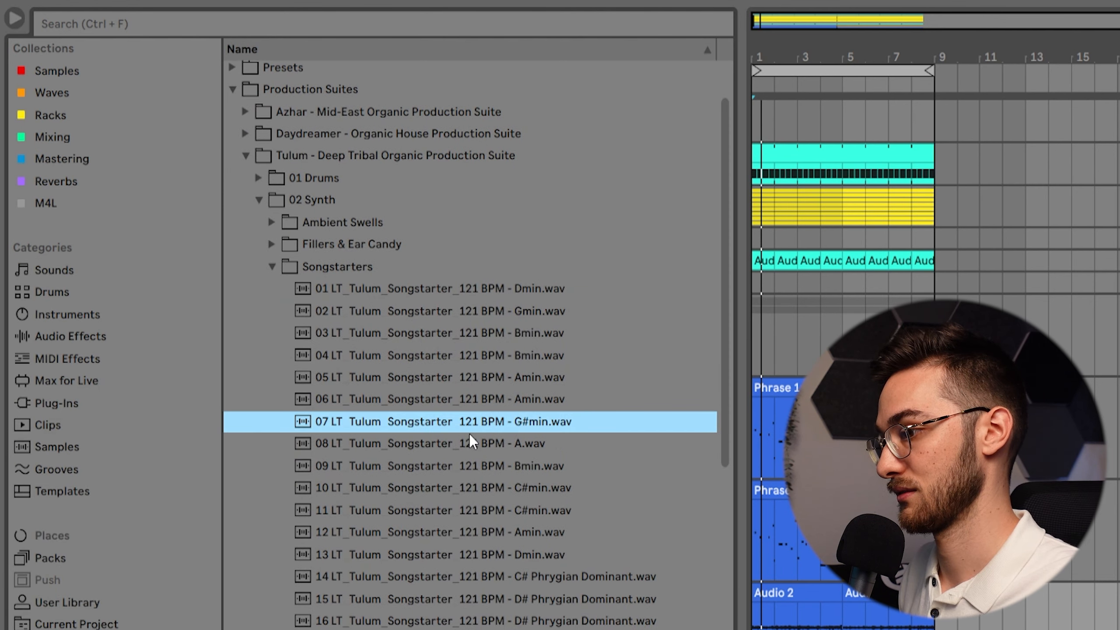
scroll(507, 434, "down", 3)
left_click(544, 424)
scroll(549, 468, "down", 3)
left_click(527, 566)
scroll(527, 567, "down", 3)
left_click(529, 485)
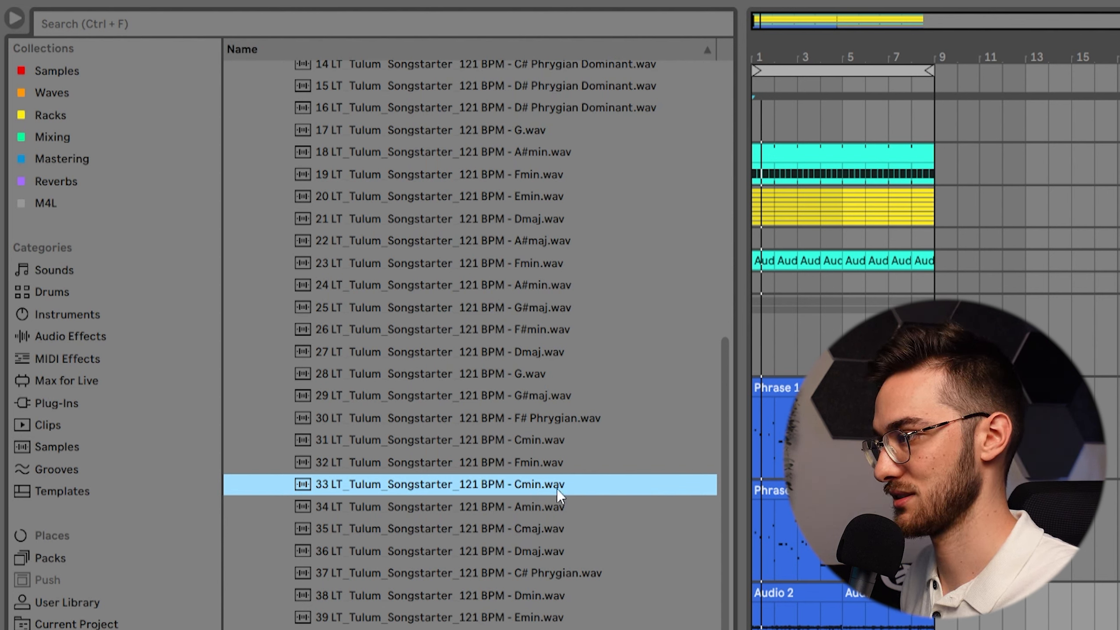
Step: Place the 33 LT_Tulum_Songstarter Cmin sample at bar 1 on a new audio track below the resampled audio and play it with the mix
left_click_drag(510, 481, 758, 629)
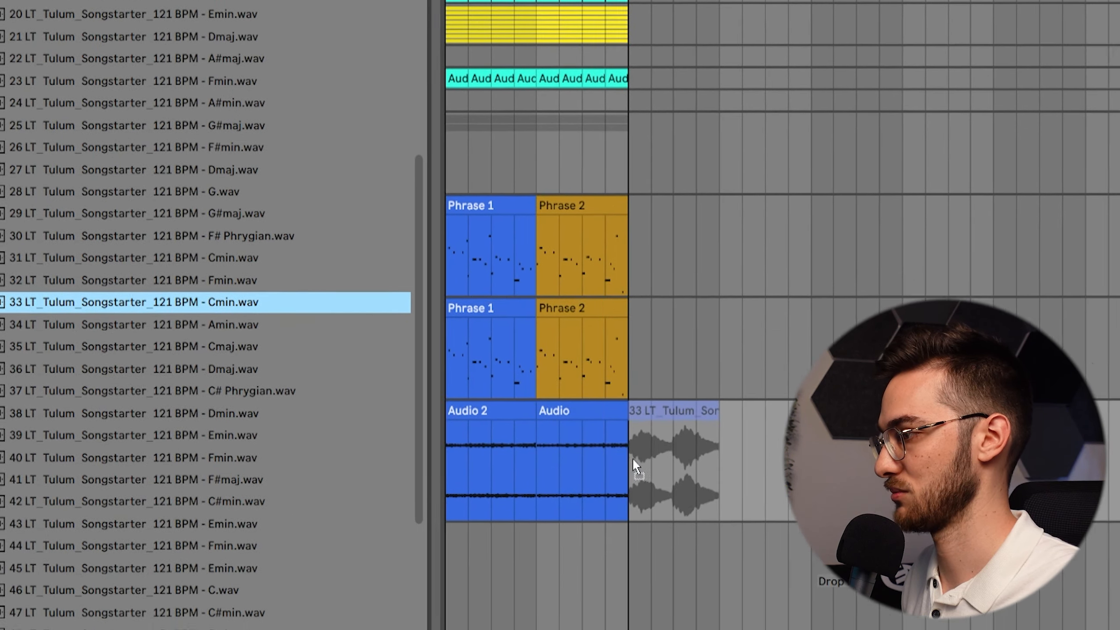
left_click_drag(340, 454, 350, 453)
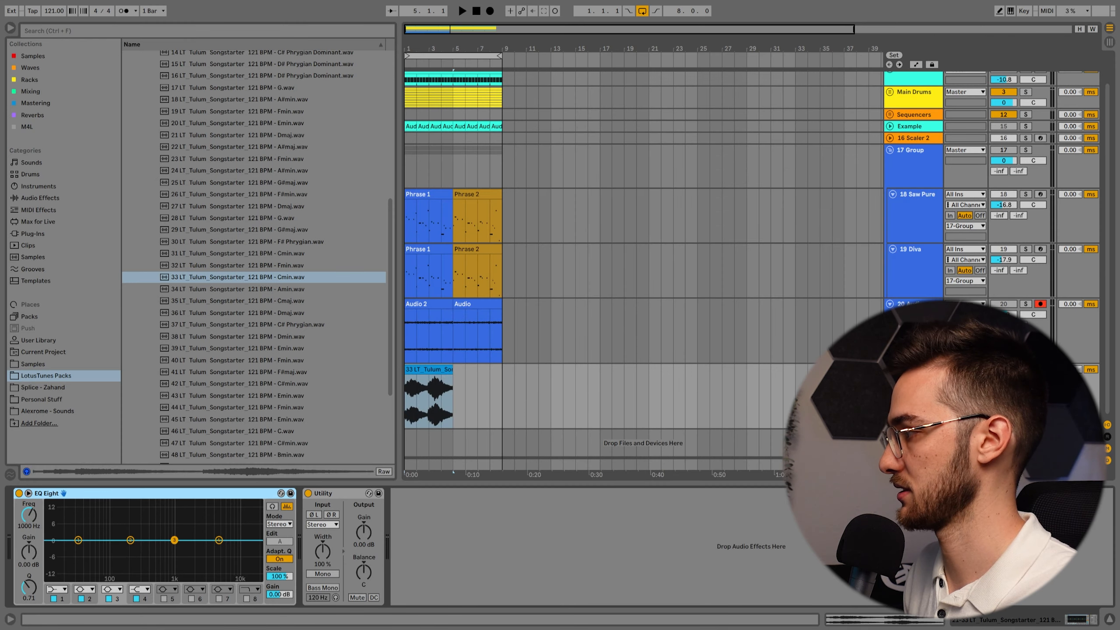
key("space")
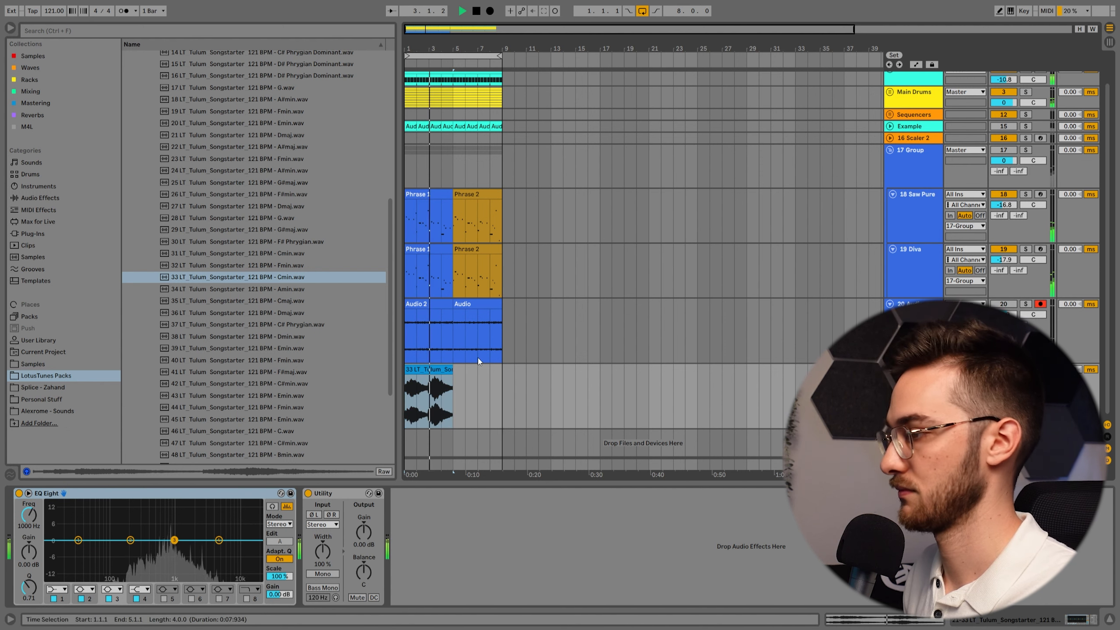
left_click(436, 371)
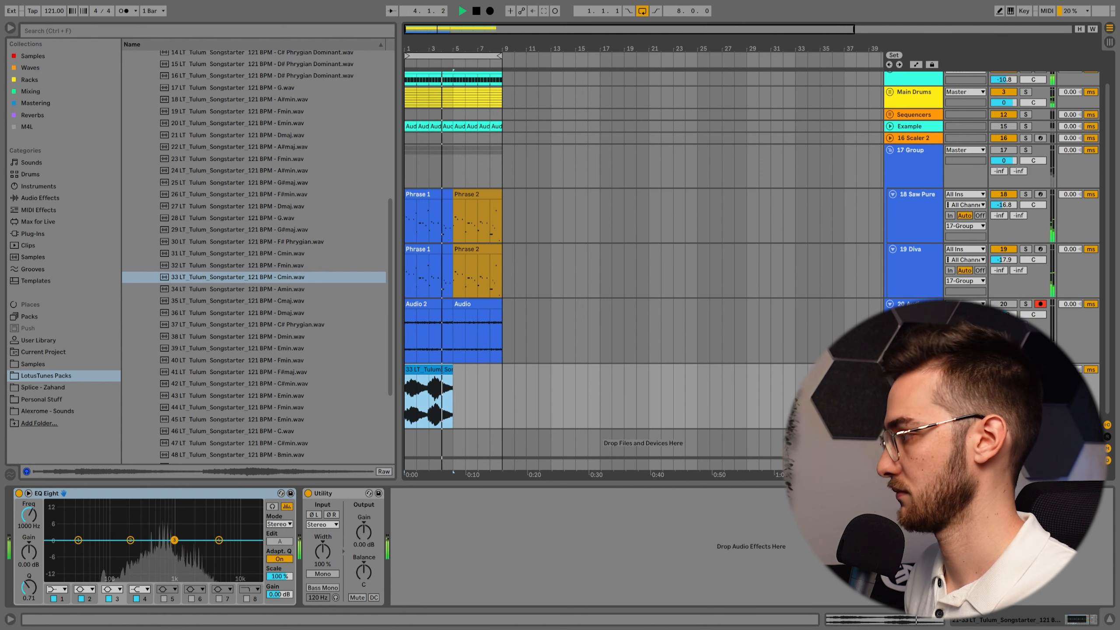
key("space")
Step: Convert the songstarter clip's melody to a new MIDI track and open the resulting MIDI clip for note editing
left_click(435, 367)
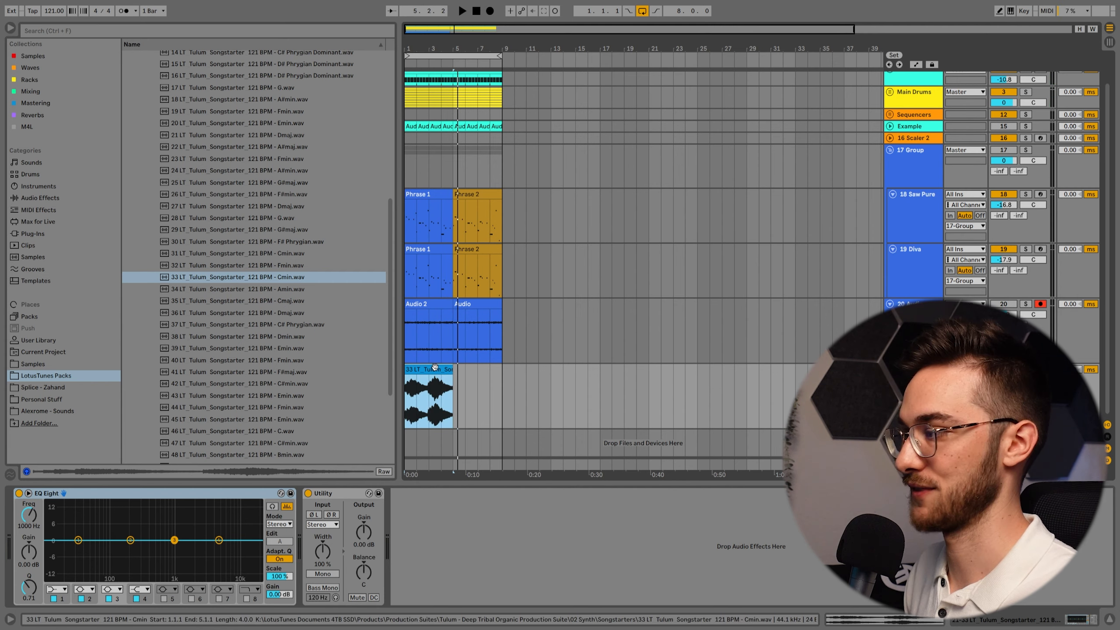
right_click(435, 367)
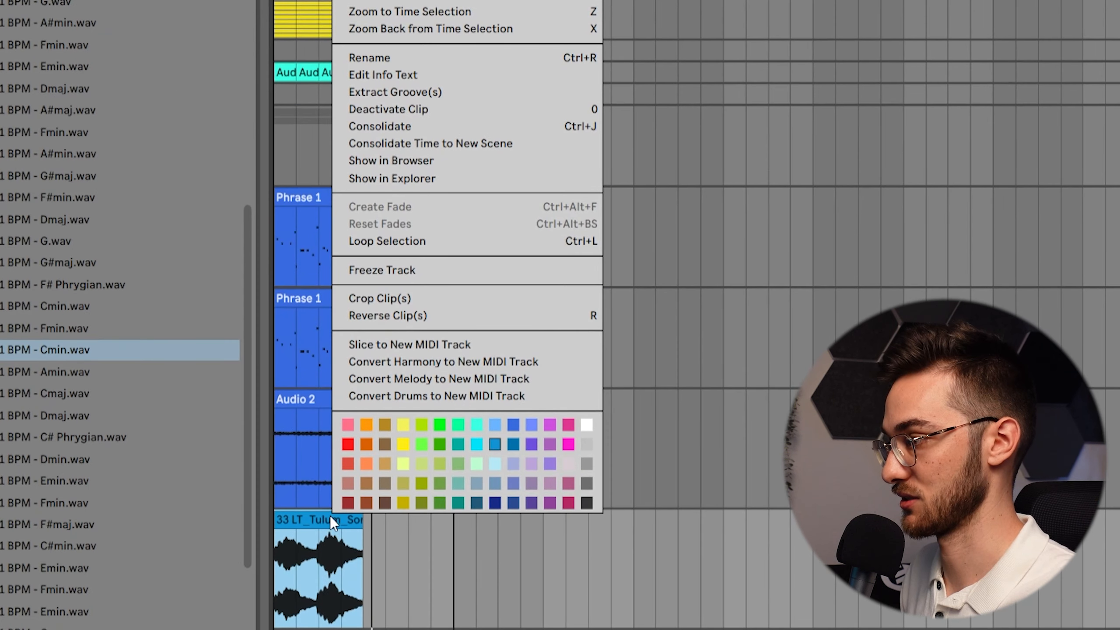
left_click(401, 382)
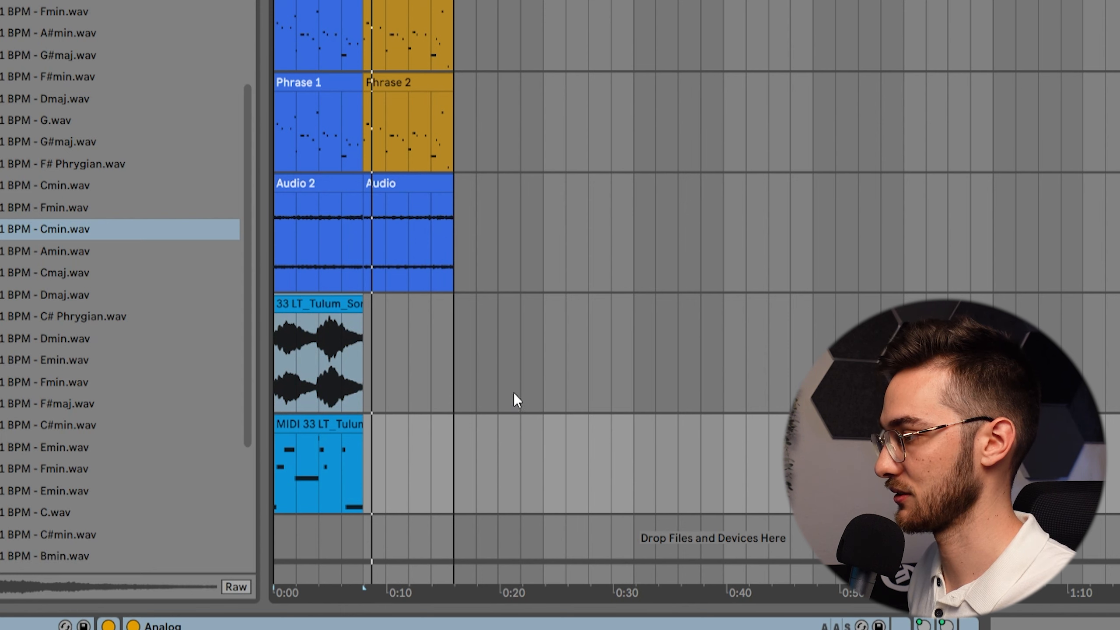
left_click(302, 424)
key("space")
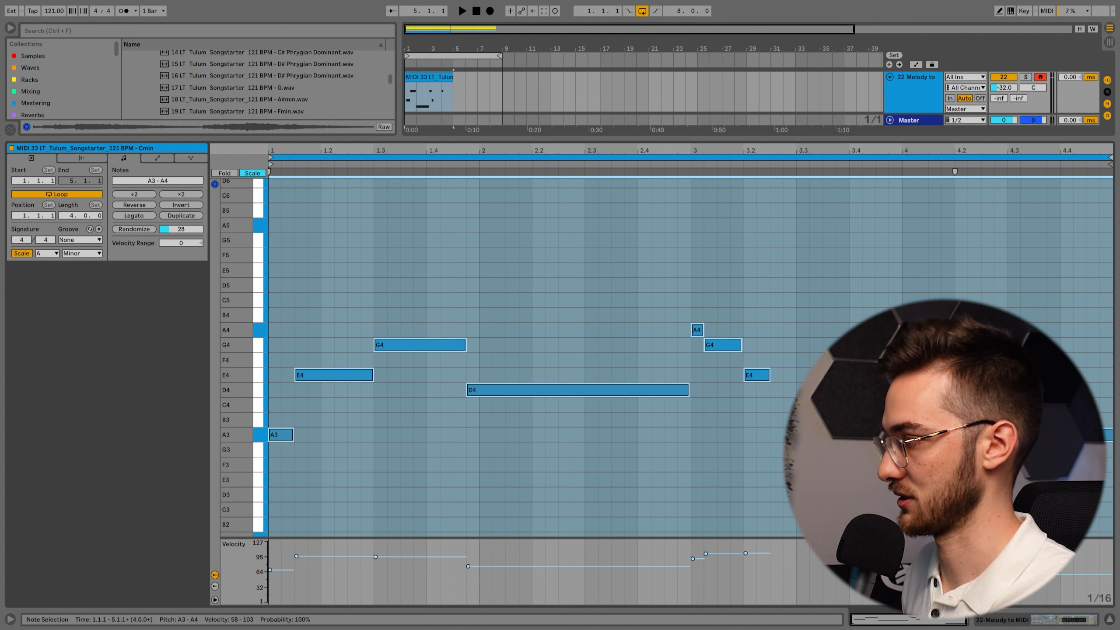
Step: Replace the converted track's Melody to MIDI instrument with Diva's PL – Corta preset and duplicate the MIDI clip up to bar 9
left_click(557, 327)
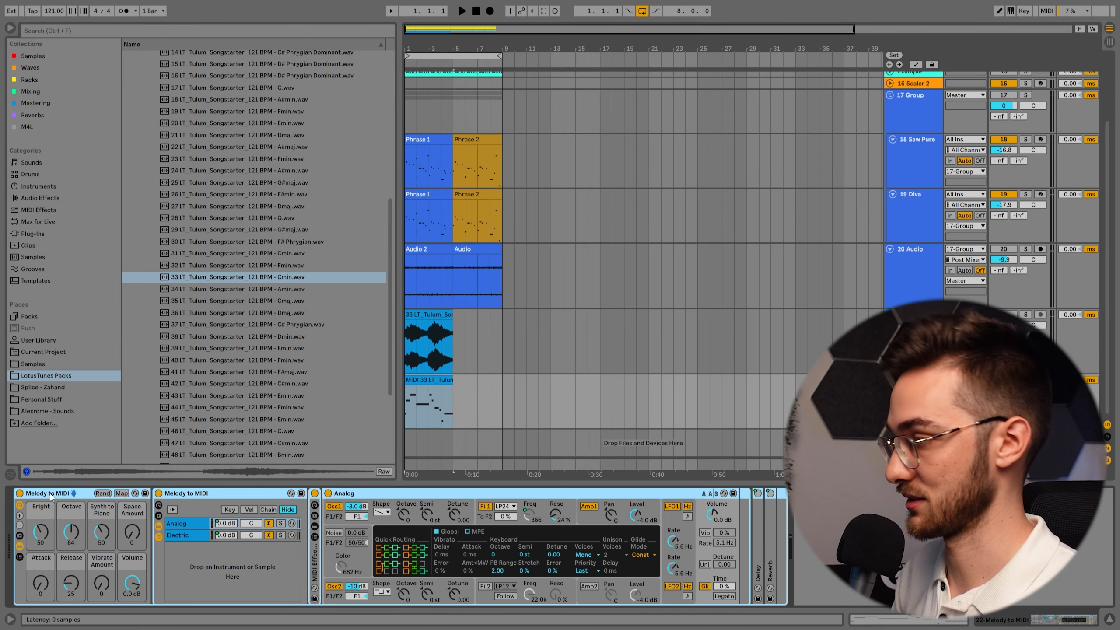
key("Delete")
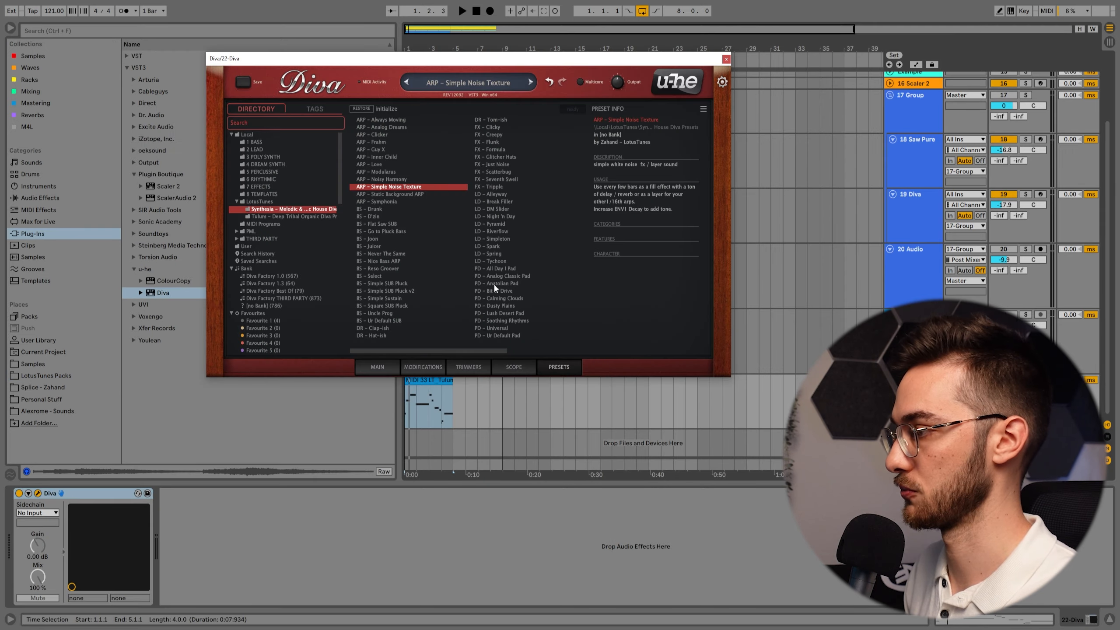
left_click(494, 284)
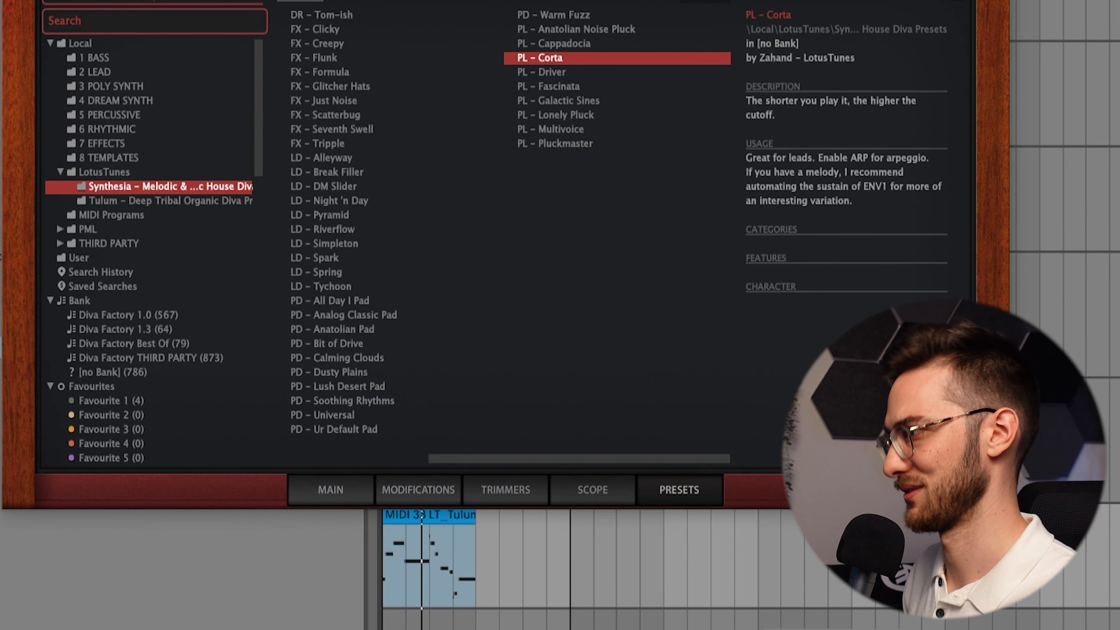
left_click(996, 1)
left_click(432, 513)
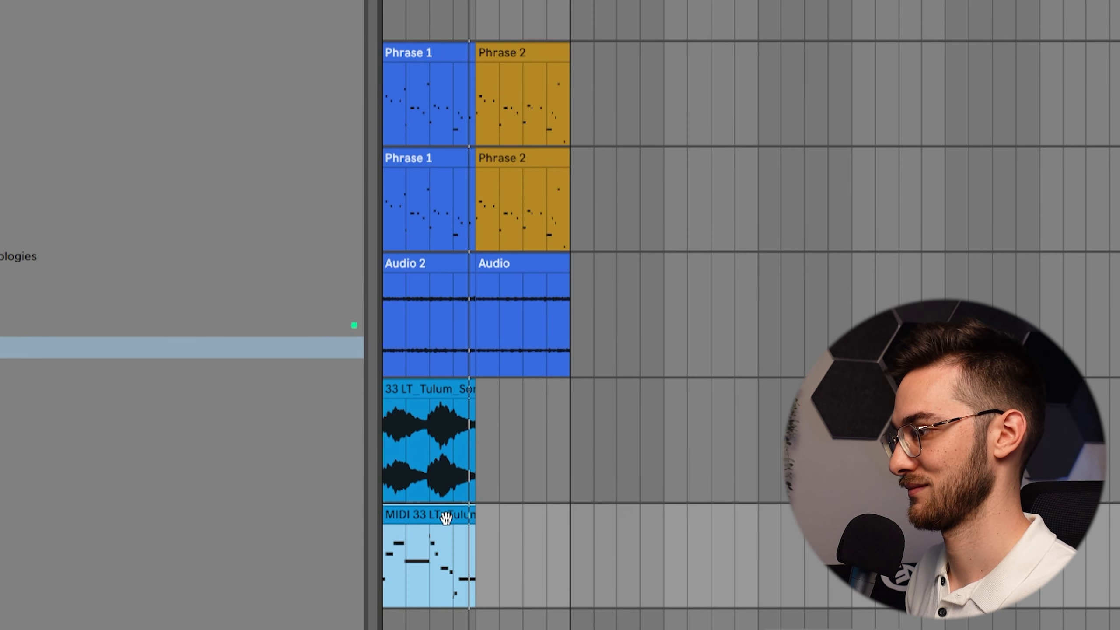
key("ctrl+d")
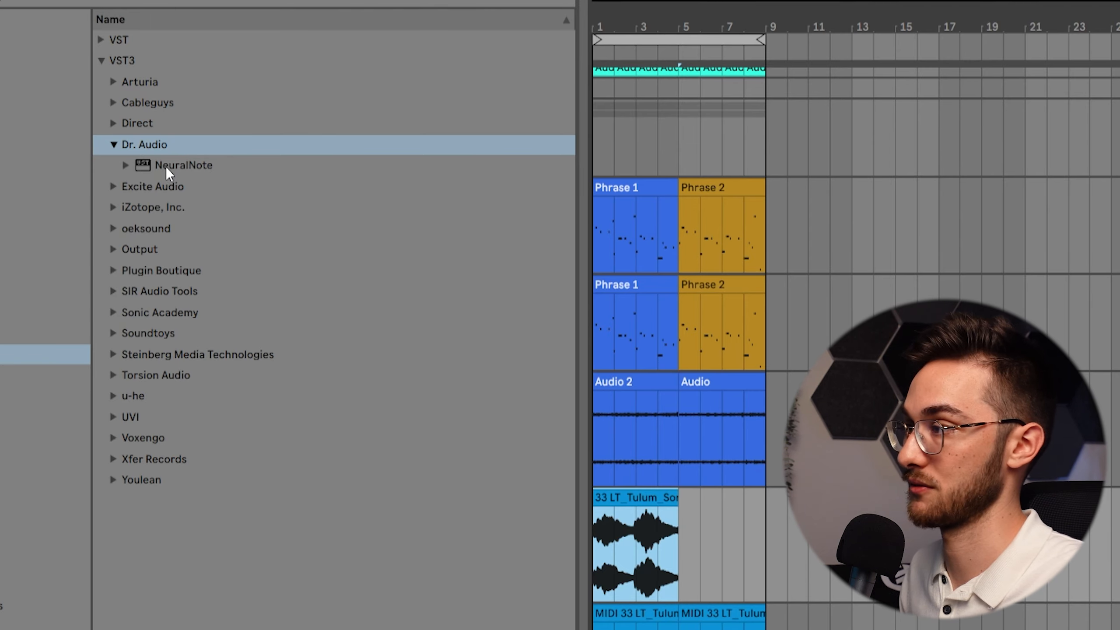
Step: Add NeuralNote to the songstarter track and set its Scale Quantize key to C Minor
left_click(166, 167)
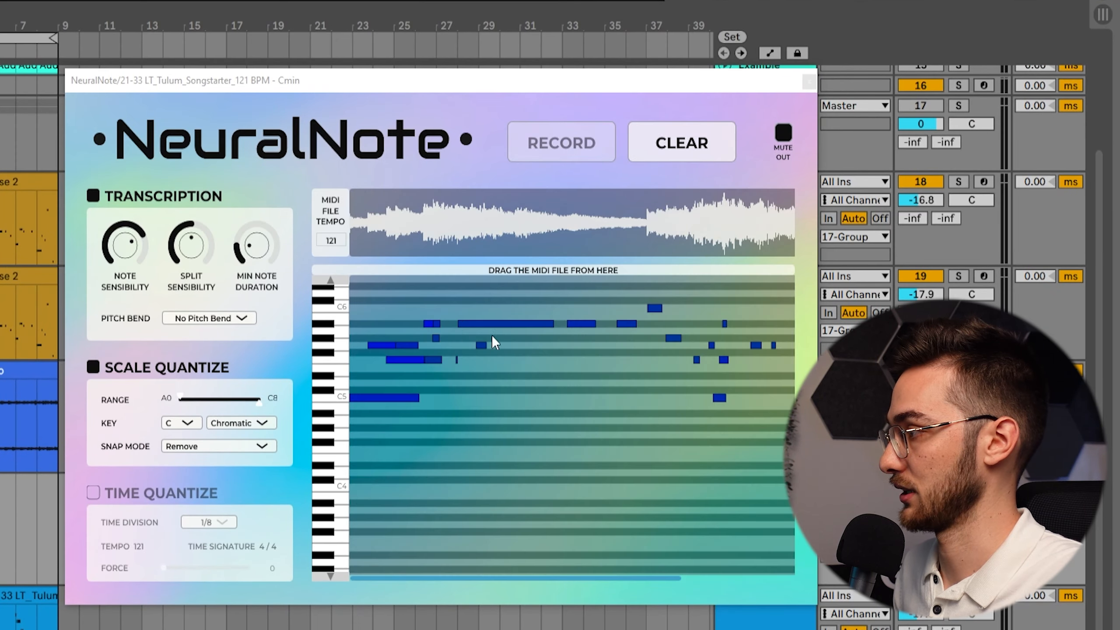
left_click(187, 425)
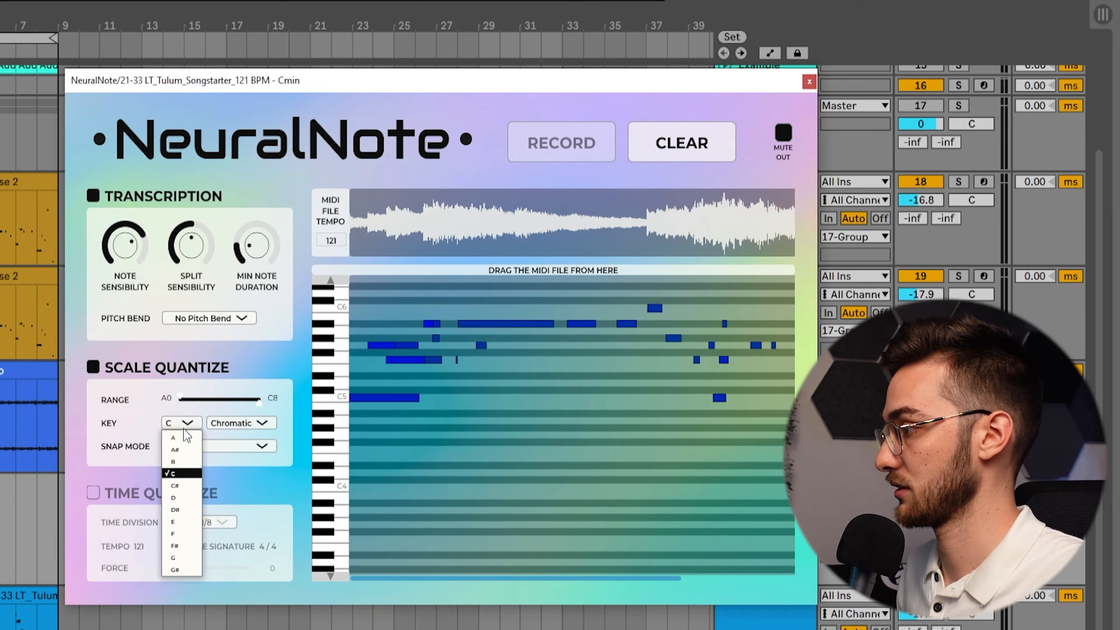
left_click(179, 450)
left_click(254, 423)
left_click(238, 468)
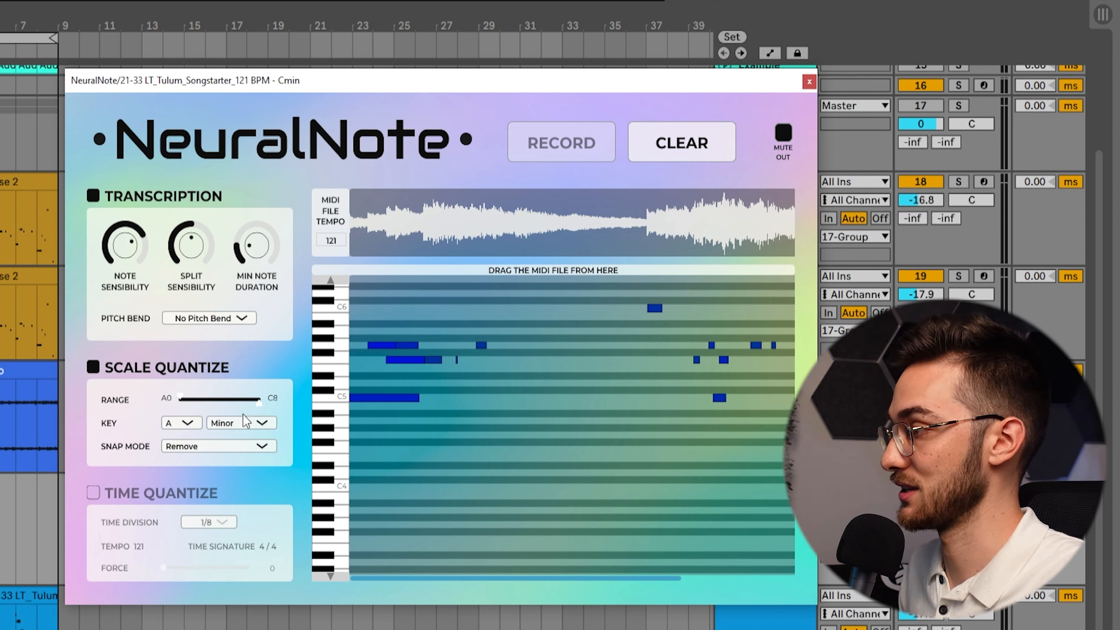
left_click(188, 425)
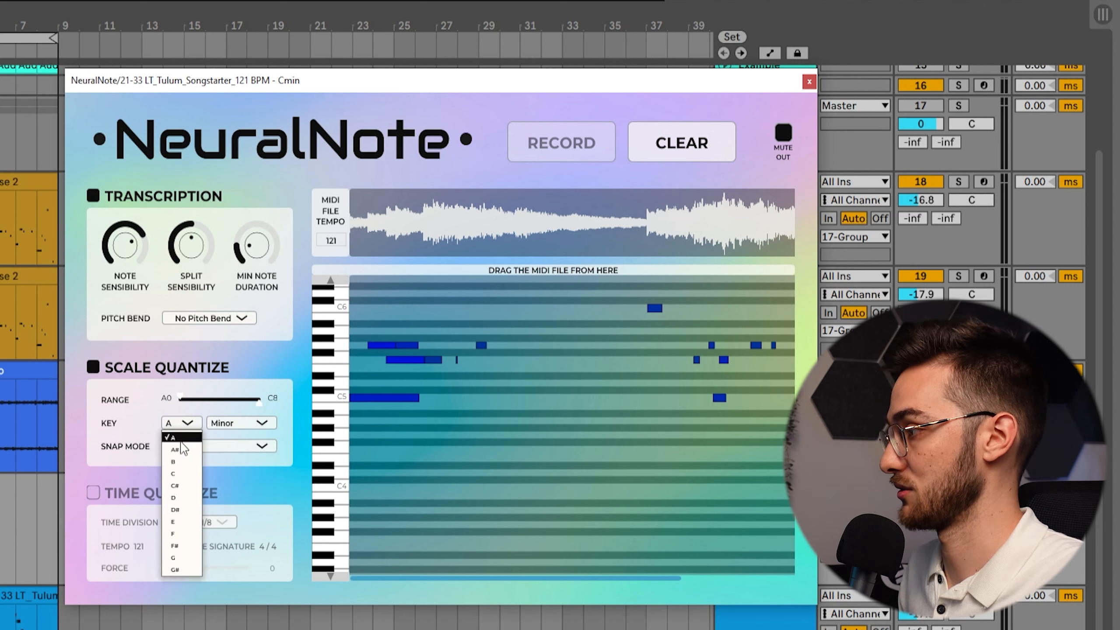
left_click(180, 476)
Step: Place NeuralNote's transcribed MIDI at bar 9 on the 22 Diva track and play it with that track soloed
left_click_drag(555, 270, 78, 626)
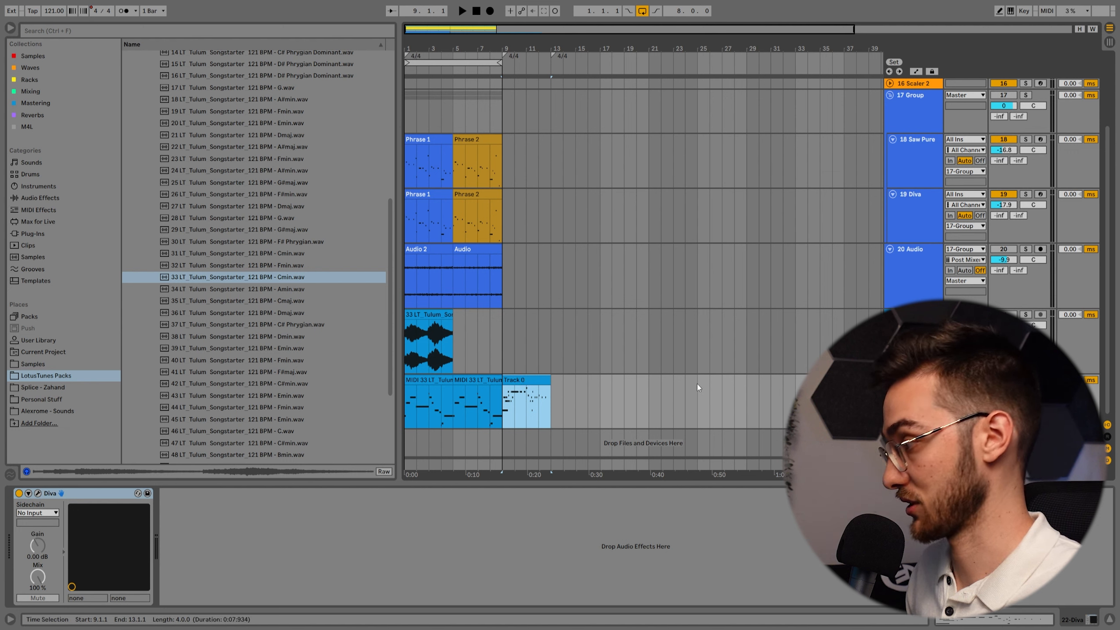
left_click(1026, 380)
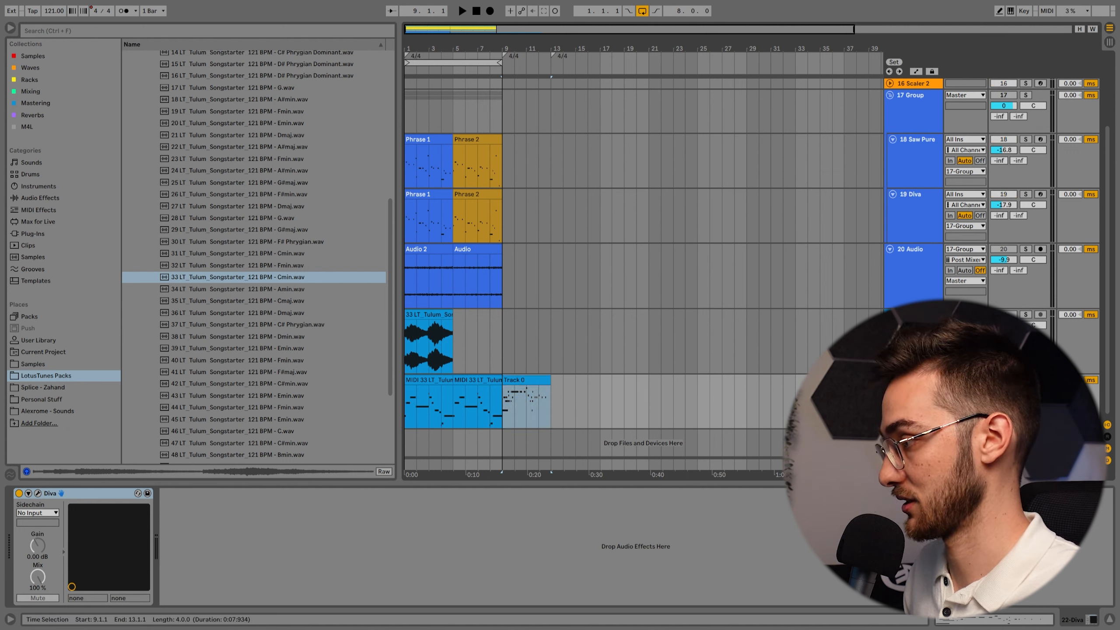
left_click(529, 380)
key("space")
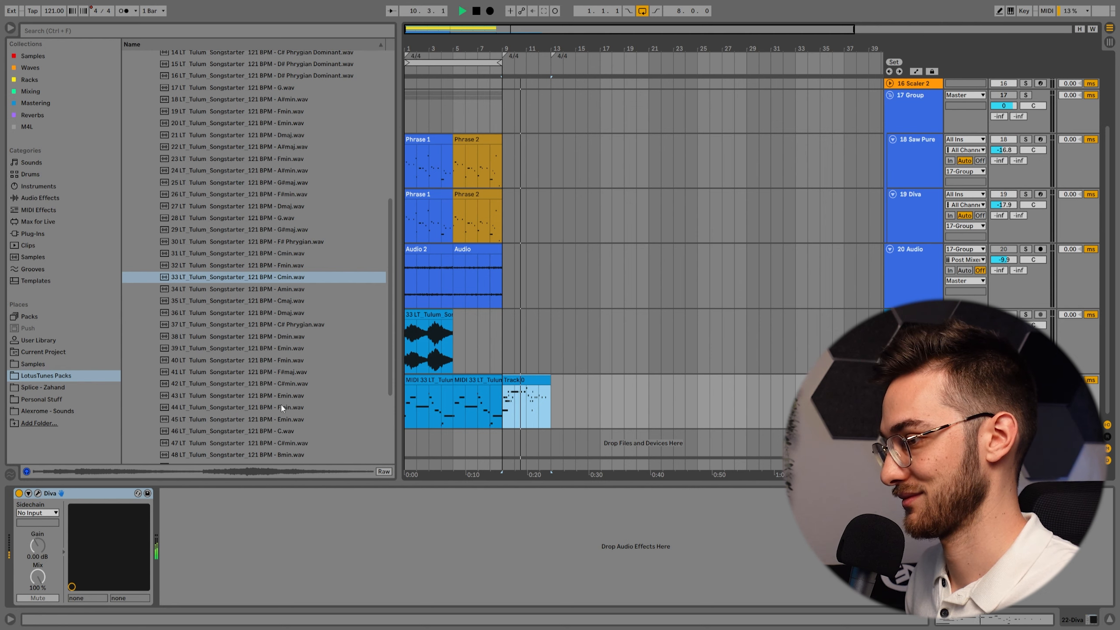
key("space")
Step: Open the transcribed Track 0 clip and examine its notes and their pitches
double_click(525, 380)
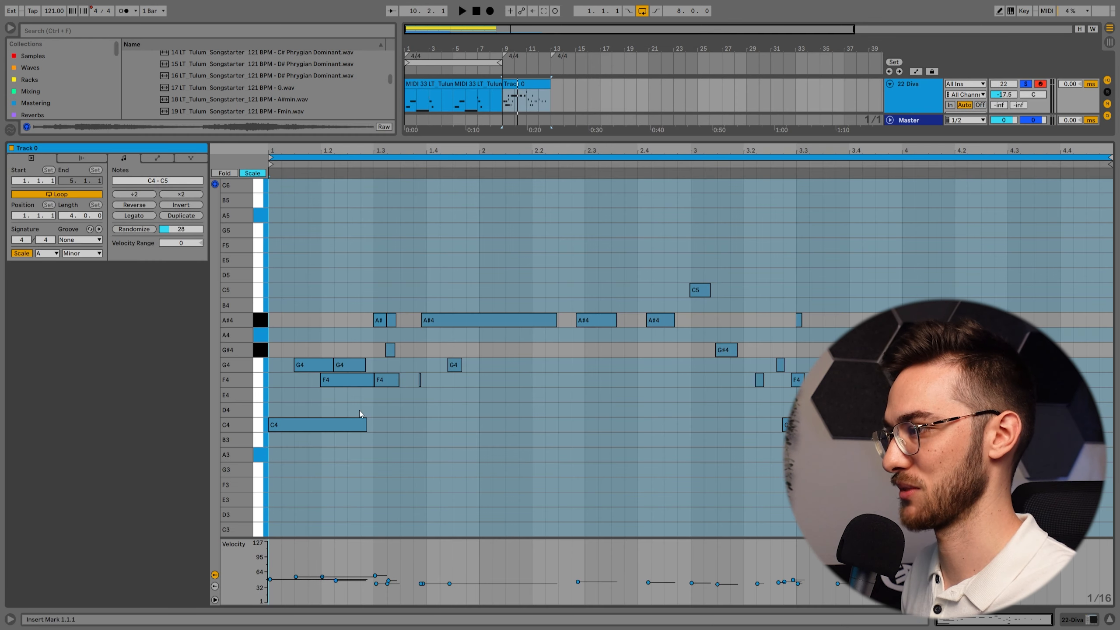
scroll(485, 424, "down", 2)
key("shift+Tab")
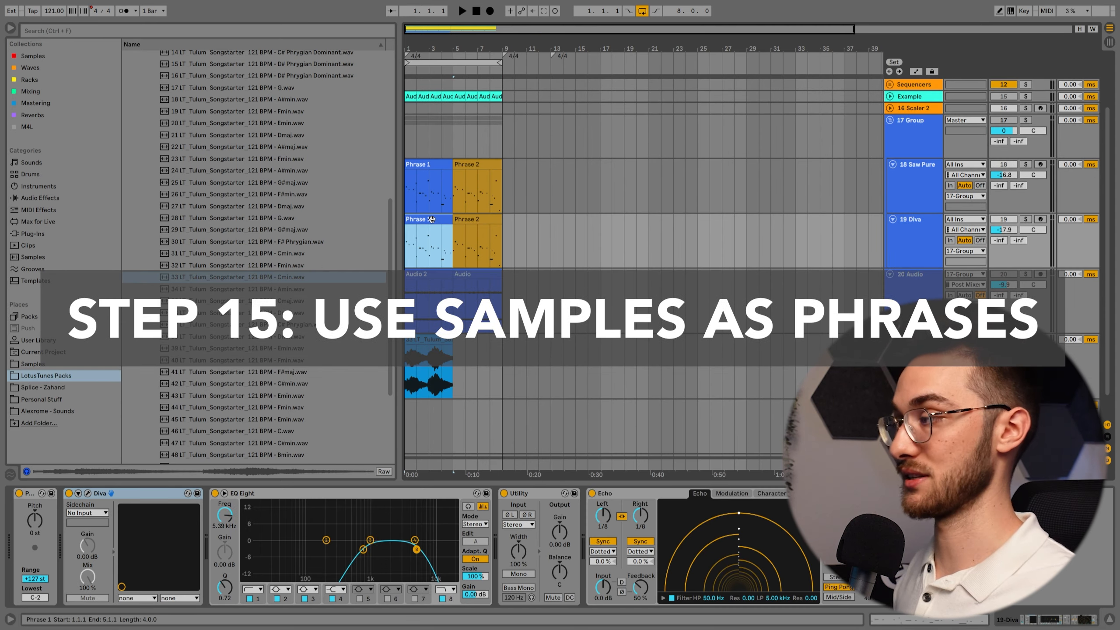
Step: Solo the 19 Diva and 18 Saw Pure tracks together and play the Phrase 1 clips from bar 1
left_click(1026, 220)
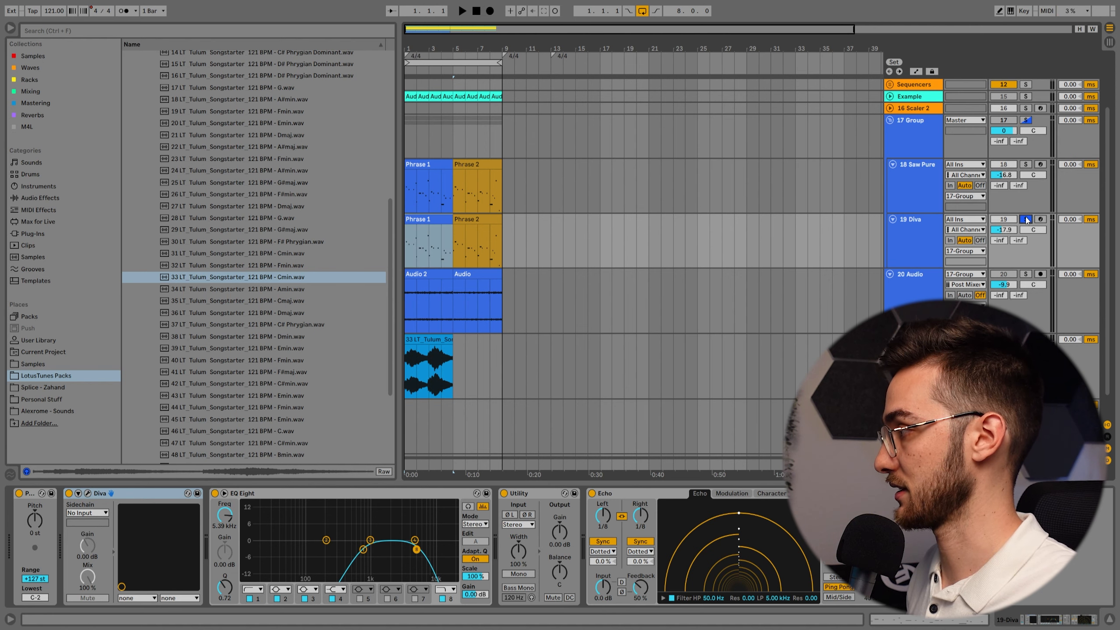
left_click(1026, 220)
left_click(1026, 220)
left_click(1026, 165, "ctrl")
key("space")
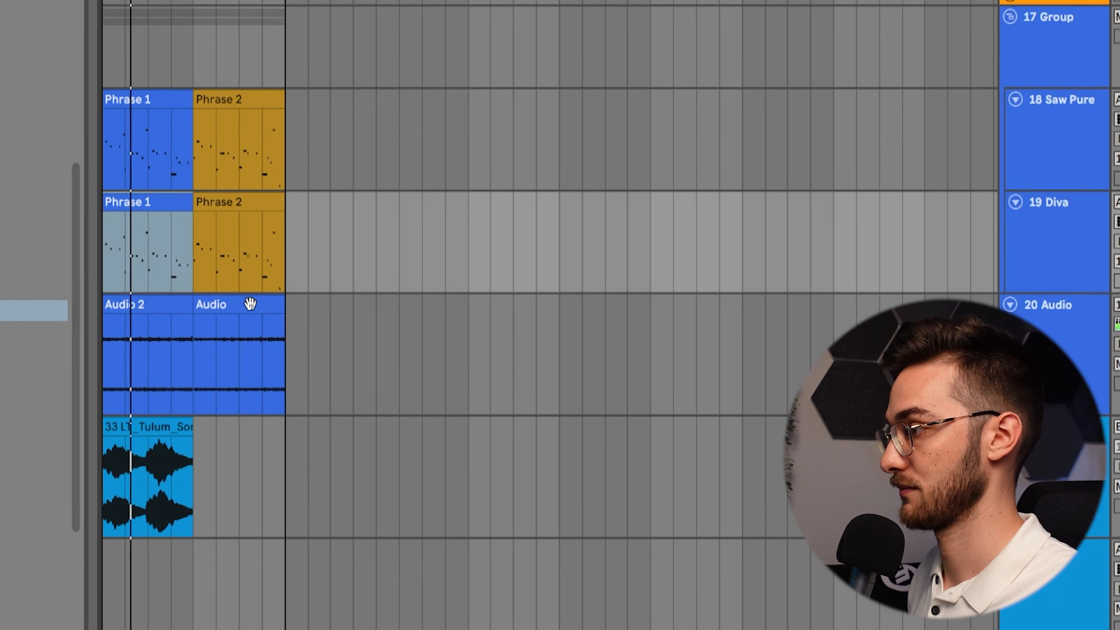
Step: Shorten both Phrase 1 clips to end at bar 3 and fit the songstarter clip into bars 3 to 5
left_click(178, 210)
left_click_drag(183, 206, 140, 207)
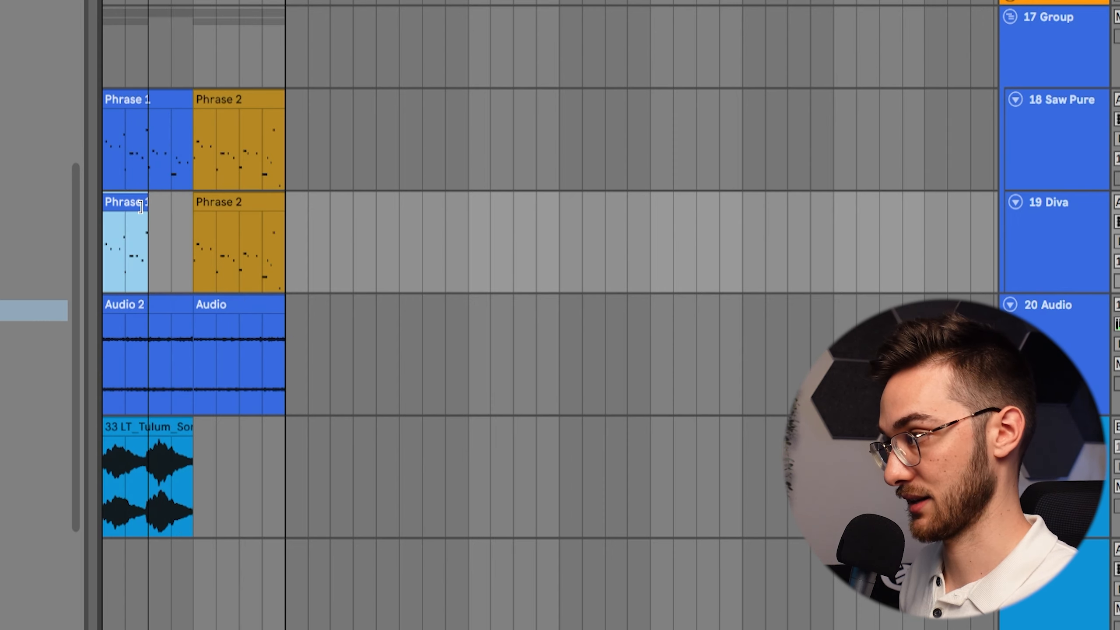
left_click_drag(184, 99, 139, 100)
left_click_drag(131, 429, 189, 430)
Step: Move the songstarter track above the resampled audio track and rename its clip as Phrase 2
left_click_drag(1062, 424, 1062, 308)
left_click(112, 99)
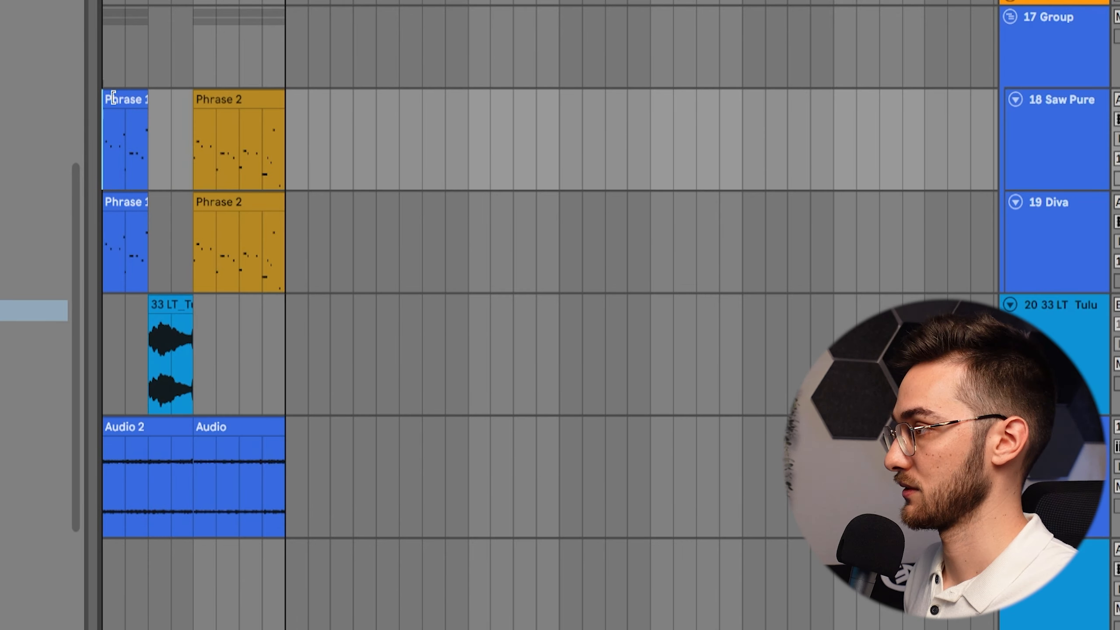
scroll(115, 99, "up", 5)
left_click(123, 99)
left_click(222, 303)
key("ctrl+r")
type("Ü")
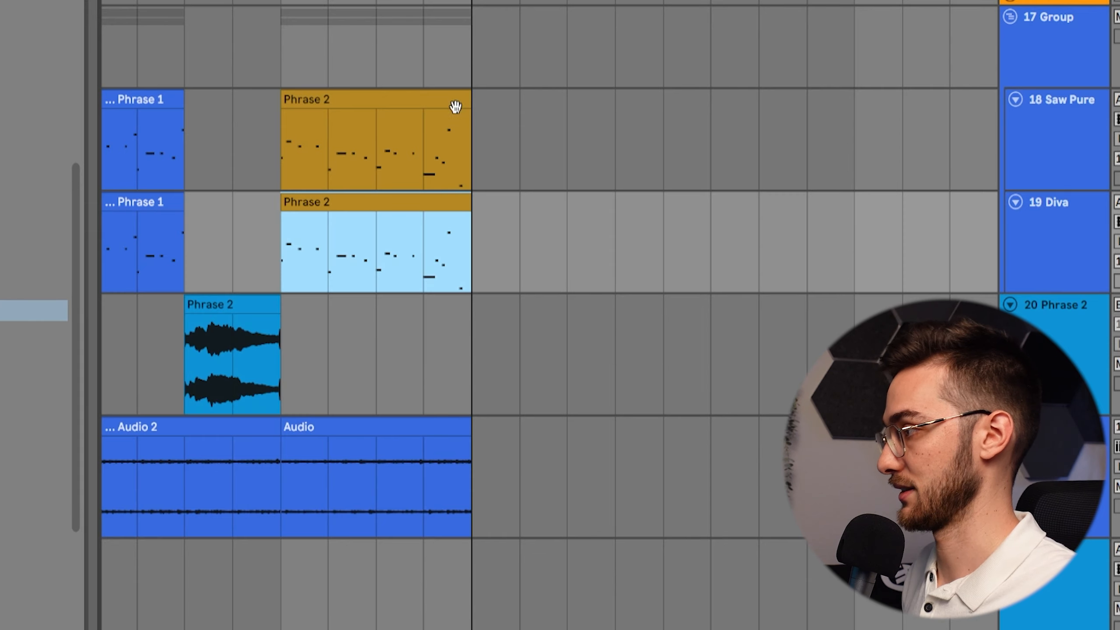
Step: Trim the Phrase 2 MIDI clips on Saw Pure and Diva to end at bar 7
left_click(460, 100, "shift")
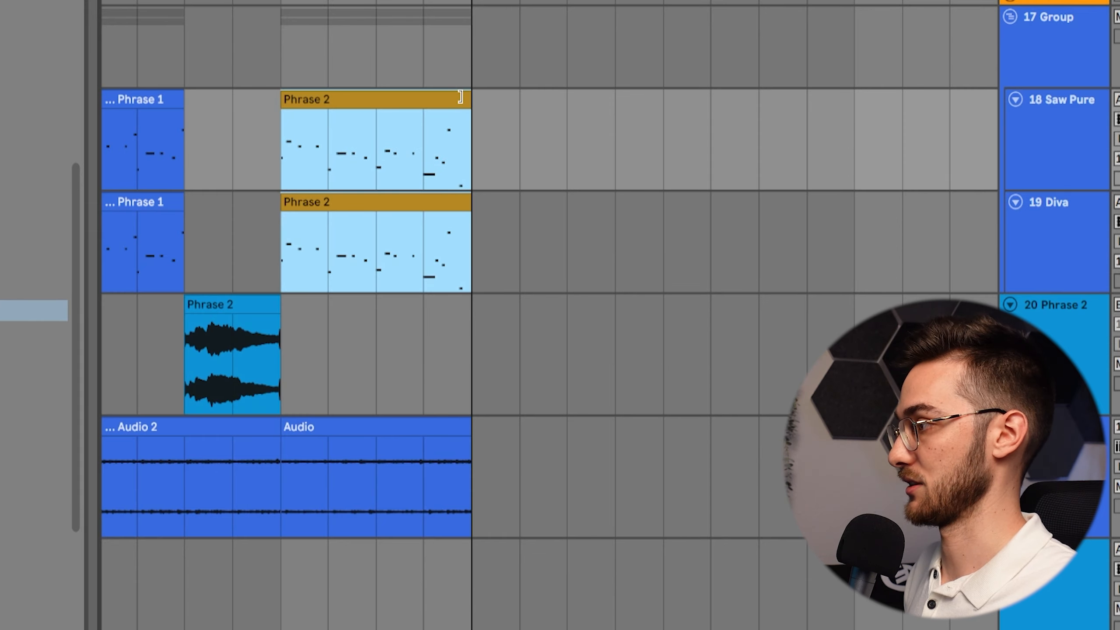
left_click_drag(460, 100, 369, 100)
Step: Copy the Phrase 2 audio clip to bar 7 and slide the audio content inside the copy about two bars earlier
left_click(226, 305)
left_click_drag(226, 305, 411, 307)
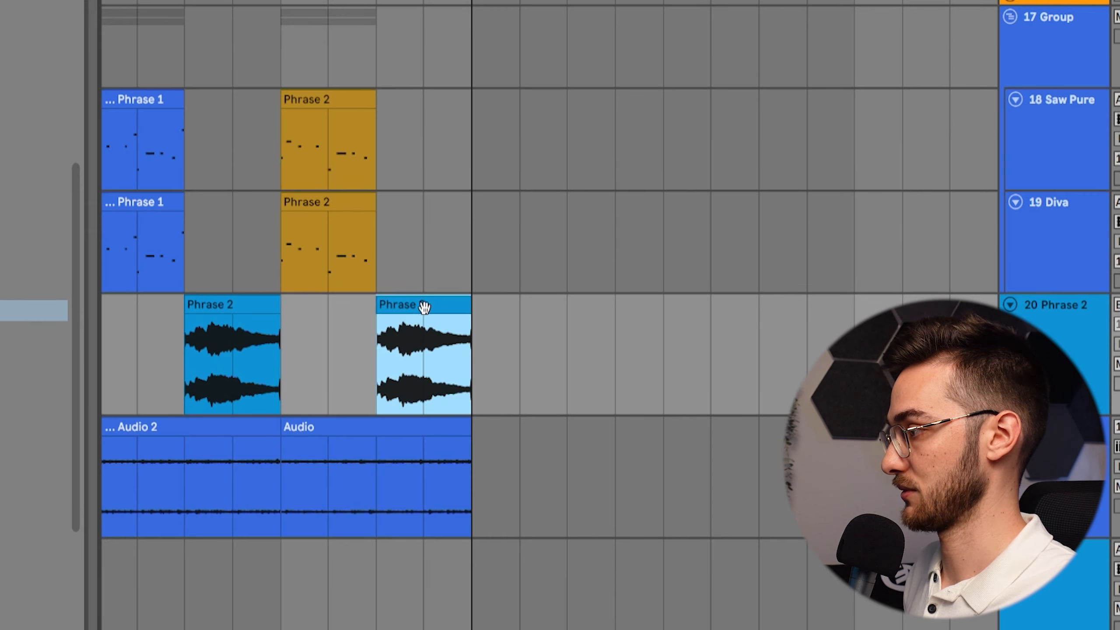
left_click_drag(443, 368, 352, 370)
Step: Rename the copied songstarter clip at bar 7 as Phrase 4
left_click(213, 301)
left_click(423, 303)
key("ctrl+r")
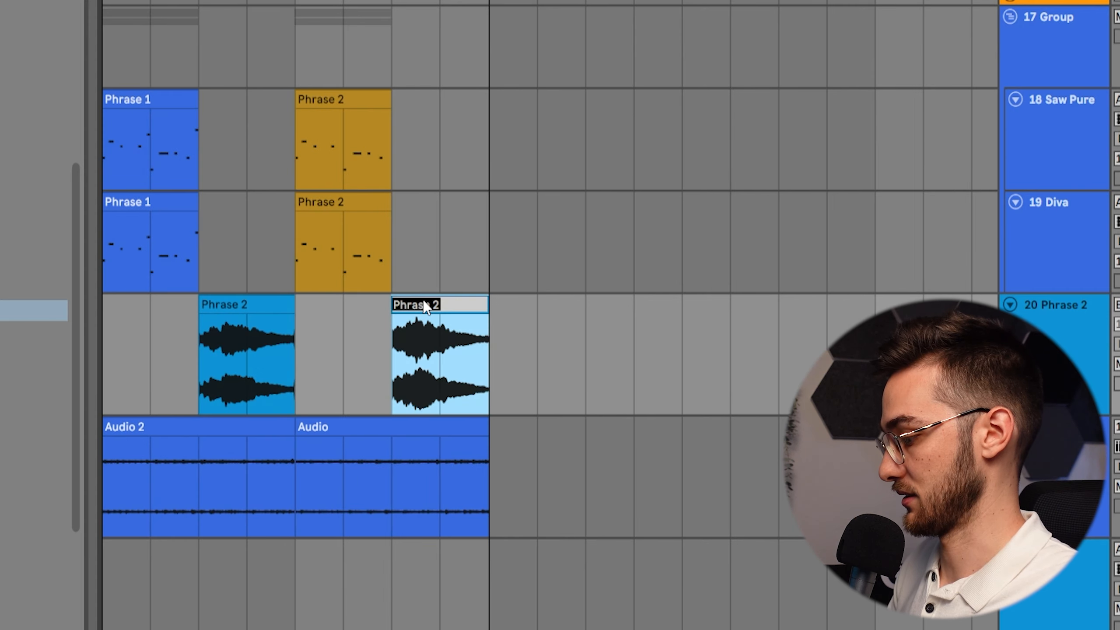
key("Right")
key("BackSpace")
type("4")
key("Return")
Step: Rename the two MIDI clips at bar 5 on Saw Pure and Diva as Phrase 3
left_click(336, 101)
left_click(353, 201, "shift")
key("ctrl+r")
type("Phrase 3")
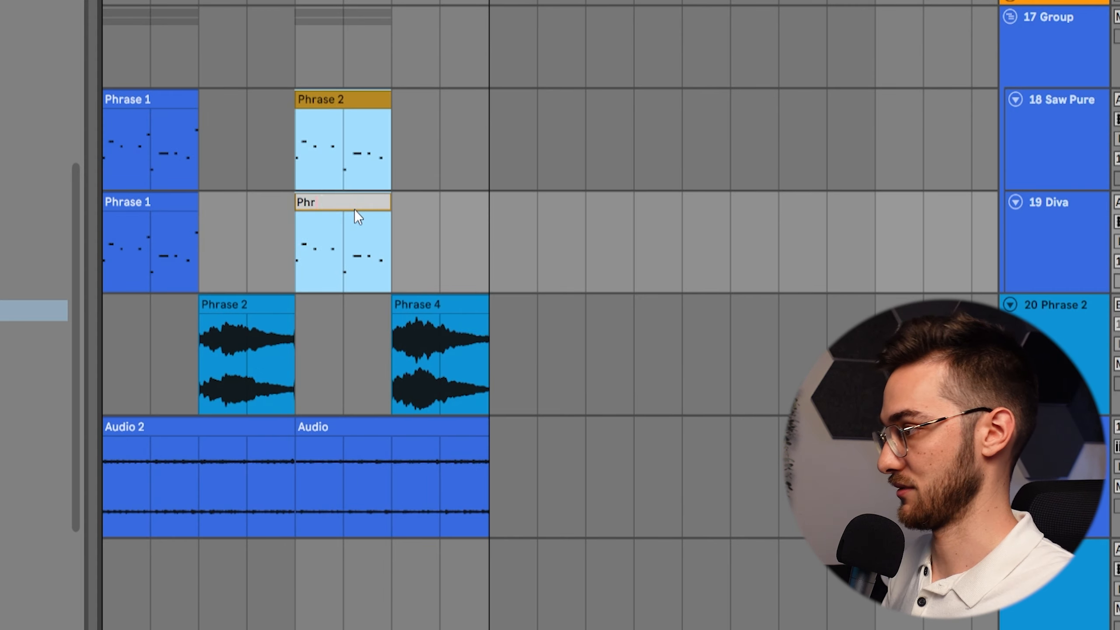
key("Return")
Step: Move the songstarter audio track into 17 Group and enable the group's Echo with Dry/Wet at 24%
left_click_drag(1060, 305, 1056, 256)
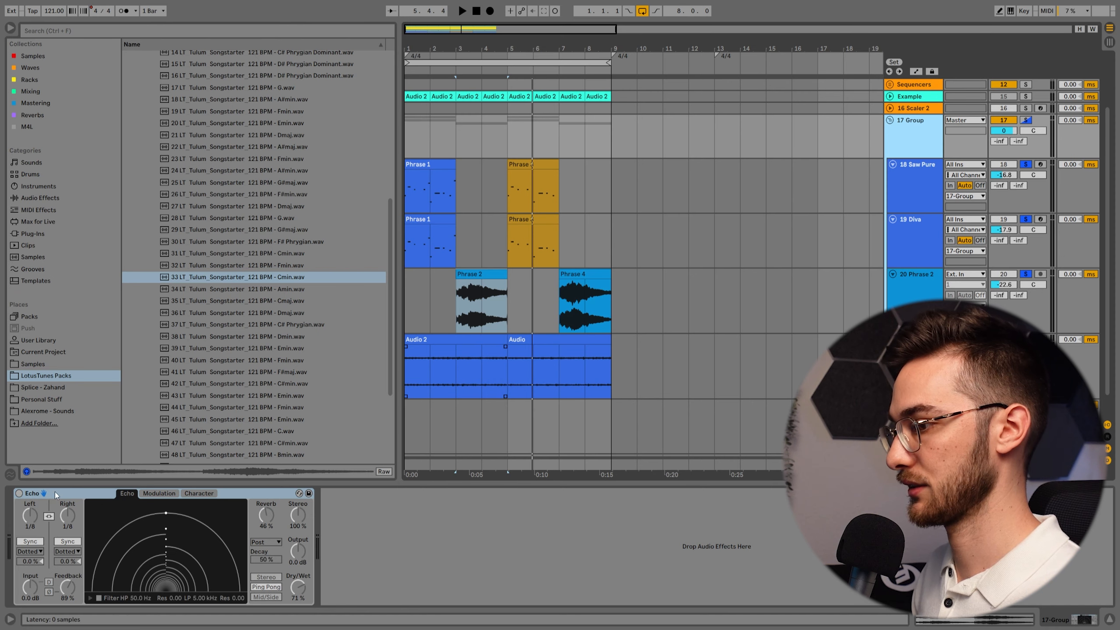
left_click(21, 493)
left_click_drag(298, 587, 298, 607)
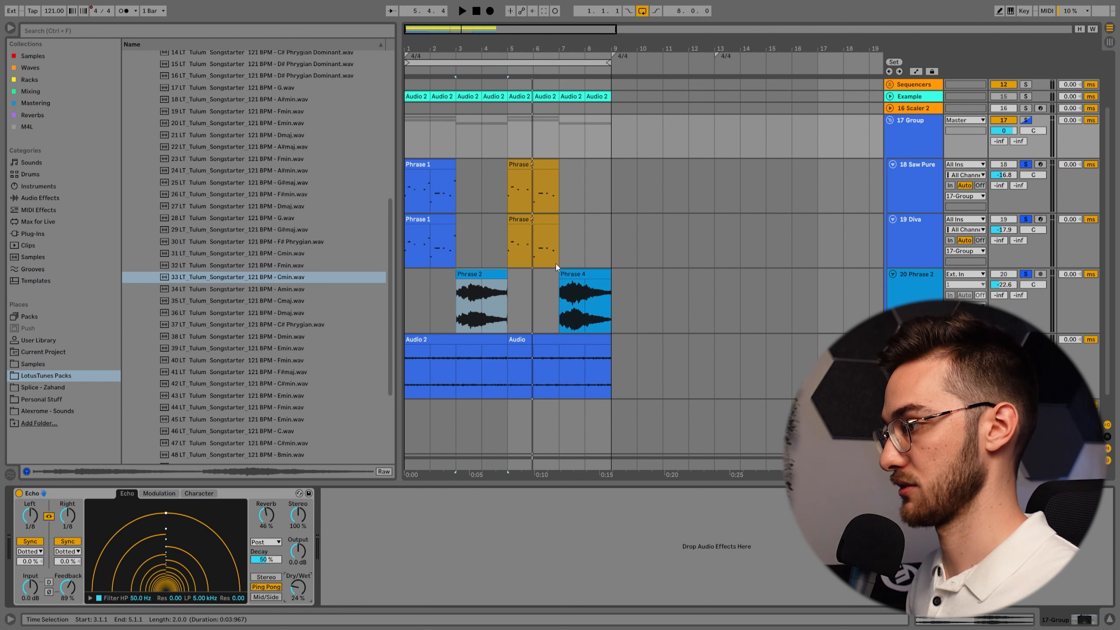
left_click(410, 287)
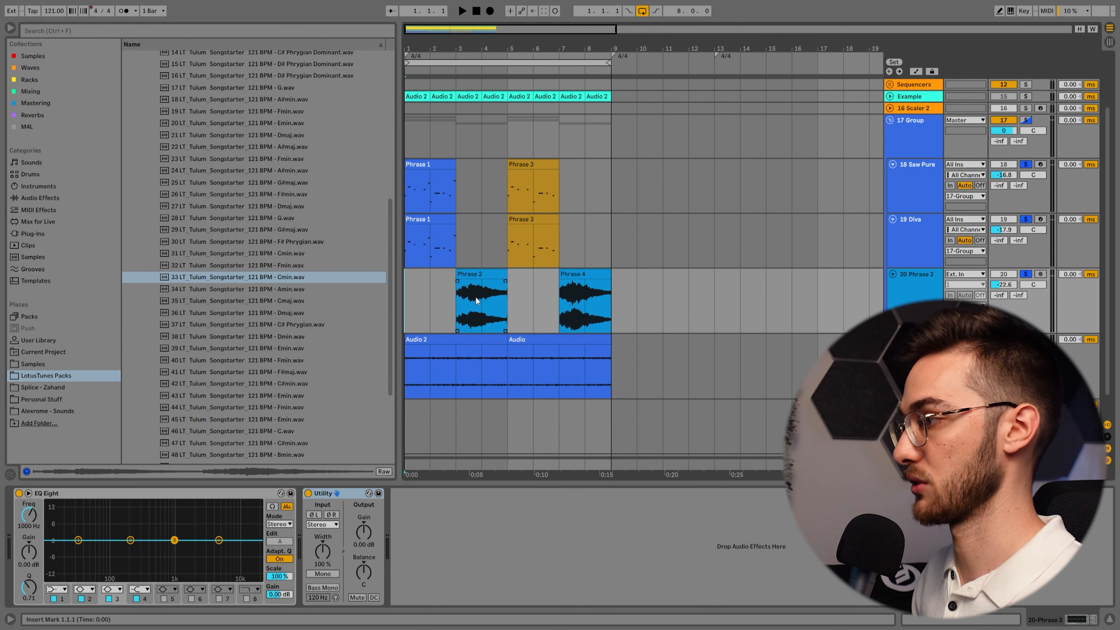